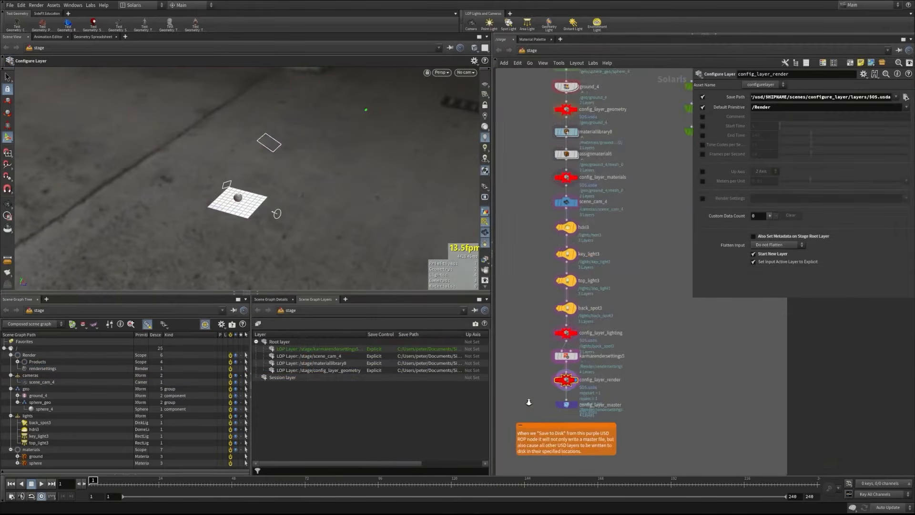
pyautogui.scroll(3, 526, 397)
pyautogui.click(560, 380)
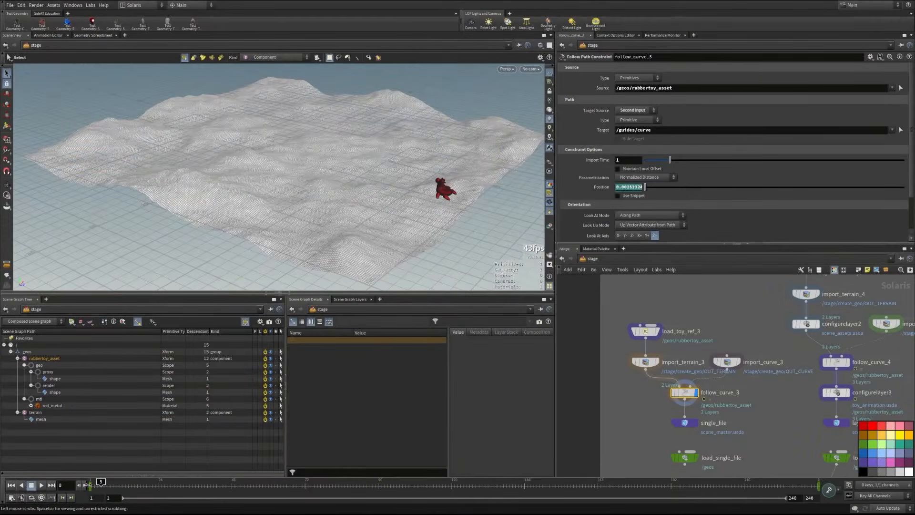
pyautogui.moveTo(89, 484); pyautogui.dragTo(88, 484)
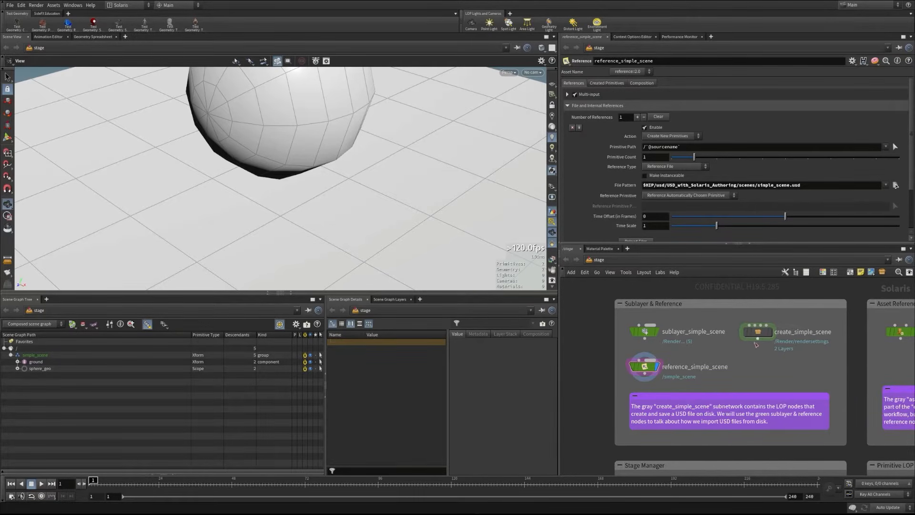
# Examine the node chain inside the create_simple_scene subnetwork, and return to the stage level
pyautogui.moveTo(758, 335)
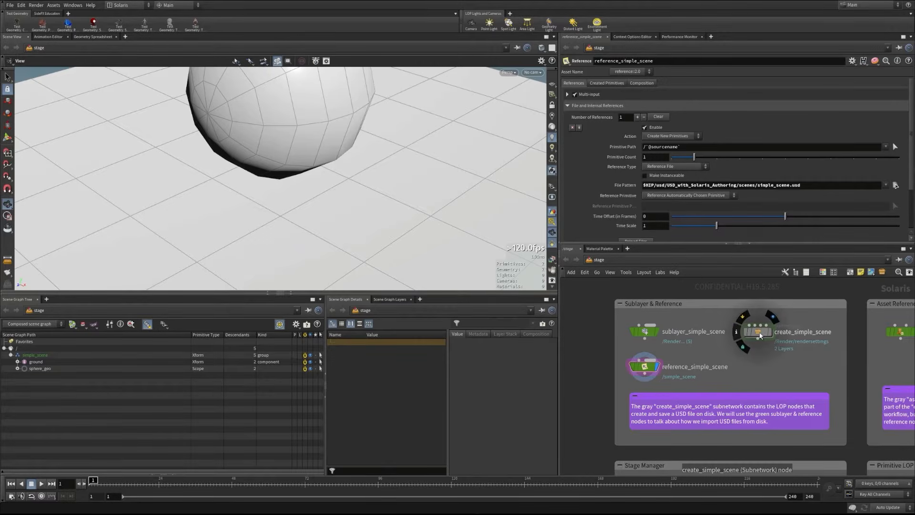
pyautogui.doubleClick(759, 335)
pyautogui.moveTo(793, 404); pyautogui.dragTo(784, 388, button='middle')
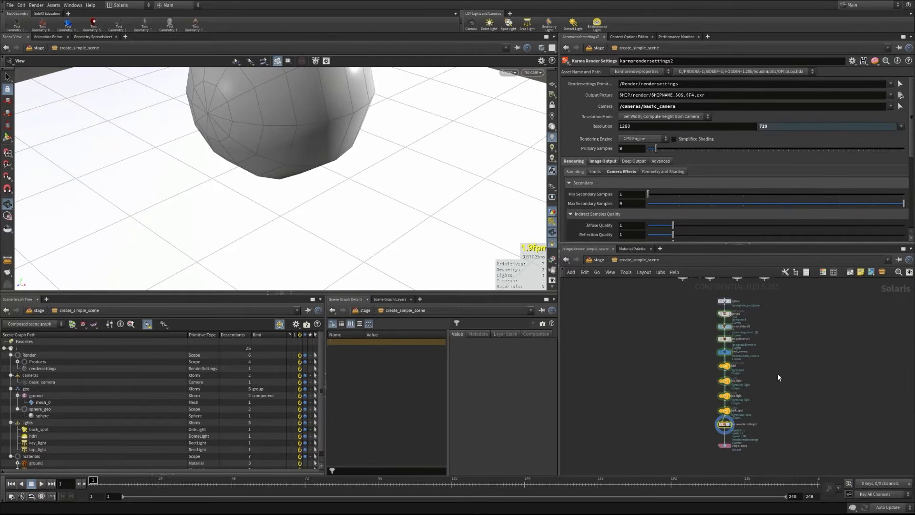
pyautogui.scroll(2, 698, 299)
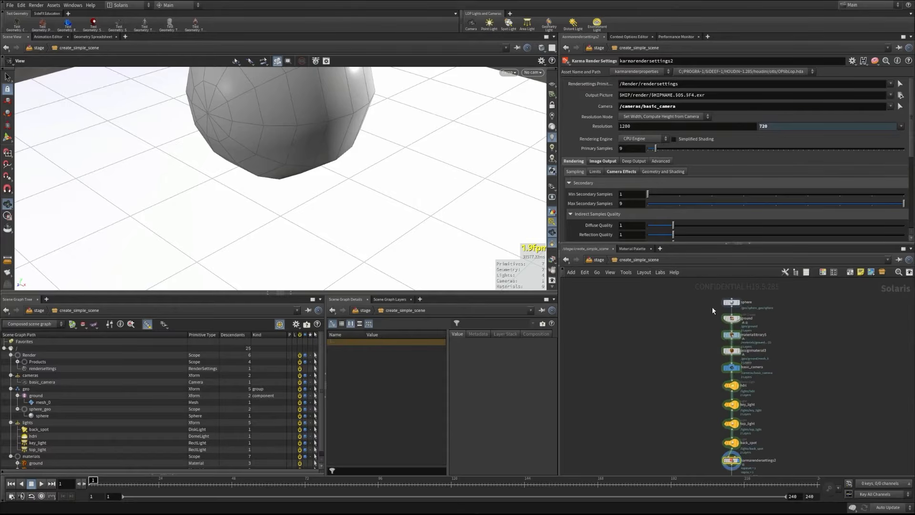
pyautogui.scroll(-2, 700, 304)
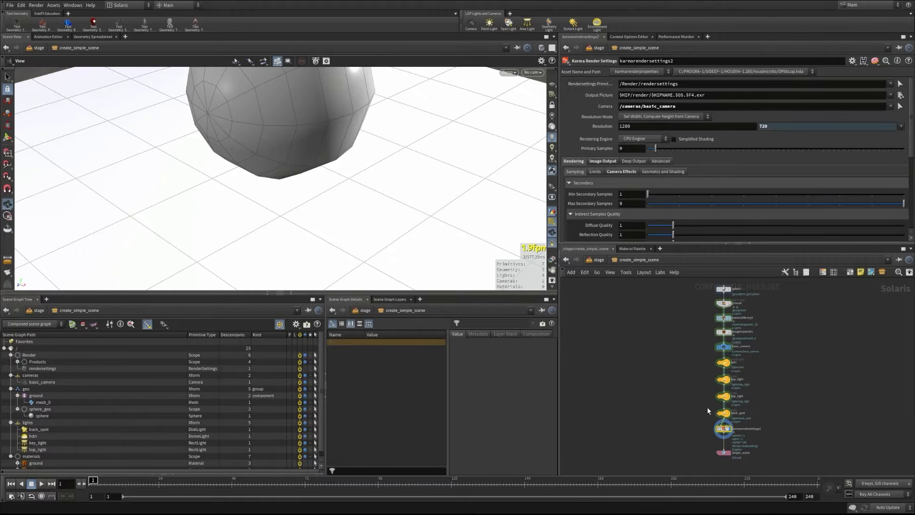
pyautogui.press('u')
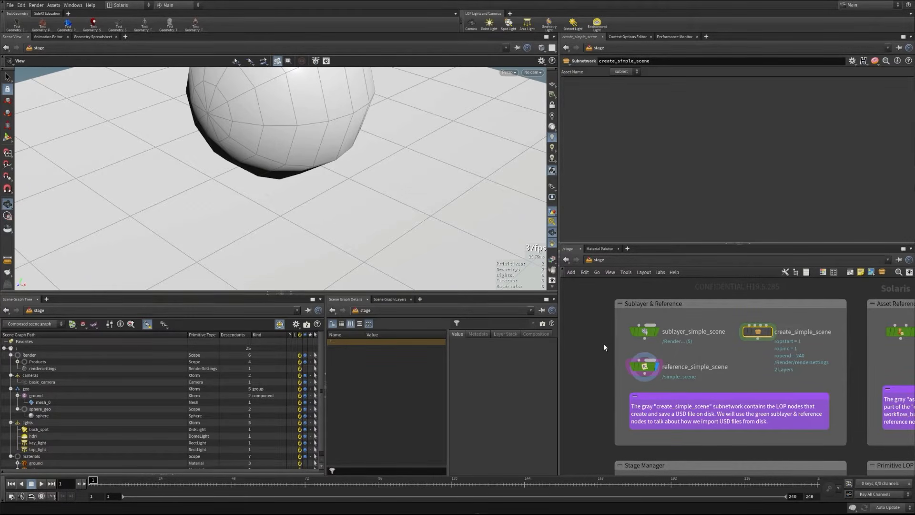
# Display the output of create_simple_scene, and show sublayer_simple_scene with its parameters for comparison
pyautogui.click(769, 332)
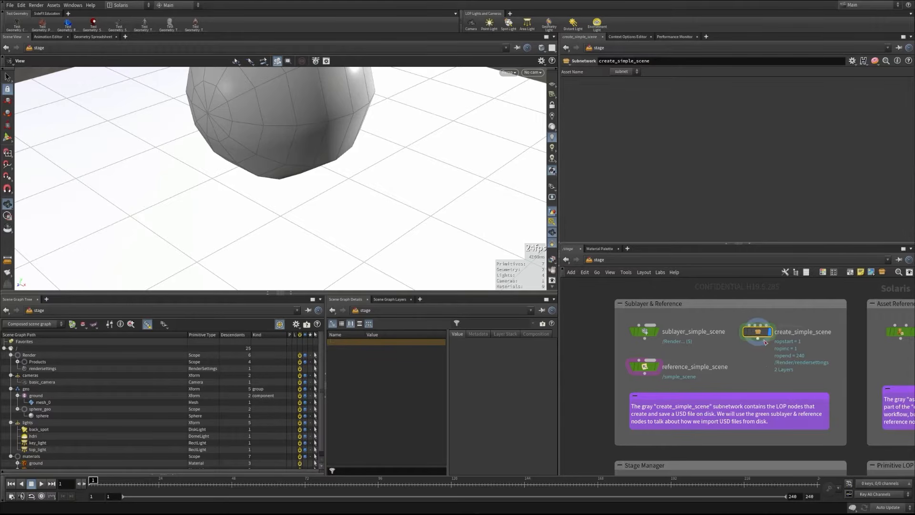
pyautogui.moveTo(761, 338)
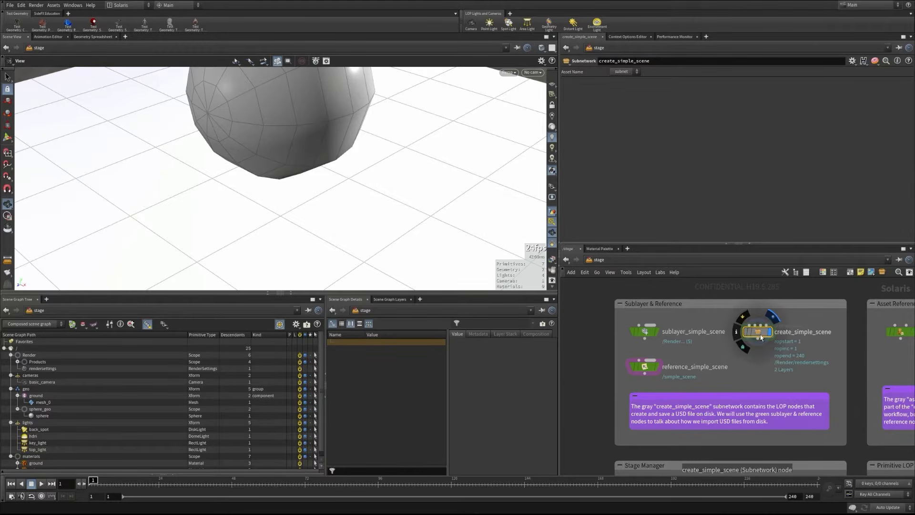
pyautogui.click(656, 332)
pyautogui.click(648, 333)
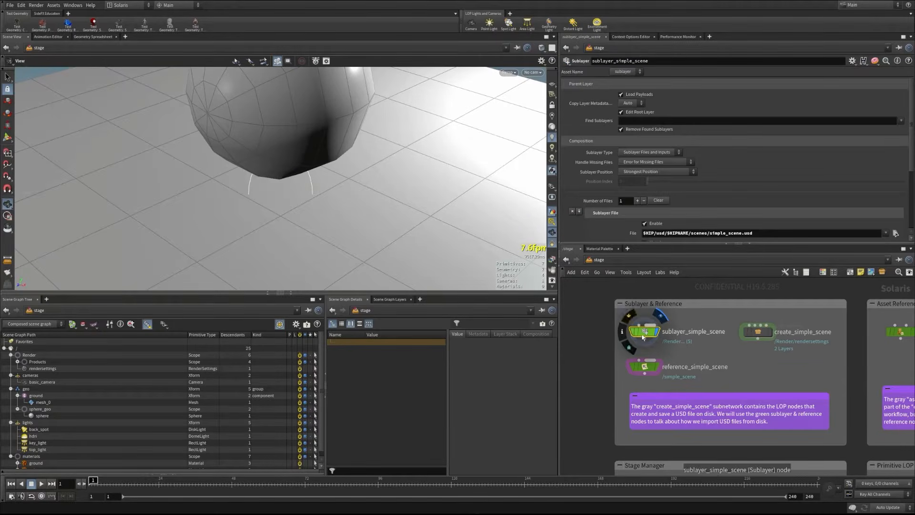
# Collapse the Render, cameras, geo, lights and materials branches in the scene graph tree
pyautogui.click(11, 355)
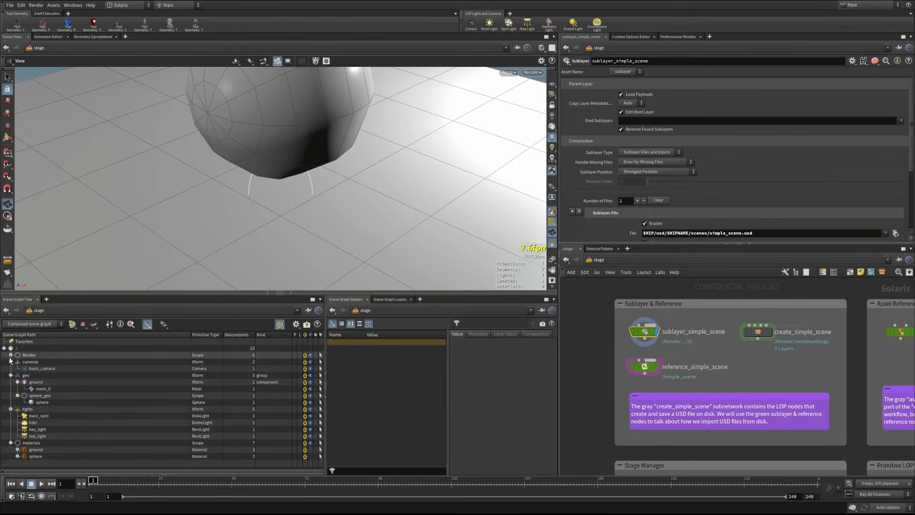
pyautogui.click(11, 361)
pyautogui.click(10, 368)
pyautogui.click(11, 375)
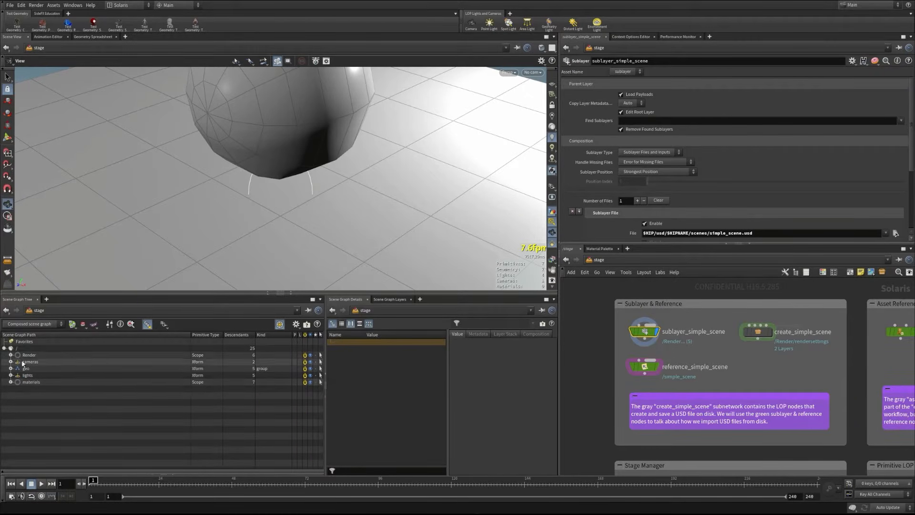
pyautogui.click(11, 382)
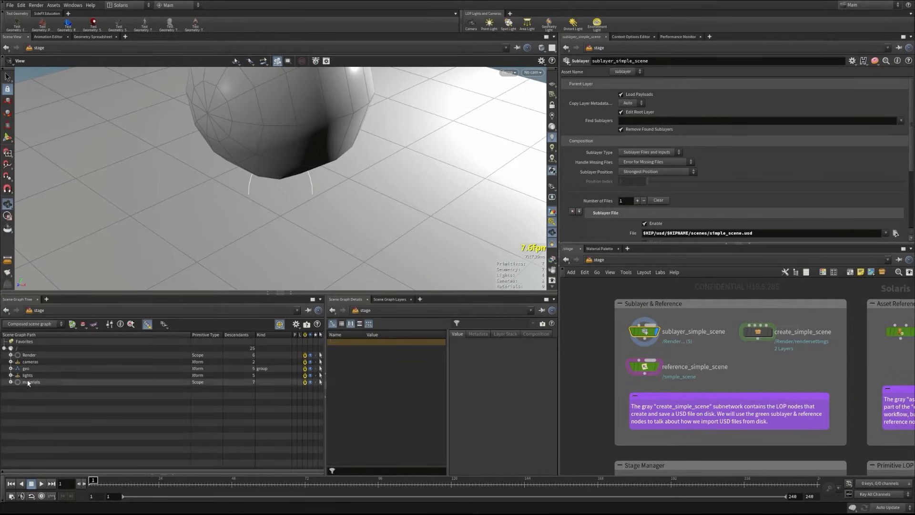
# Compare the scene hierarchies by displaying create_simple_scene and switching back to sublayer_simple_scene
pyautogui.click(769, 331)
pyautogui.click(757, 331)
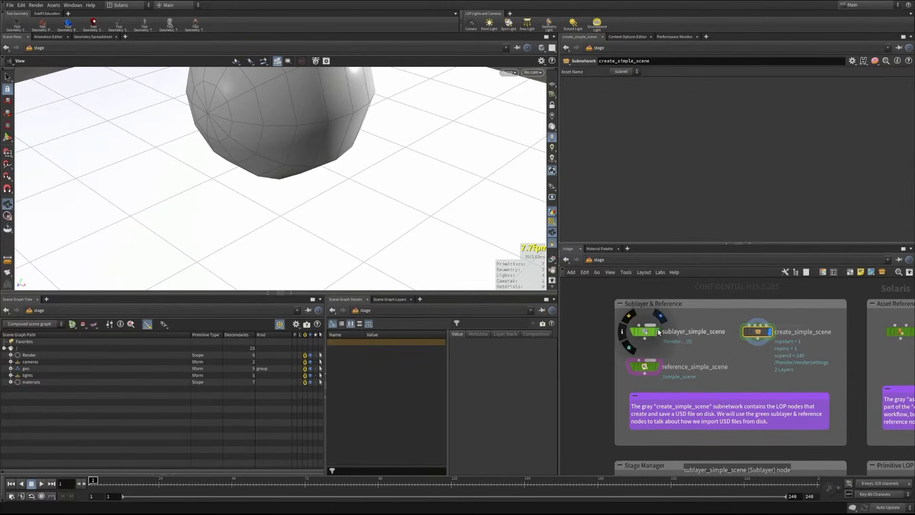
pyautogui.click(635, 331)
pyautogui.click(645, 331)
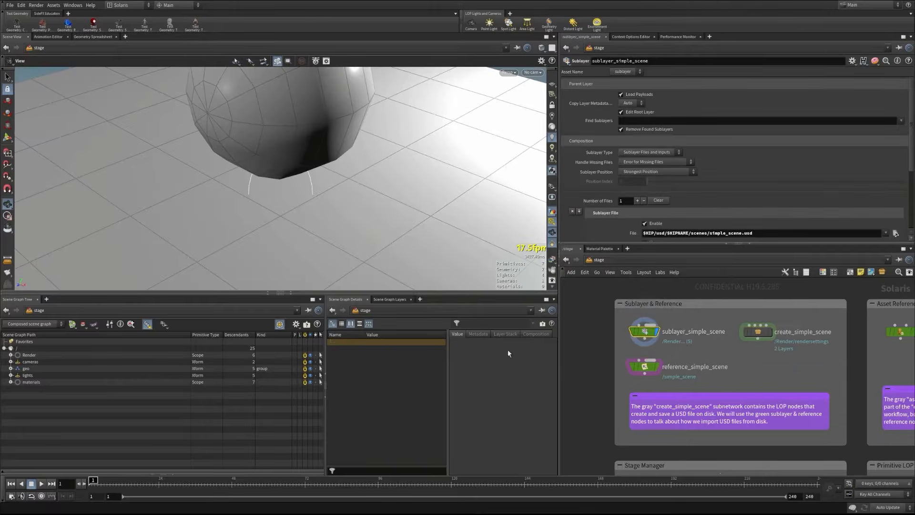
# Expand the Render, cameras, geo, lights and materials branches to inspect the primitives brought in by the sublayer
pyautogui.click(11, 354)
pyautogui.click(11, 375)
pyautogui.click(11, 389)
pyautogui.click(10, 422)
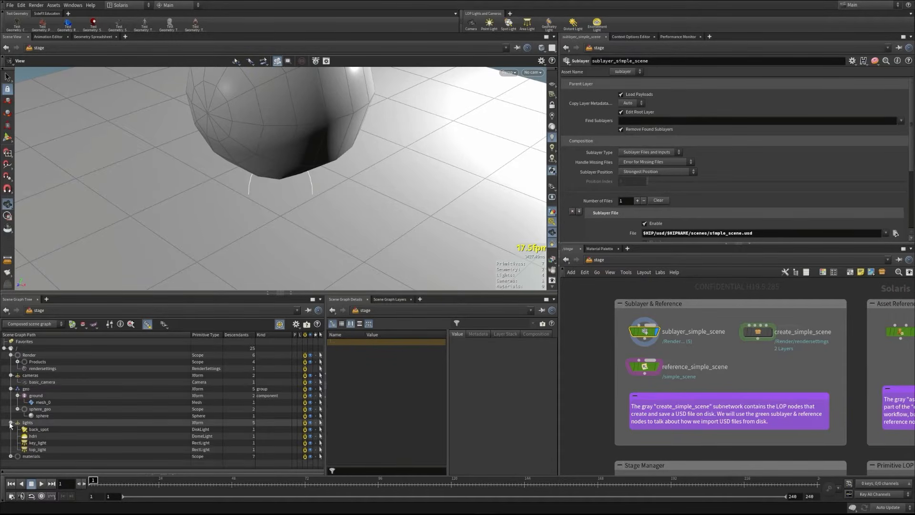
pyautogui.click(10, 456)
pyautogui.scroll(-1, 79, 408)
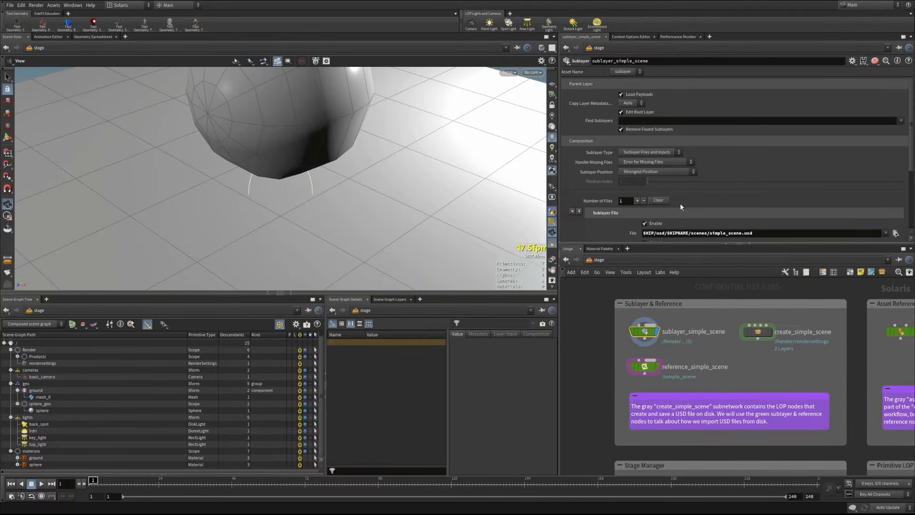
# Try adding a second sublayer file entry to sublayer_simple_scene, and remove it again
pyautogui.scroll(-3, 679, 203)
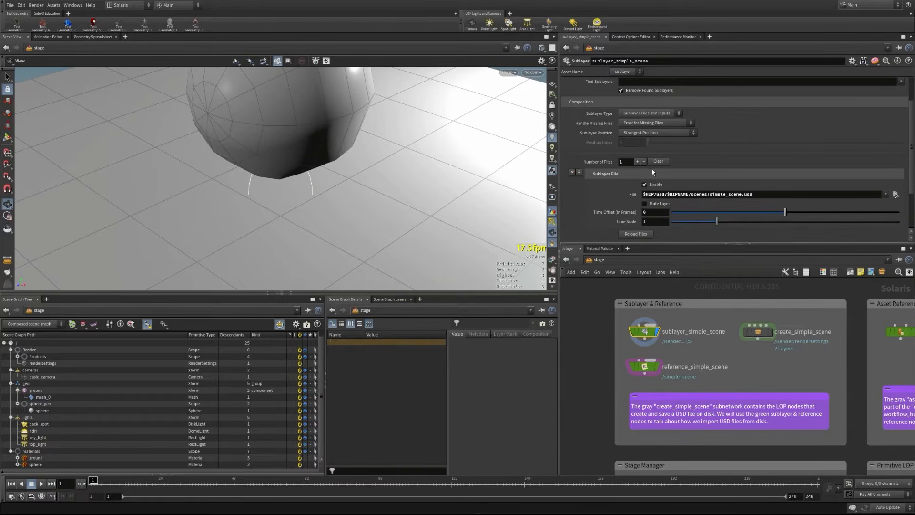
pyautogui.click(637, 162)
pyautogui.scroll(-3, 594, 192)
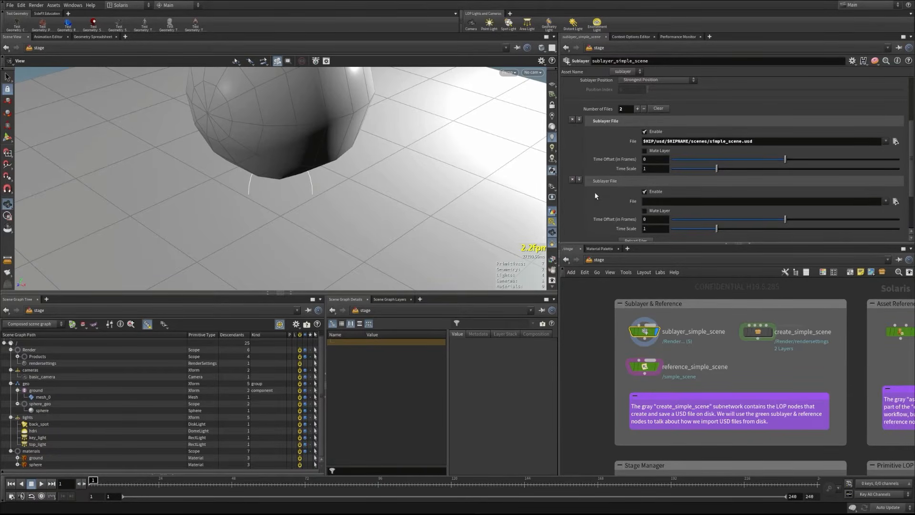
pyautogui.click(643, 109)
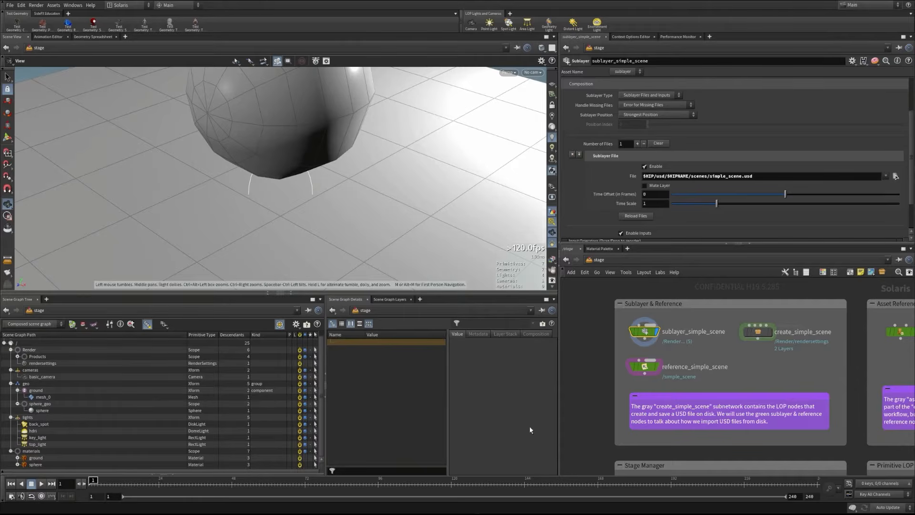
# Display and select reference_simple_scene, and check the USD path in its File Pattern
pyautogui.moveTo(657, 367)
pyautogui.click(660, 352)
pyautogui.click(646, 369)
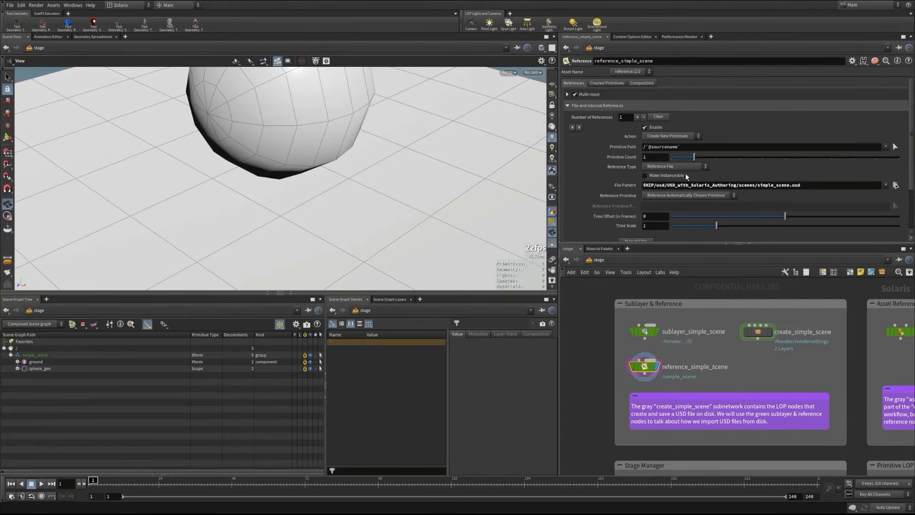
pyautogui.moveTo(813, 184); pyautogui.dragTo(643, 185)
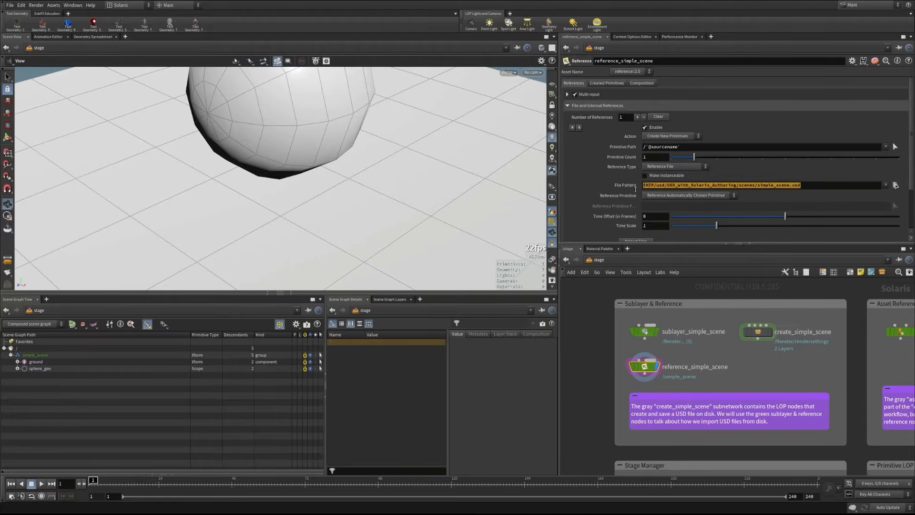
pyautogui.click(771, 195)
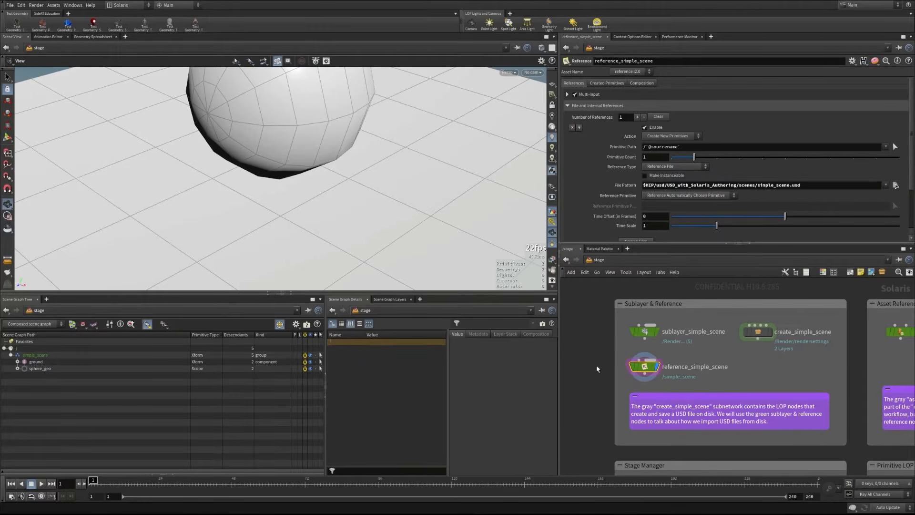
# Save the scene to disk from the simple_scene USD ROP inside create_simple_scene, and return to the stage level
pyautogui.doubleClick(757, 332)
pyautogui.click(723, 453)
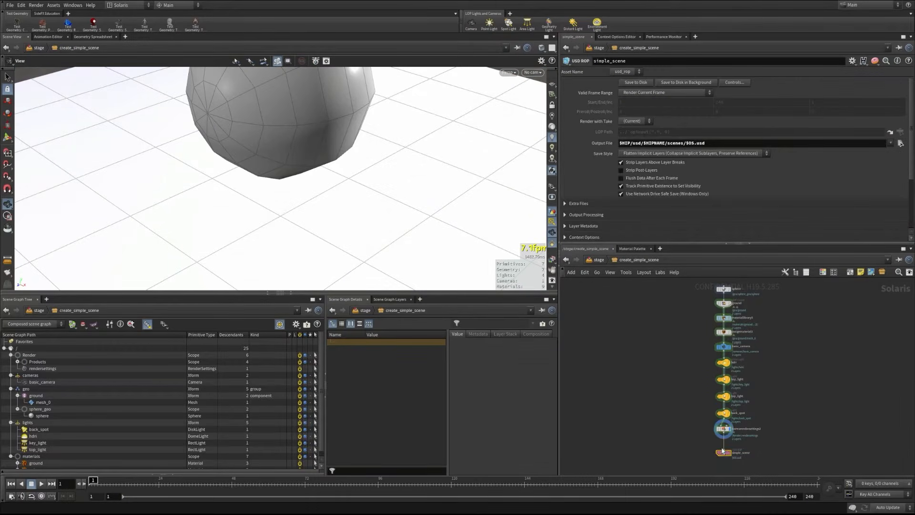
pyautogui.click(632, 83)
pyautogui.press('u')
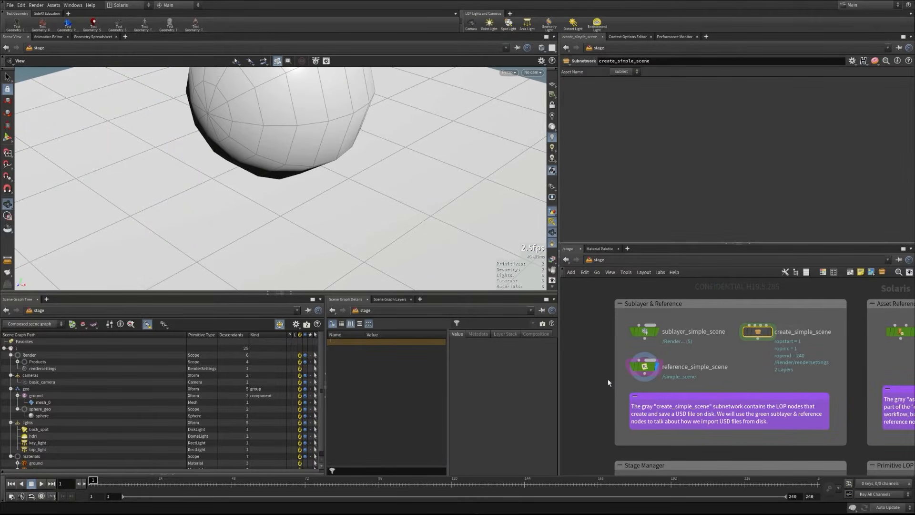
# Inspect the file name in reference_simple_scene's File Pattern and the available Reference Type options
pyautogui.click(650, 369)
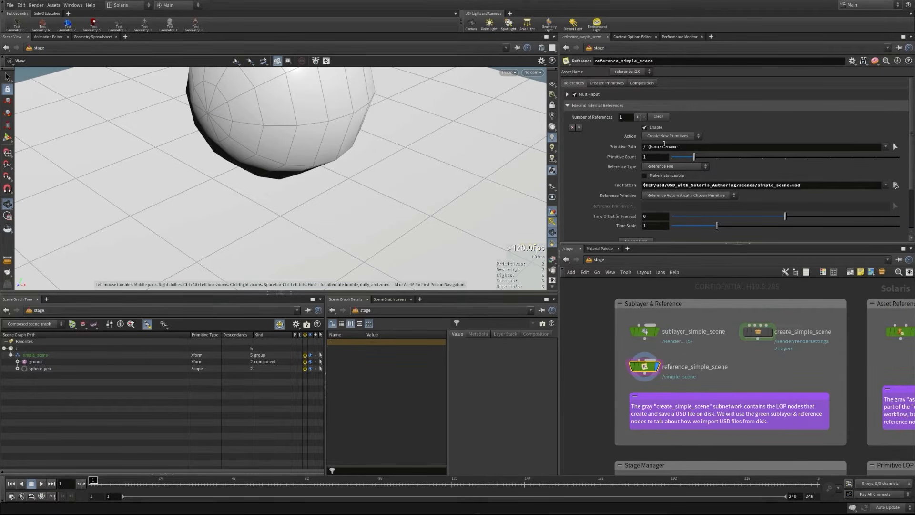
pyautogui.moveTo(758, 185); pyautogui.dragTo(775, 185)
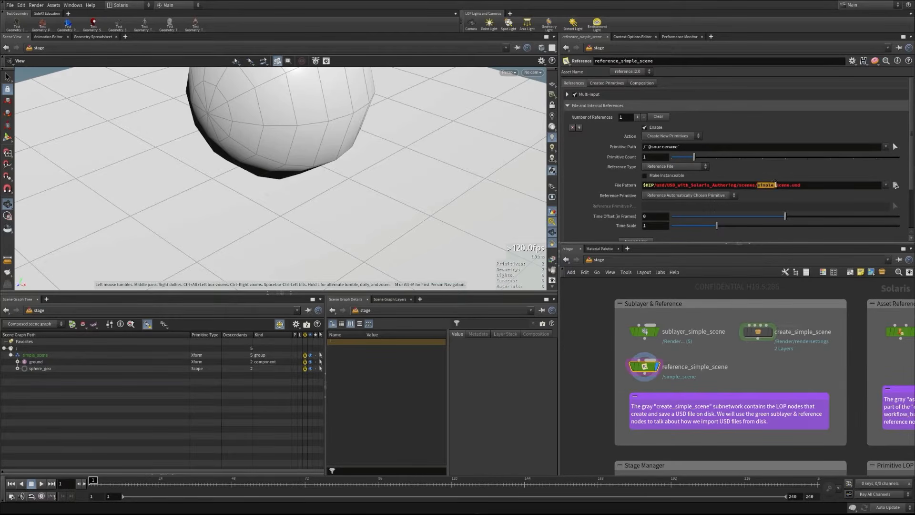
pyautogui.doubleClick(774, 185)
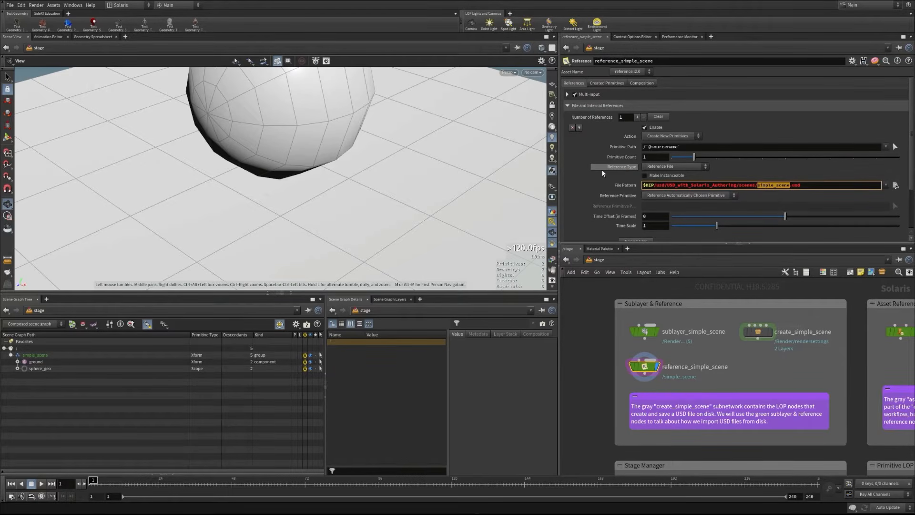
pyautogui.click(669, 166)
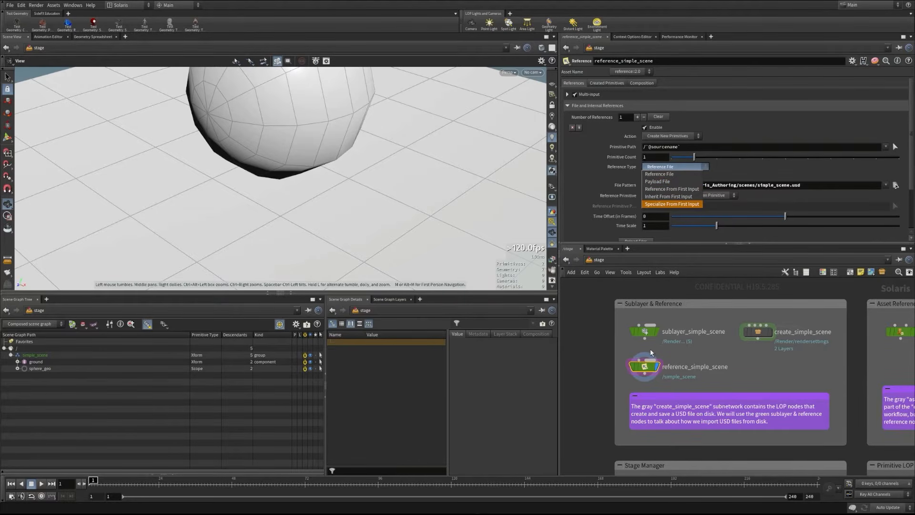
pyautogui.click(568, 173)
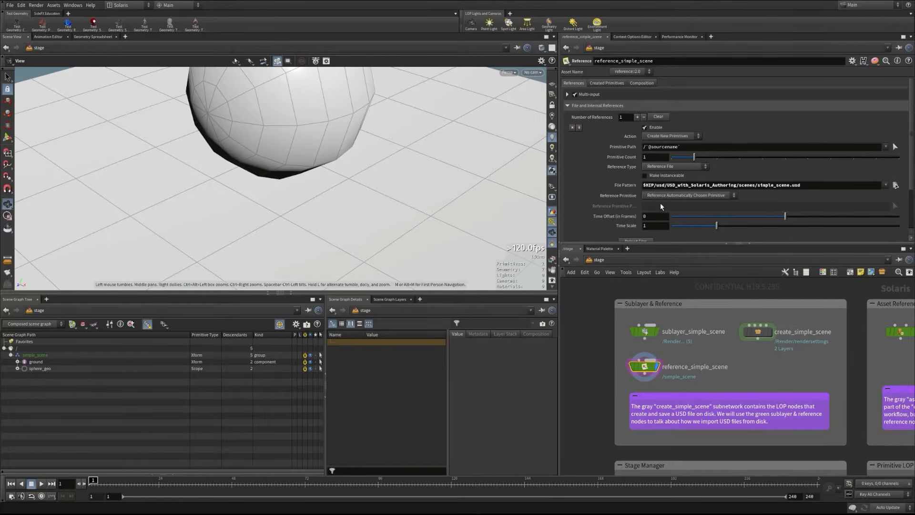
# Display sublayer_simple_scene to review its full hierarchy, and switch back to reference_simple_scene
pyautogui.click(657, 332)
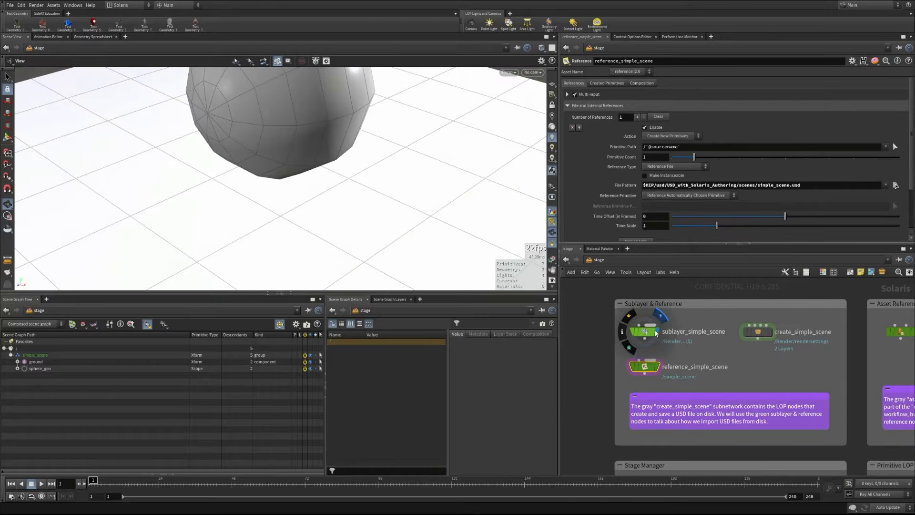
pyautogui.click(648, 332)
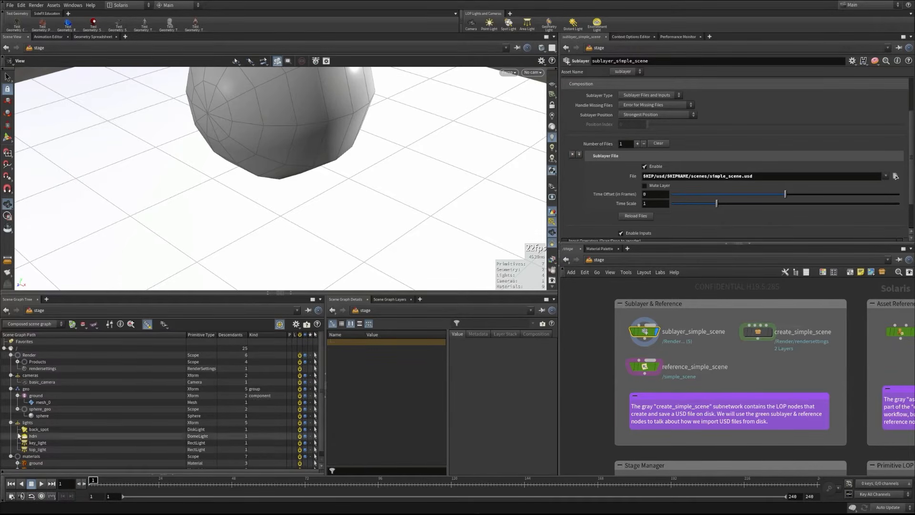
pyautogui.click(657, 367)
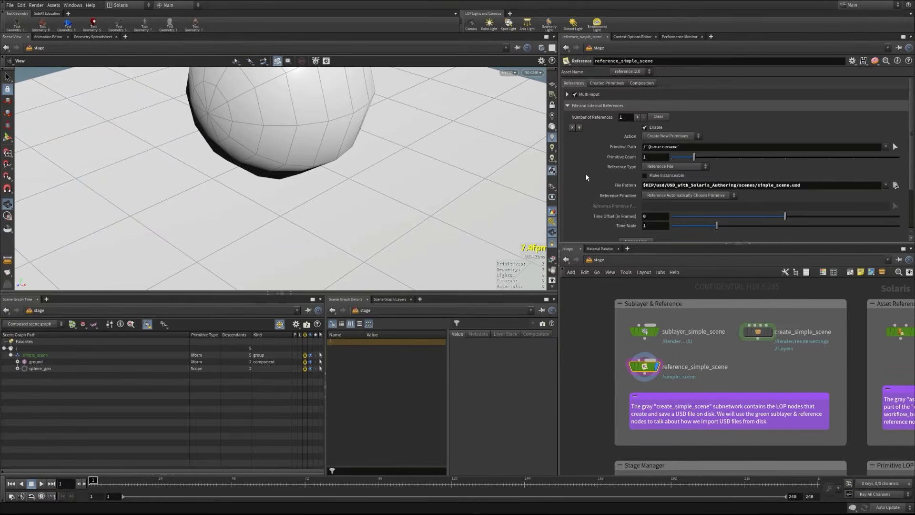
# Set the Reference Primitive option of reference_simple_scene to Reference Specific Primitive
pyautogui.scroll(-1, 585, 173)
pyautogui.click(677, 186)
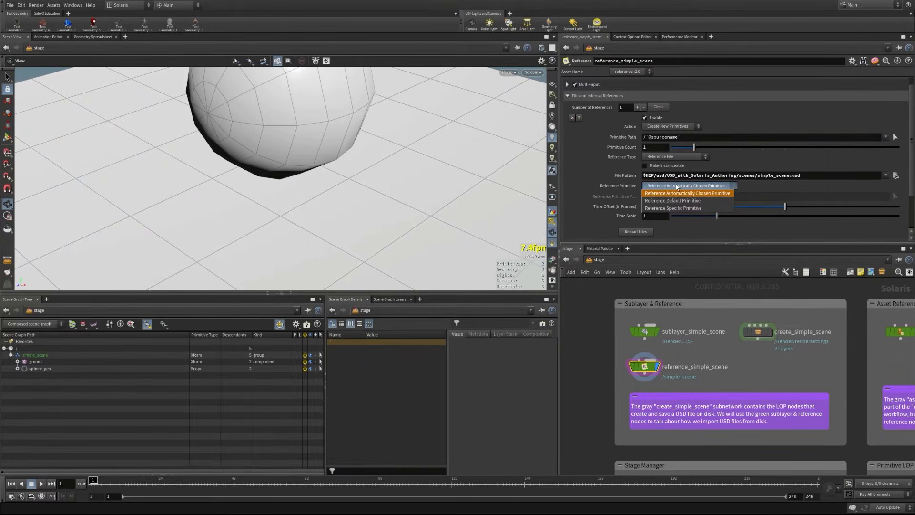
pyautogui.click(673, 208)
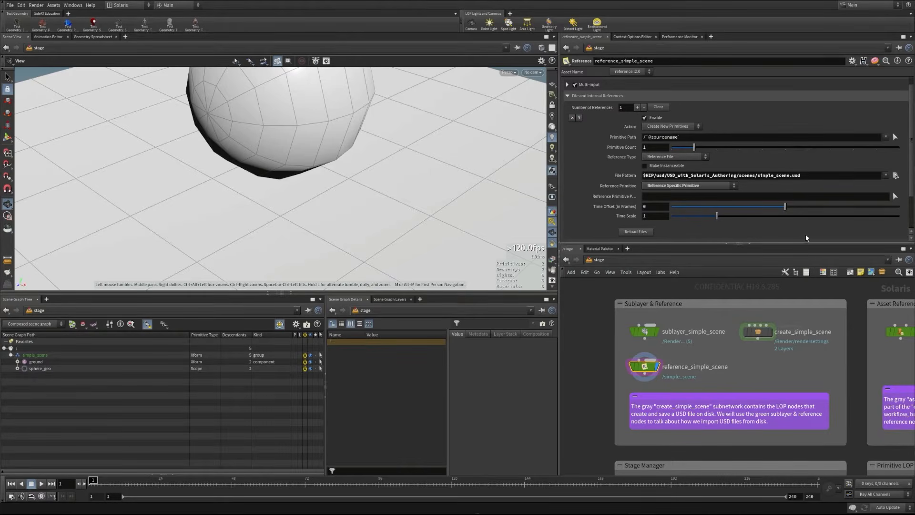
# Pick the lights primitive as the Reference Primitive Path of reference_simple_scene and look over the referenced lights
pyautogui.click(894, 196)
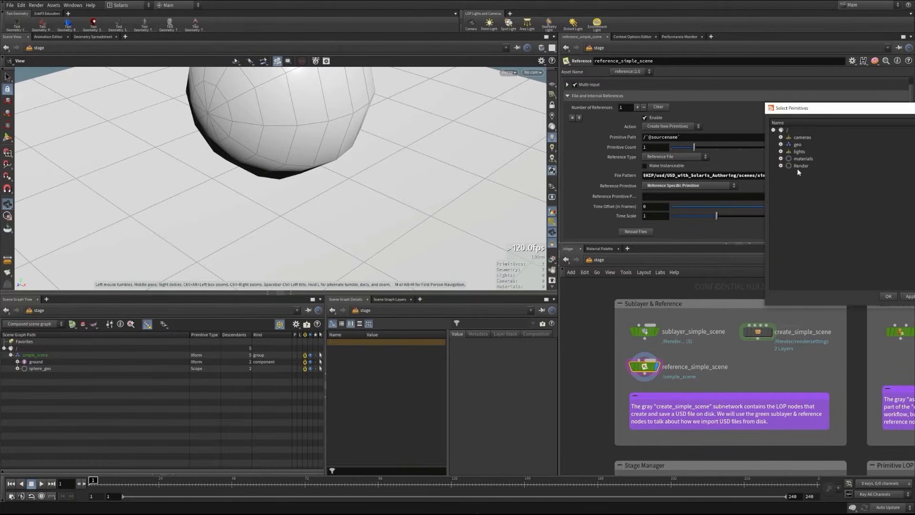
pyautogui.moveTo(800, 110); pyautogui.dragTo(364, 137)
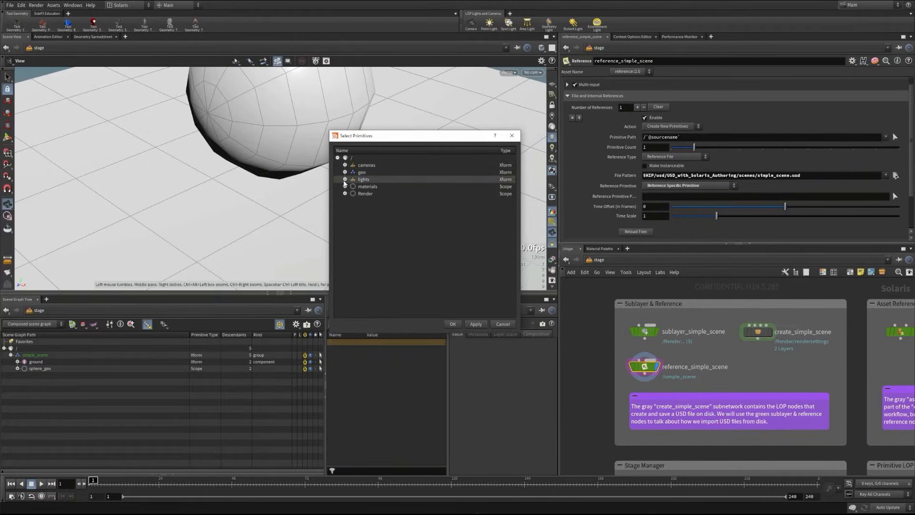
pyautogui.click(366, 181)
pyautogui.click(475, 324)
pyautogui.click(452, 324)
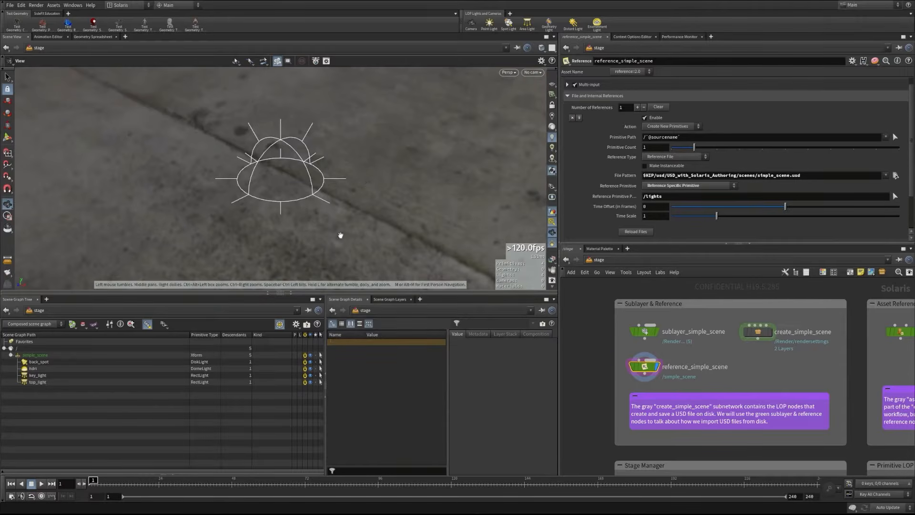
pyautogui.moveTo(249, 212); pyautogui.dragTo(319, 219)
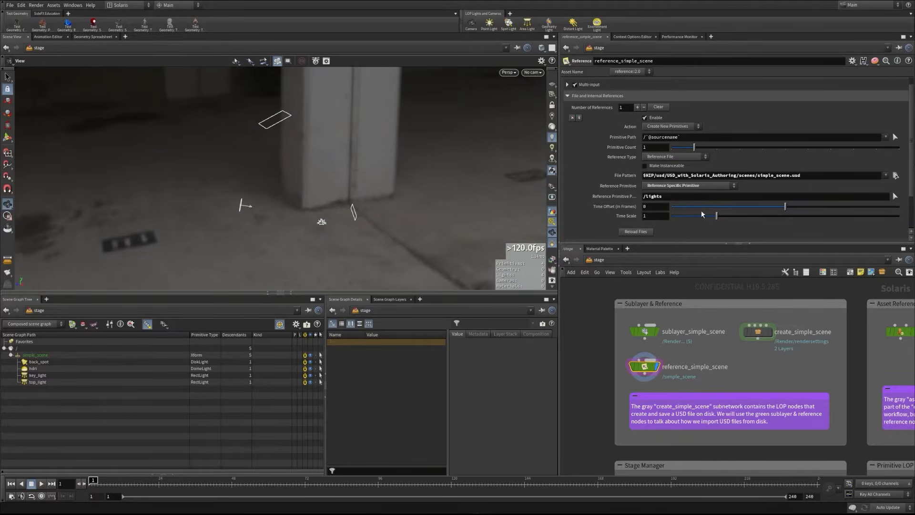
# Set the Reference Primitive Path of reference_simple_scene to /cameras
pyautogui.click(895, 196)
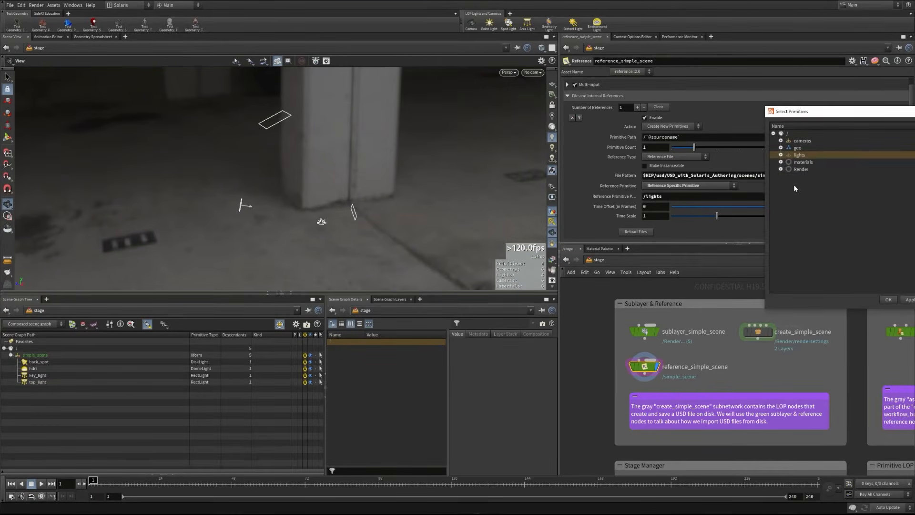
pyautogui.click(800, 141)
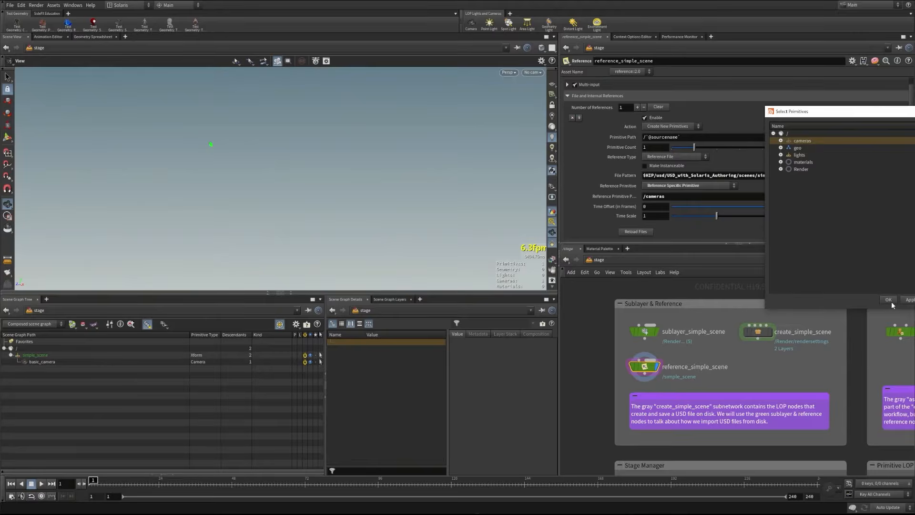
pyautogui.click(888, 299)
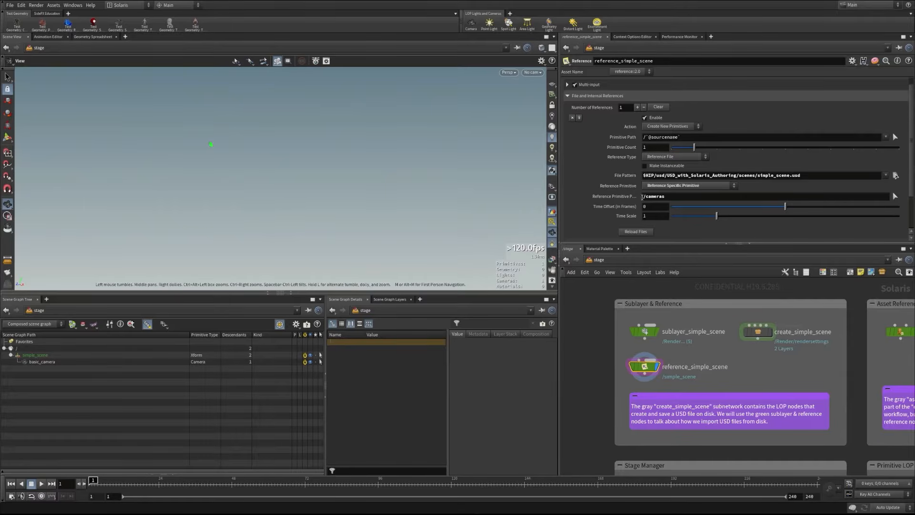
# Examine the children of cameras, geo, lights, materials and Render among the primitives selectable for the Reference Primitive Path
pyautogui.moveTo(600, 200)
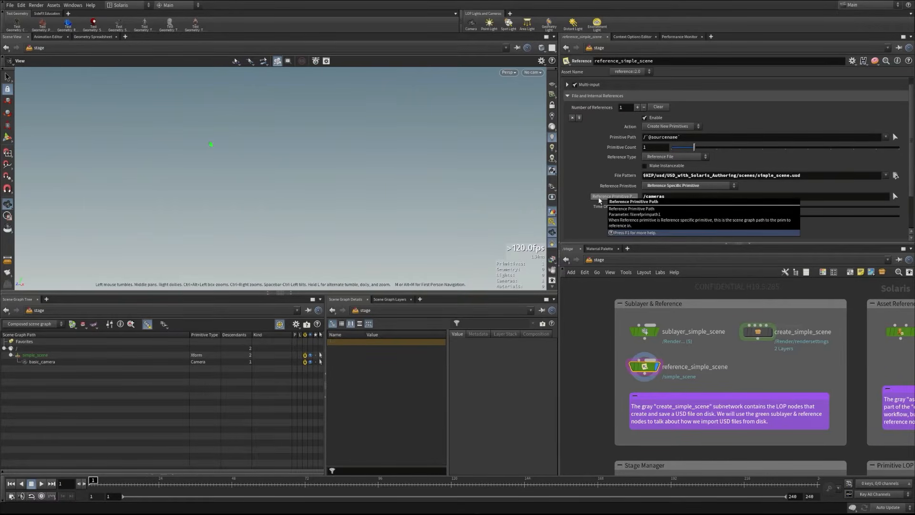
pyautogui.click(894, 195)
pyautogui.click(780, 141)
pyautogui.click(780, 156)
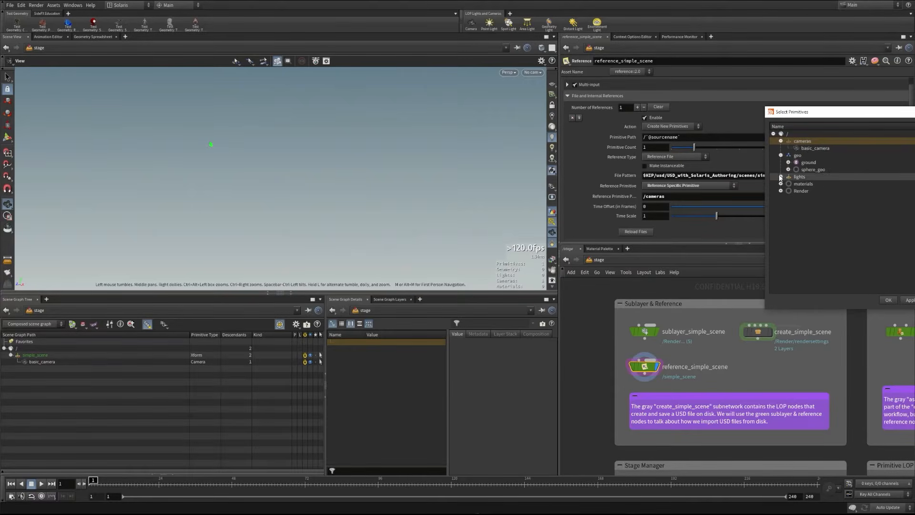
pyautogui.click(780, 177)
pyautogui.click(780, 212)
pyautogui.click(781, 234)
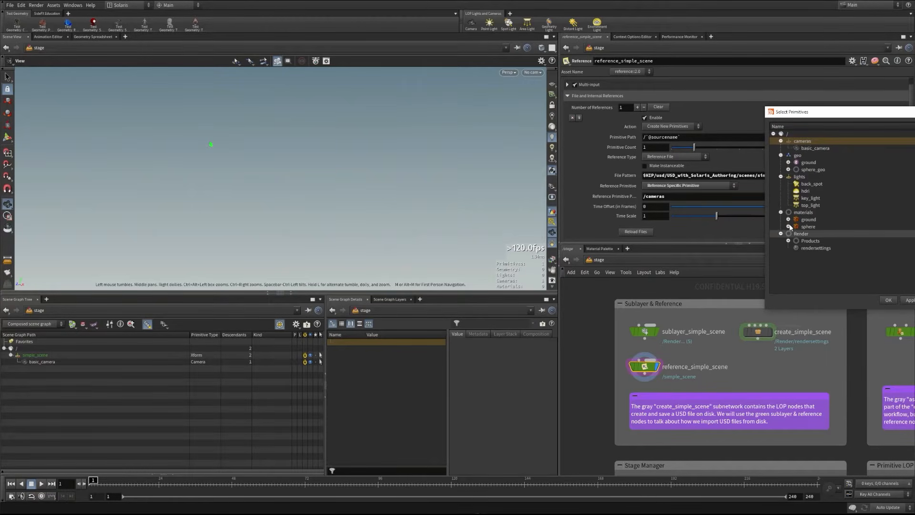
pyautogui.click(788, 134)
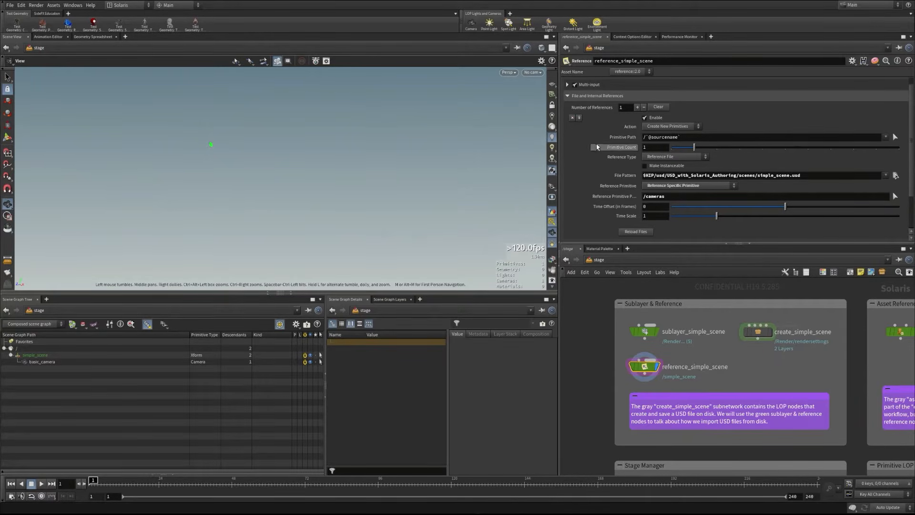
# Add a second reference to reference_simple_scene, using the first reference's simple_scene.usd path as its File Pattern
pyautogui.click(637, 107)
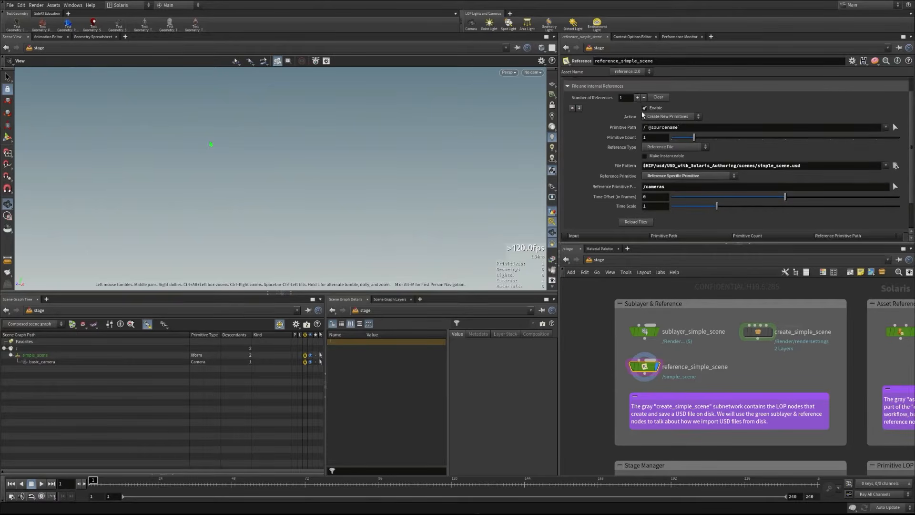
pyautogui.scroll(-3, 585, 188)
pyautogui.scroll(3, 587, 187)
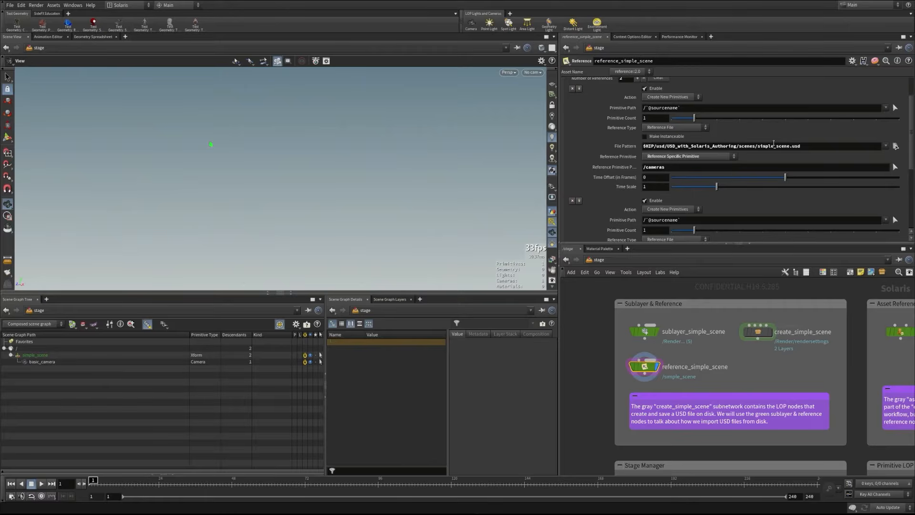
pyautogui.doubleClick(810, 146)
pyautogui.hotkey('ctrl', 'c')
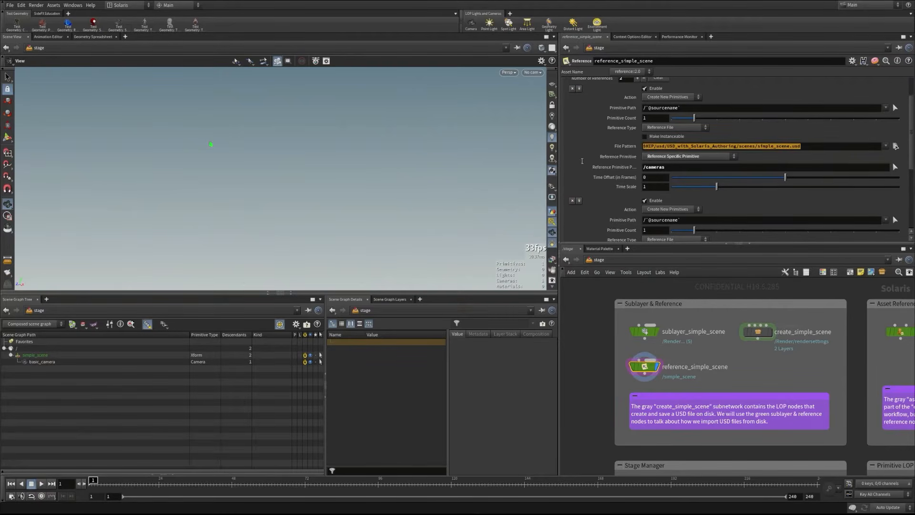
pyautogui.scroll(-1, 714, 201)
pyautogui.scroll(-1, 707, 225)
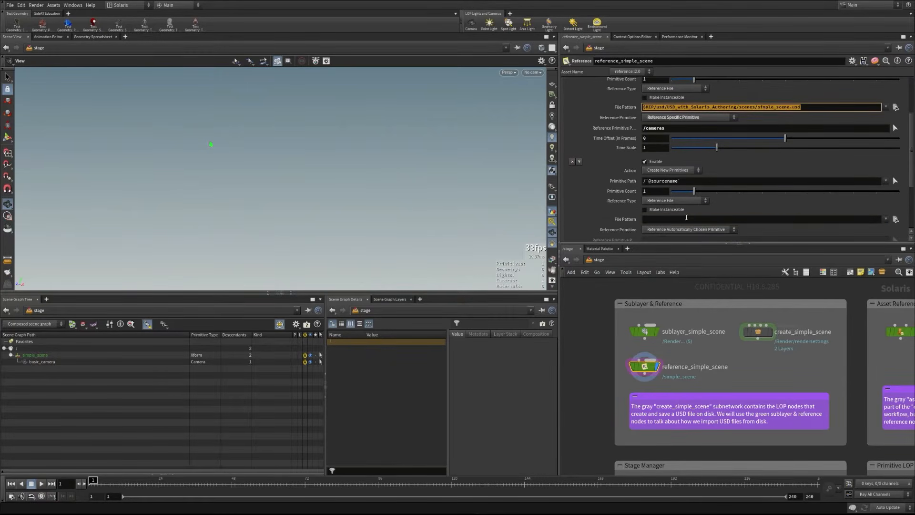
pyautogui.click(683, 217)
pyautogui.hotkey('ctrl', 'v')
pyautogui.press('Return')
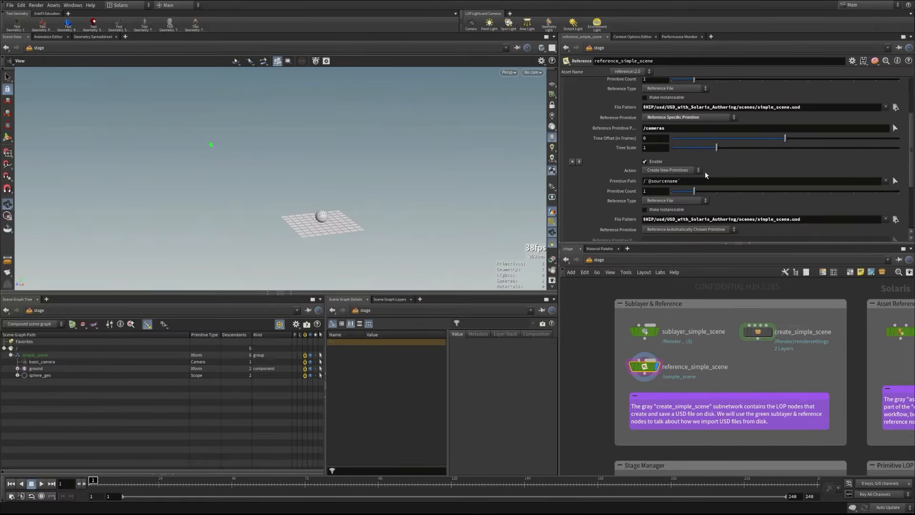
# Set the second reference to Reference Specific Primitive with /lights as its path, and check the lights in the viewport
pyautogui.scroll(-1, 666, 233)
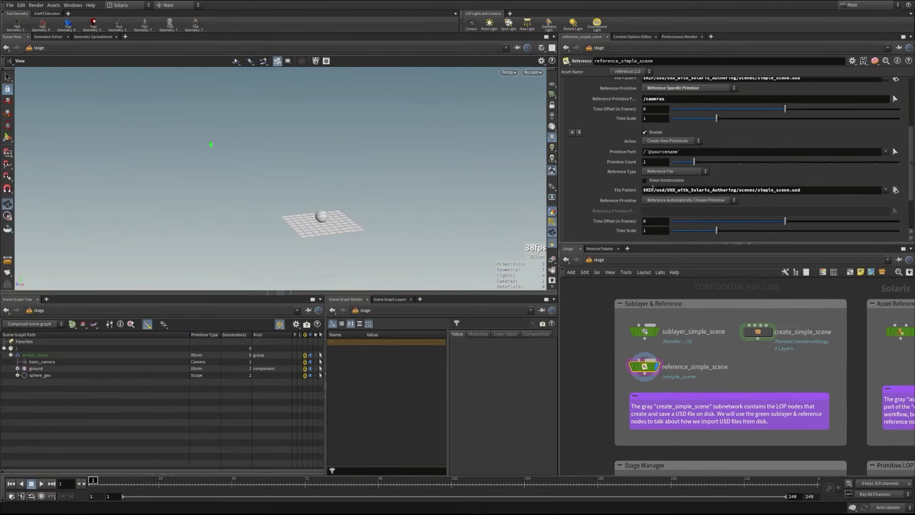
pyautogui.click(676, 200)
pyautogui.click(673, 222)
pyautogui.click(895, 210)
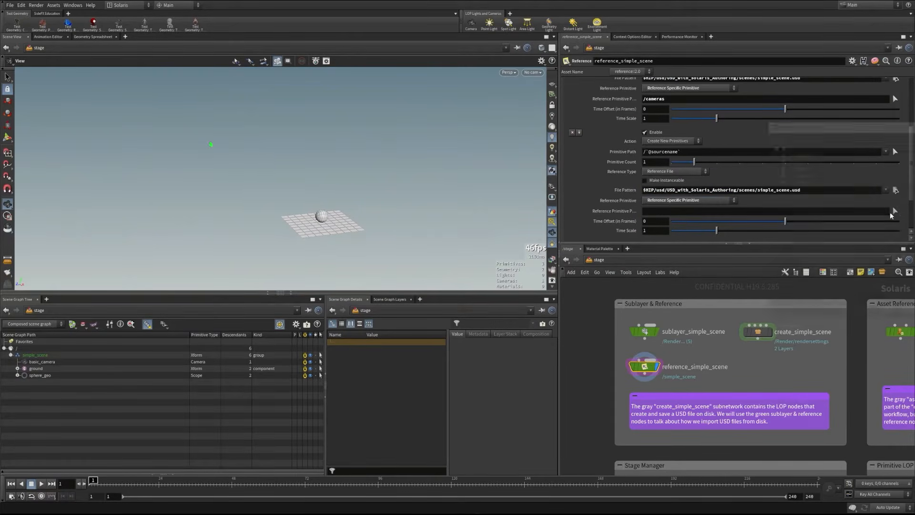
pyautogui.click(800, 168)
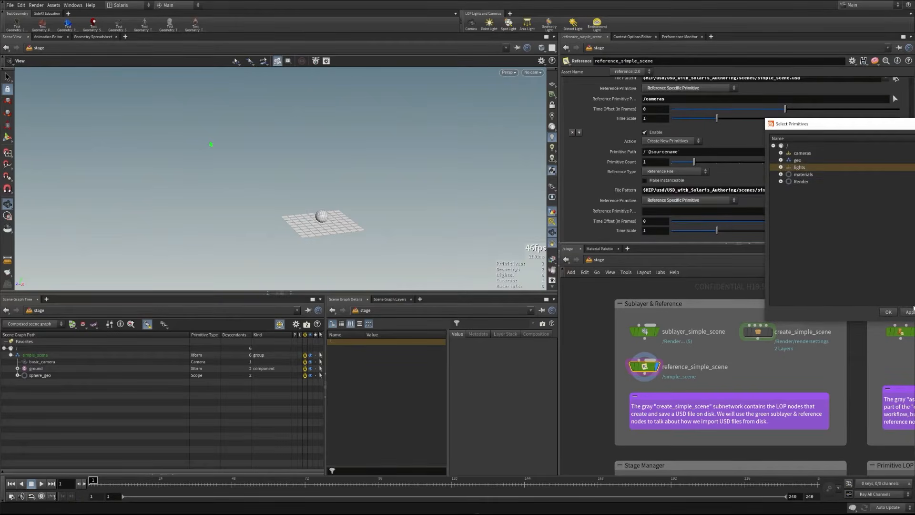
pyautogui.click(909, 312)
pyautogui.click(888, 312)
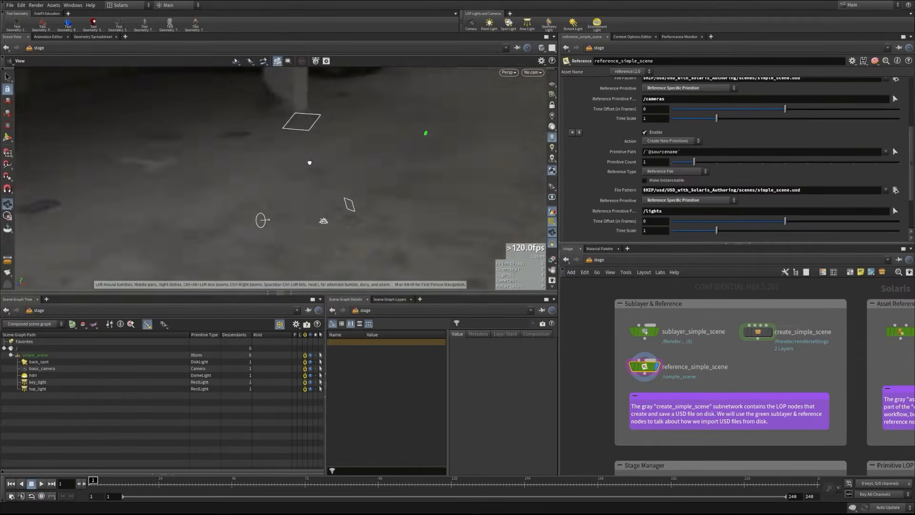
pyautogui.moveTo(309, 162); pyautogui.dragTo(476, 176)
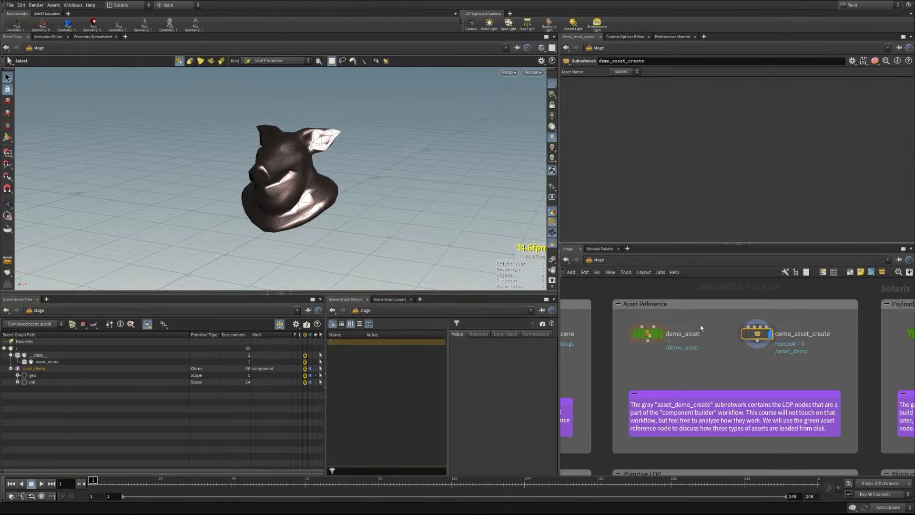
# Save the asset to disk from the asset_demo Component Output inside demo_asset_create, and return to the stage level
pyautogui.doubleClick(757, 334)
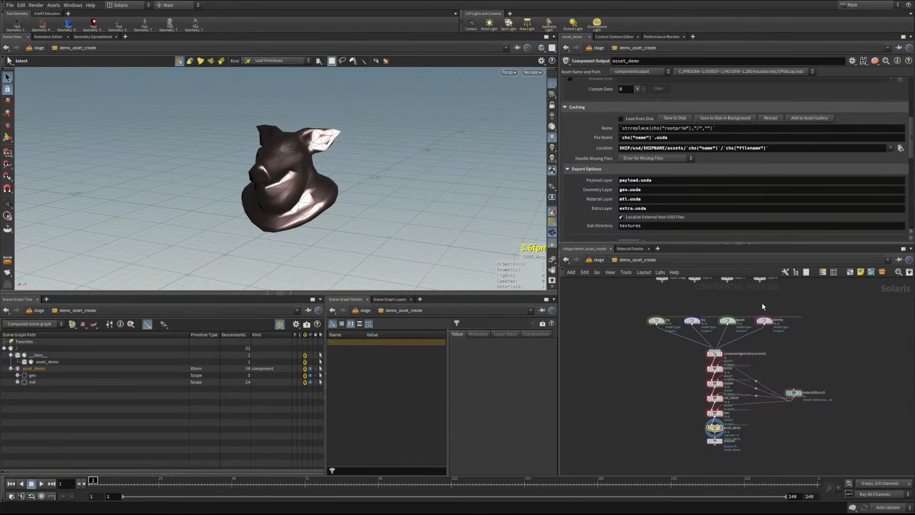
pyautogui.moveTo(651, 448); pyautogui.dragTo(652, 441, button='middle')
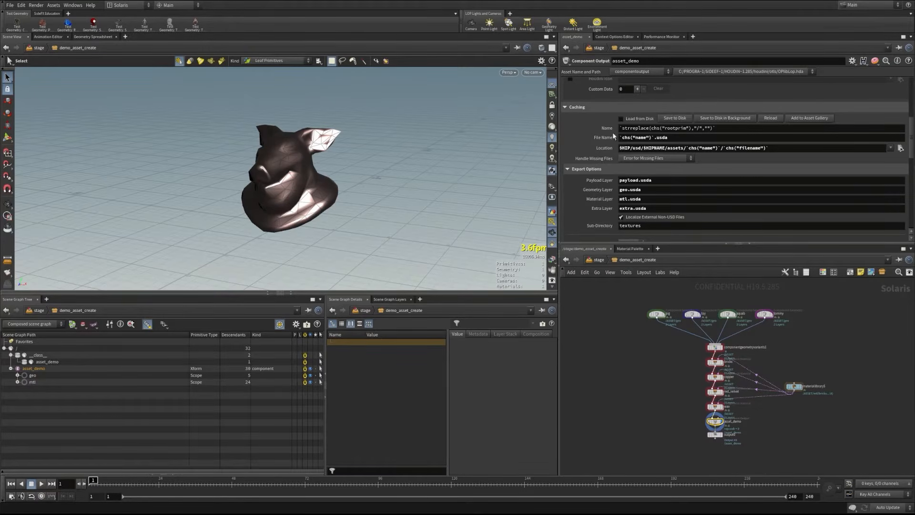
pyautogui.click(672, 119)
pyautogui.press('u')
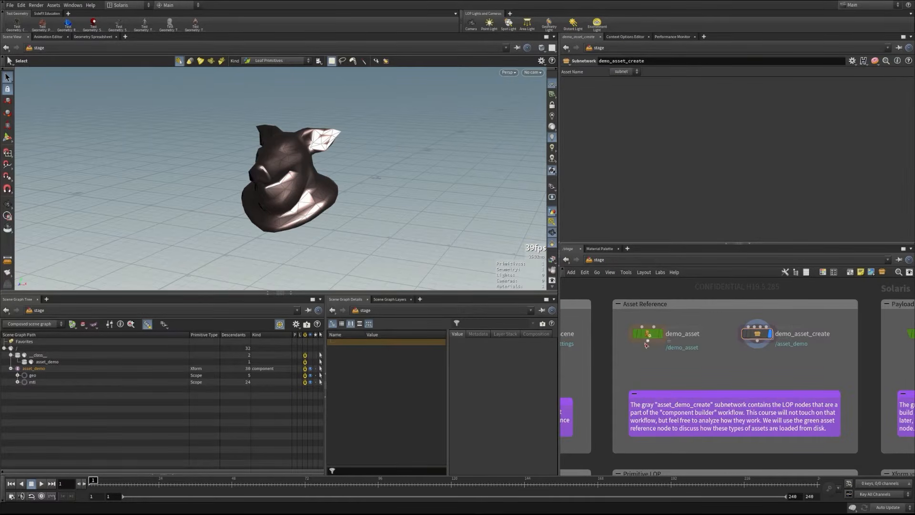
# Display the demo_asset Asset Reference node and expand its primitive hierarchy in the scene graph
pyautogui.moveTo(646, 339)
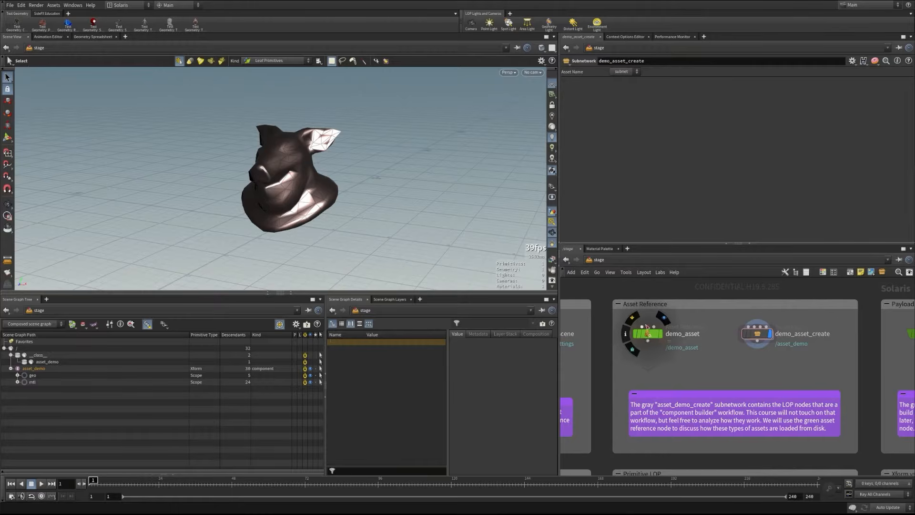
pyautogui.click(647, 335)
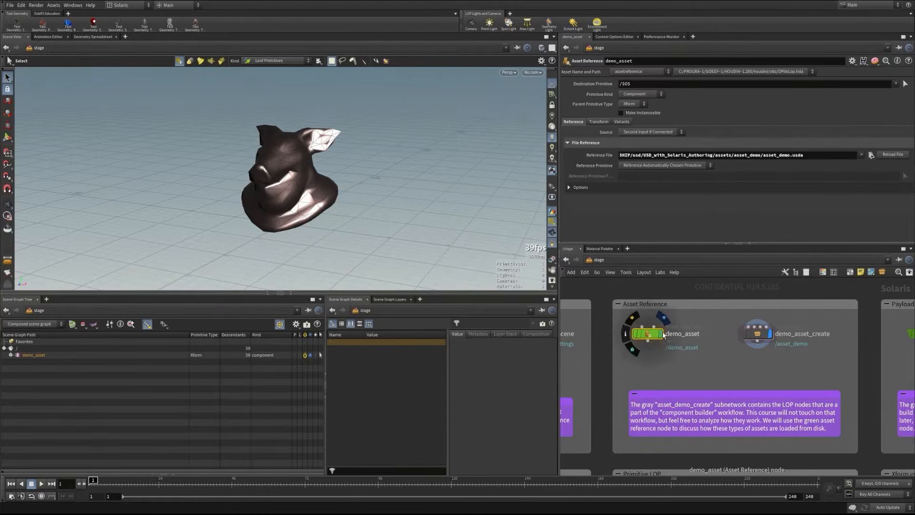
pyautogui.moveTo(667, 332)
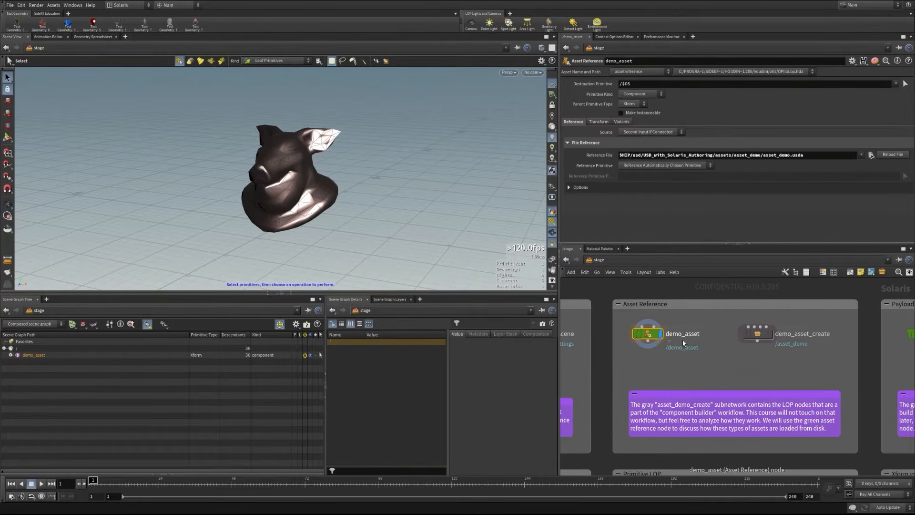
pyautogui.click(10, 355)
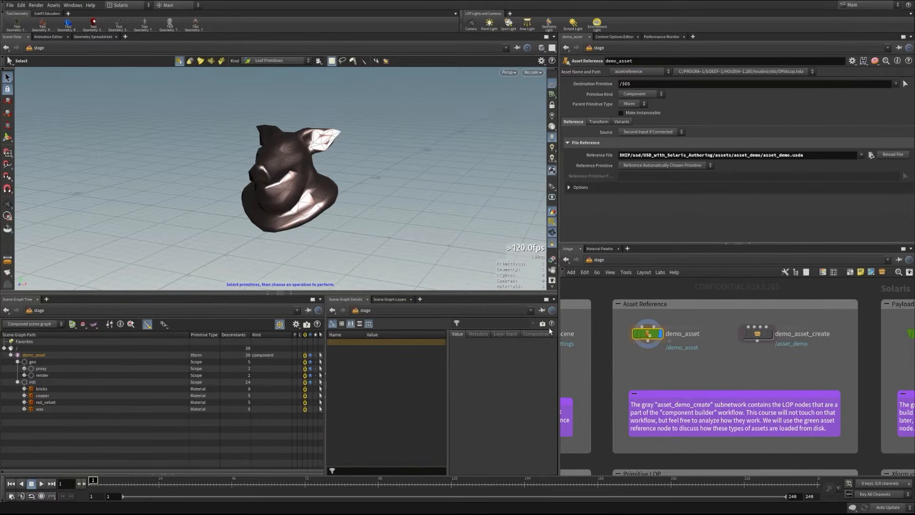
# Display demo_asset_create to compare its scene graph hierarchy, including the geo branch, and switch back to demo_asset
pyautogui.click(769, 336)
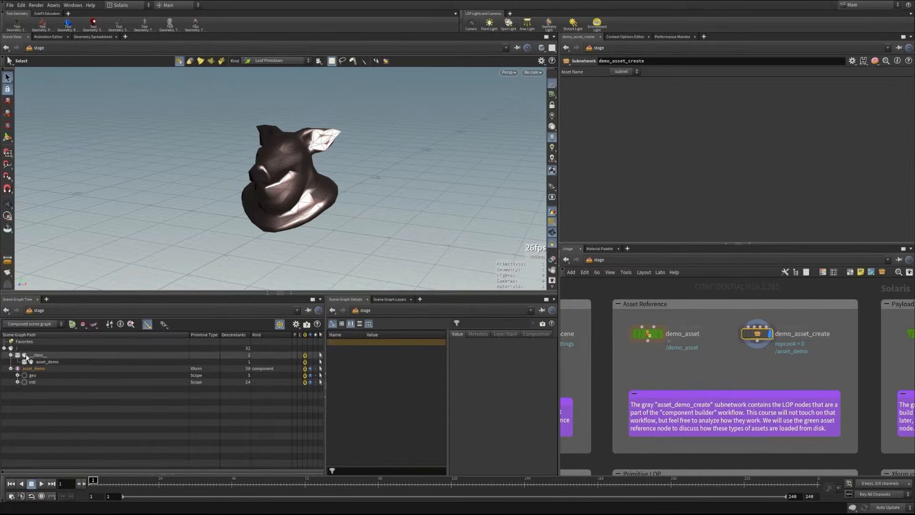
pyautogui.click(17, 376)
pyautogui.click(24, 382)
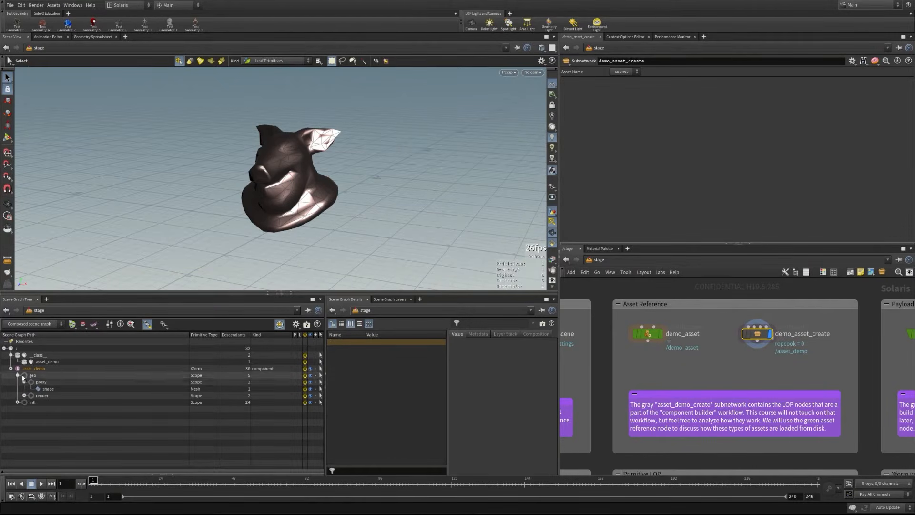
pyautogui.click(17, 375)
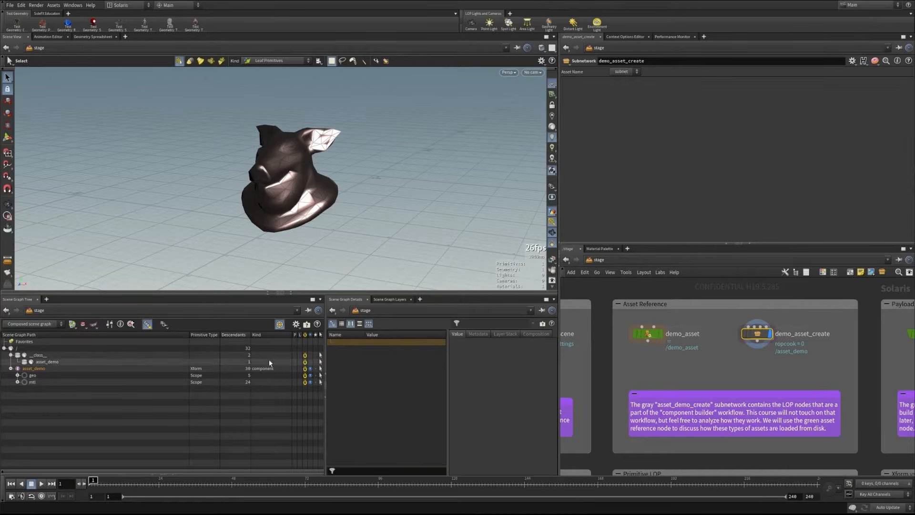
pyautogui.click(656, 337)
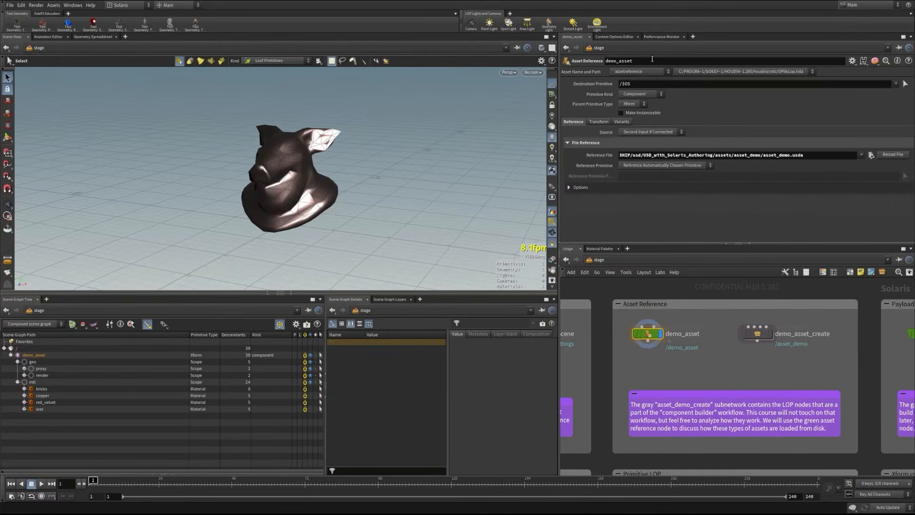
# Set demo_asset to Reference Specific Primitive with /asset_demo/geo/render/shape as its path, and inspect the mesh in the viewport
pyautogui.click(636, 167)
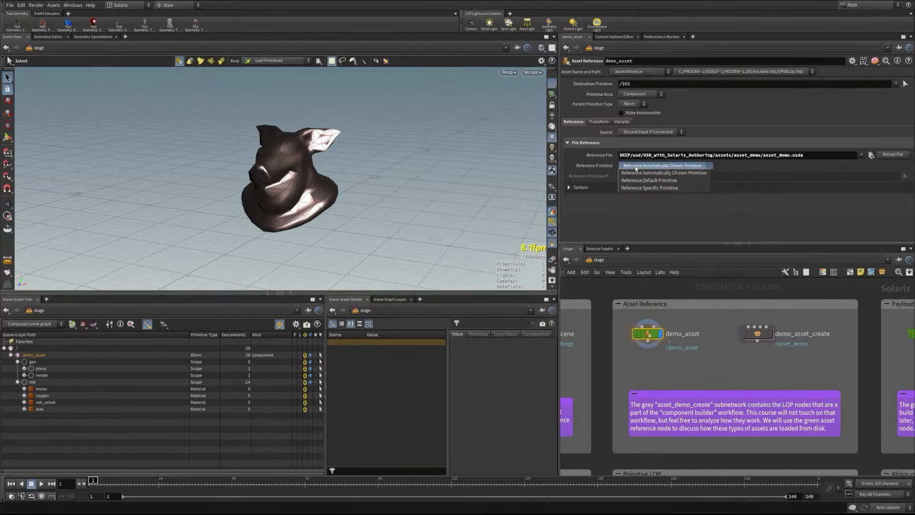
pyautogui.click(649, 188)
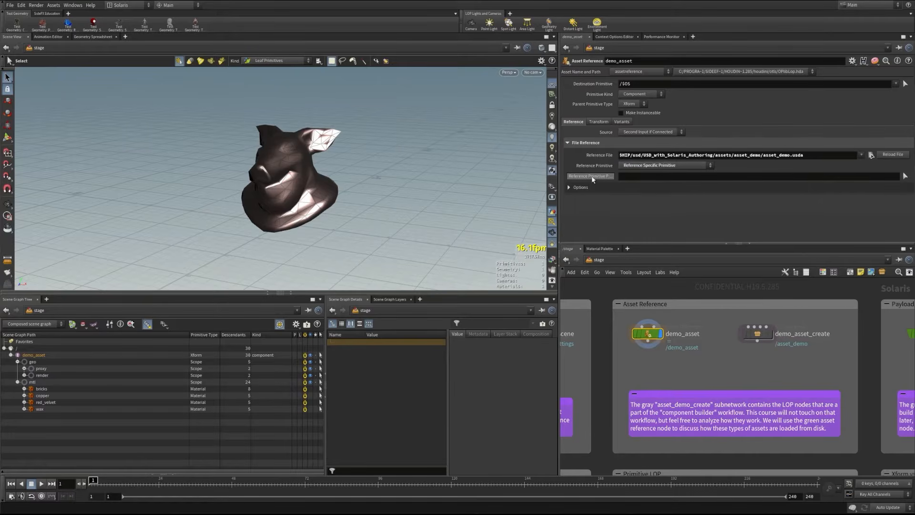
pyautogui.click(904, 176)
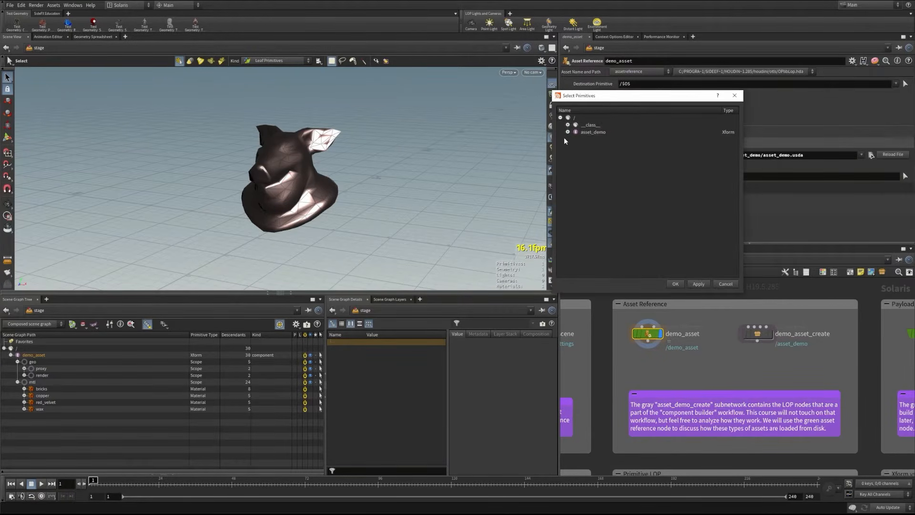
pyautogui.click(567, 132)
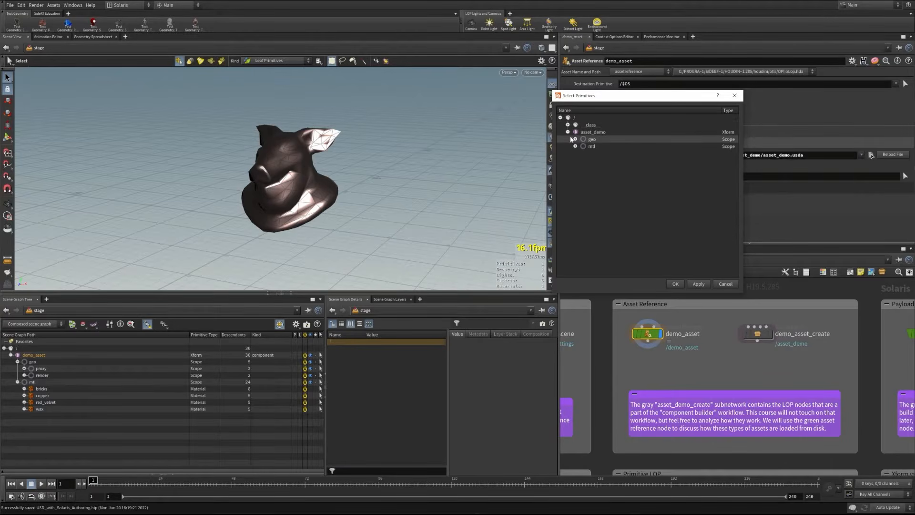
pyautogui.click(575, 139)
pyautogui.click(583, 153)
pyautogui.click(609, 161)
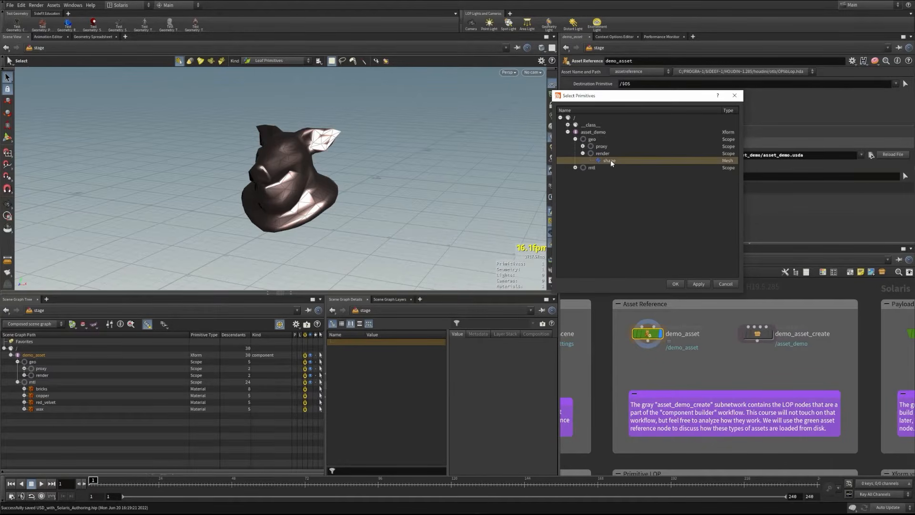
pyautogui.click(675, 284)
pyautogui.press('Escape')
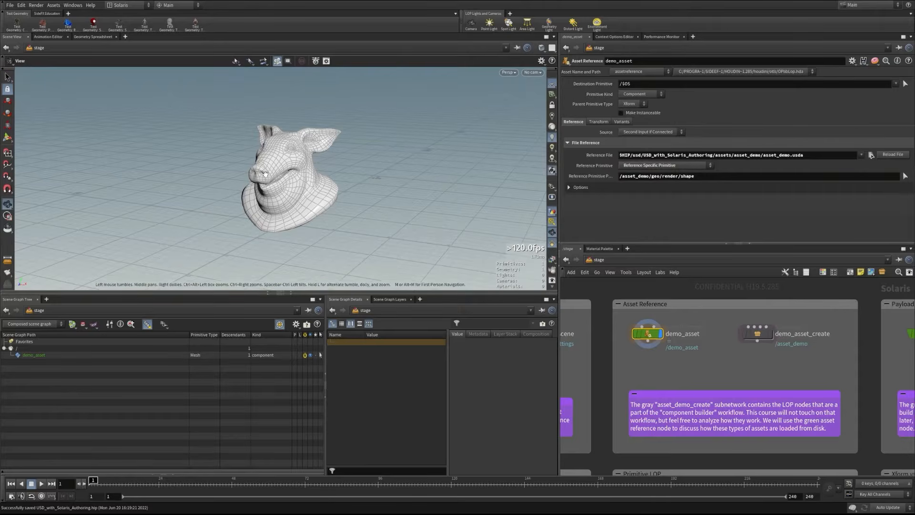
pyautogui.moveTo(265, 174); pyautogui.dragTo(326, 165)
pyautogui.press('s')
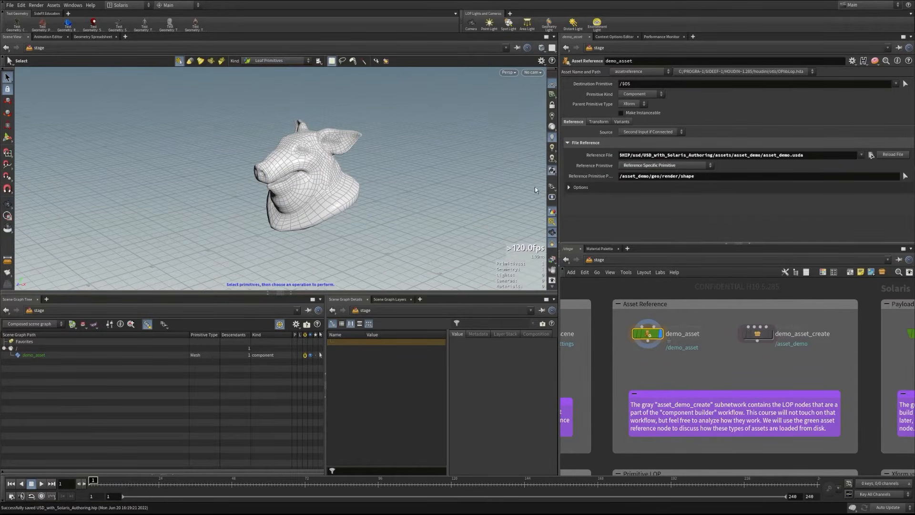
# Restore the demo_asset reference to Reference Automatically Chosen Primitive and inspect the pig head from another angle
pyautogui.click(624, 165)
pyautogui.click(638, 188)
pyautogui.keyDown('ctrl'); pyautogui.middleClick(596, 167); pyautogui.keyUp('ctrl')
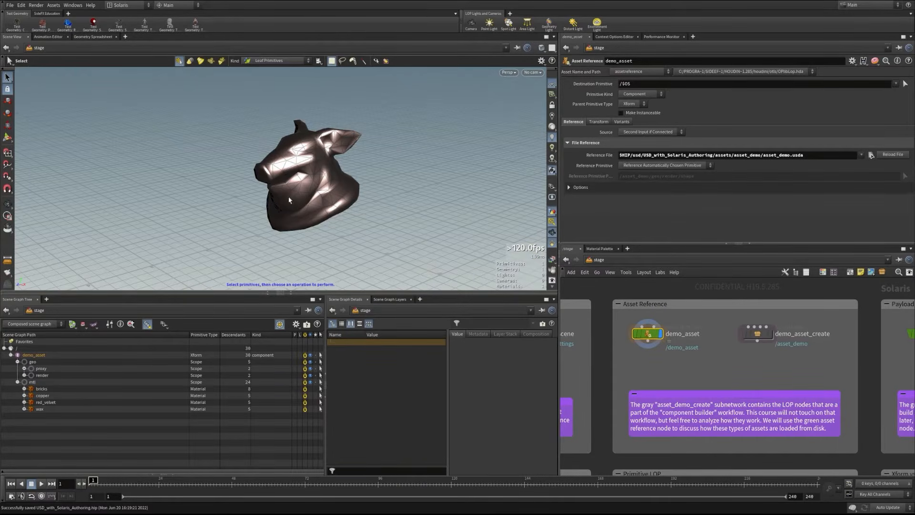
pyautogui.keyDown('alt'); pyautogui.moveTo(288, 200); pyautogui.dragTo(459, 179); pyautogui.keyUp('alt')
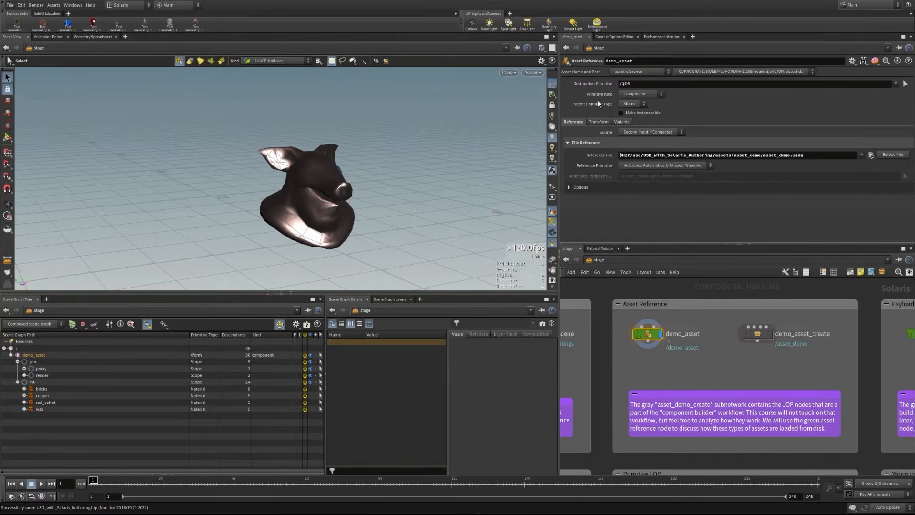
# Review the available Primitive Kind and Parent Primitive Type options of demo_asset without changing them
pyautogui.click(636, 94)
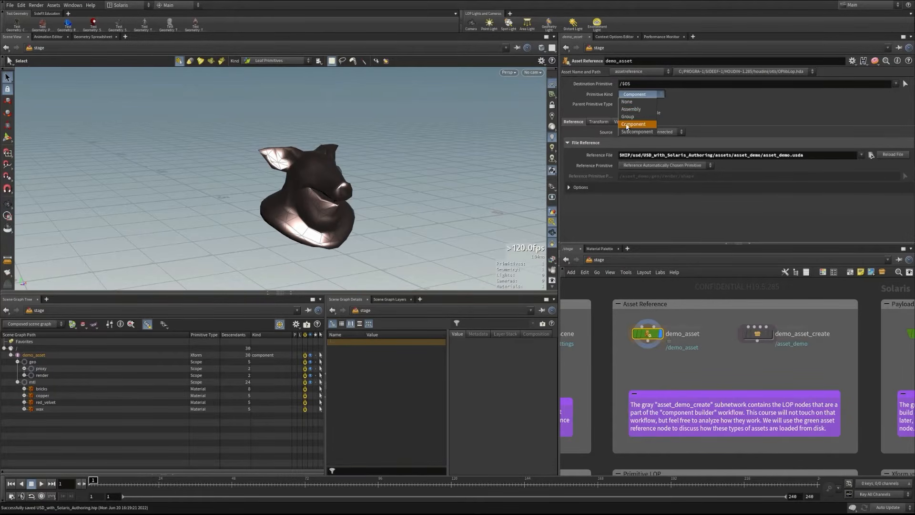
pyautogui.click(710, 106)
pyautogui.click(641, 96)
pyautogui.click(727, 127)
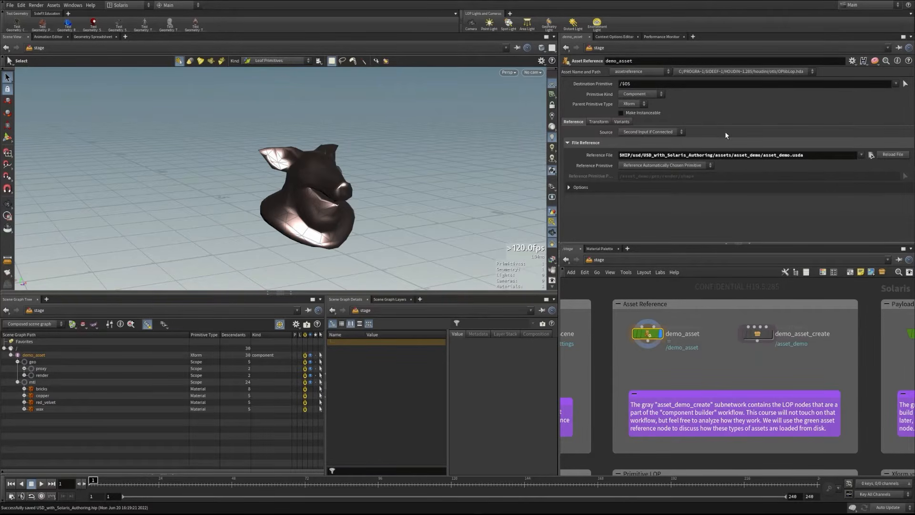
pyautogui.click(641, 94)
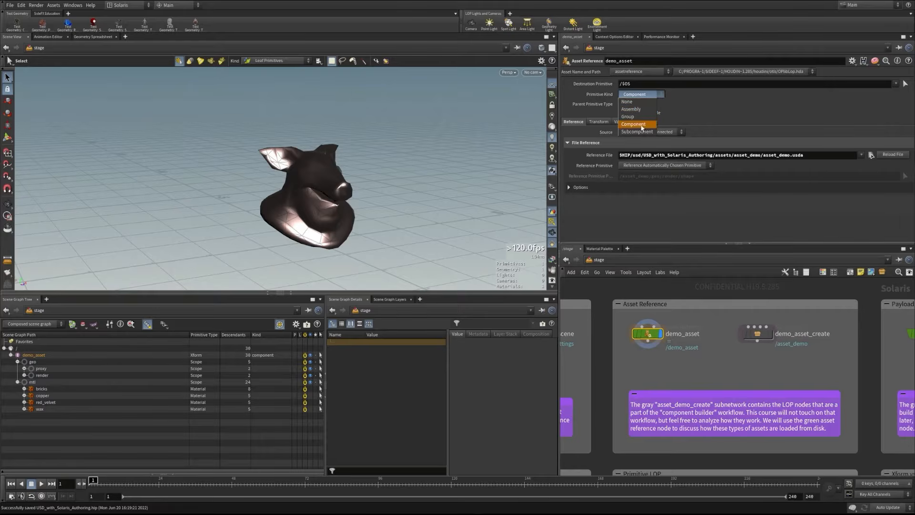
pyautogui.click(700, 126)
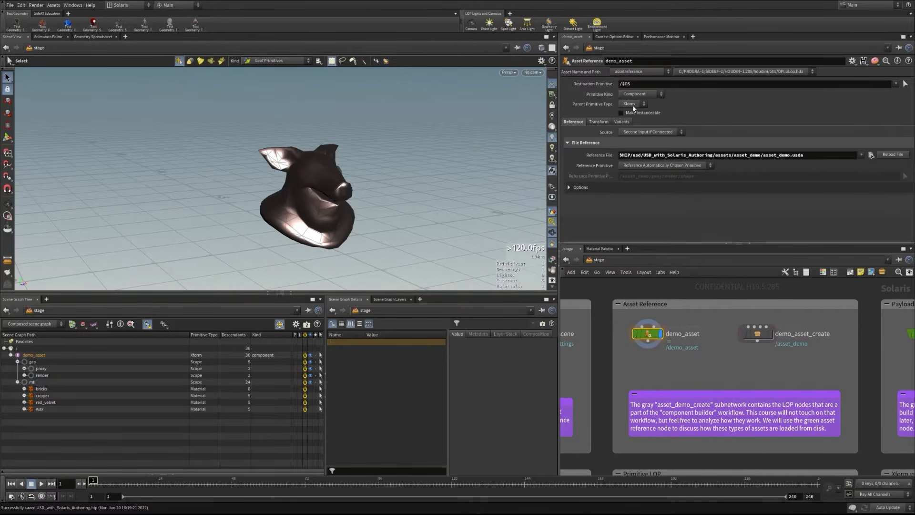
pyautogui.click(631, 104)
pyautogui.click(686, 109)
# Review the transform parameters and the variant settings of the demo_asset node
pyautogui.click(599, 122)
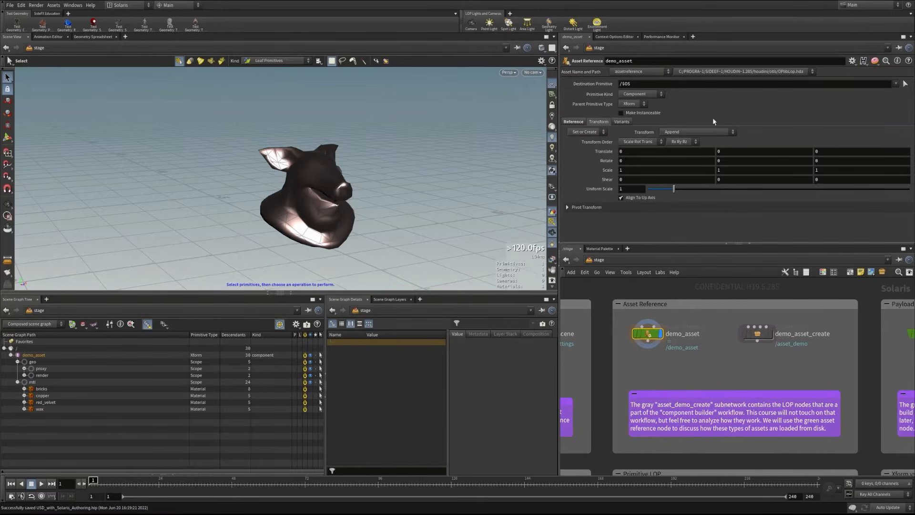
pyautogui.moveTo(734, 151)
pyautogui.mouseDown(button='middle')
pyautogui.moveTo(796, 133)
pyautogui.moveTo(733, 153)
pyautogui.mouseUp(button='middle')
pyautogui.keyDown('ctrl'); pyautogui.middleClick(734, 153); pyautogui.keyUp('ctrl')
pyautogui.click(621, 121)
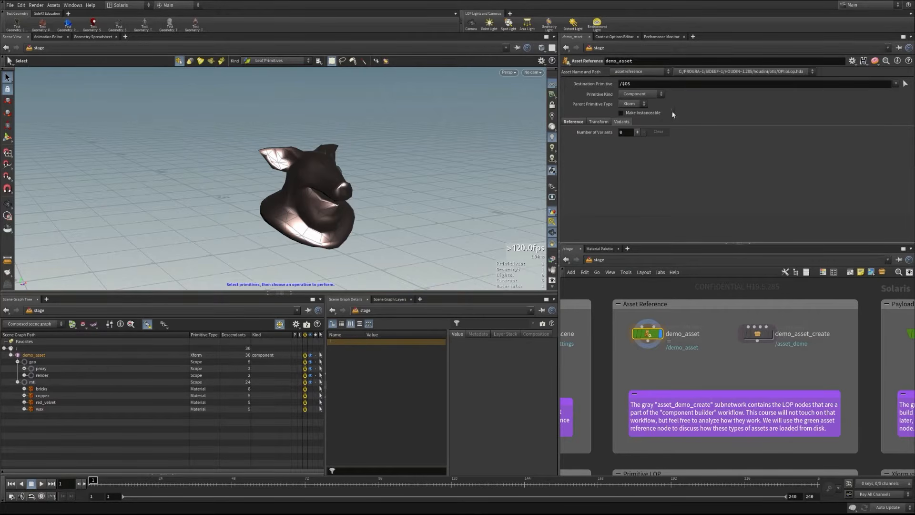
# Set the destination primitive of demo_asset to /variant1/$OS and expand variant1 down to its geo and mtl contents in the scene graph
pyautogui.click(619, 84)
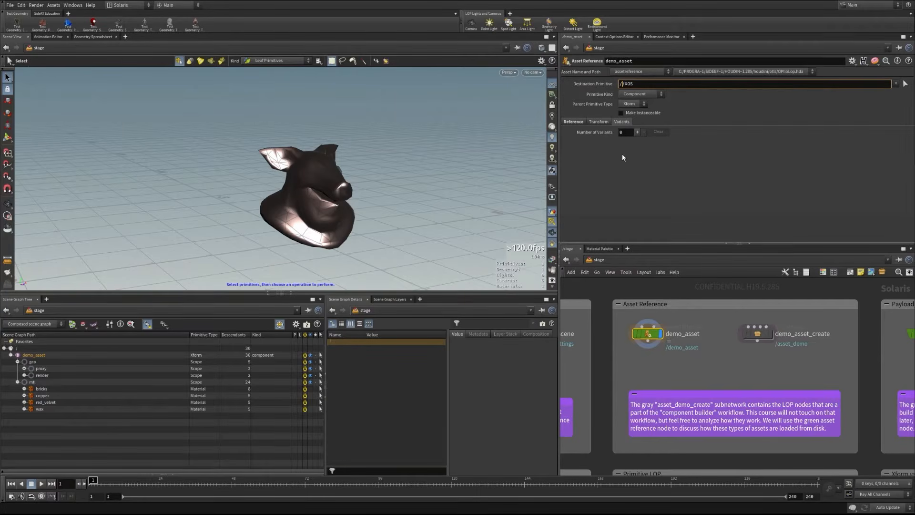
pyautogui.write('/variant1')
pyautogui.press('Return')
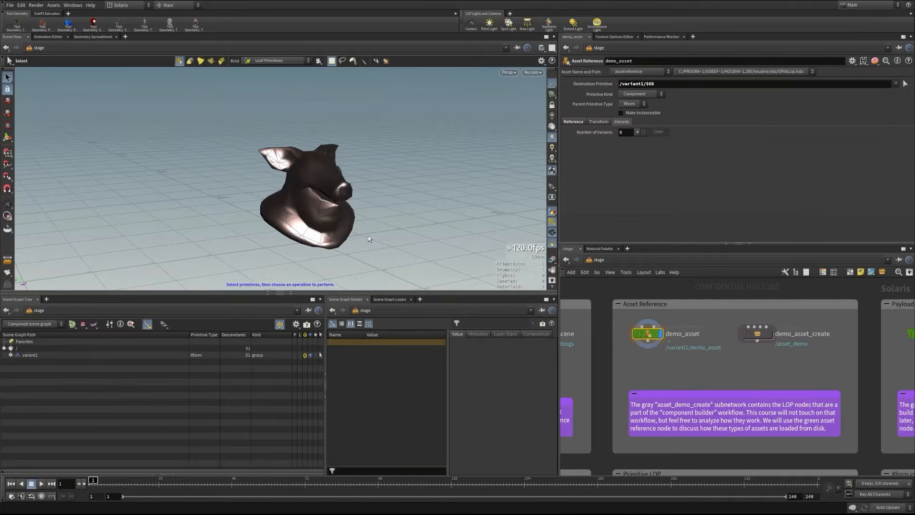
pyautogui.click(11, 355)
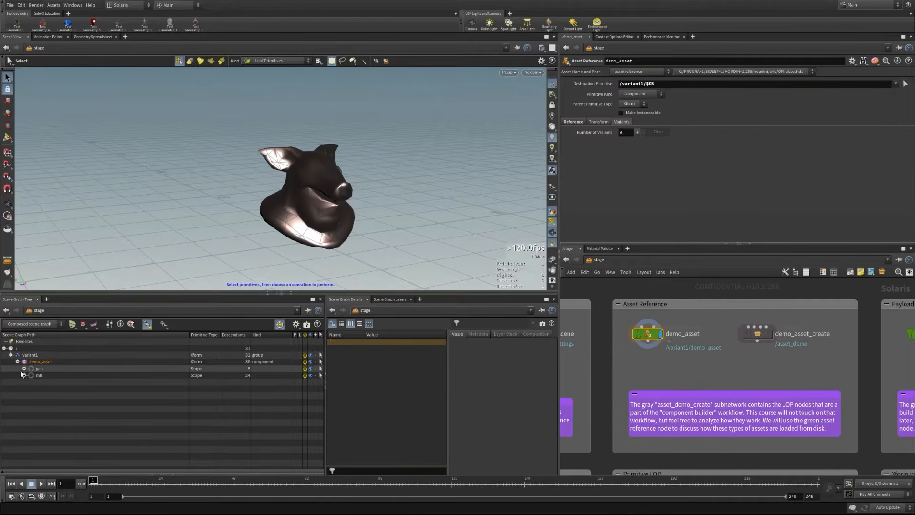
pyautogui.click(18, 361)
pyautogui.click(25, 375)
pyautogui.click(24, 369)
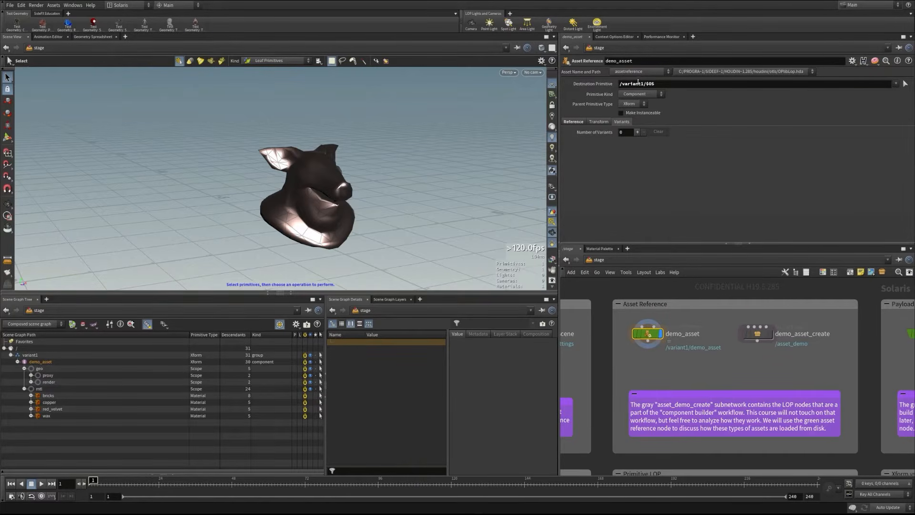
pyautogui.moveTo(619, 83); pyautogui.dragTo(642, 84)
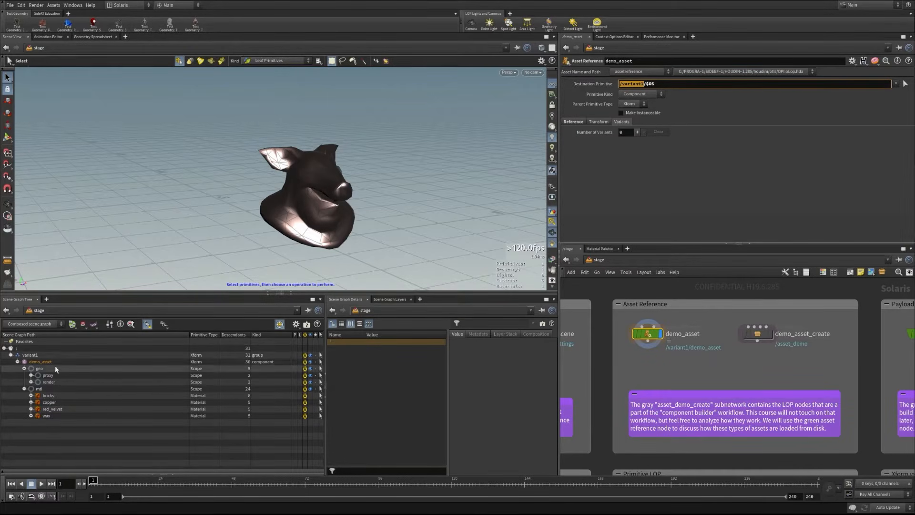
pyautogui.click(604, 141)
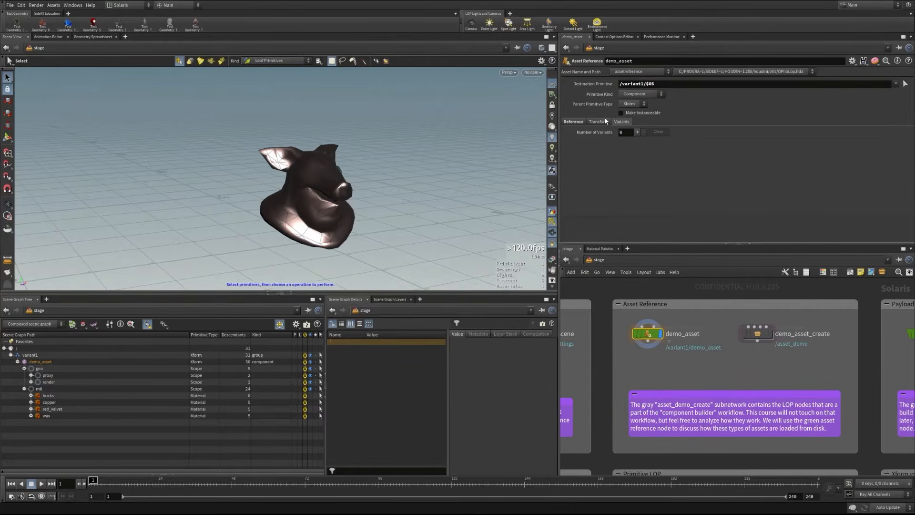
# Add a variant entry to demo_asset using the geo variant set and the toy variant
pyautogui.click(637, 132)
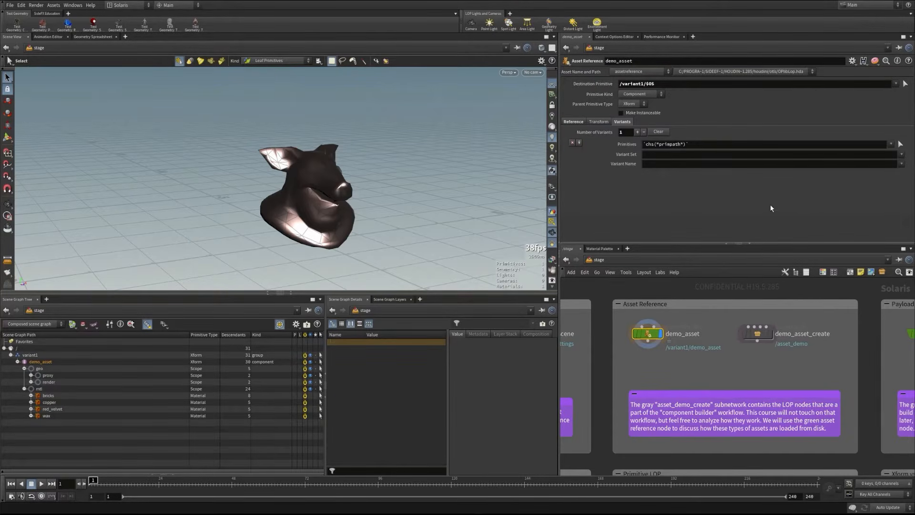
pyautogui.click(901, 154)
pyautogui.click(905, 163)
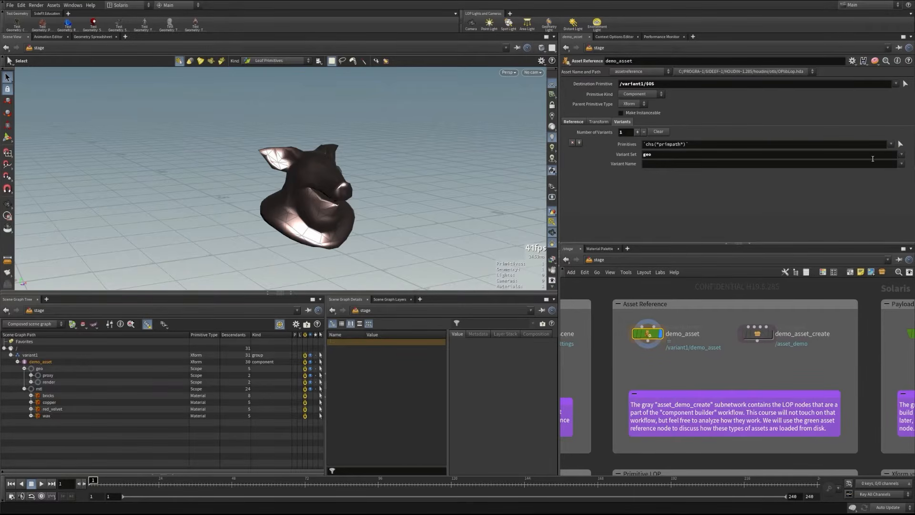
pyautogui.click(902, 163)
pyautogui.click(905, 198)
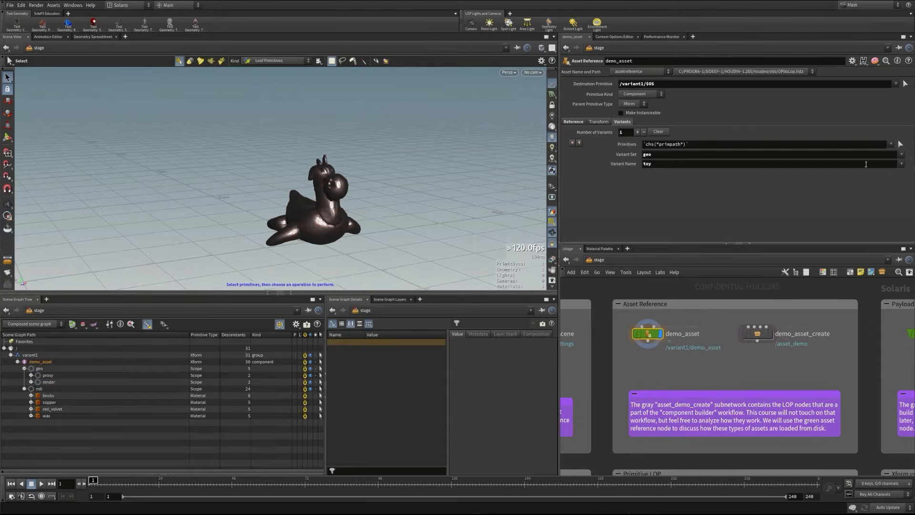
# Switch the geo variant of demo_asset first to tommy and finally to squab
pyautogui.click(902, 164)
pyautogui.click(905, 186)
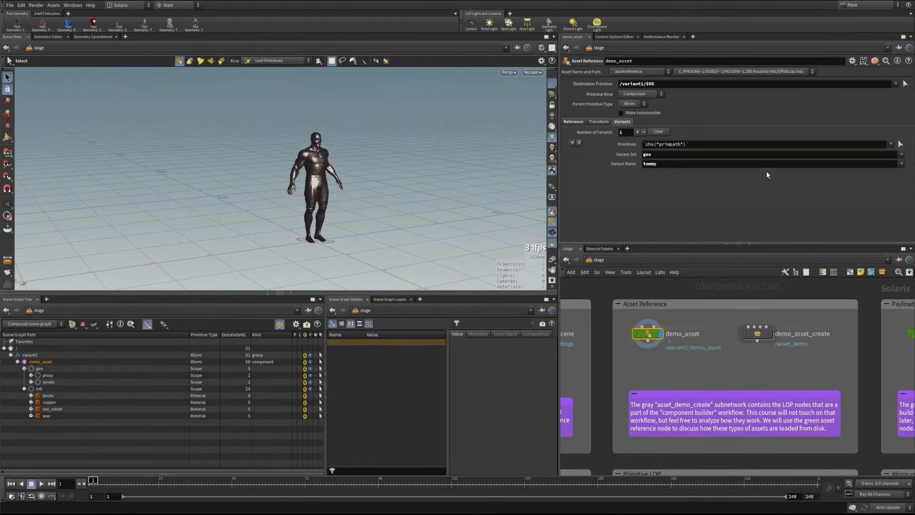
pyautogui.click(902, 163)
pyautogui.click(901, 185)
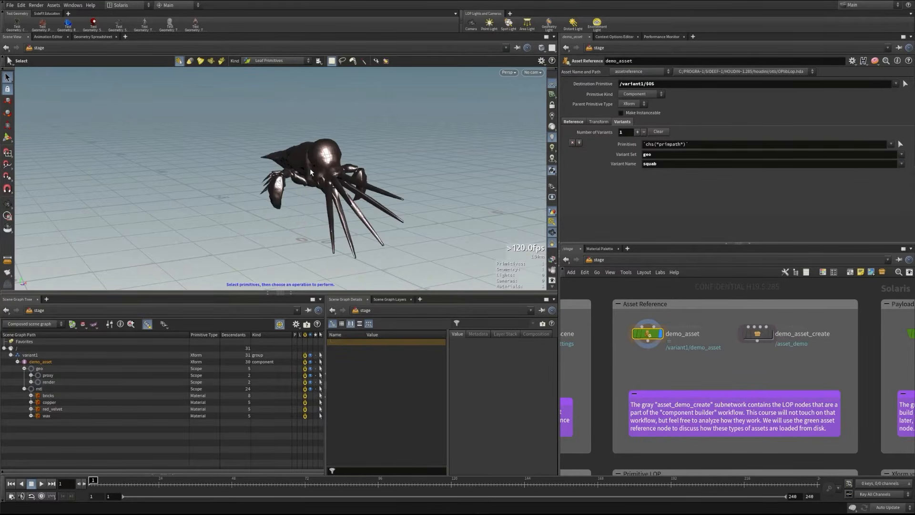
# Add a second variant entry to demo_asset using the mtl variant set and the wax variant
pyautogui.click(636, 132)
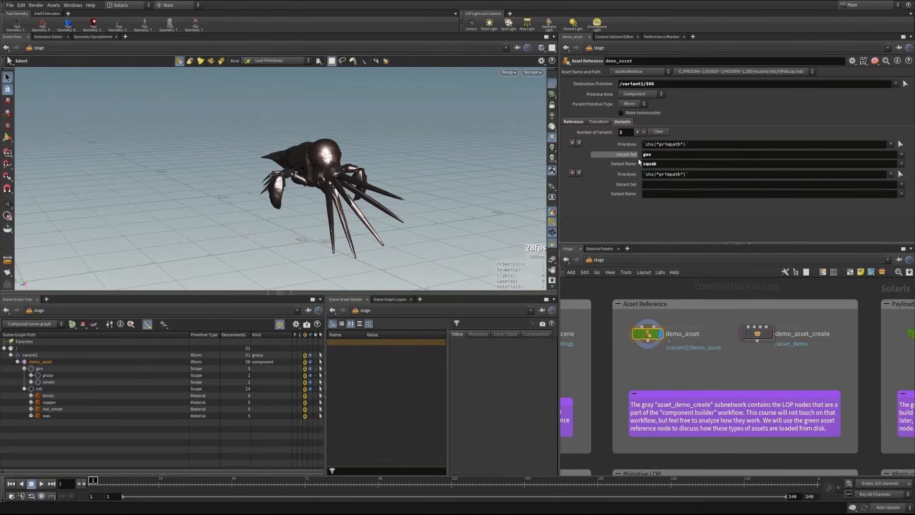
pyautogui.click(901, 184)
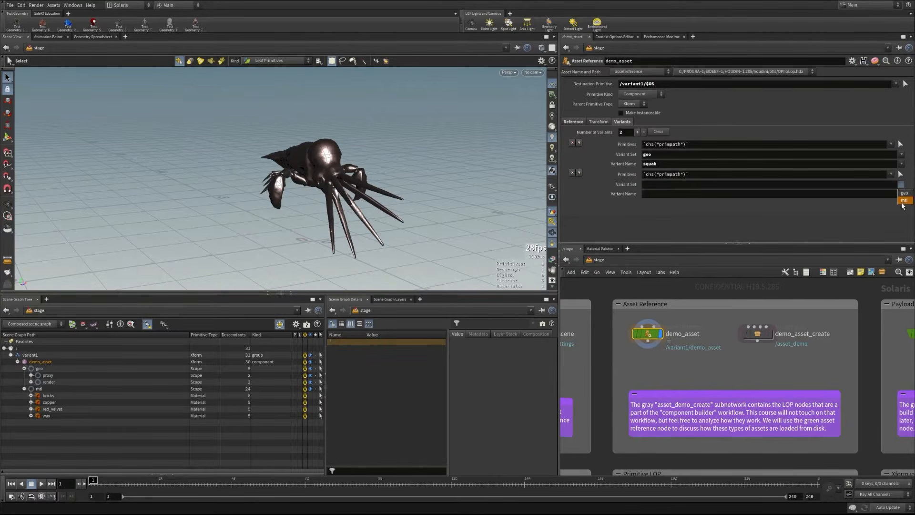
pyautogui.click(903, 204)
pyautogui.click(901, 193)
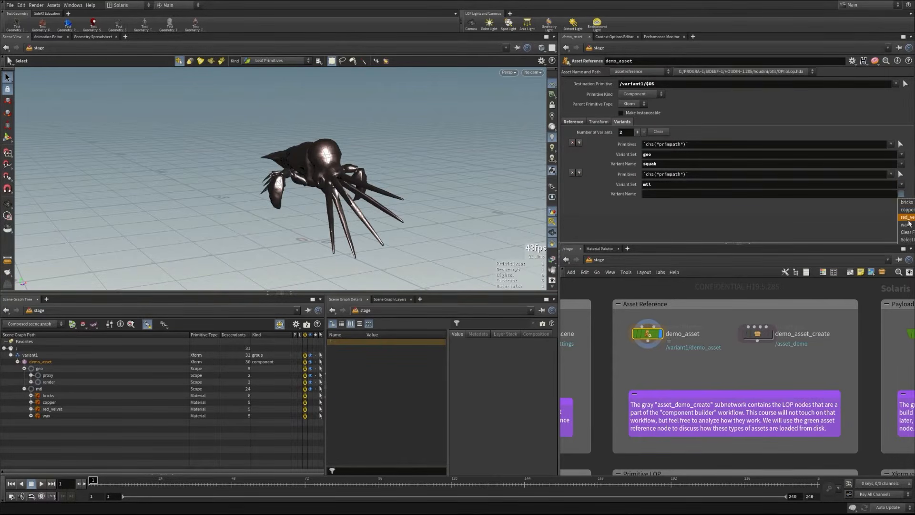
pyautogui.click(910, 228)
# Change the mtl variant to red_velvet and inspect the squab model from another angle
pyautogui.click(901, 193)
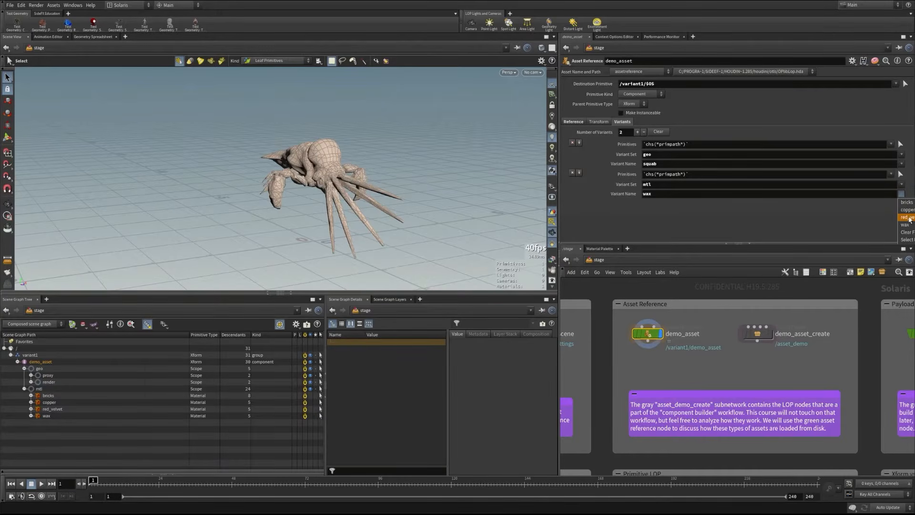
pyautogui.click(910, 220)
pyautogui.keyDown('alt'); pyautogui.moveTo(303, 169); pyautogui.dragTo(278, 163); pyautogui.keyUp('alt')
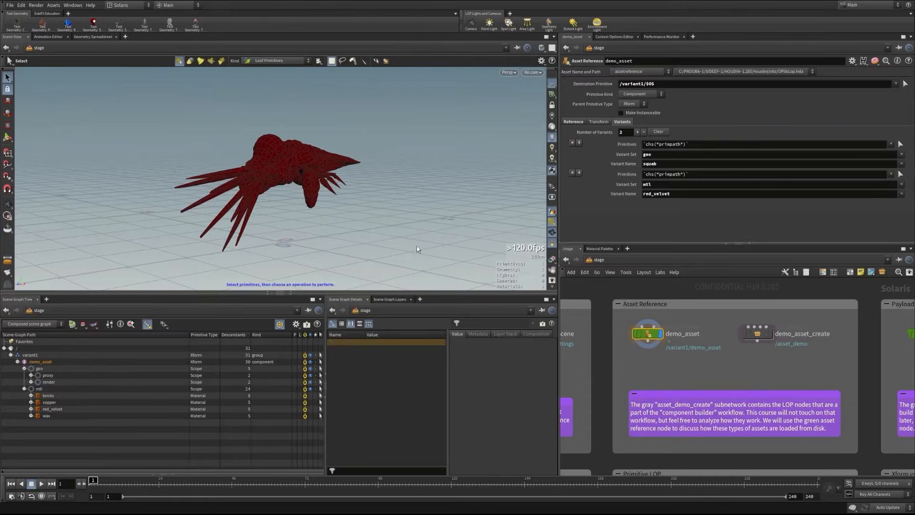
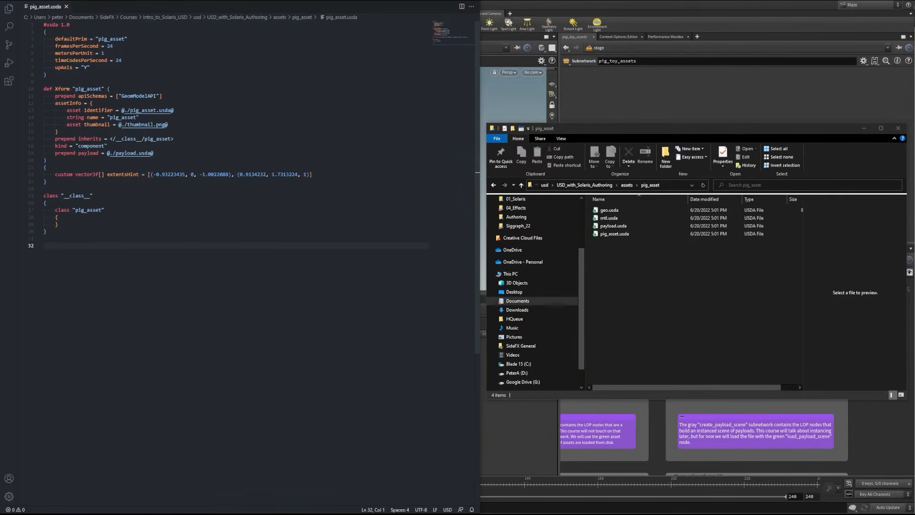
# Examine the payload line in pig_asset.usda, then open payload.usda from the pig_asset folder and highlight its mtl.usda and geo.usda references
pyautogui.click(33, 151)
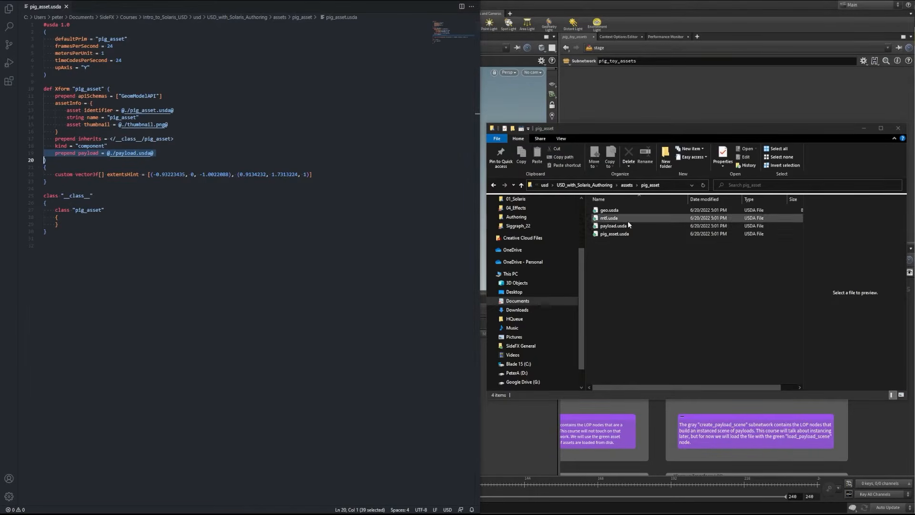
pyautogui.doubleClick(623, 227)
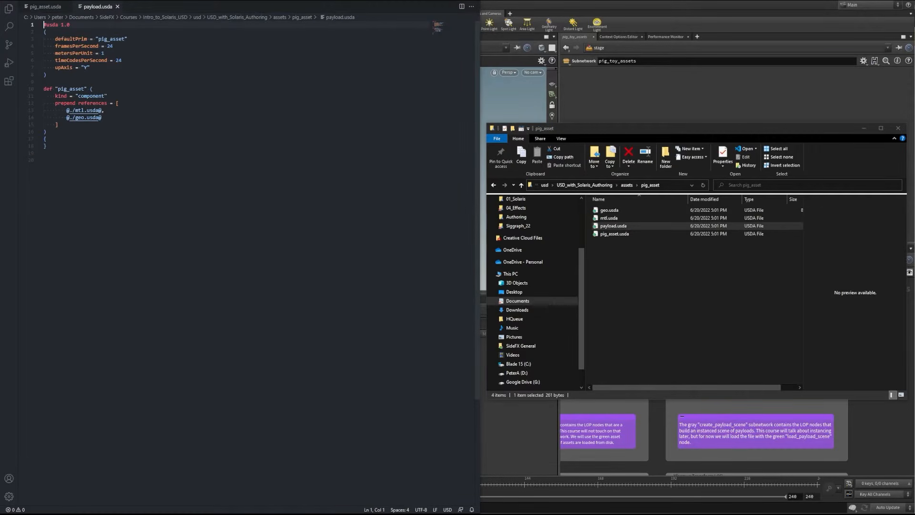
pyautogui.moveTo(64, 110); pyautogui.dragTo(120, 117)
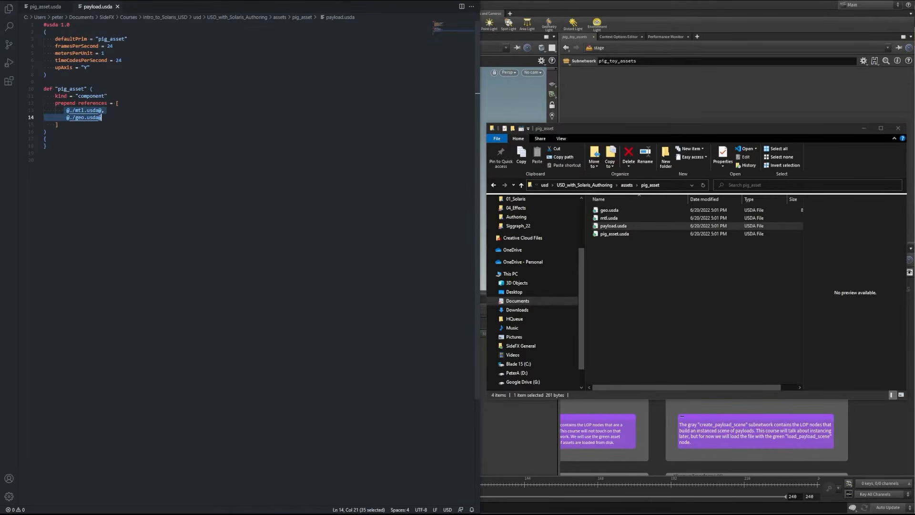
# Return to pig_asset.usda, review the four files in the pig_asset folder, and highlight the extentsHint line
pyautogui.click(608, 282)
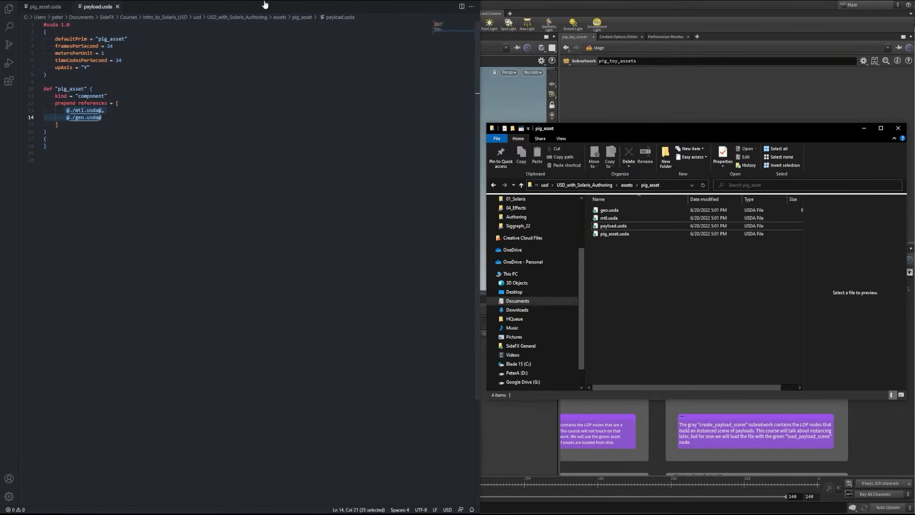
pyautogui.click(44, 7)
pyautogui.click(614, 234)
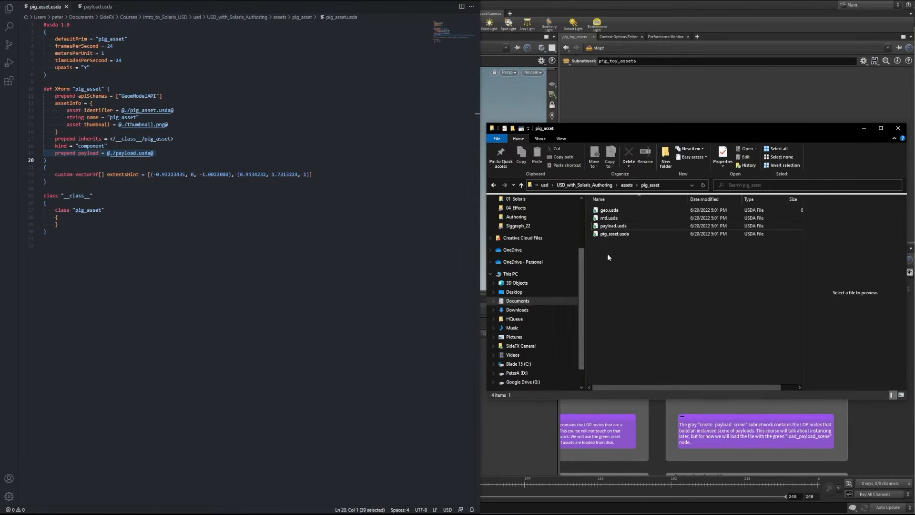
pyautogui.click(612, 226)
pyautogui.click(614, 218)
pyautogui.click(615, 210)
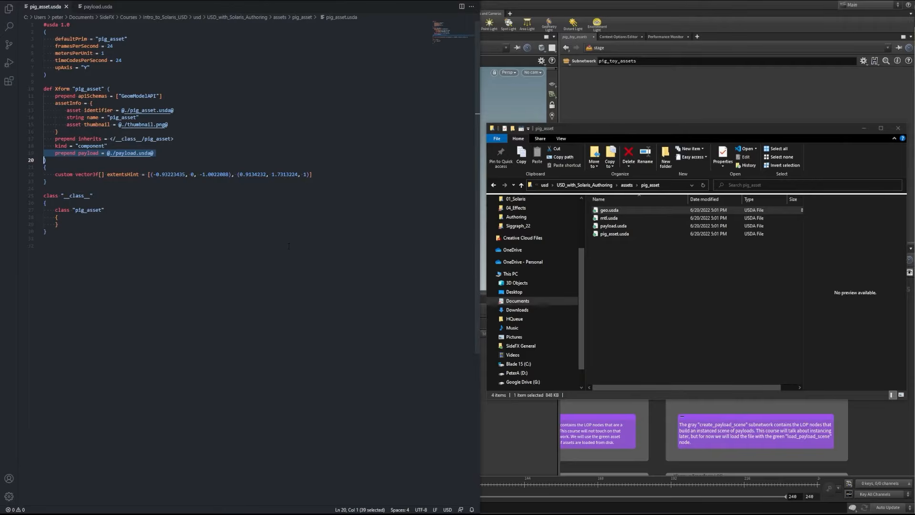
pyautogui.moveTo(312, 174); pyautogui.dragTo(52, 174)
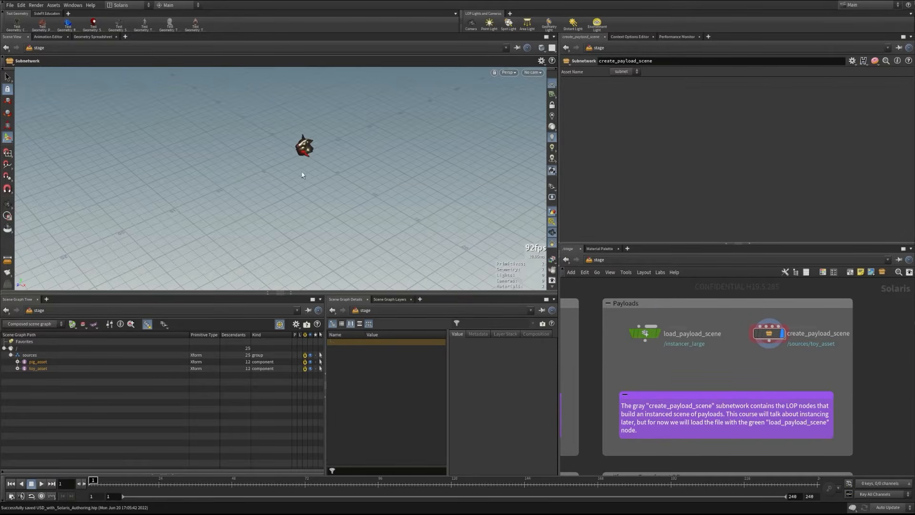
# Open the pig_toy_assets subnetwork in Houdini and compare the pig_asset and rubbertoy_asset Component Outputs
pyautogui.keyDown('alt'); pyautogui.moveTo(301, 172); pyautogui.dragTo(272, 219, button='middle'); pyautogui.keyUp('alt')
pyautogui.keyDown('alt'); pyautogui.moveTo(272, 219); pyautogui.dragTo(299, 180, button='right'); pyautogui.keyUp('alt')
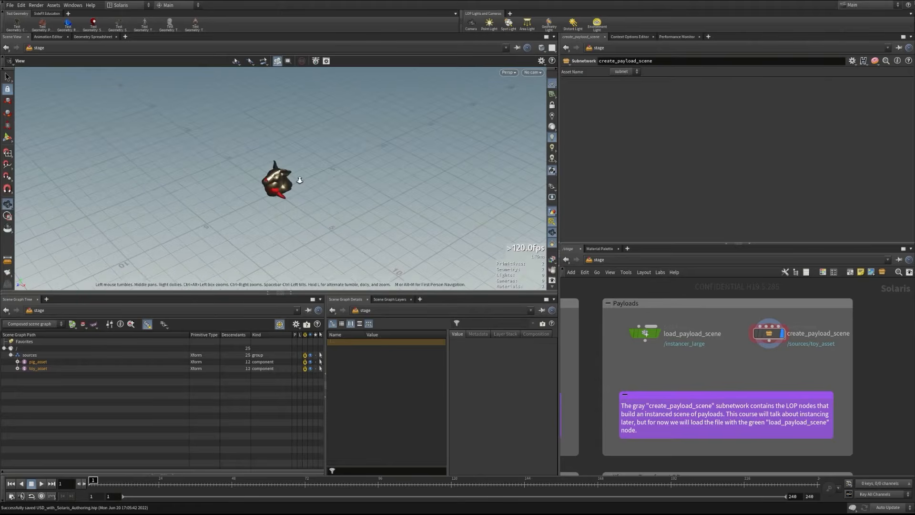
pyautogui.moveTo(707, 316); pyautogui.dragTo(674, 323, button='right')
pyautogui.moveTo(669, 306); pyautogui.dragTo(864, 389, button='middle')
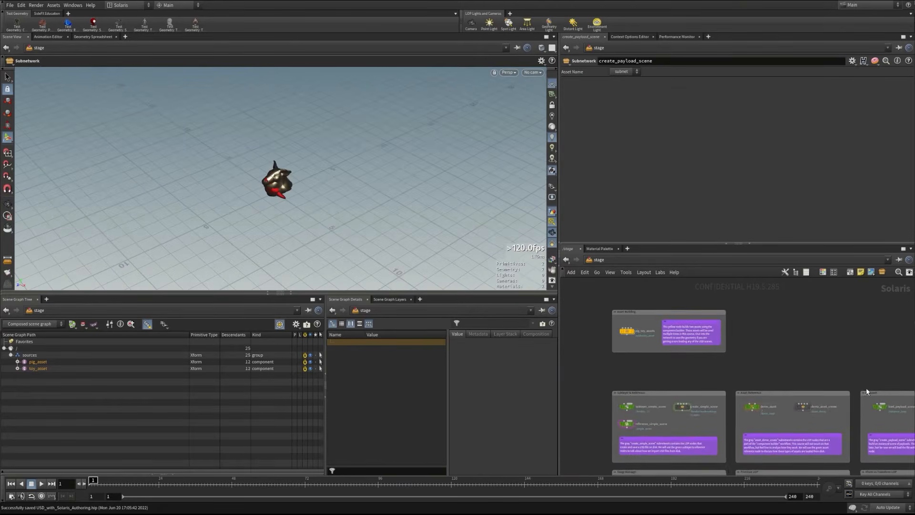
pyautogui.scroll(6, 632, 339)
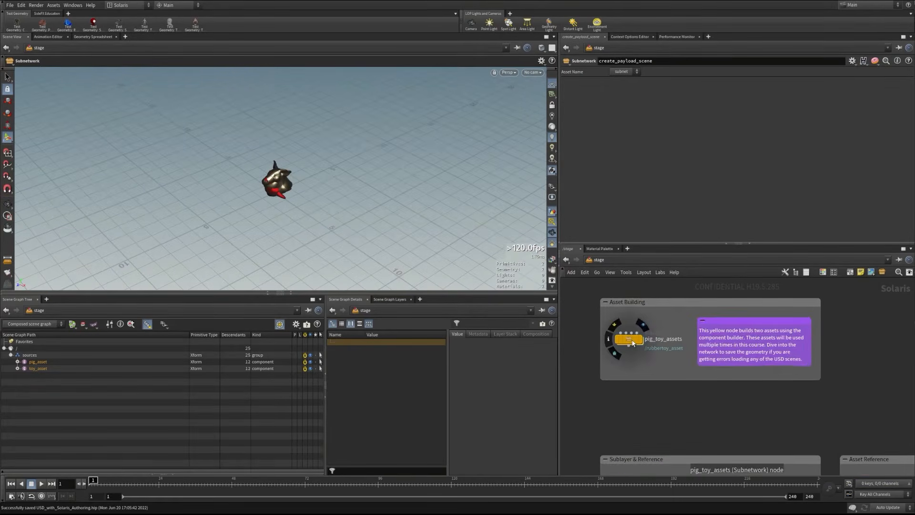
pyautogui.doubleClick(629, 340)
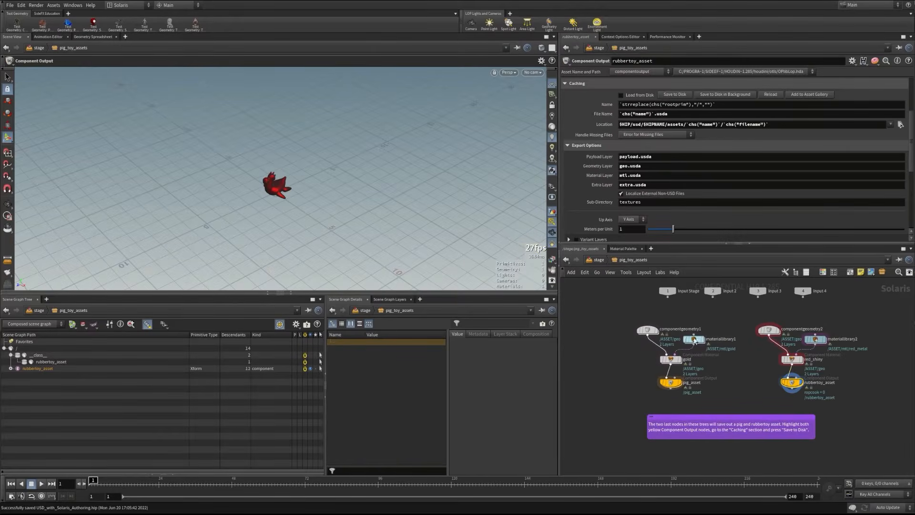
pyautogui.click(680, 382)
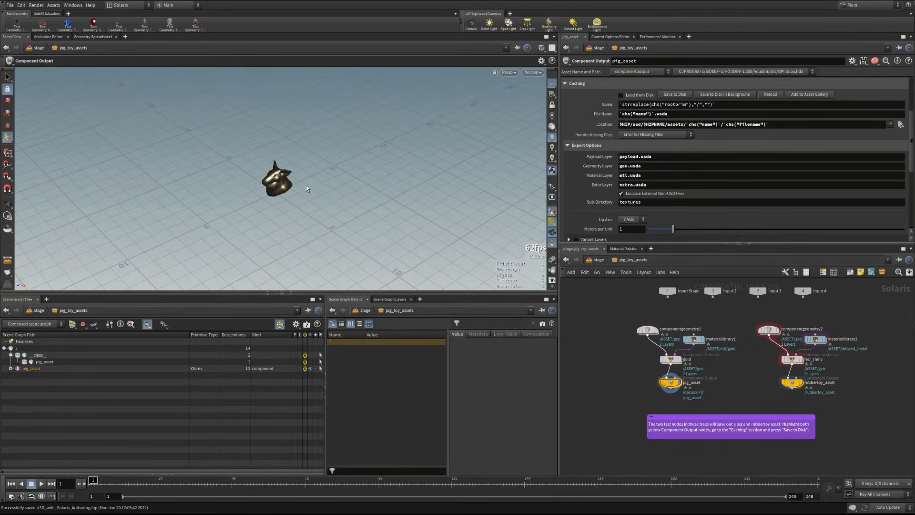
pyautogui.click(792, 383)
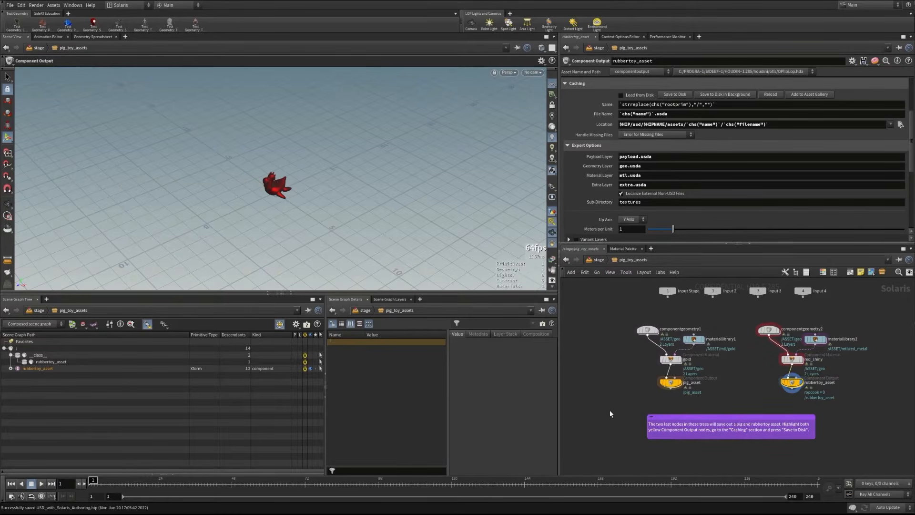
pyautogui.click(672, 383)
pyautogui.click(680, 381)
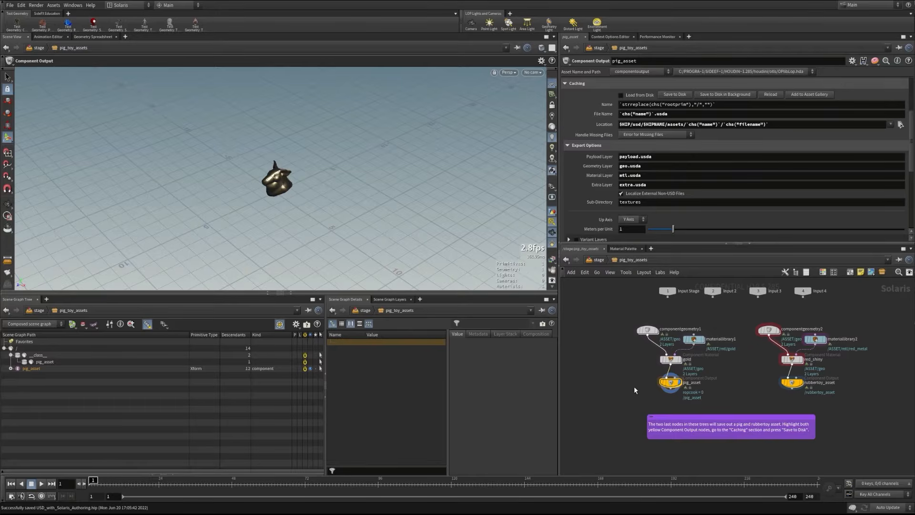
# Inside create_payload_scene, display pig_asset and toy_asset in turn and check their scene graph colors against the legend
pyautogui.press('u')
pyautogui.moveTo(701, 399); pyautogui.dragTo(571, 271, button='middle')
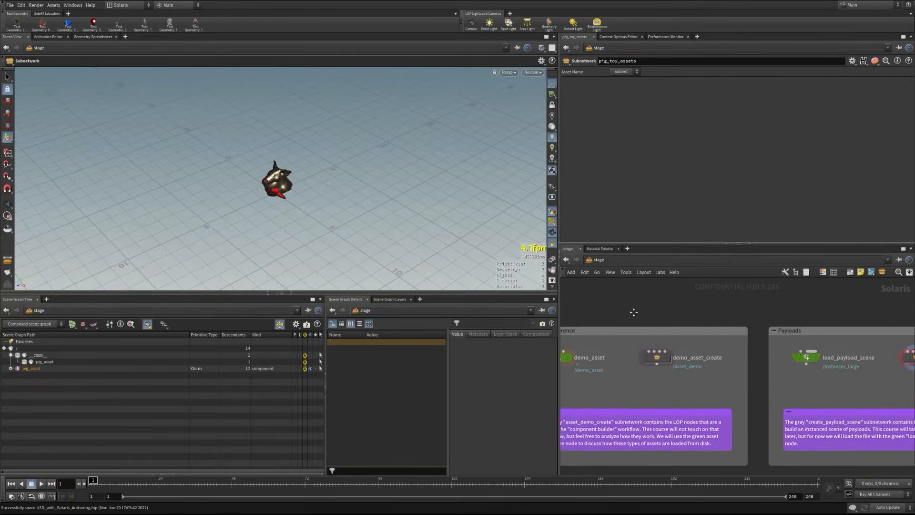
pyautogui.moveTo(813, 316); pyautogui.dragTo(698, 325, button='middle')
pyautogui.moveTo(771, 396); pyautogui.dragTo(790, 384, button='middle')
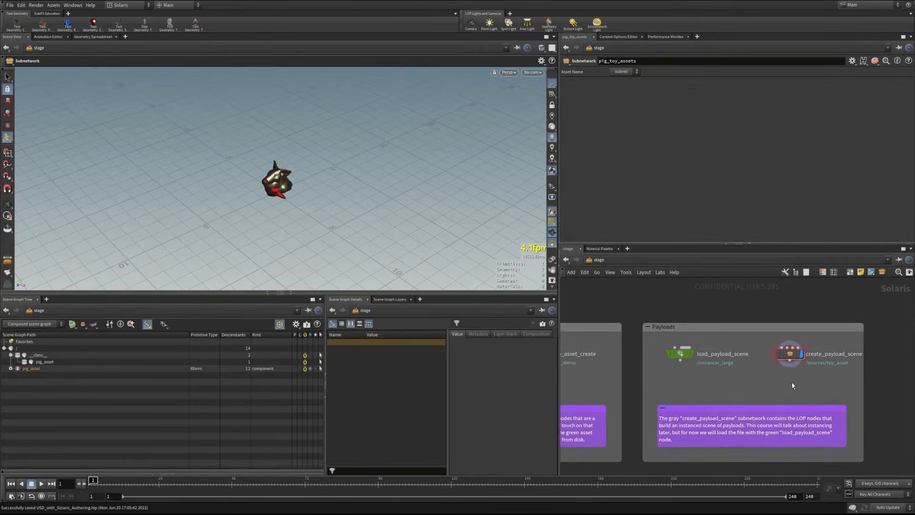
pyautogui.doubleClick(788, 353)
pyautogui.press('Up')
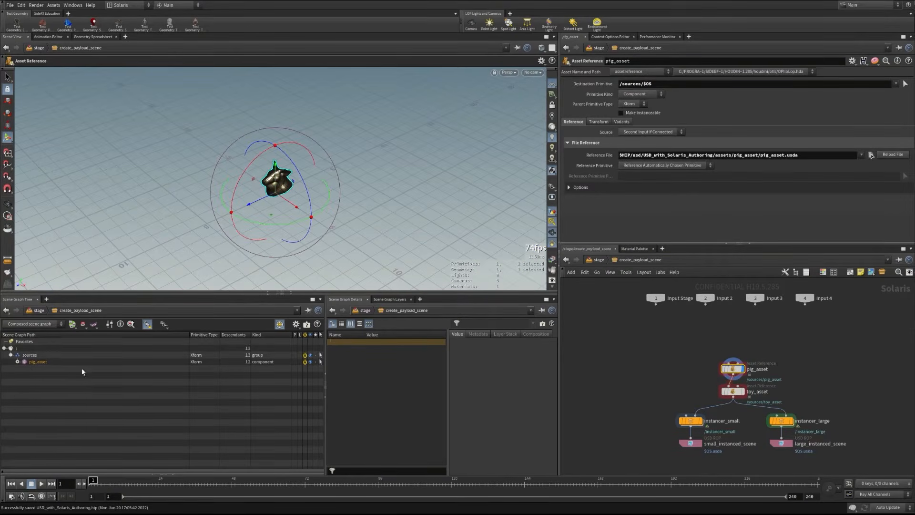
pyautogui.click(307, 325)
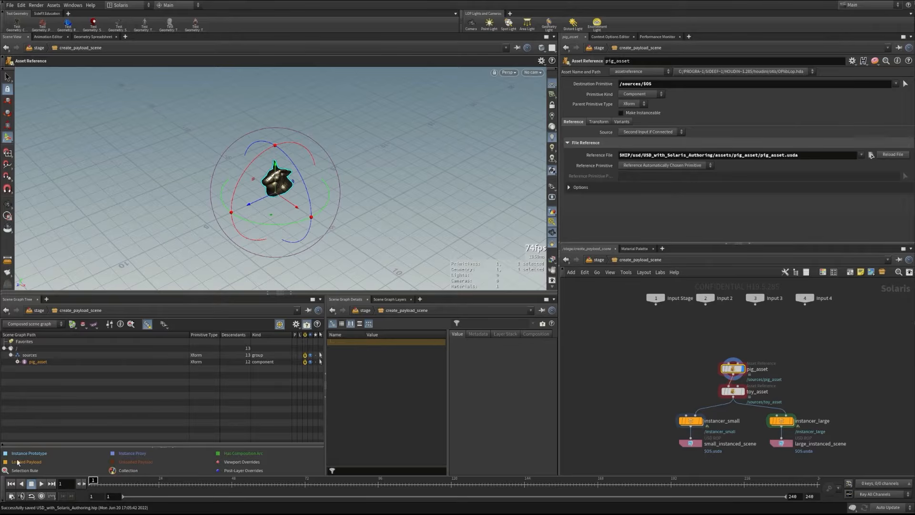
pyautogui.click(743, 392)
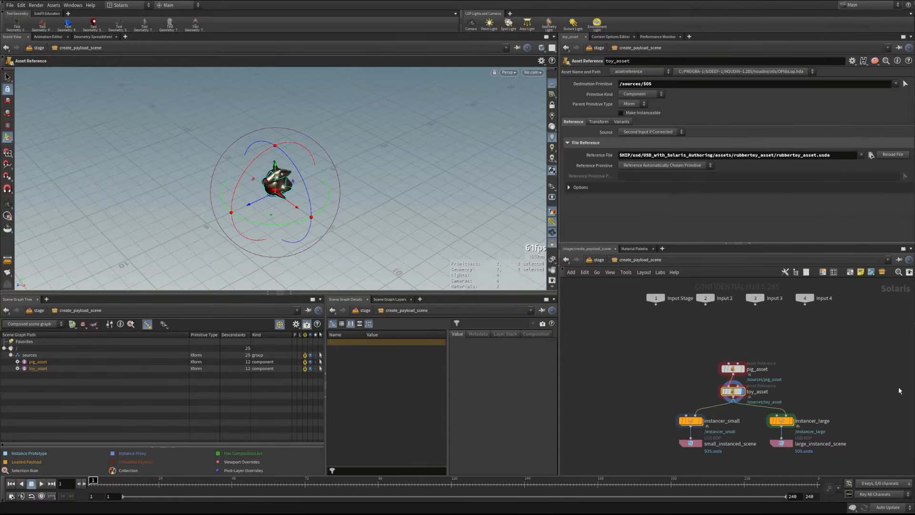
pyautogui.click(307, 324)
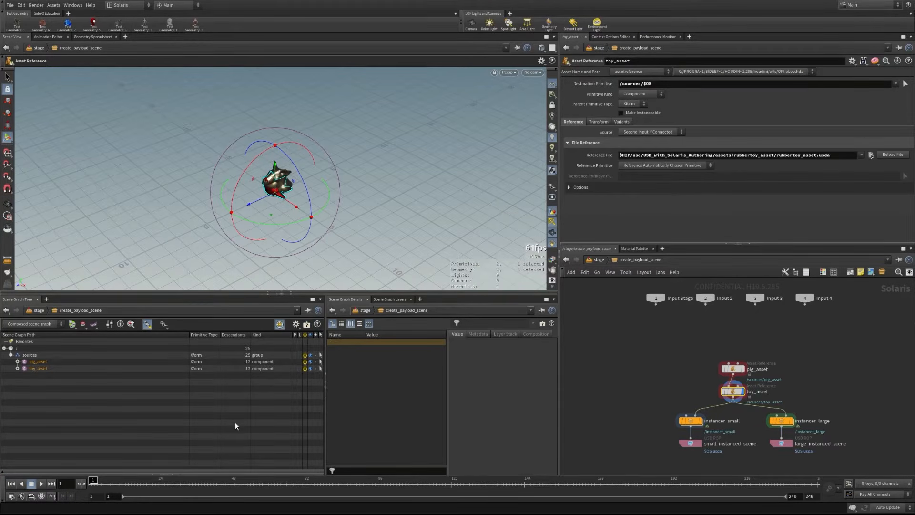
# Compare the scattered results of instancer_small and instancer_large, including the geometry network inside instancer_small
pyautogui.click(699, 420)
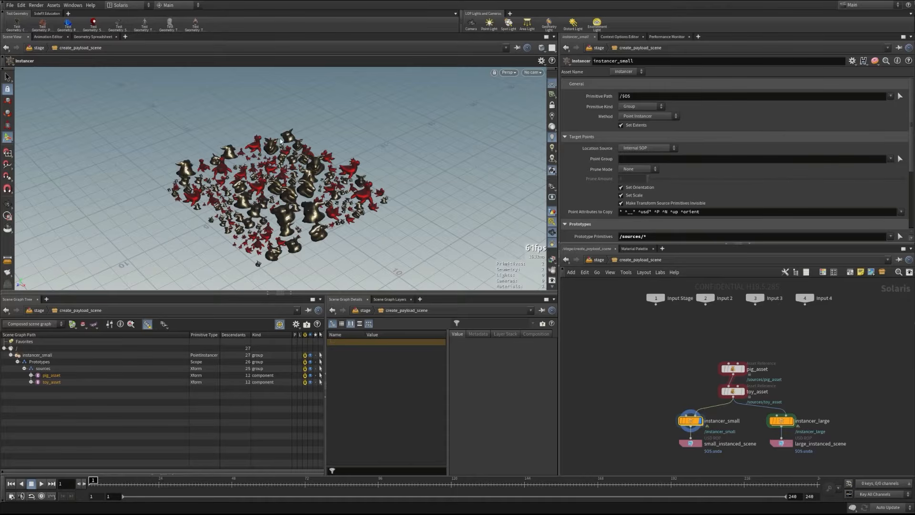
pyautogui.doubleClick(694, 422)
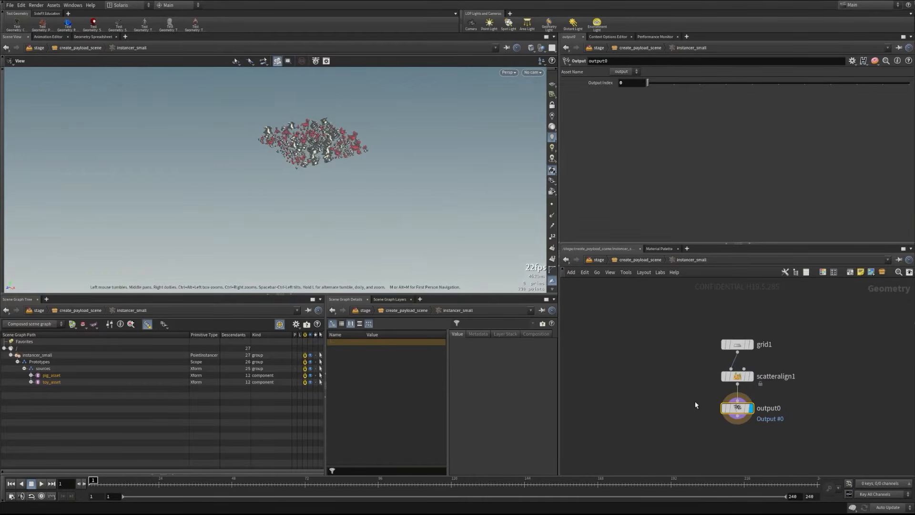
pyautogui.press('u')
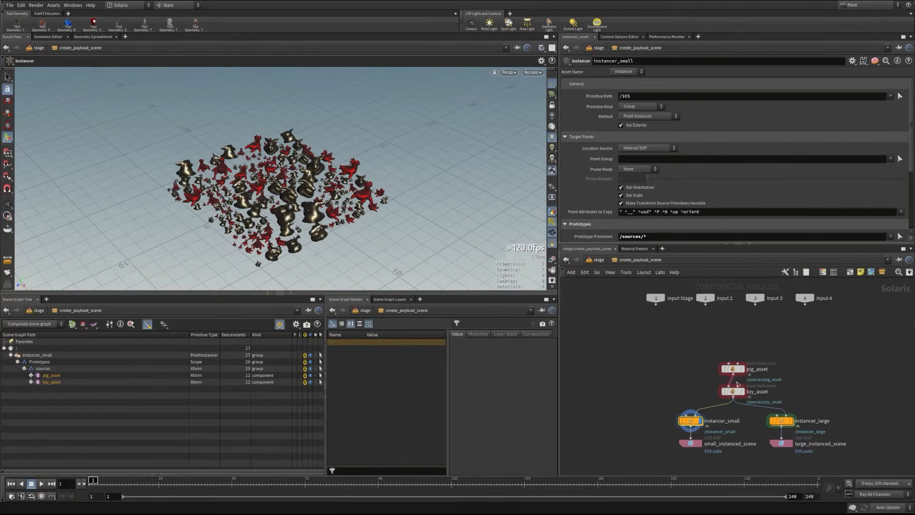
pyautogui.click(793, 423)
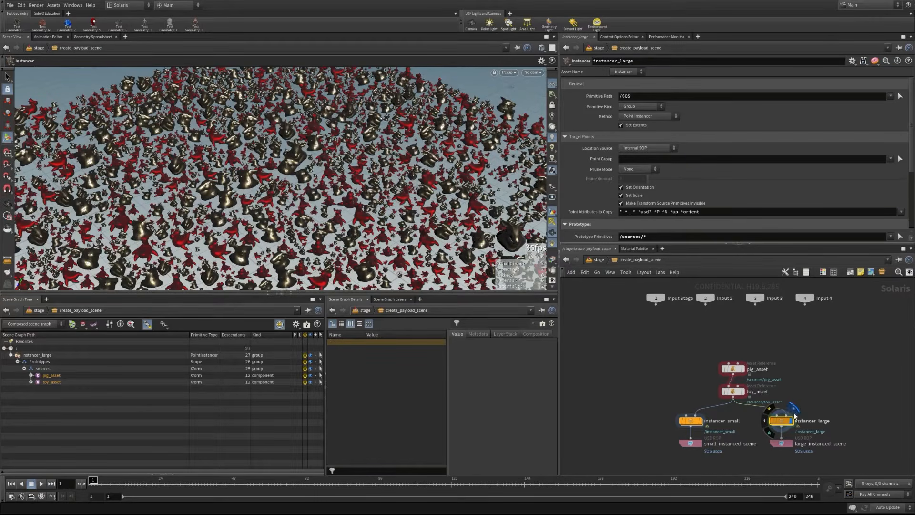
pyautogui.click(702, 421)
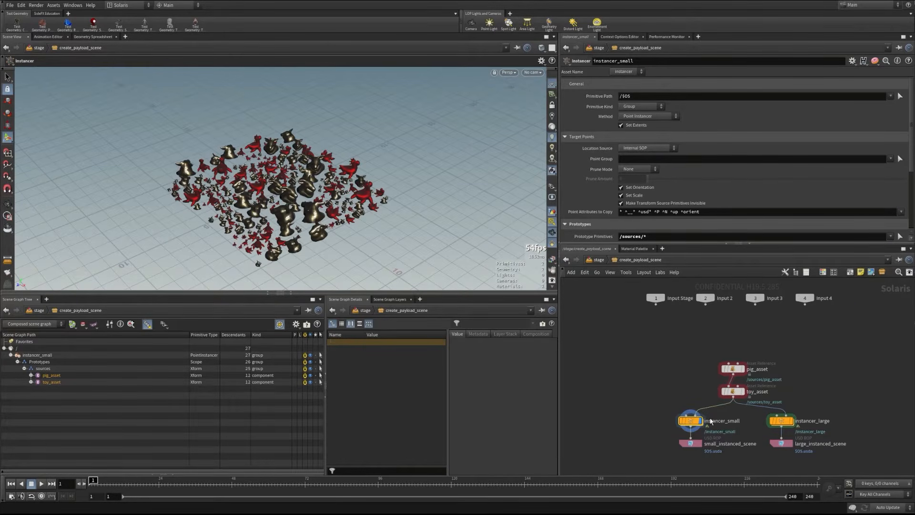
# Examine the small_instanced_scene and large_instanced_scene USD ROP nodes, then return to the stage level
pyautogui.moveTo(663, 438); pyautogui.dragTo(812, 463)
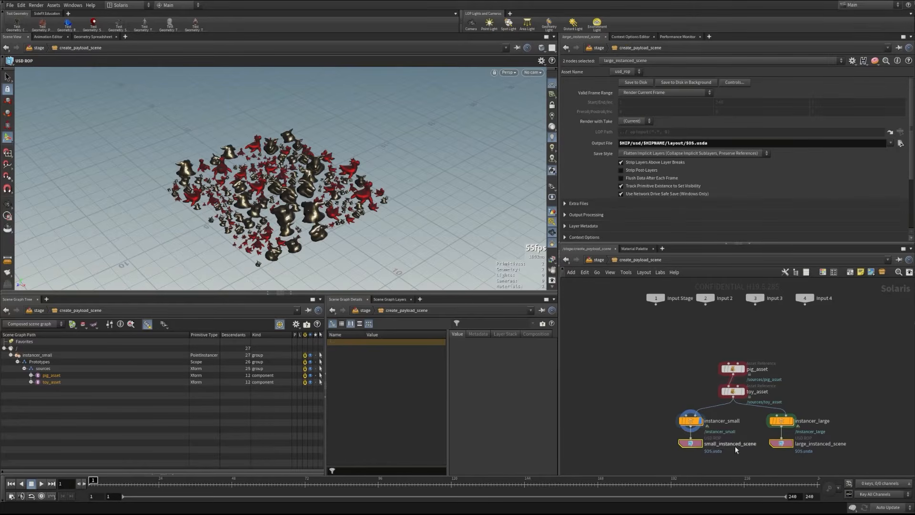
pyautogui.click(613, 400)
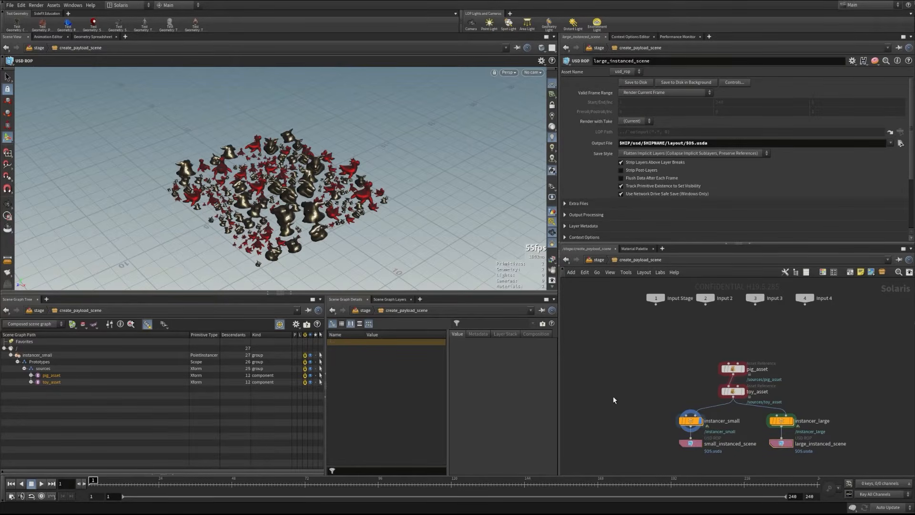
pyautogui.press('u')
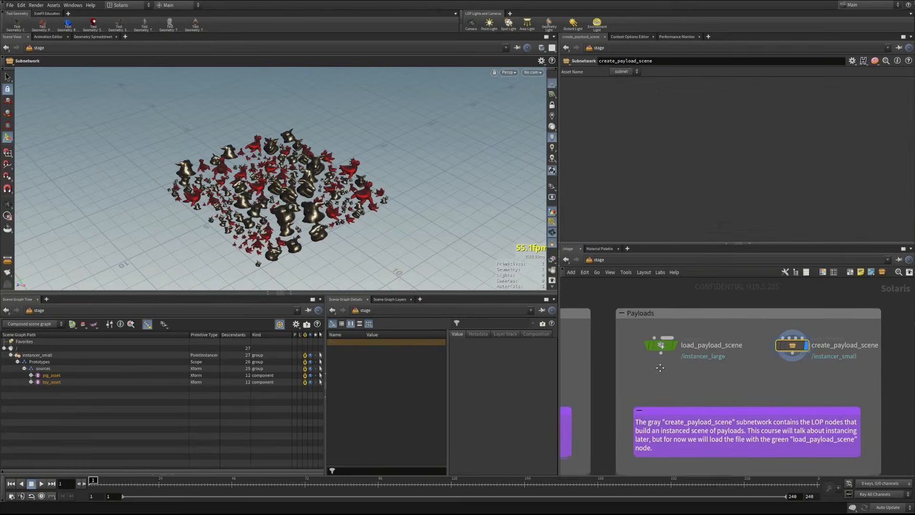
# Display load_payload_scene, change its sublayer file to small_instanced_scene.usda, and inspect the loaded instances
pyautogui.click(659, 349)
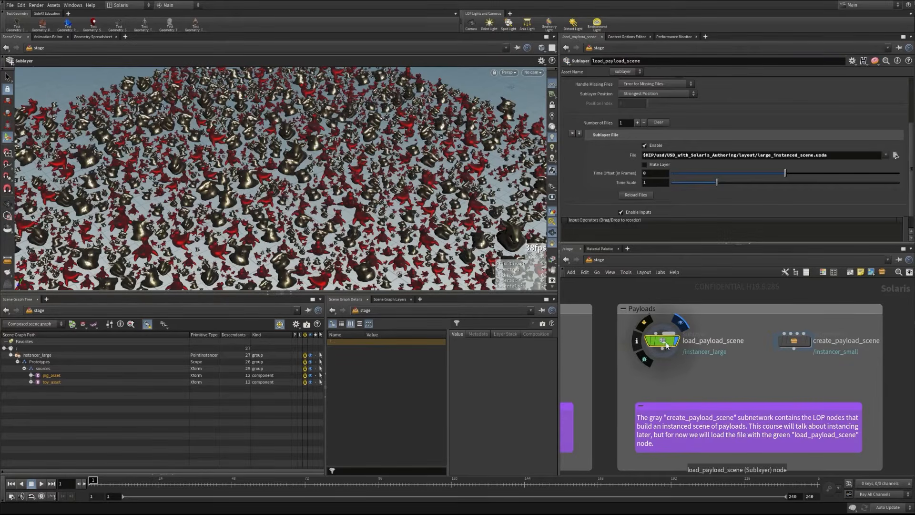
pyautogui.moveTo(770, 156); pyautogui.dragTo(757, 155)
pyautogui.write('small')
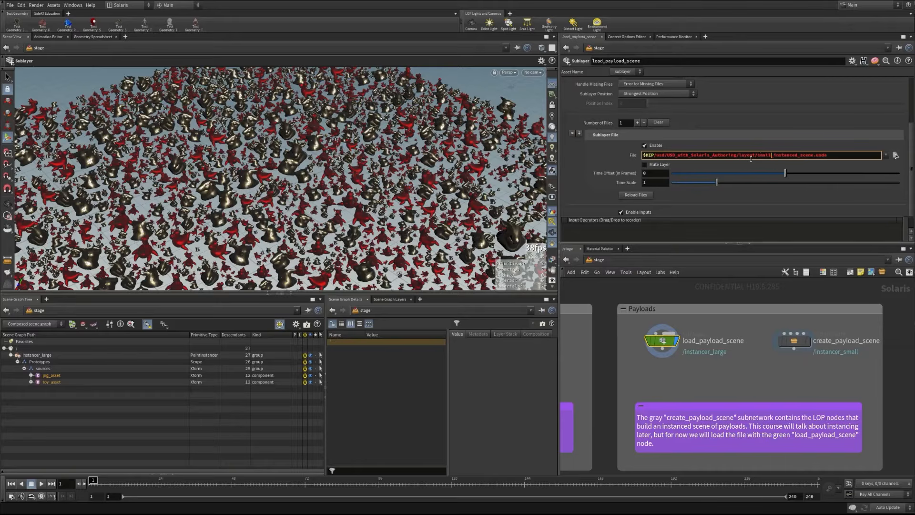
pyautogui.press('Return')
pyautogui.keyDown('alt'); pyautogui.moveTo(304, 138); pyautogui.dragTo(311, 184, button='right'); pyautogui.keyUp('alt')
pyautogui.keyDown('alt'); pyautogui.moveTo(337, 219); pyautogui.dragTo(311, 205); pyautogui.keyUp('alt')
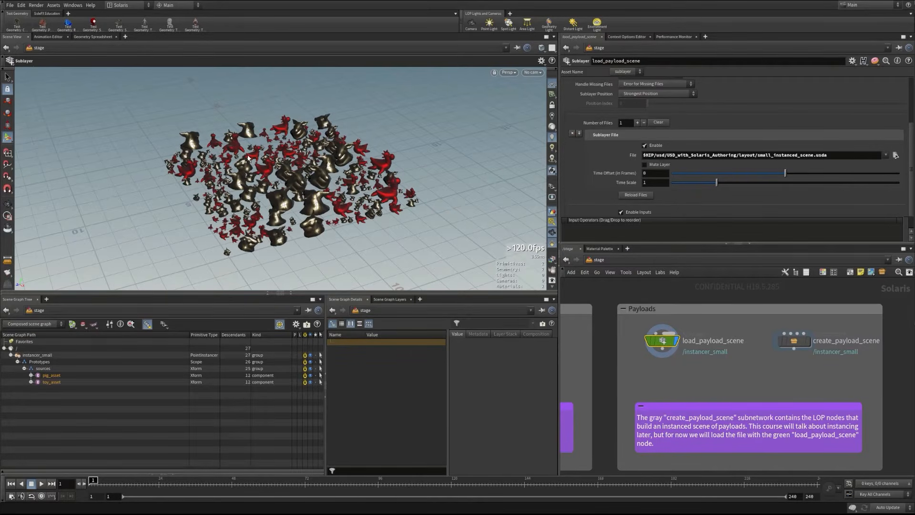
# Disable loading of all payloads in the viewport, inspect the bounding boxes, and check the scene graph legend for unloaded payloads
pyautogui.click(94, 324)
pyautogui.click(100, 355)
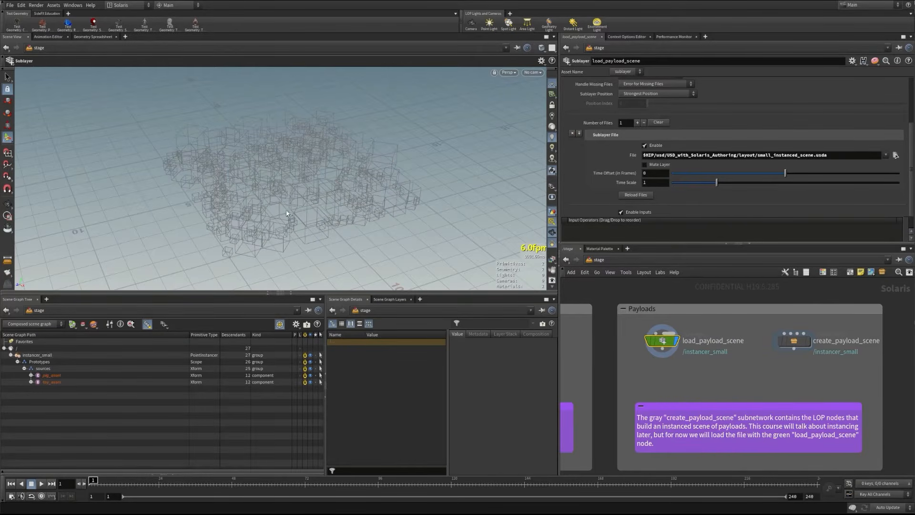
pyautogui.press('Escape')
pyautogui.moveTo(347, 187)
pyautogui.mouseDown()
pyautogui.moveTo(288, 182)
pyautogui.moveTo(296, 176)
pyautogui.moveTo(337, 205)
pyautogui.moveTo(320, 198)
pyautogui.moveTo(360, 156)
pyautogui.moveTo(339, 194)
pyautogui.mouseUp()
pyautogui.press('Escape')
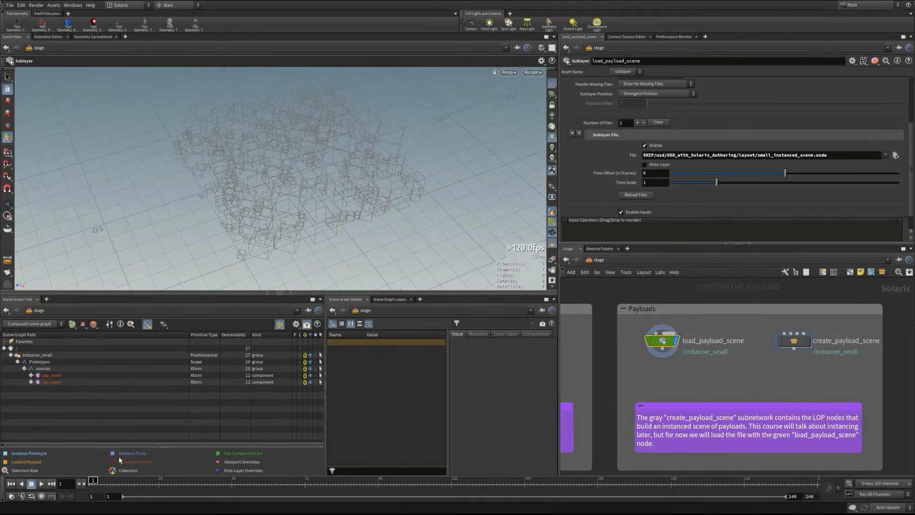
pyautogui.click(306, 324)
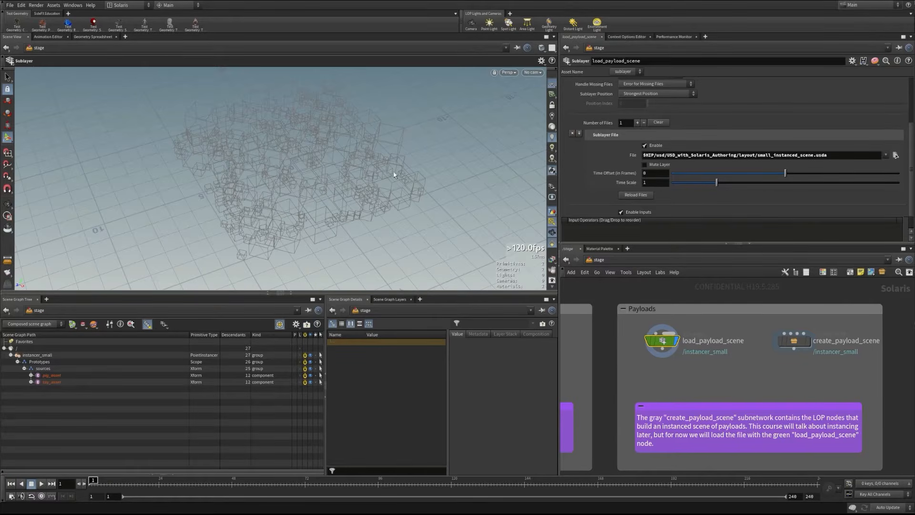
# Change the load_payload_scene sublayer file to large_instanced_scene.usda and inspect the full extent of its bounding boxes
pyautogui.moveTo(771, 155); pyautogui.dragTo(758, 156)
pyautogui.write('large')
pyautogui.press('Return')
pyautogui.press('Escape')
pyautogui.moveTo(354, 183); pyautogui.dragTo(275, 222, button='right')
pyautogui.moveTo(417, 230); pyautogui.dragTo(426, 187)
pyautogui.moveTo(381, 181); pyautogui.dragTo(403, 189, button='right')
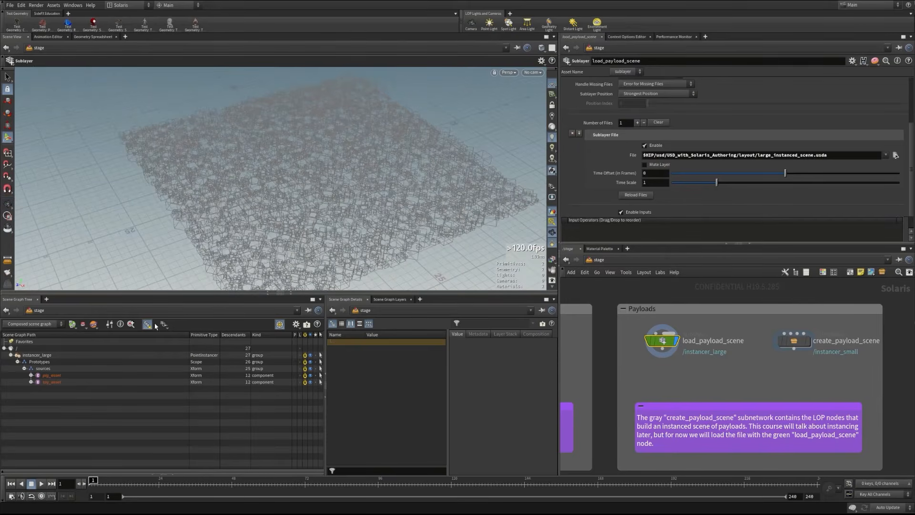
# Enable loading of all payloads in the viewport and inspect the geometry of the large instanced scene
pyautogui.click(94, 324)
pyautogui.click(106, 354)
pyautogui.keyDown('alt'); pyautogui.moveTo(307, 188); pyautogui.dragTo(328, 165, button='right'); pyautogui.keyUp('alt')
pyautogui.keyDown('alt'); pyautogui.moveTo(329, 164); pyautogui.dragTo(338, 187); pyautogui.keyUp('alt')
pyautogui.keyDown('alt'); pyautogui.moveTo(337, 186); pyautogui.dragTo(376, 183, button='right'); pyautogui.keyUp('alt')
pyautogui.keyDown('alt'); pyautogui.moveTo(405, 169); pyautogui.dragTo(365, 160, button='middle'); pyautogui.keyUp('alt')
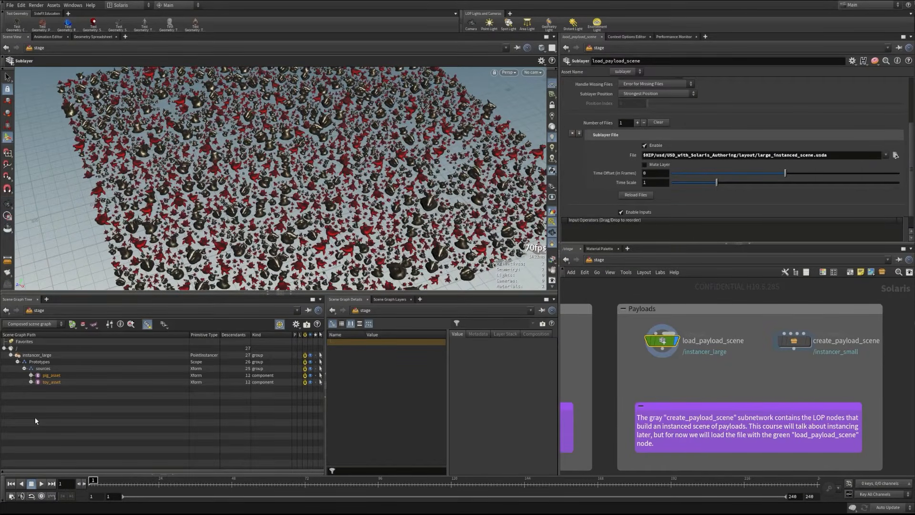
# Unload all payloads of the large instanced scene from the viewport again
pyautogui.click(94, 325)
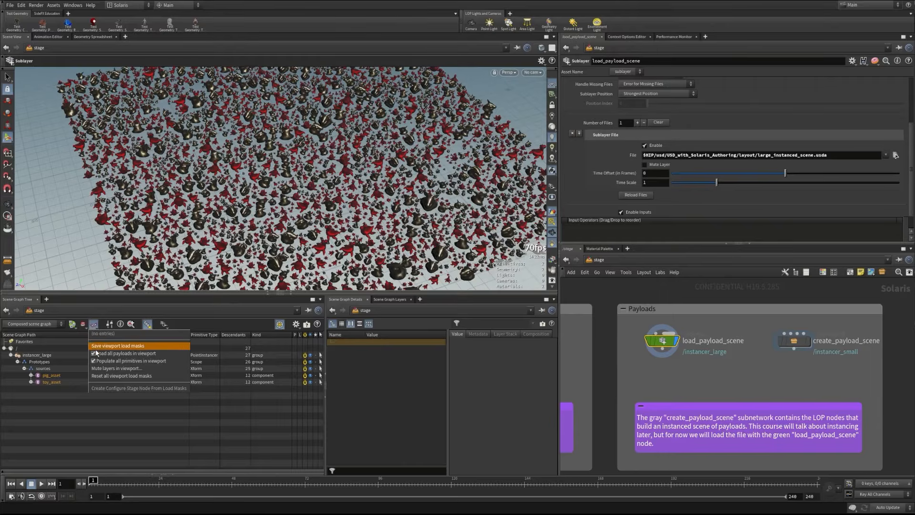
pyautogui.click(93, 353)
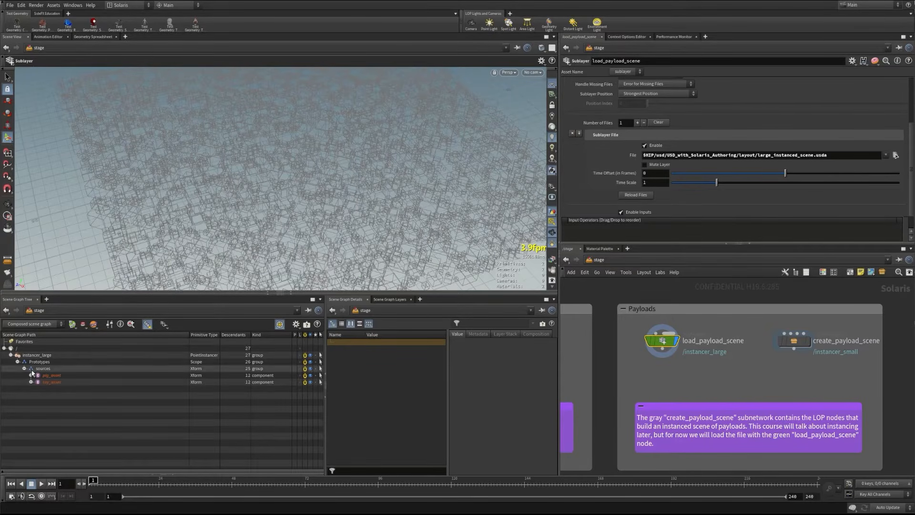
# Load only the pig_asset payload in the viewport and inspect its instances among the remaining bounding boxes
pyautogui.click(299, 374)
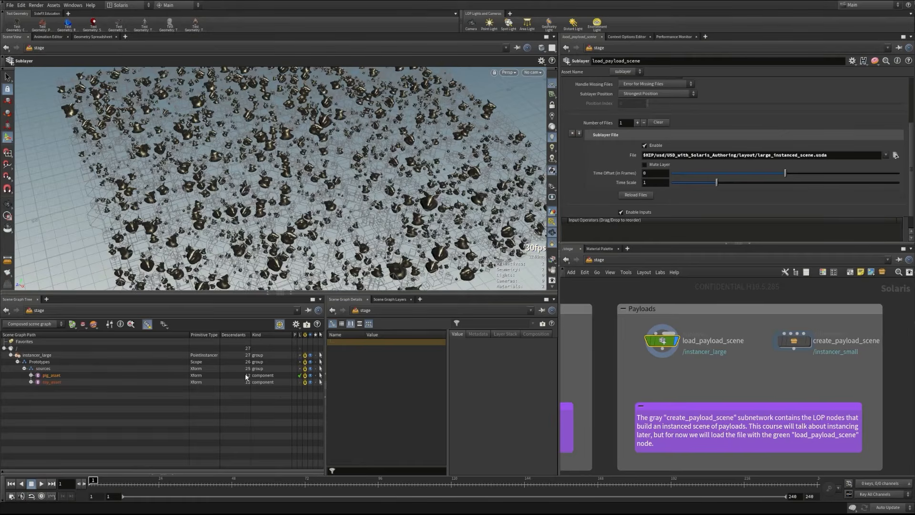
pyautogui.keyDown('alt'); pyautogui.moveTo(291, 210); pyautogui.dragTo(271, 205, button='right'); pyautogui.keyUp('alt')
pyautogui.keyDown('alt'); pyautogui.moveTo(271, 205); pyautogui.dragTo(287, 175); pyautogui.keyUp('alt')
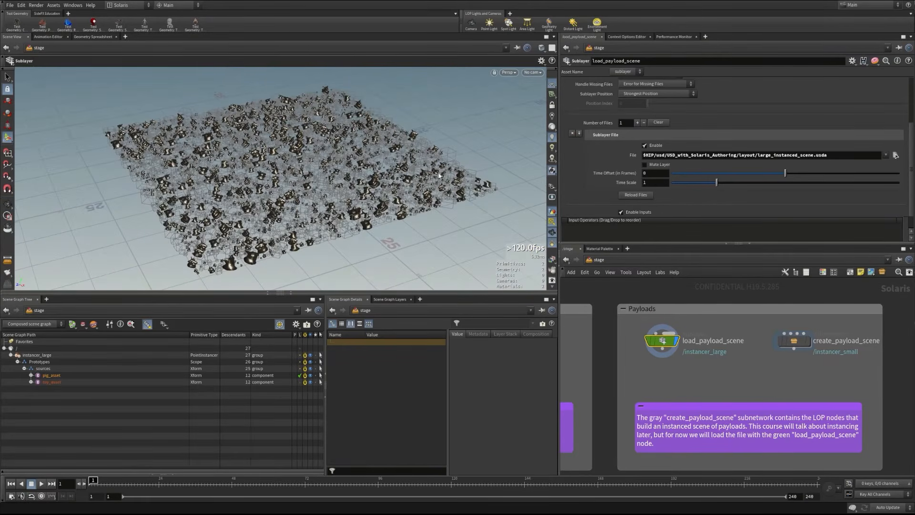
# Unload the pig_asset payload, load only the toy asset's payload, and inspect its instances in the viewport
pyautogui.click(300, 375)
pyautogui.click(299, 381)
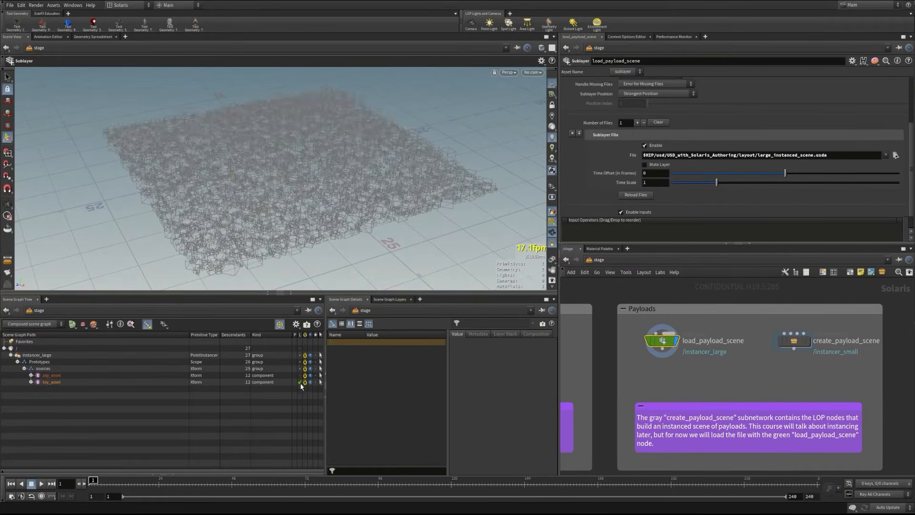
pyautogui.keyDown('alt'); pyautogui.moveTo(255, 184); pyautogui.dragTo(295, 178, button='right'); pyautogui.keyUp('alt')
pyautogui.keyDown('alt'); pyautogui.moveTo(295, 179); pyautogui.dragTo(334, 177); pyautogui.keyUp('alt')
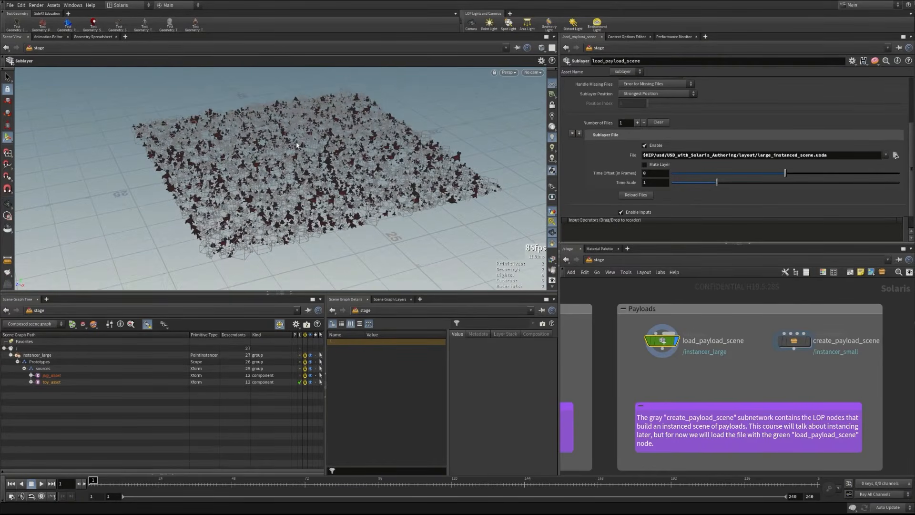
pyautogui.keyDown('alt'); pyautogui.moveTo(339, 150); pyautogui.dragTo(384, 141, button='right'); pyautogui.keyUp('alt')
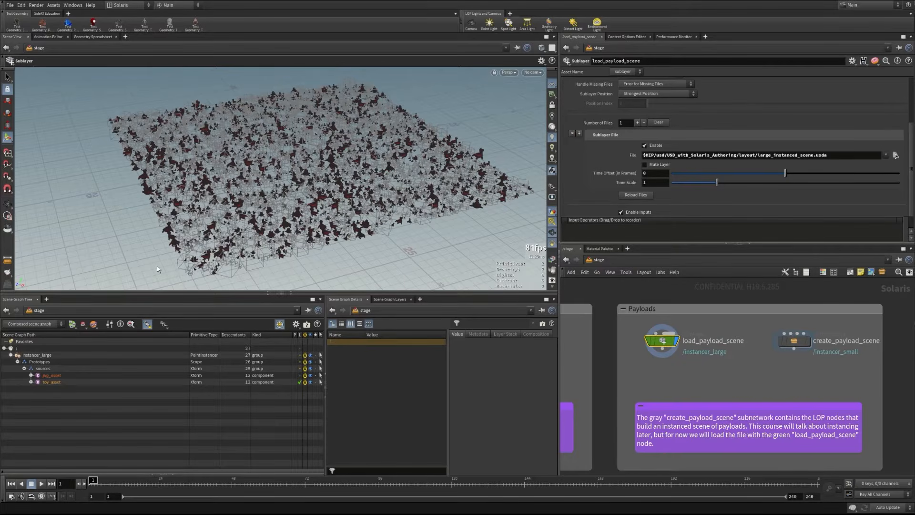
# Create a Configure Stage node from the current load masks and wire it below load_payload_scene
pyautogui.click(90, 324)
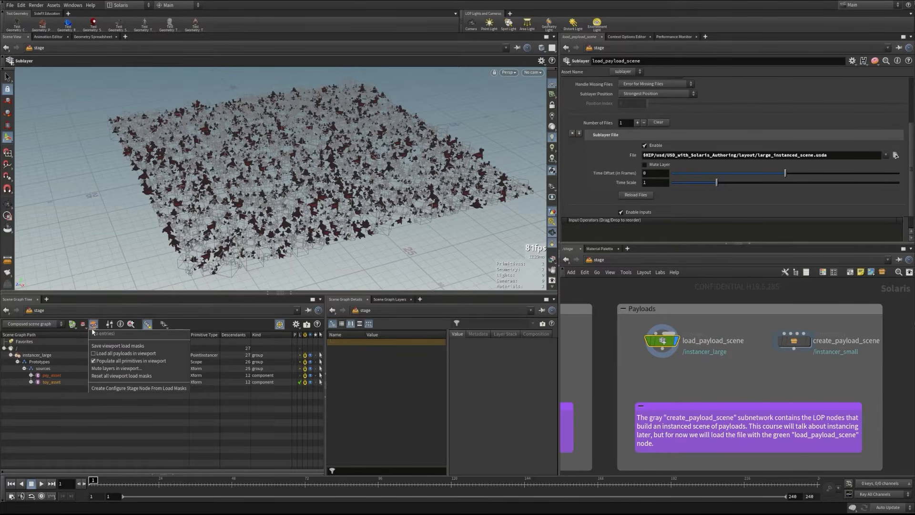
pyautogui.click(111, 388)
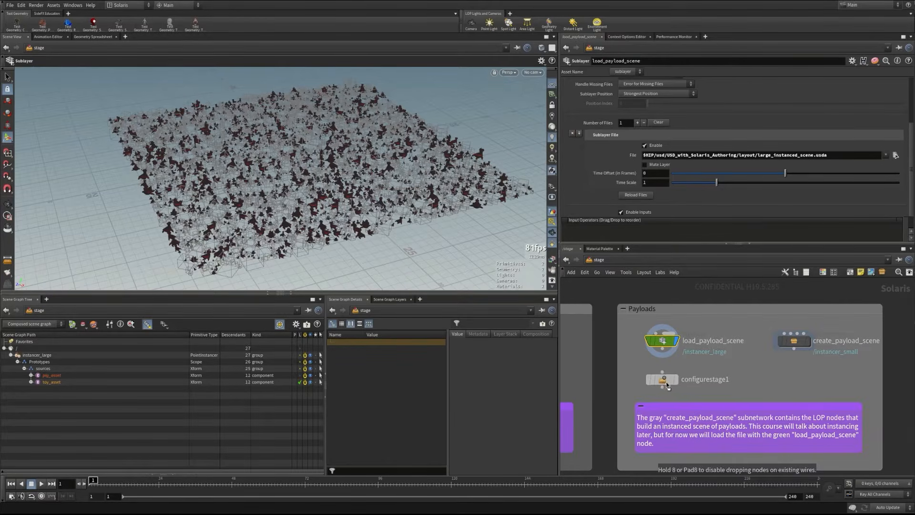
pyautogui.click(666, 383)
pyautogui.click(661, 348)
pyautogui.click(663, 378)
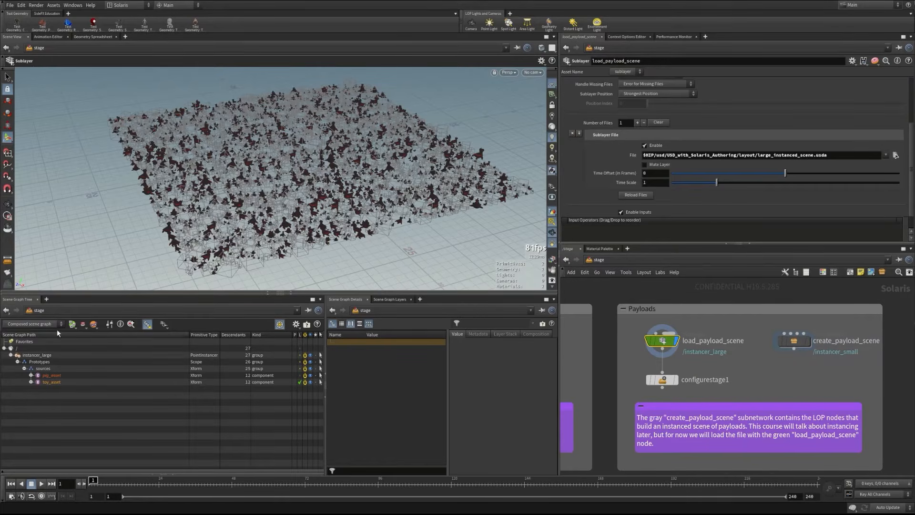
# Enable loading of all payloads in the viewport again and display the configurestage1 node
pyautogui.click(93, 324)
pyautogui.click(101, 353)
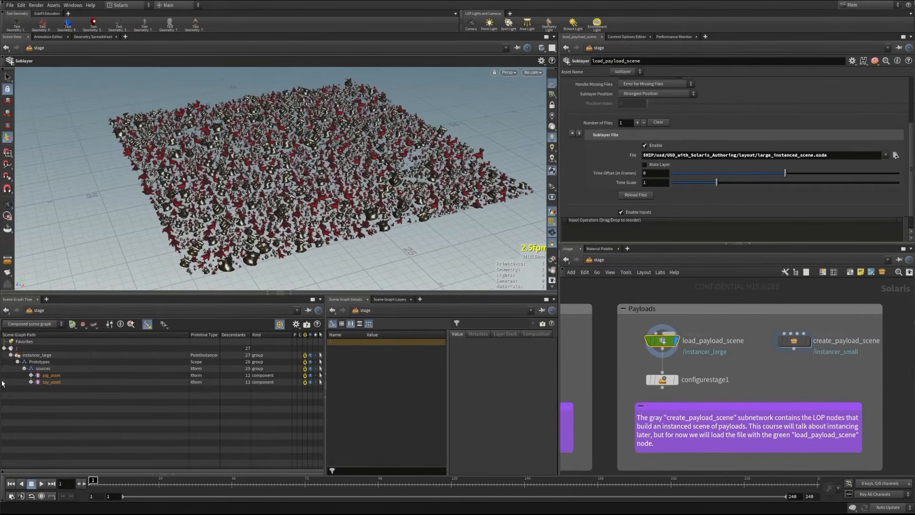
pyautogui.moveTo(678, 384); pyautogui.dragTo(678, 381)
pyautogui.click(677, 381)
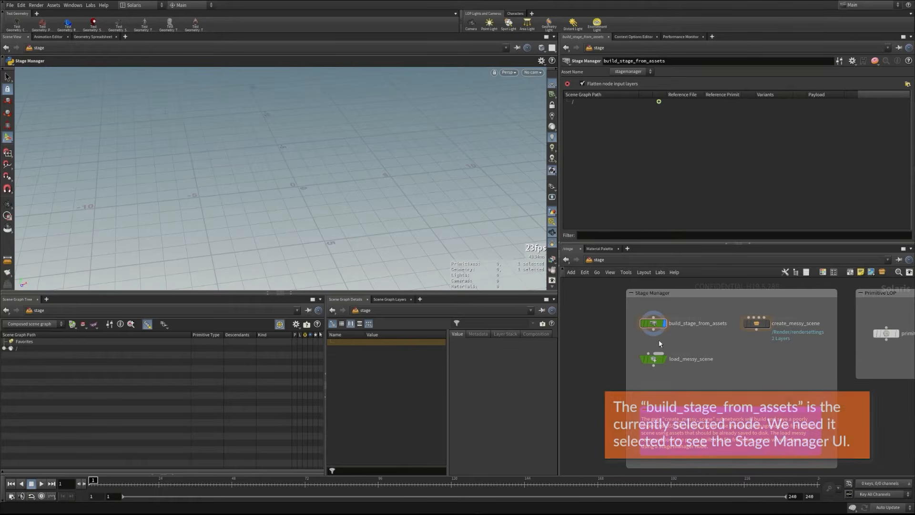
# Show the Stage Manager's file browser and expand the asset_demo, pig_asset and rubbertoy_asset folders under USD_with_Solaris_Authoring/assets
pyautogui.click(907, 84)
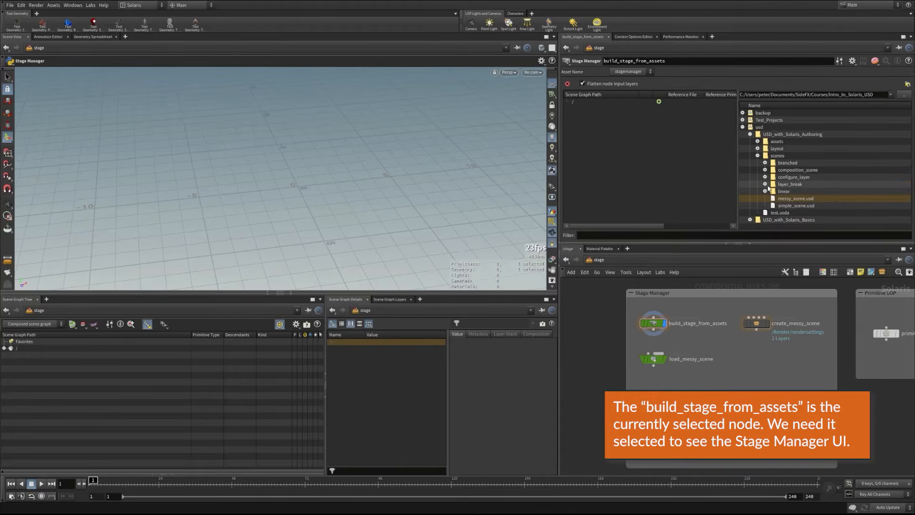
pyautogui.click(757, 155)
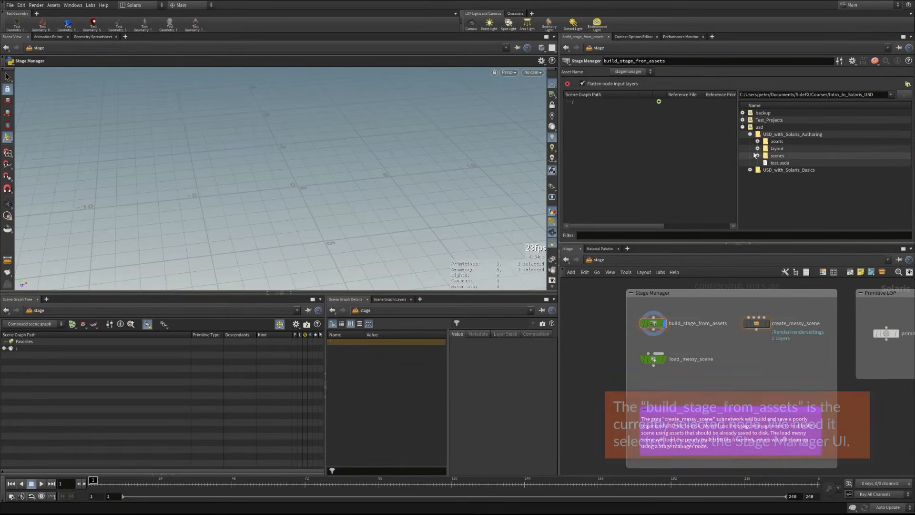
pyautogui.click(742, 127)
pyautogui.click(742, 127)
pyautogui.click(757, 141)
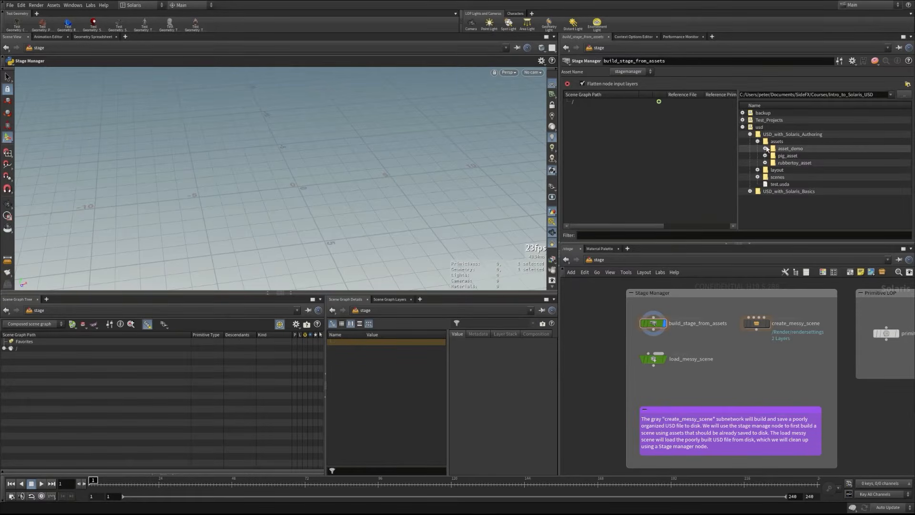
pyautogui.click(764, 148)
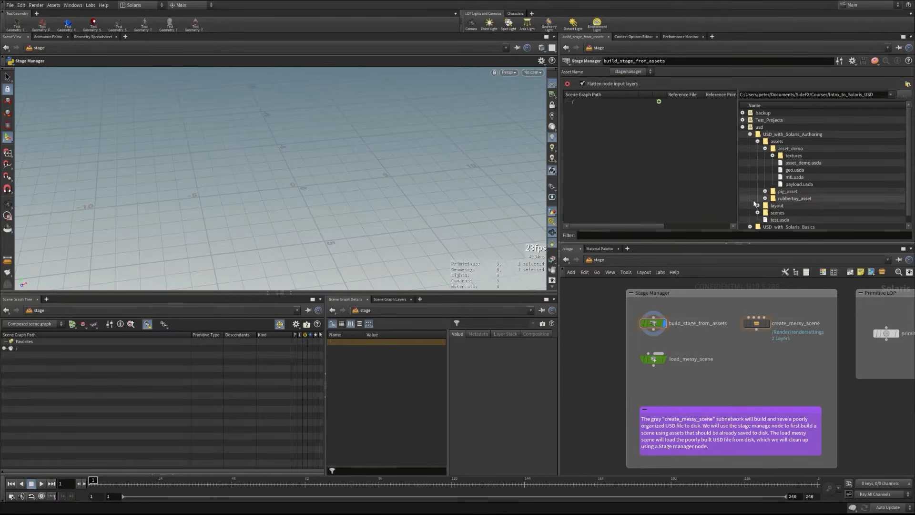
pyautogui.click(765, 191)
pyautogui.scroll(-1, 764, 209)
pyautogui.click(765, 205)
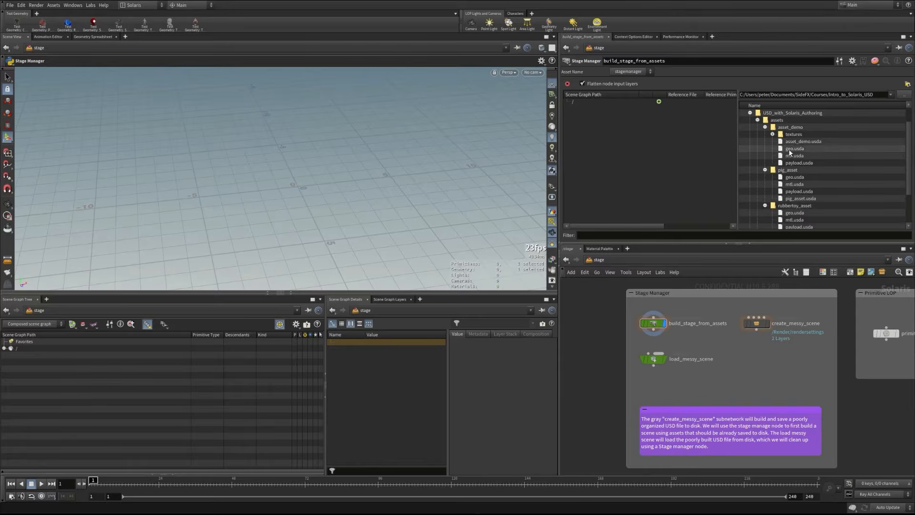
# Add asset_demo.usda, pig_asset.usda and rubbertoy_asset.usda to the Stage Manager's scene graph and hide its file browser
pyautogui.moveTo(797, 142); pyautogui.dragTo(635, 141)
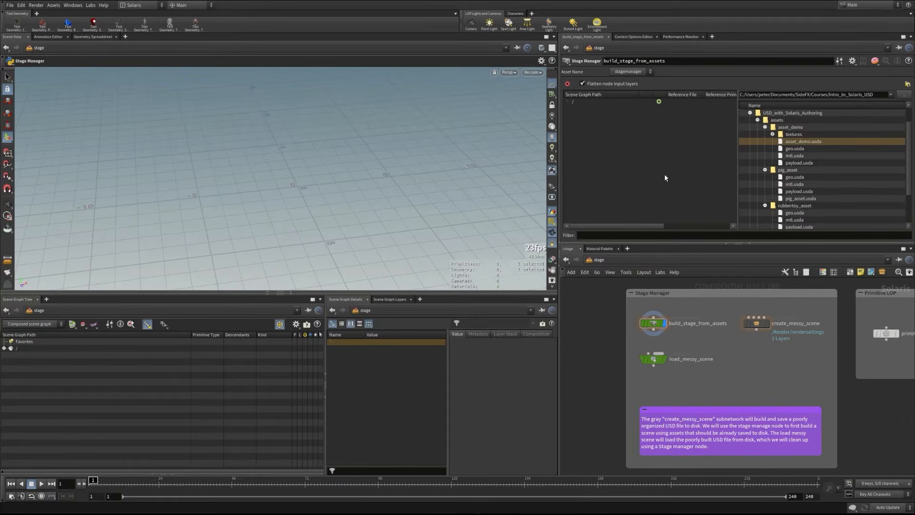
pyautogui.moveTo(801, 198); pyautogui.dragTo(653, 158)
pyautogui.scroll(-1, 795, 213)
pyautogui.moveTo(796, 213); pyautogui.dragTo(634, 167)
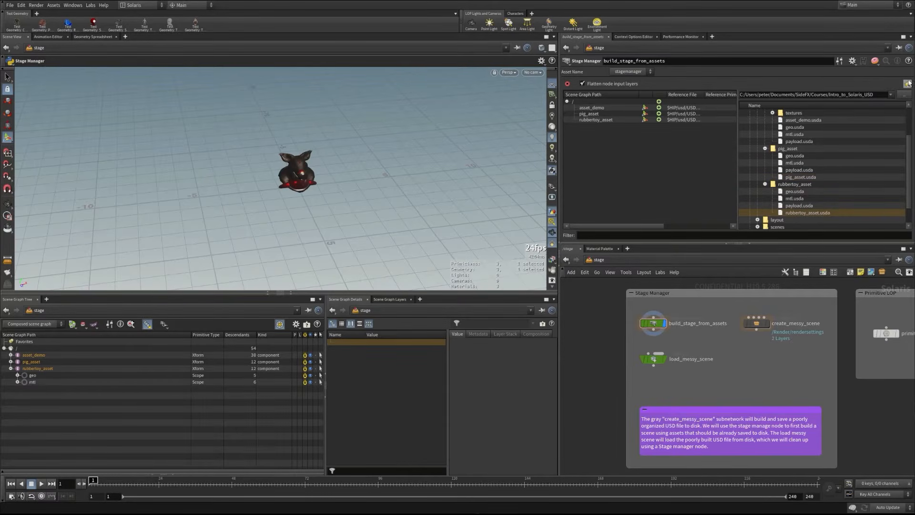
pyautogui.click(907, 84)
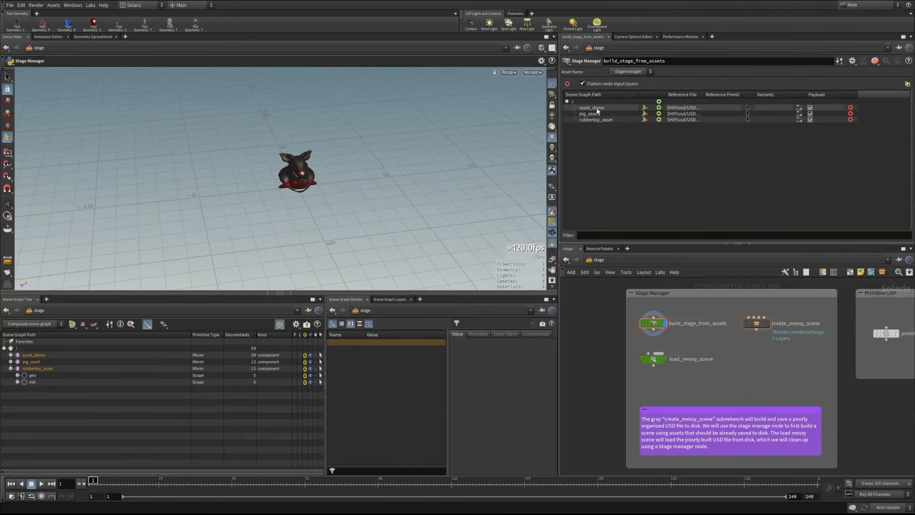
pyautogui.click(16, 368)
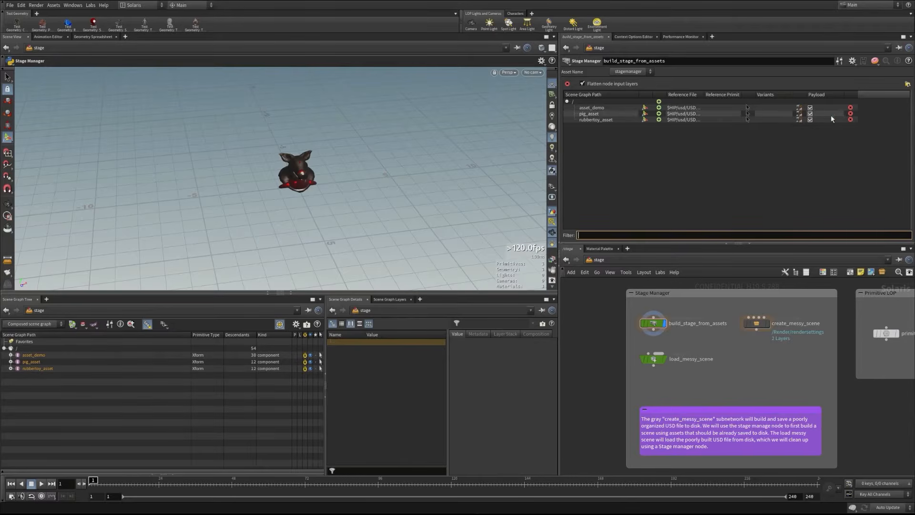
# Turn the payload option of asset_demo, pig_asset and rubbertoy_asset off and back on
pyautogui.click(810, 108)
pyautogui.click(810, 114)
pyautogui.click(810, 121)
pyautogui.click(810, 121)
pyautogui.click(810, 114)
pyautogui.click(810, 107)
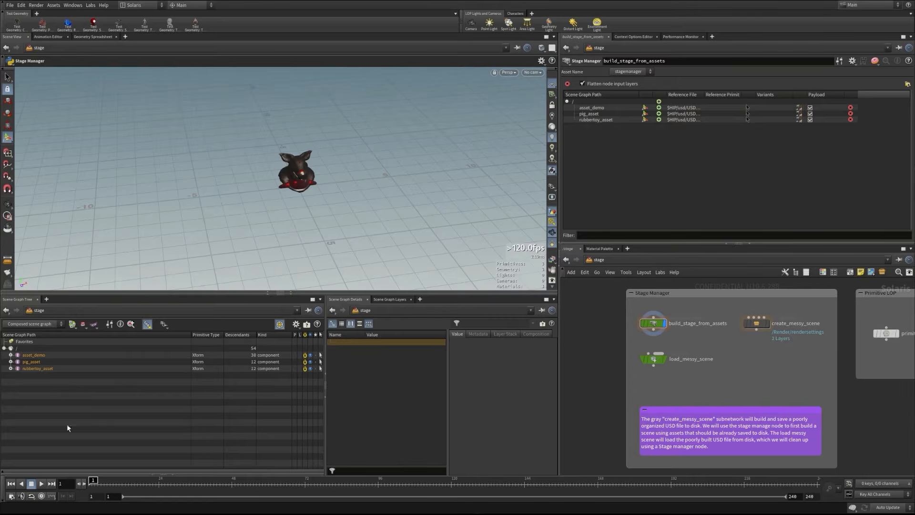
# Try to move rubbertoy_asset onto asset_demo in the scene graph tree, and clear the selection
pyautogui.click(32, 368)
pyautogui.click(28, 366)
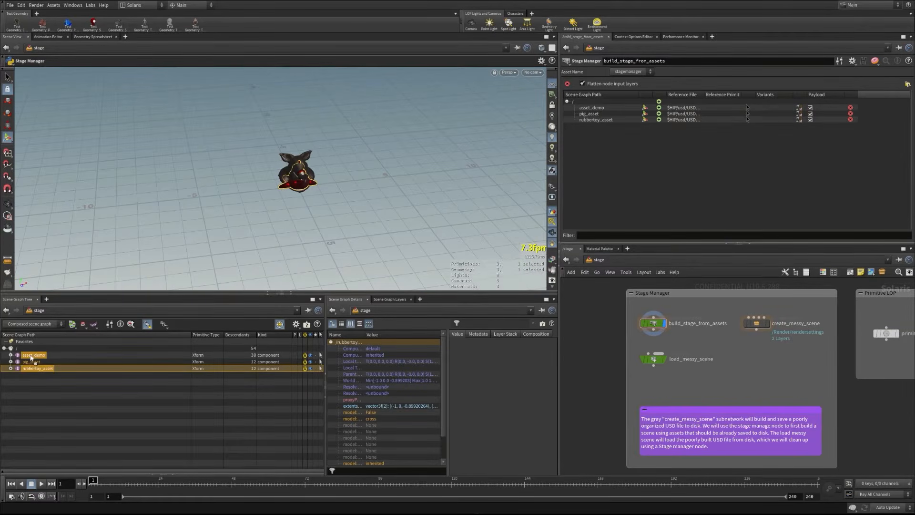
pyautogui.click(15, 385)
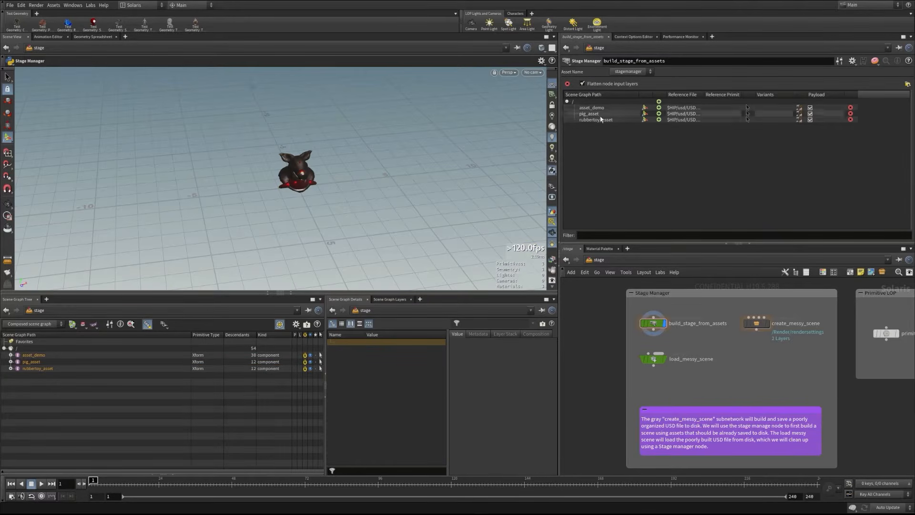
# Parent asset_demo under rubbertoy_asset in the Stage Manager, check the hierarchy in the scene graph tree, and undo the move
pyautogui.moveTo(587, 108); pyautogui.dragTo(595, 120)
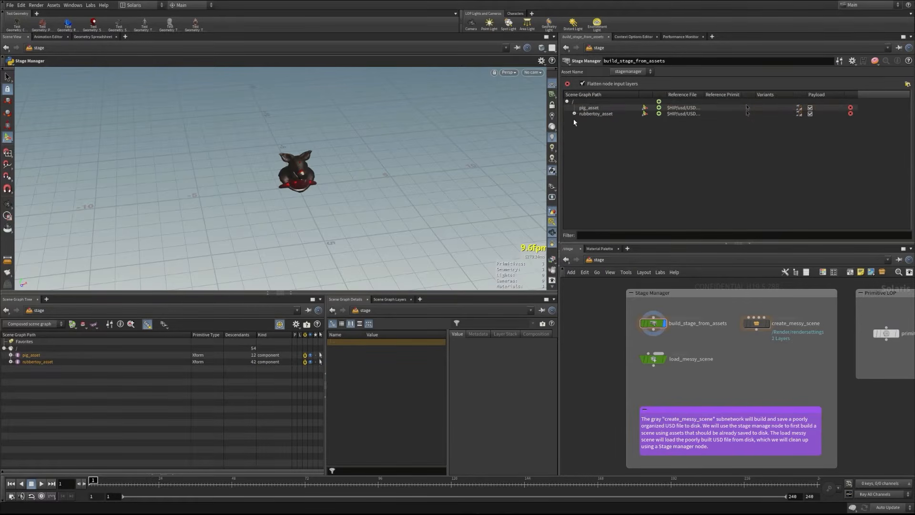
pyautogui.click(10, 361)
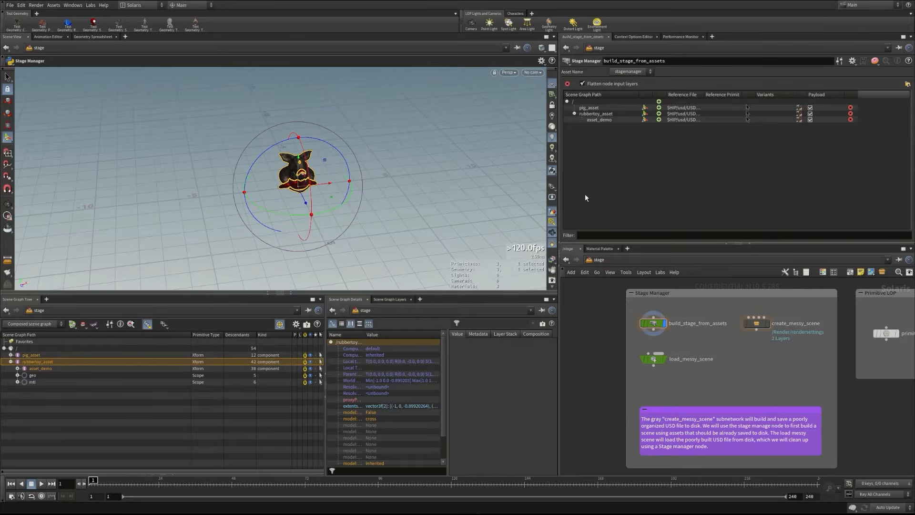
pyautogui.hotkey('ctrl', 'z')
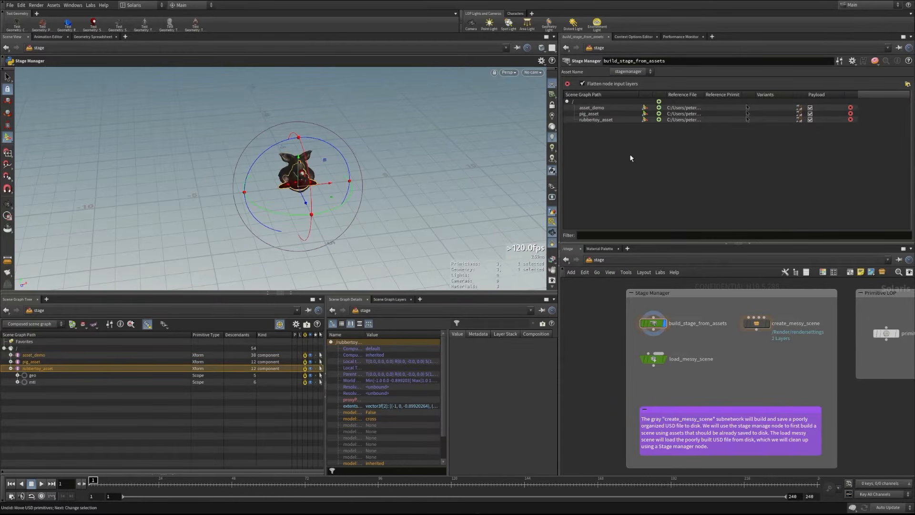
# Add a new primitive named Pigs under the stage root in the Stage Manager
pyautogui.click(659, 101)
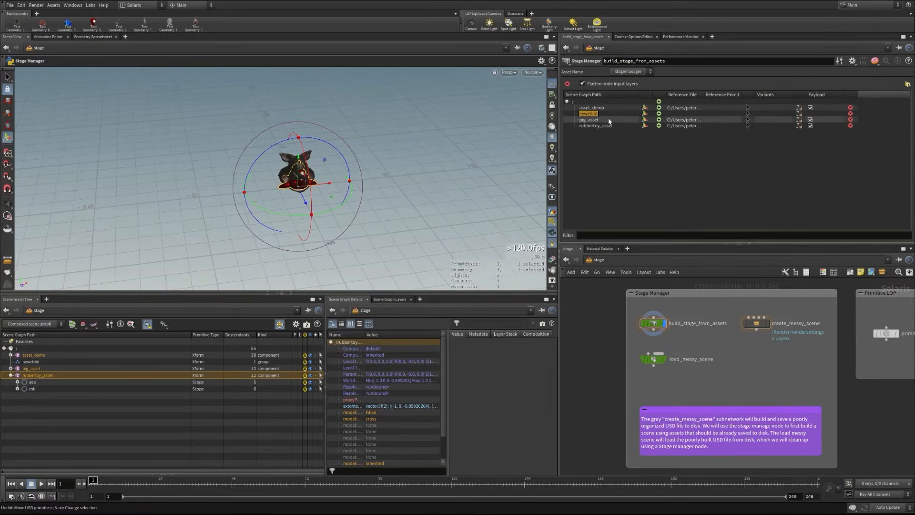
pyautogui.write('Pigs')
pyautogui.press('Return')
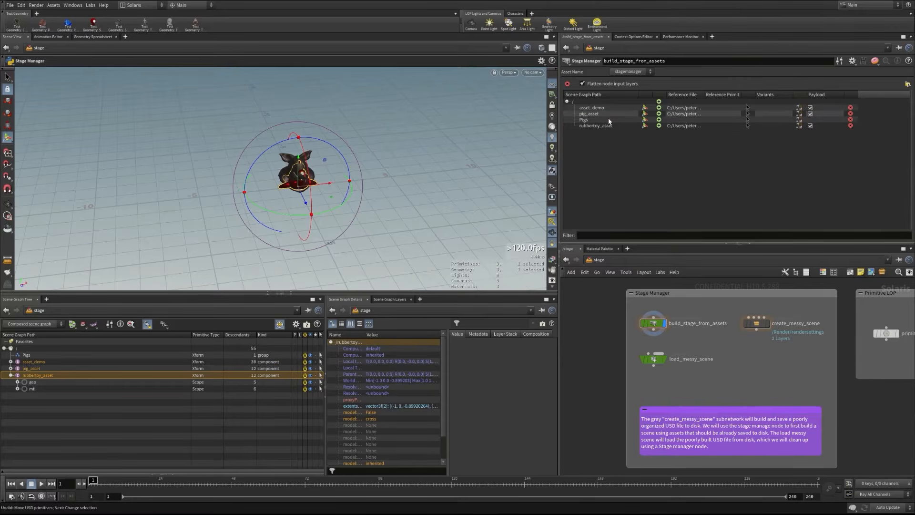
# Move asset_demo and pig_asset under the Pigs primitive and expand Pigs in the scene graph tree
pyautogui.click(602, 114)
pyautogui.keyDown('ctrl'); pyautogui.click(592, 108); pyautogui.keyUp('ctrl')
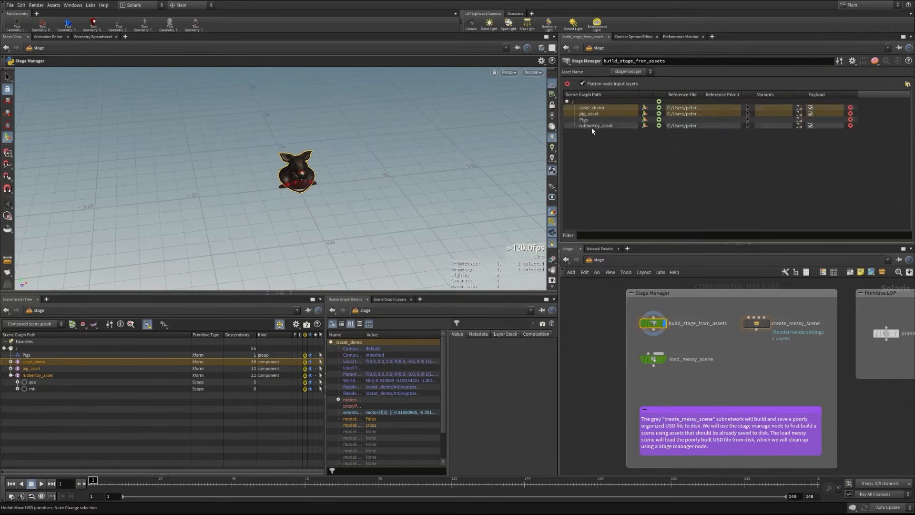
pyautogui.moveTo(592, 111); pyautogui.dragTo(585, 119)
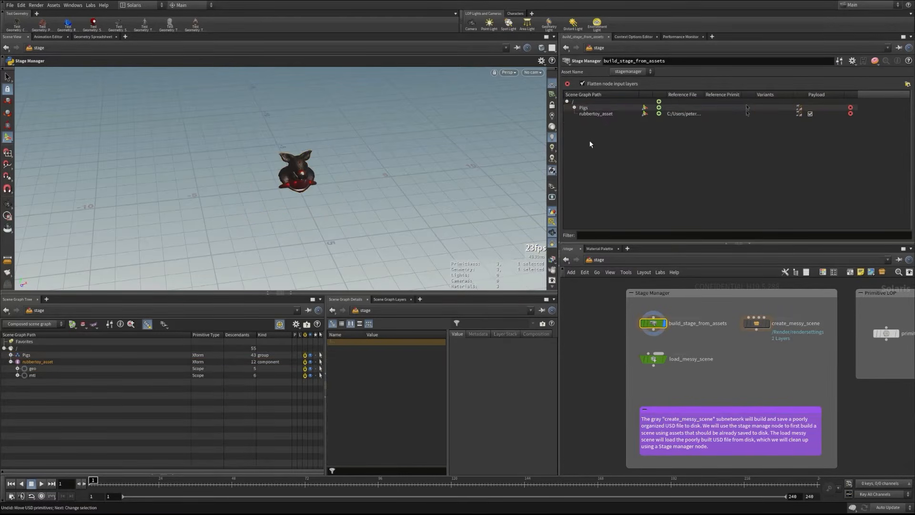
pyautogui.click(11, 355)
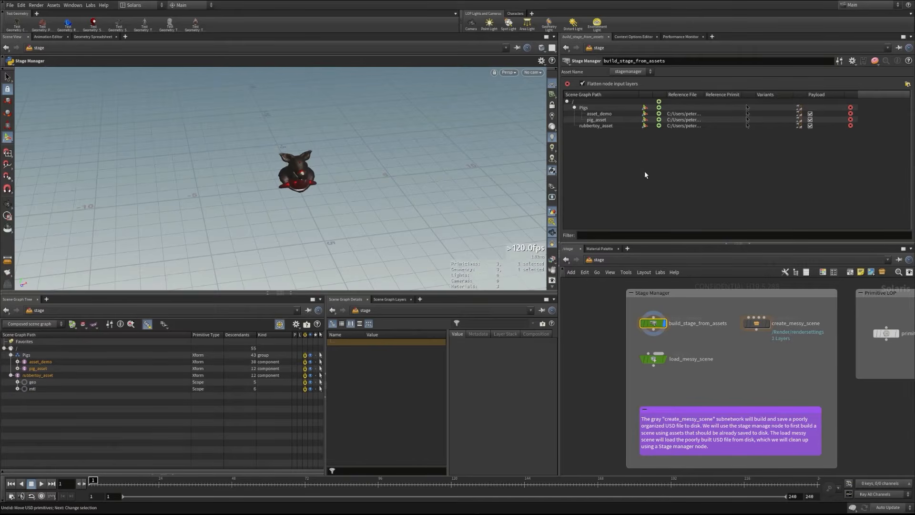
# Show the transform handle for asset_demo and move it about 2.85 units along negative X, away from pig_asset
pyautogui.keyDown('alt'); pyautogui.moveTo(291, 193); pyautogui.dragTo(320, 175); pyautogui.keyUp('alt')
pyautogui.scroll(2, 316, 167)
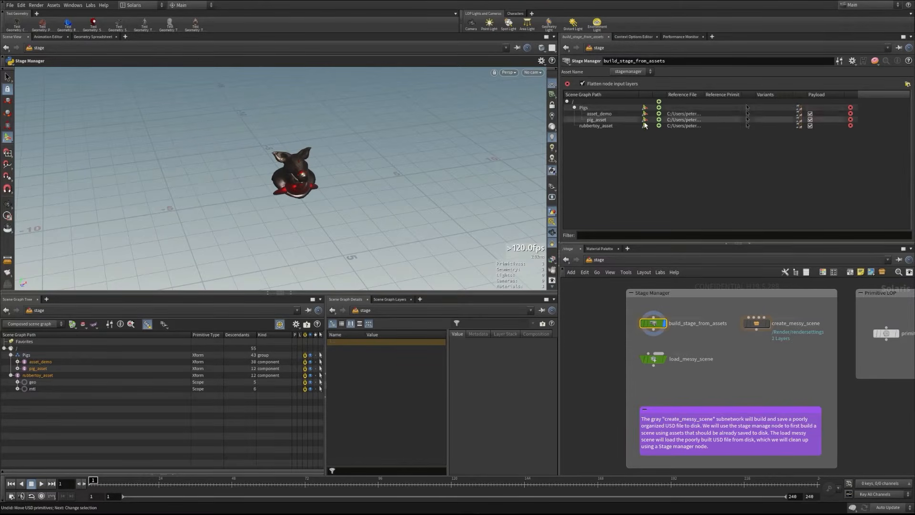
pyautogui.click(644, 114)
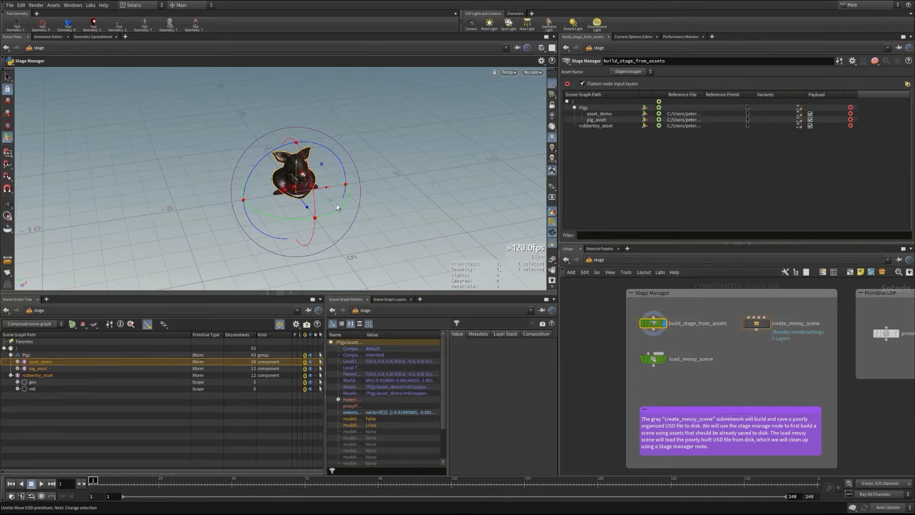
pyautogui.moveTo(307, 201); pyautogui.dragTo(244, 216)
# Move rubbertoy_asset to the opposite side of pig_asset from asset_demo and raise it about 0.56 units above the ground plane
pyautogui.click(645, 126)
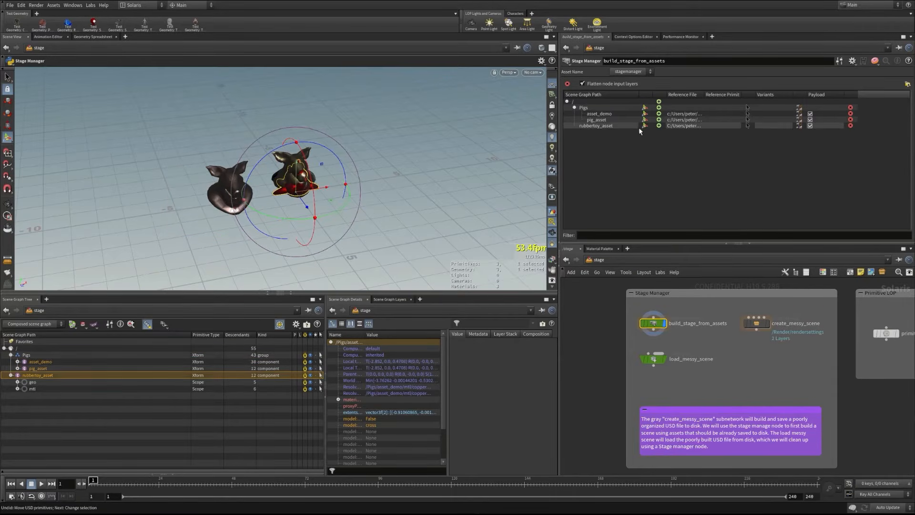
pyautogui.moveTo(330, 199); pyautogui.dragTo(367, 205)
pyautogui.moveTo(385, 161); pyautogui.dragTo(391, 167)
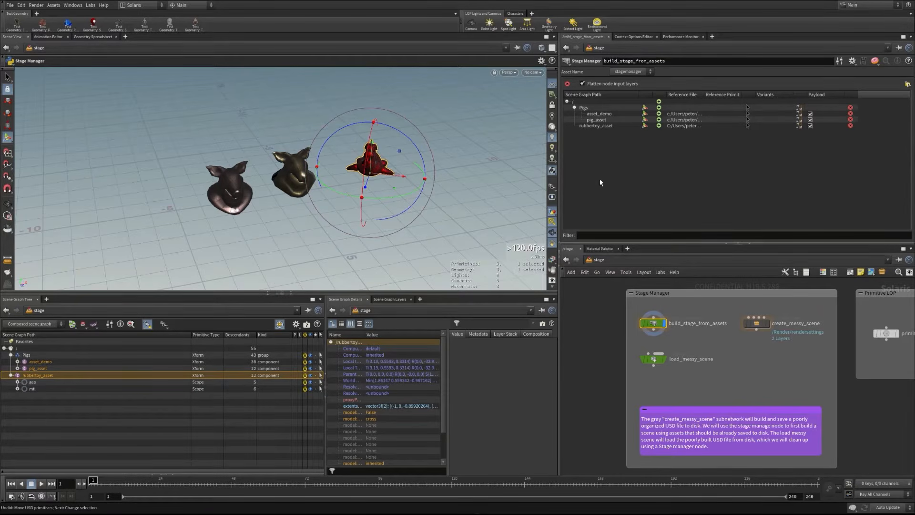
pyautogui.moveTo(269, 242)
pyautogui.keyDown('alt'); pyautogui.mouseDown()
pyautogui.moveTo(219, 226)
pyautogui.moveTo(266, 233)
pyautogui.moveTo(252, 224)
pyautogui.moveTo(286, 238)
pyautogui.mouseUp(); pyautogui.keyUp('alt')
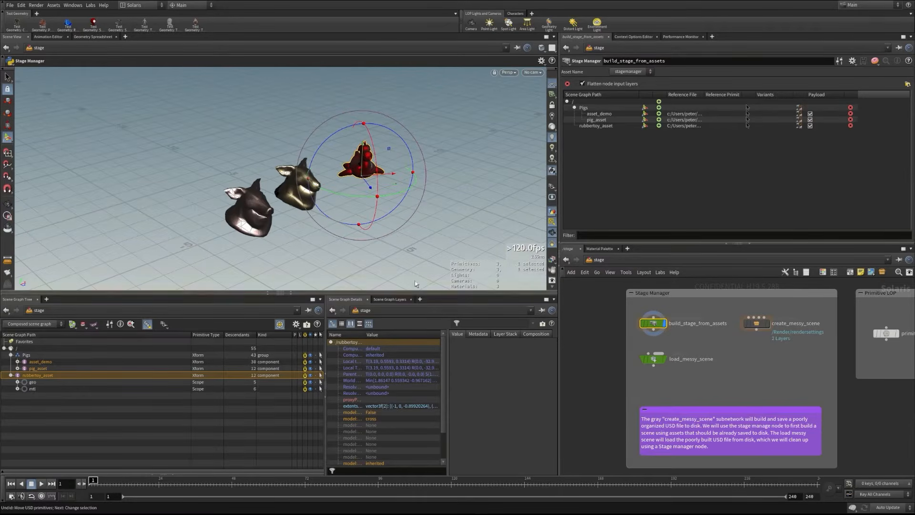
# Set asset_demo's variants in the Stage Manager to squab for geo and bricks for mtl
pyautogui.keyDown('alt'); pyautogui.moveTo(246, 199); pyautogui.dragTo(295, 162); pyautogui.keyUp('alt')
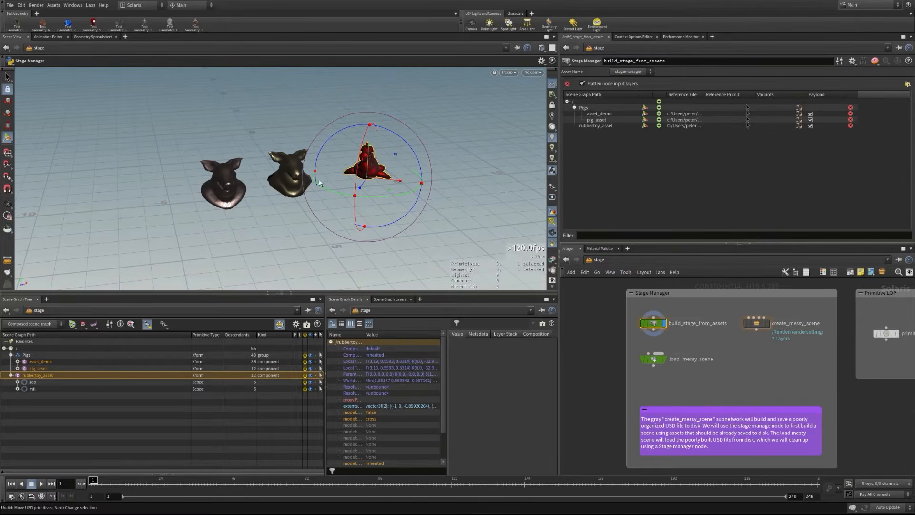
pyautogui.click(613, 113)
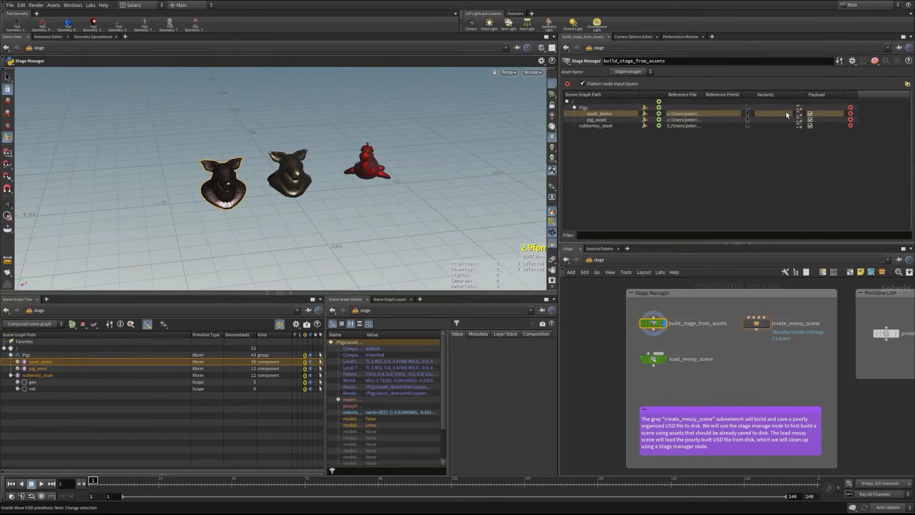
pyautogui.click(798, 114)
pyautogui.moveTo(807, 125)
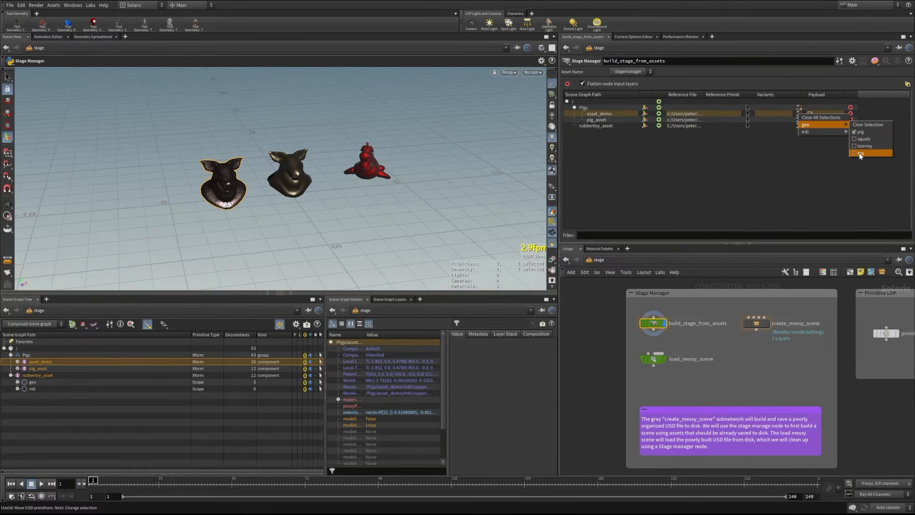
pyautogui.click(862, 138)
pyautogui.click(799, 114)
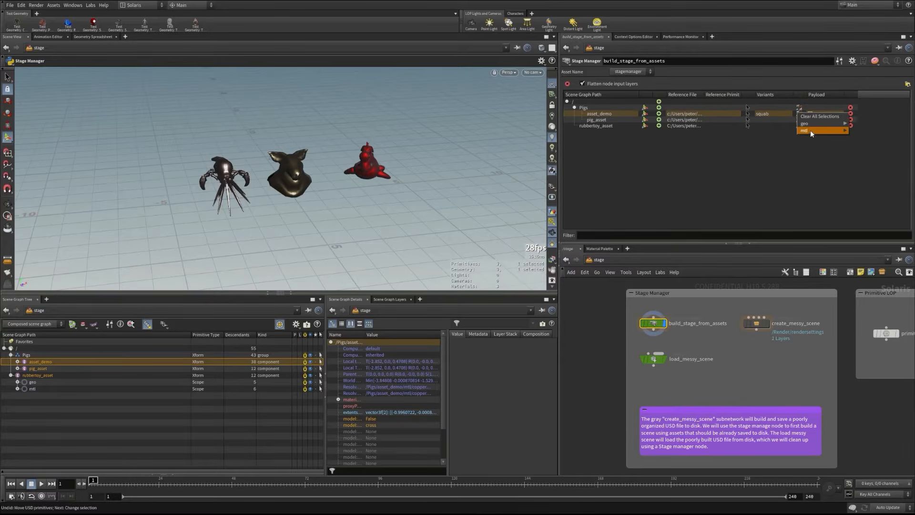
pyautogui.moveTo(813, 132)
pyautogui.click(858, 138)
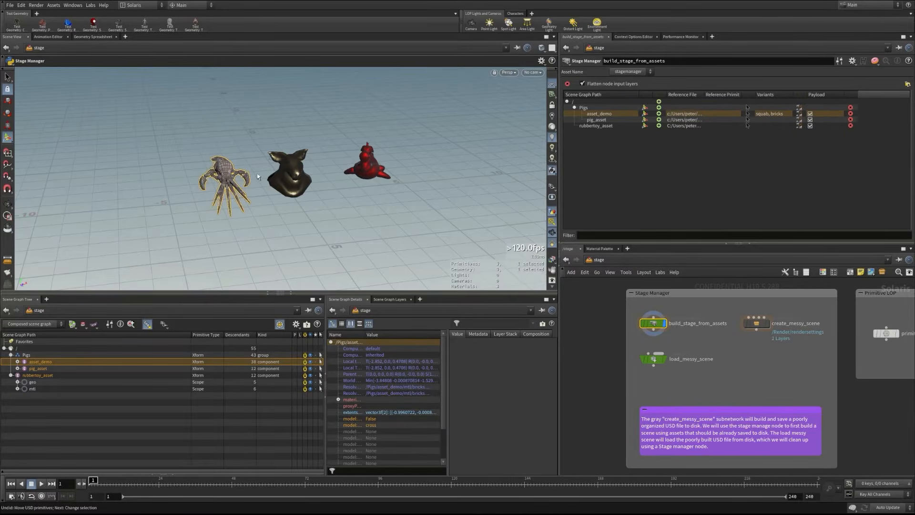
# Add a new primitive named Group under the stage root and move Pigs with its assets under it
pyautogui.click(747, 107)
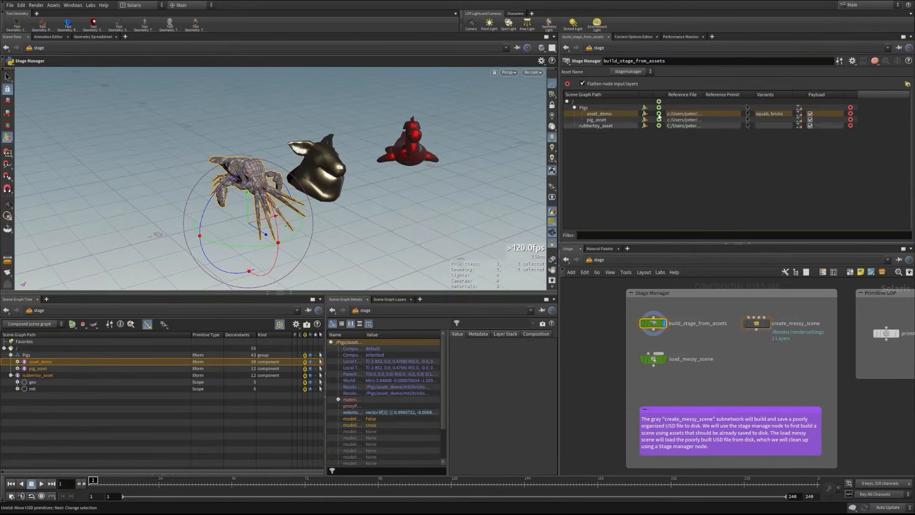
pyautogui.click(646, 187)
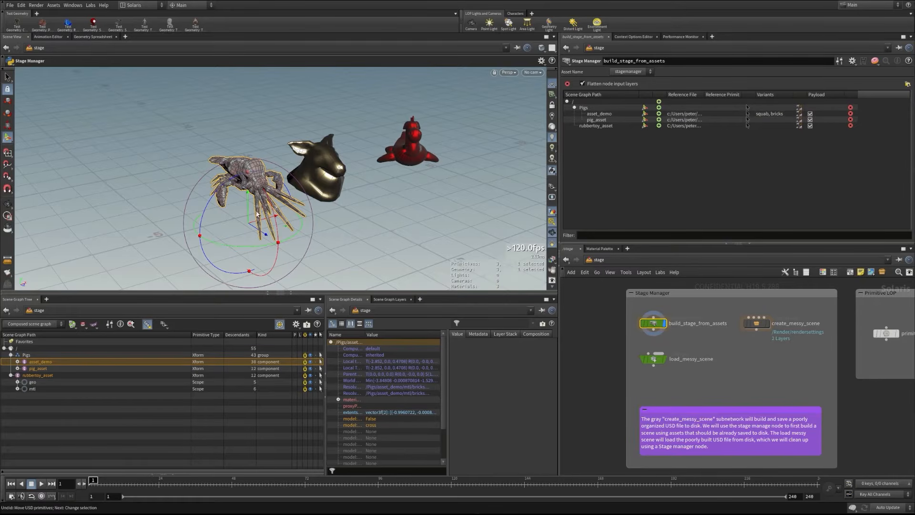
pyautogui.click(659, 101)
pyautogui.write('Group')
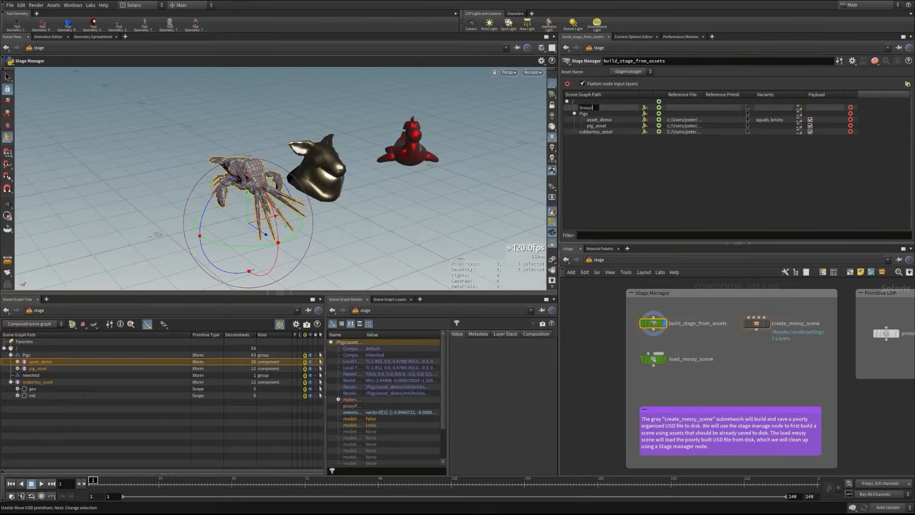
pyautogui.press('Return')
pyautogui.moveTo(590, 112); pyautogui.dragTo(576, 109)
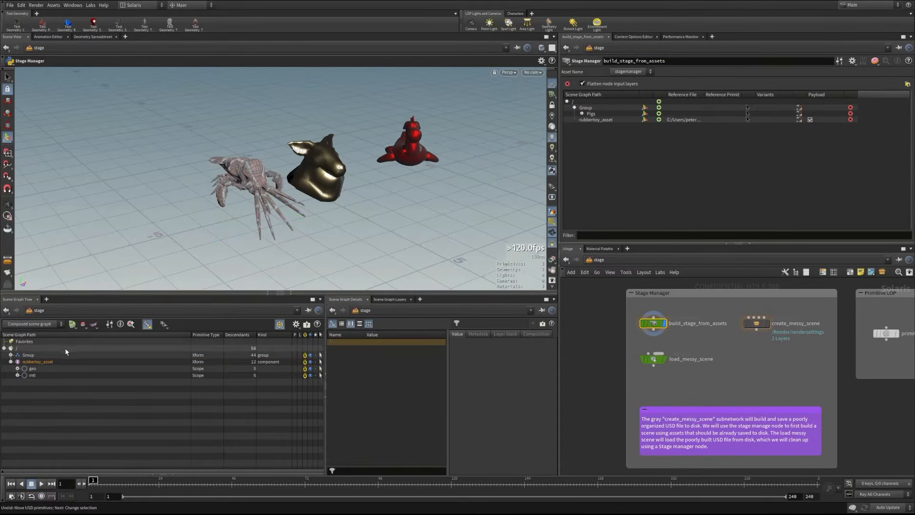
pyautogui.click(582, 113)
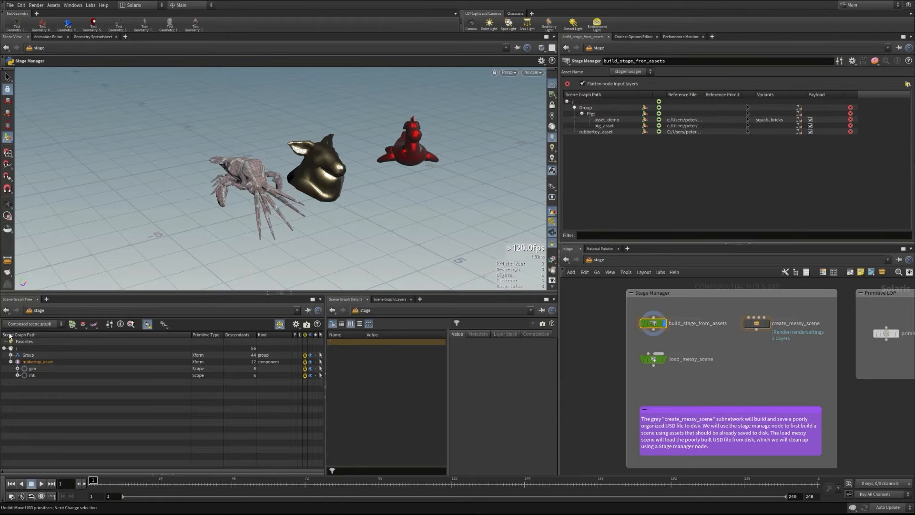
# Expand Group and Pigs in the scene graph tree and save the scene file
pyautogui.click(10, 354)
pyautogui.click(17, 362)
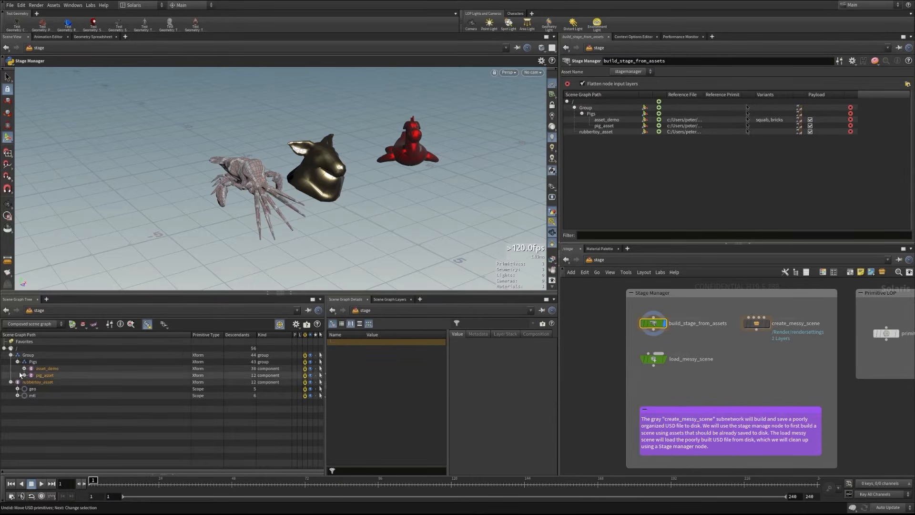
pyautogui.hotkey('ctrl', 's')
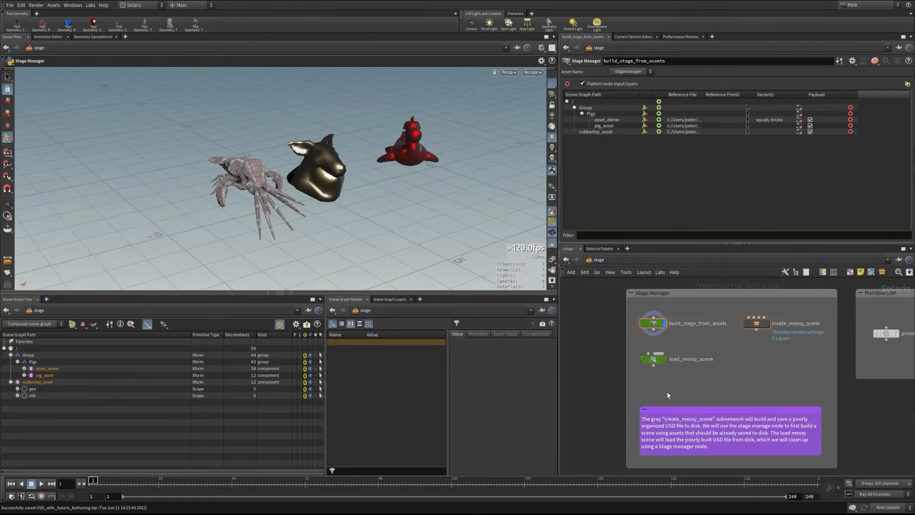
# Add a second Stage Manager node to the network just below load_messy_scene
pyautogui.press('Tab')
pyautogui.write('sy')
pyautogui.press('BackSpace')
pyautogui.write('ta')
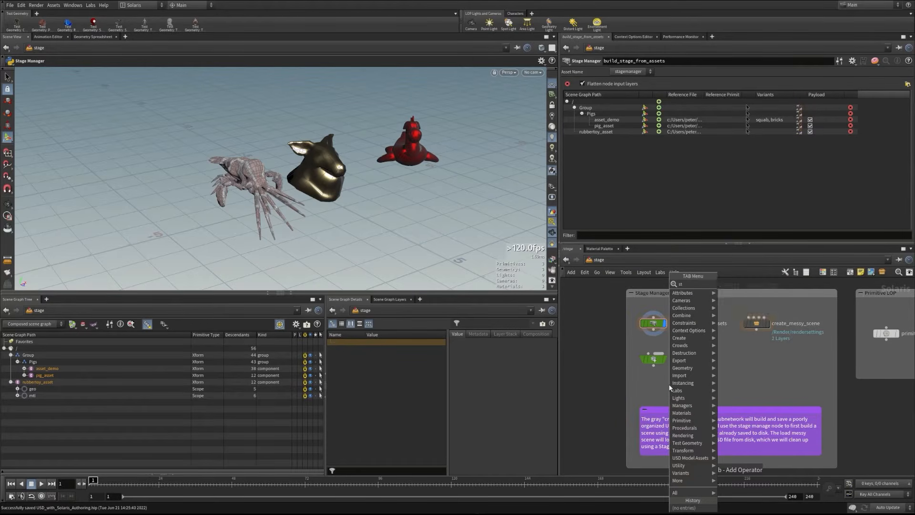
pyautogui.press('Return')
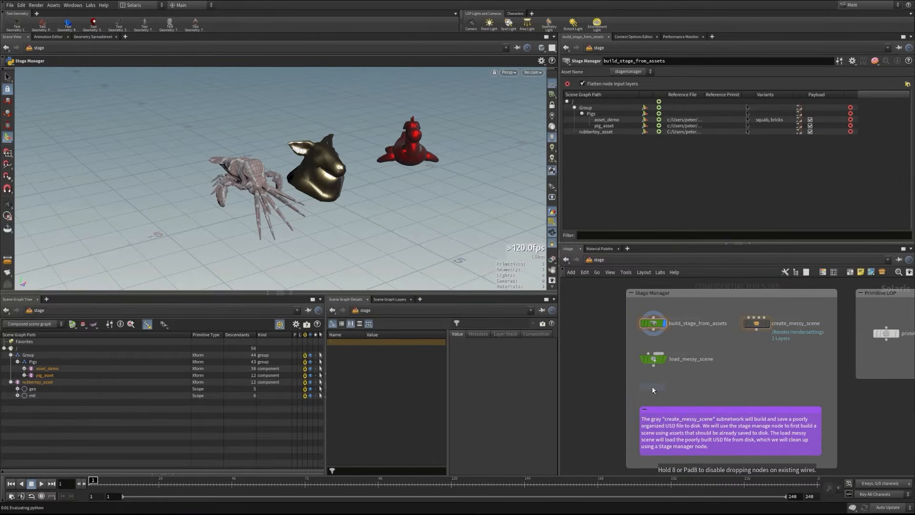
pyautogui.click(652, 388)
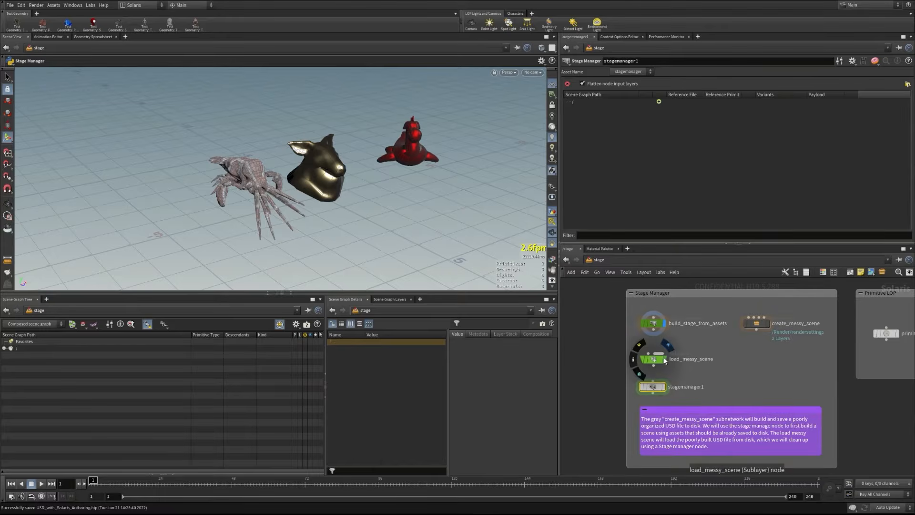
# Display the load_messy_scene node's stage and examine the ground and ground_shader primitives in the scene graph tree
pyautogui.click(665, 359)
pyautogui.click(658, 352)
pyautogui.press('Escape')
pyautogui.moveTo(290, 210); pyautogui.dragTo(193, 143)
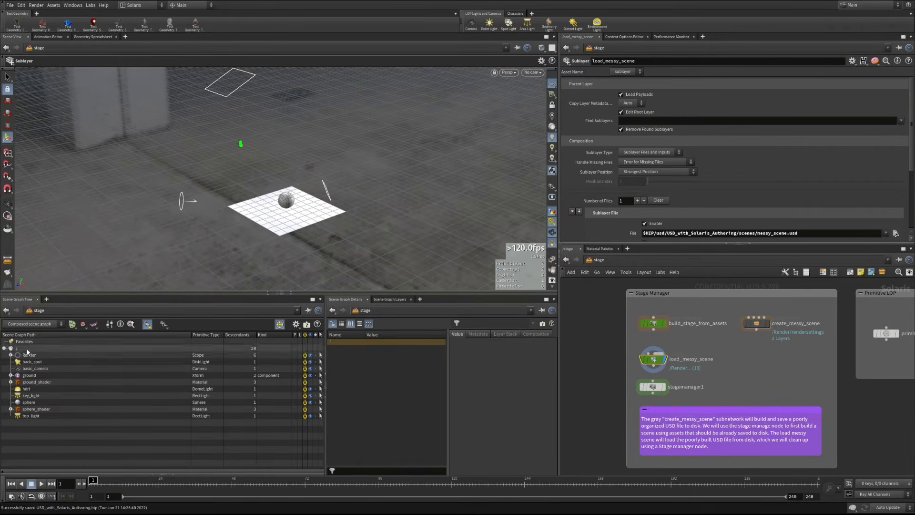
pyautogui.click(11, 374)
pyautogui.click(11, 375)
pyautogui.click(10, 382)
pyautogui.click(10, 382)
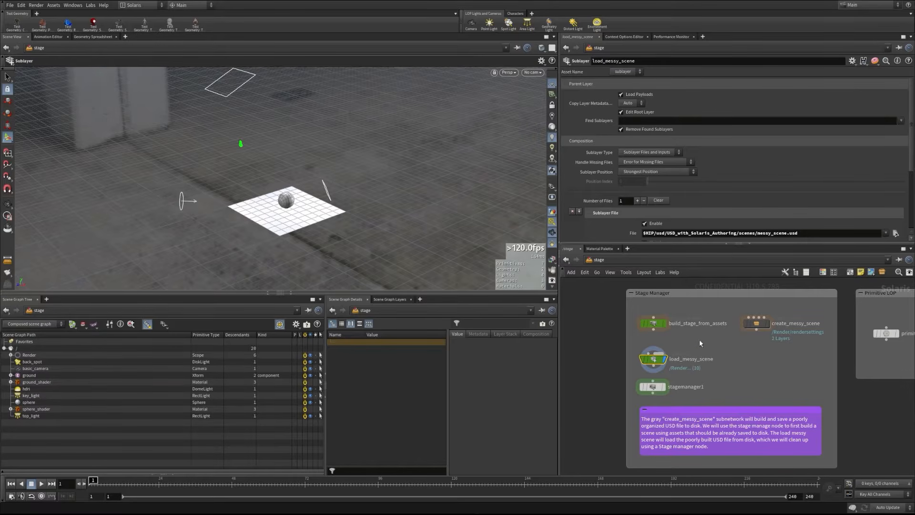
# Connect load_messy_scene's output to the new Stage Manager node and display that node with its parameters
pyautogui.click(653, 370)
pyautogui.click(653, 382)
pyautogui.moveTo(654, 388); pyautogui.dragTo(654, 383)
pyautogui.click(663, 382)
pyautogui.click(656, 384)
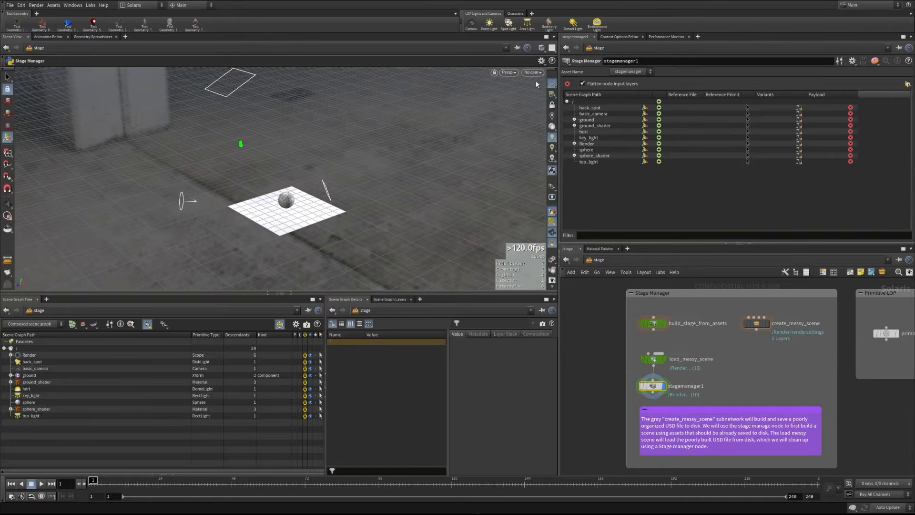
# Add a primitive named geo under the stage root and move ground and sphere under it
pyautogui.click(658, 102)
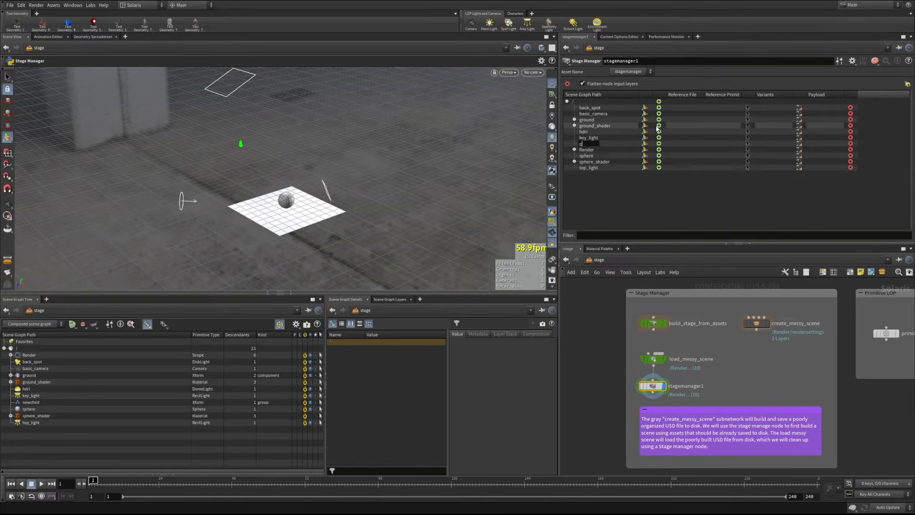
pyautogui.click(590, 126)
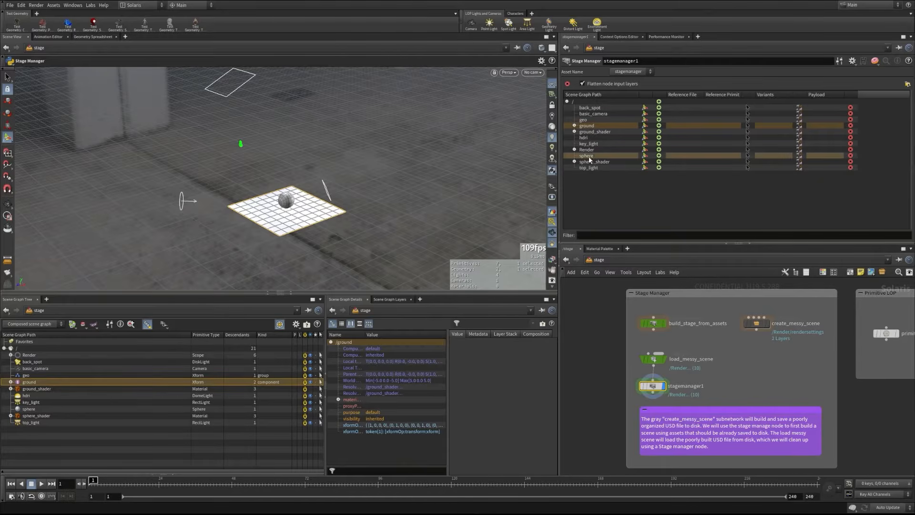
pyautogui.click(586, 155)
pyautogui.moveTo(585, 156); pyautogui.dragTo(583, 120)
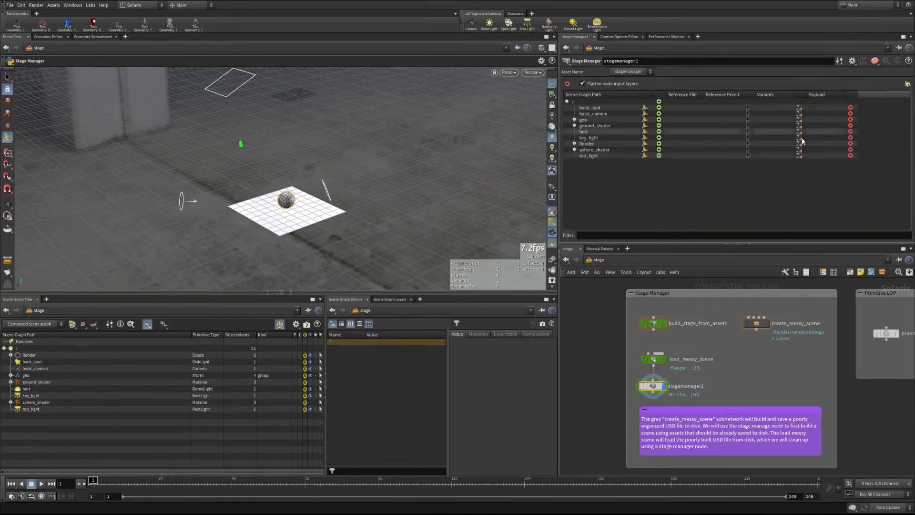
# Add a primitive named mtl under the stage root and move ground_shader and sphere_shader under it
pyautogui.click(658, 102)
pyautogui.write('mtl')
pyautogui.press('Return')
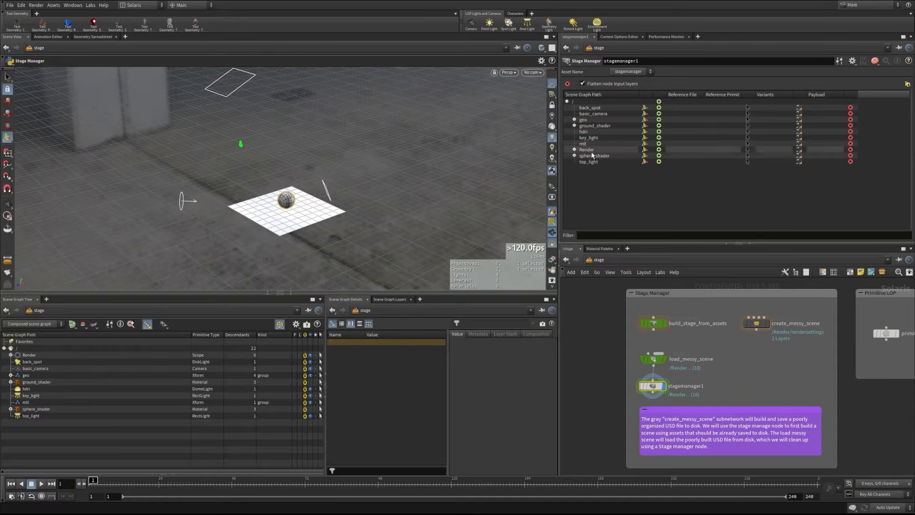
pyautogui.click(592, 156)
pyautogui.keyDown('ctrl'); pyautogui.click(591, 125); pyautogui.keyUp('ctrl')
pyautogui.moveTo(591, 126); pyautogui.dragTo(584, 144)
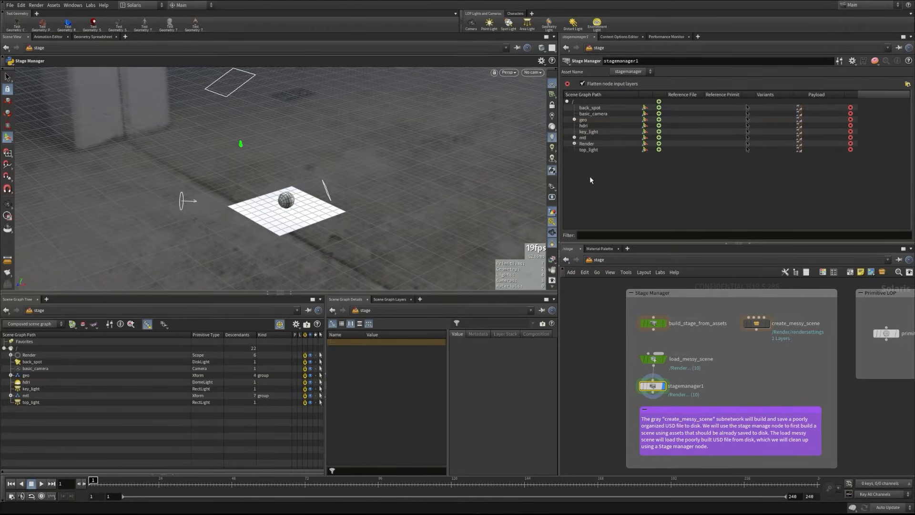
# Add a primitive named lights under the stage root and move back_spot, hdri, key_light and top_light under it
pyautogui.click(659, 102)
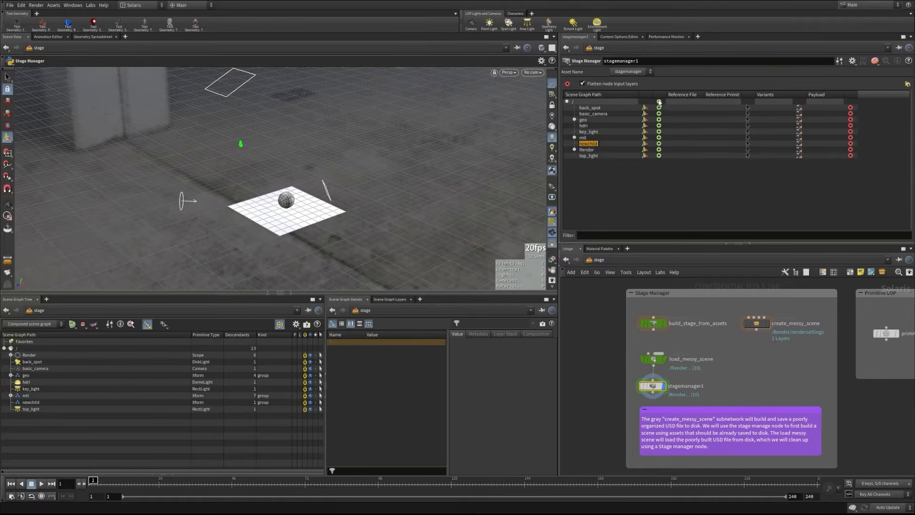
pyautogui.write('lights')
pyautogui.press('Return')
pyautogui.keyDown('ctrl'); pyautogui.click(588, 131); pyautogui.keyUp('ctrl')
pyautogui.keyDown('ctrl'); pyautogui.click(583, 125); pyautogui.keyUp('ctrl')
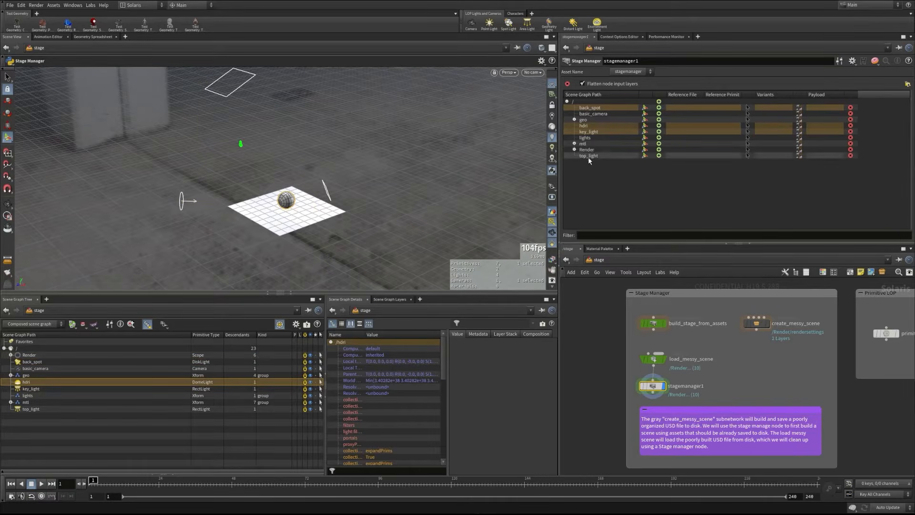
pyautogui.keyDown('ctrl'); pyautogui.click(589, 156); pyautogui.keyUp('ctrl')
pyautogui.moveTo(588, 134); pyautogui.dragTo(585, 138)
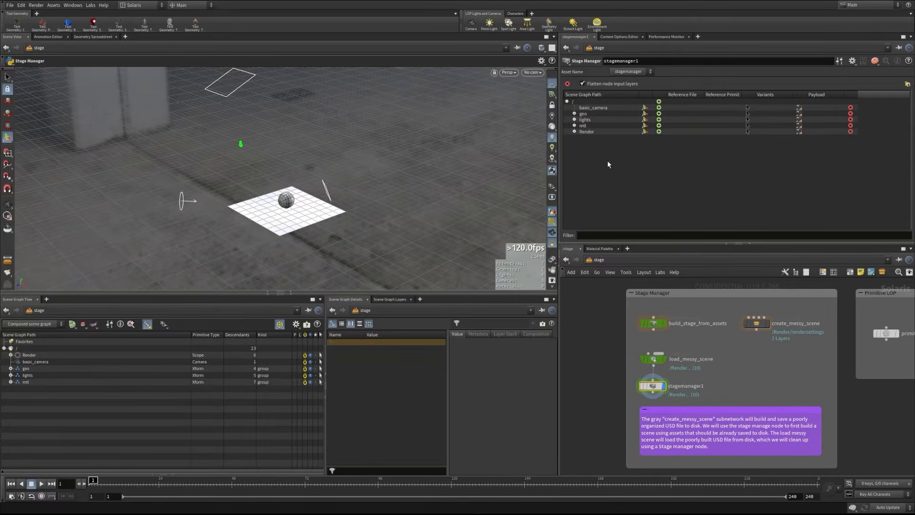
# Check the contents of Render in the Stage Manager, and expand mtl, lights and geo in the scene graph tree
pyautogui.click(587, 134)
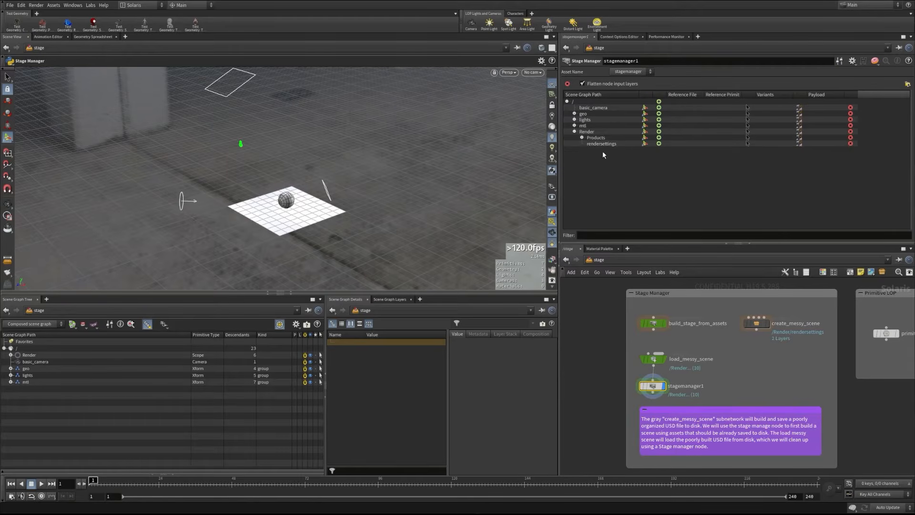
pyautogui.click(575, 132)
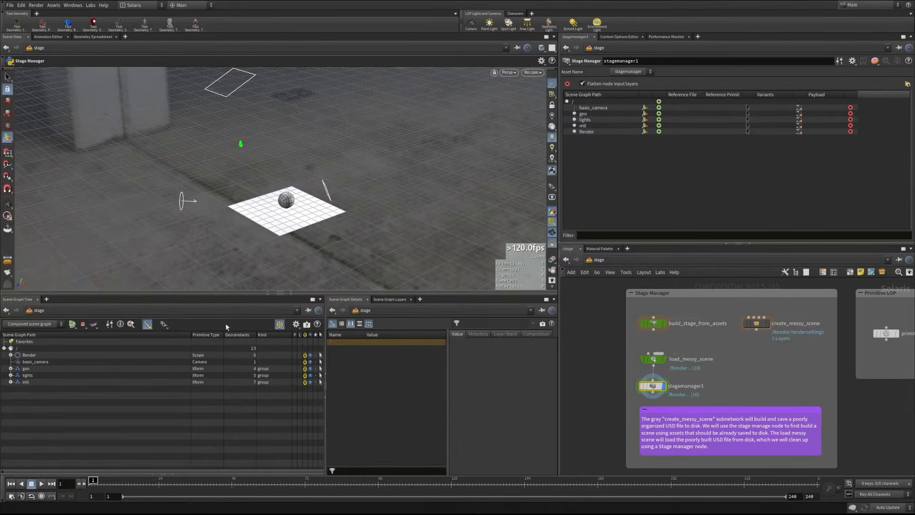
pyautogui.click(10, 381)
pyautogui.click(10, 375)
pyautogui.click(11, 368)
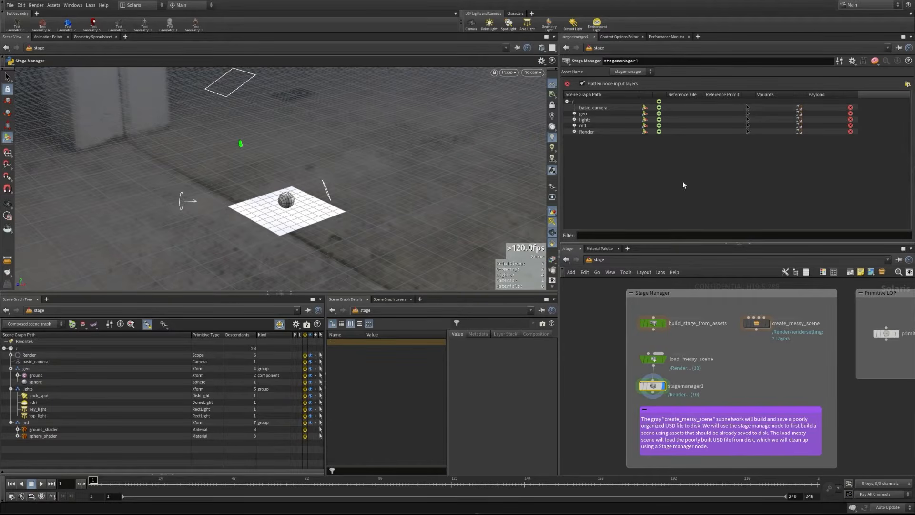
# Show the Stage Manager's underlying parameters and review the recorded changes one by one, including their primitive paths, destinations and transforms
pyautogui.click(839, 62)
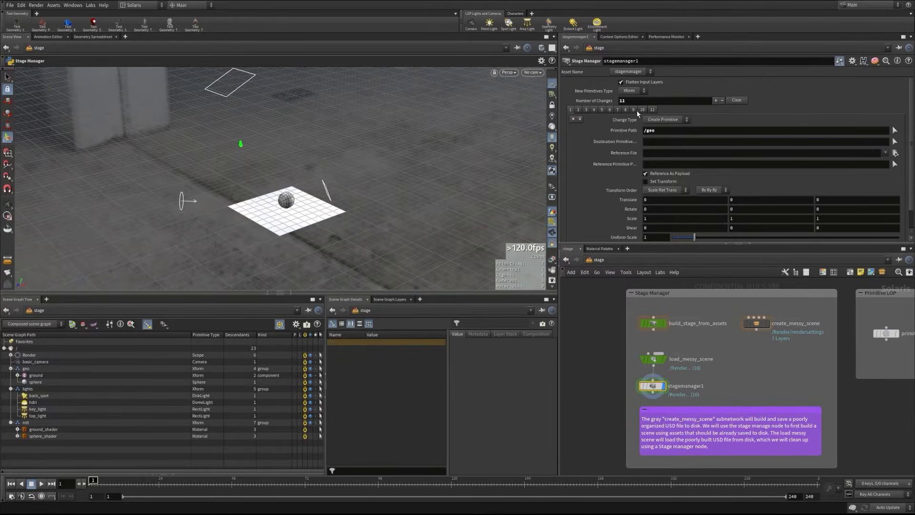
pyautogui.scroll(-1, 582, 191)
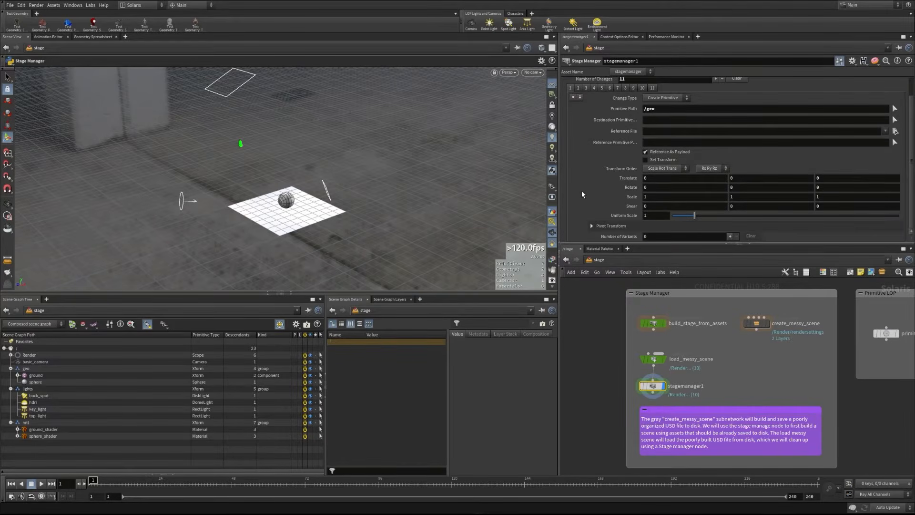
pyautogui.scroll(1, 581, 192)
pyautogui.click(577, 87)
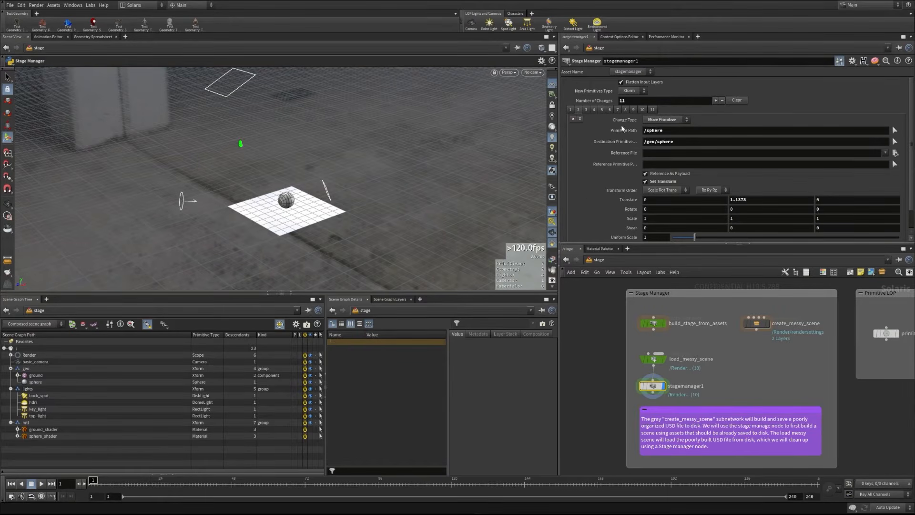
pyautogui.click(586, 109)
pyautogui.click(594, 110)
pyautogui.click(601, 110)
pyautogui.click(610, 109)
pyautogui.click(617, 110)
pyautogui.click(625, 110)
pyautogui.click(633, 109)
pyautogui.click(642, 110)
pyautogui.click(628, 110)
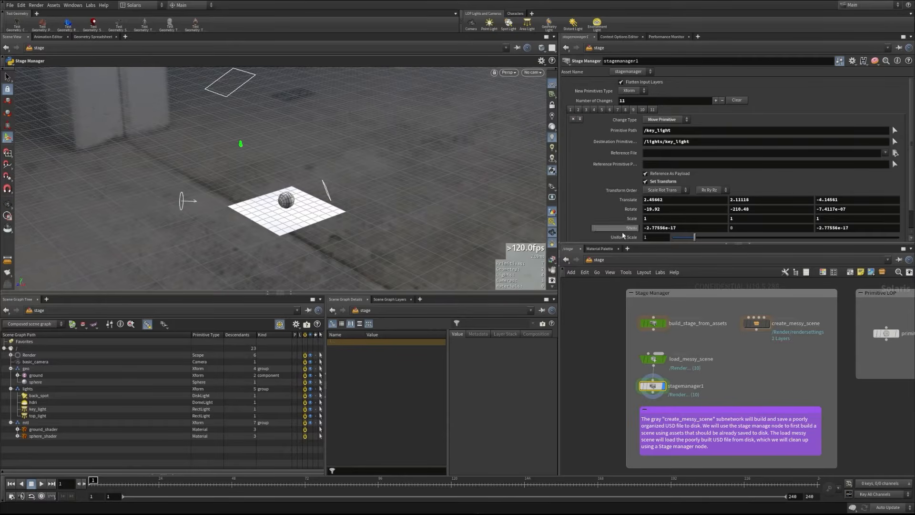
pyautogui.click(642, 110)
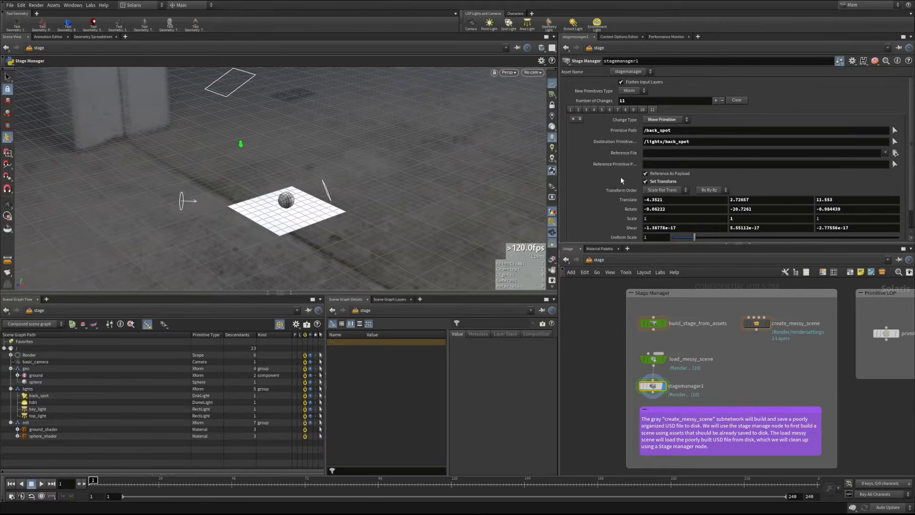
pyautogui.scroll(-2, 593, 183)
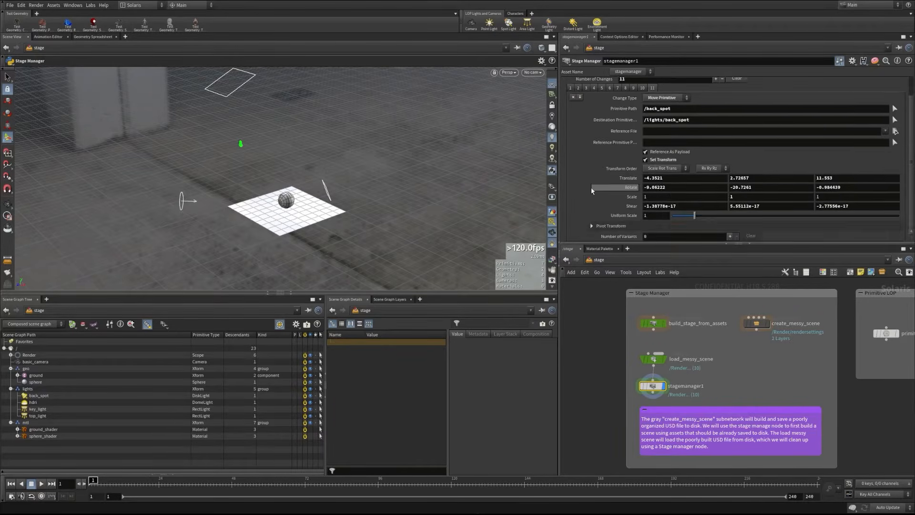
# Try the None and Scope options for the Stage Manager's new primitives type, and return it to Xform
pyautogui.scroll(2, 593, 191)
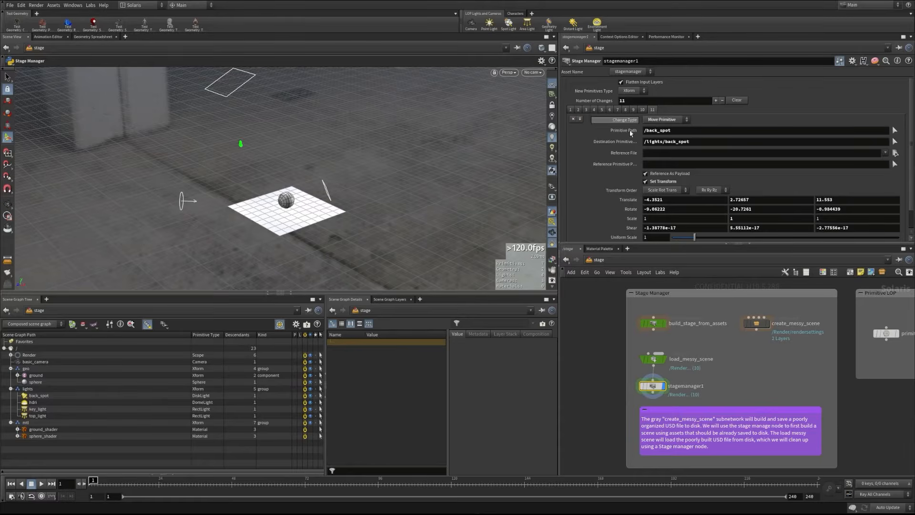
pyautogui.click(628, 90)
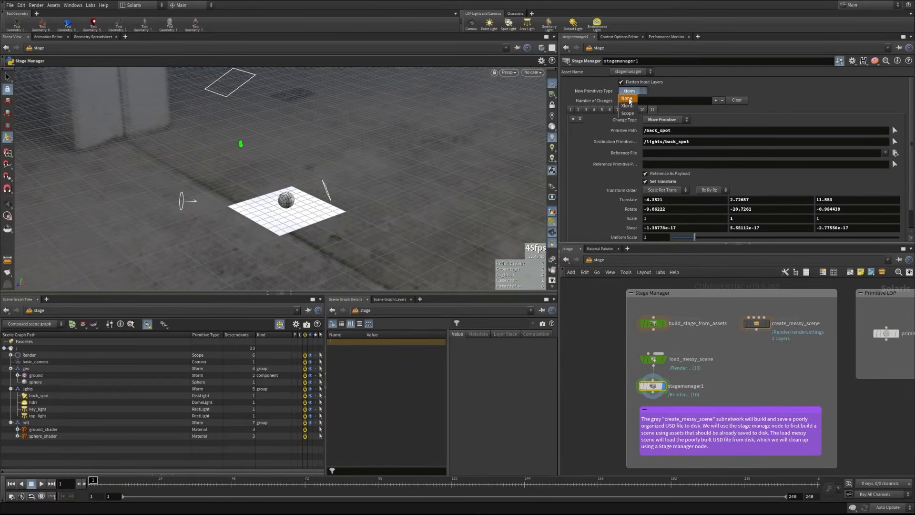
pyautogui.click(627, 99)
pyautogui.click(629, 90)
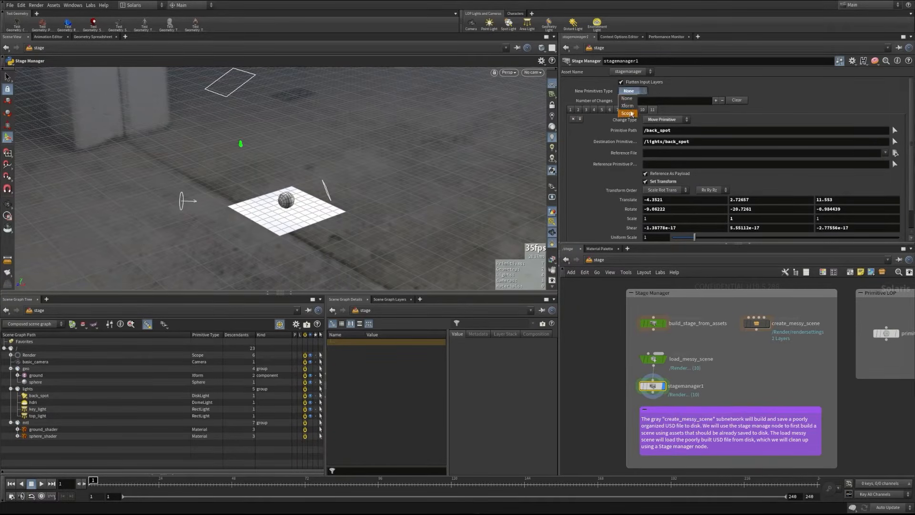
pyautogui.click(627, 113)
pyautogui.click(629, 91)
pyautogui.click(627, 107)
pyautogui.click(628, 90)
pyautogui.click(627, 99)
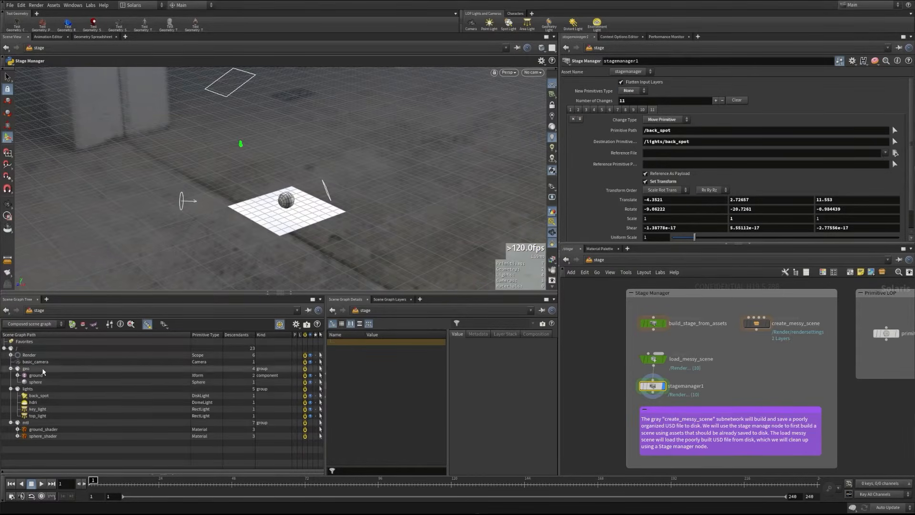
pyautogui.click(635, 91)
pyautogui.click(591, 92)
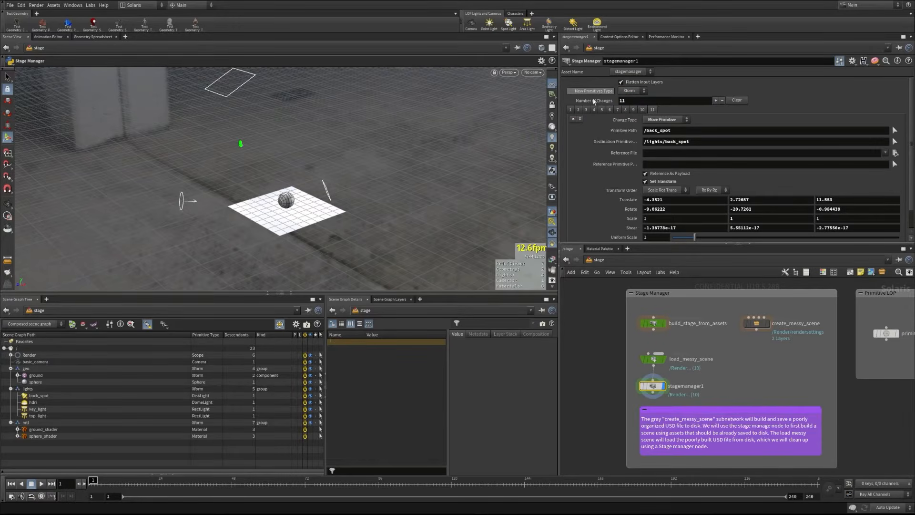
# Hide the Stage Manager's underlying parameters and return to its regular interface
pyautogui.scroll(-2, 595, 176)
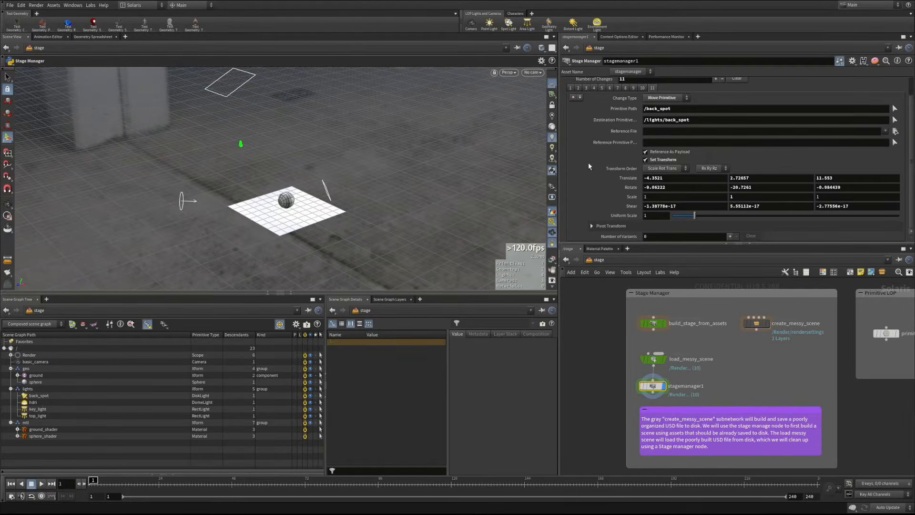
pyautogui.scroll(2, 588, 165)
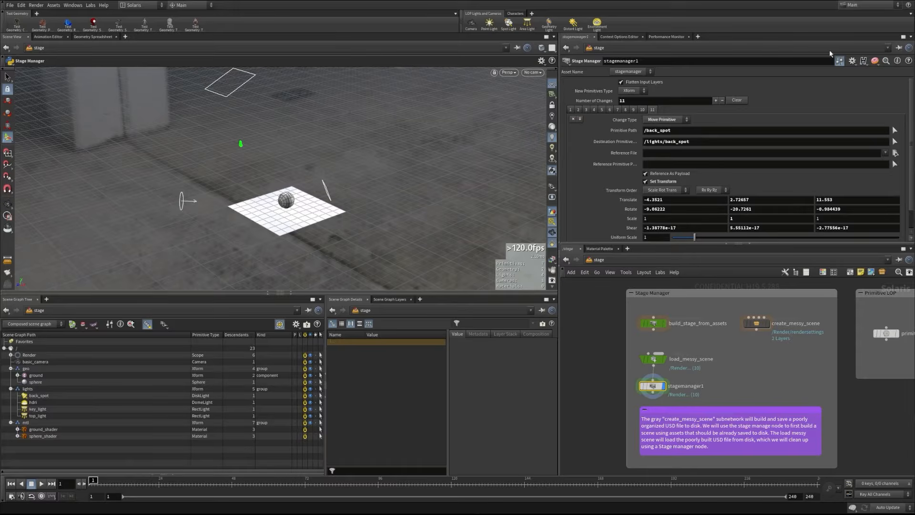
pyautogui.click(838, 61)
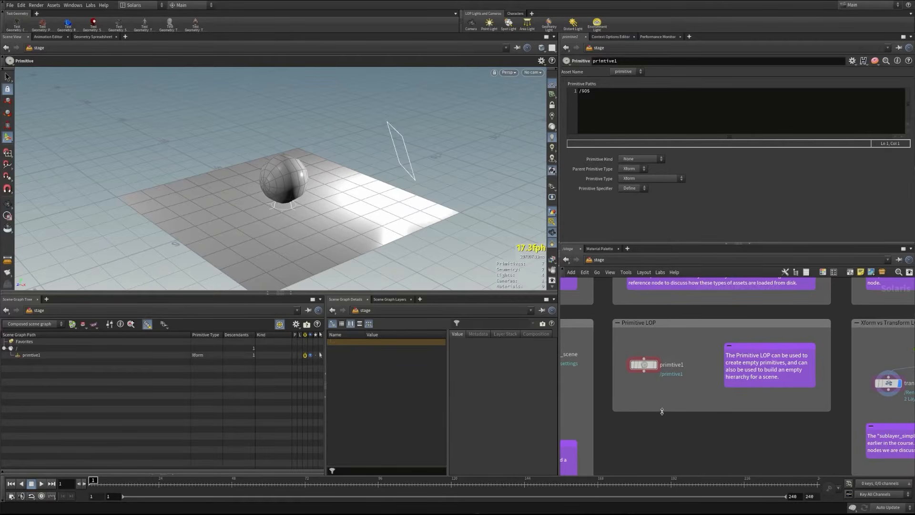
# Replace the primitive path of the primitive1 node with /parent/primtive
pyautogui.moveTo(625, 340); pyautogui.dragTo(687, 386)
pyautogui.moveTo(646, 370)
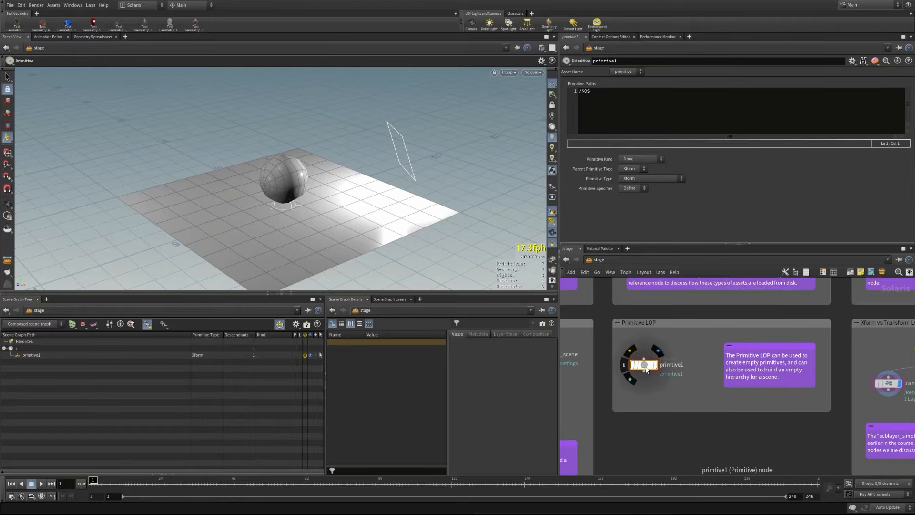
pyautogui.click(655, 396)
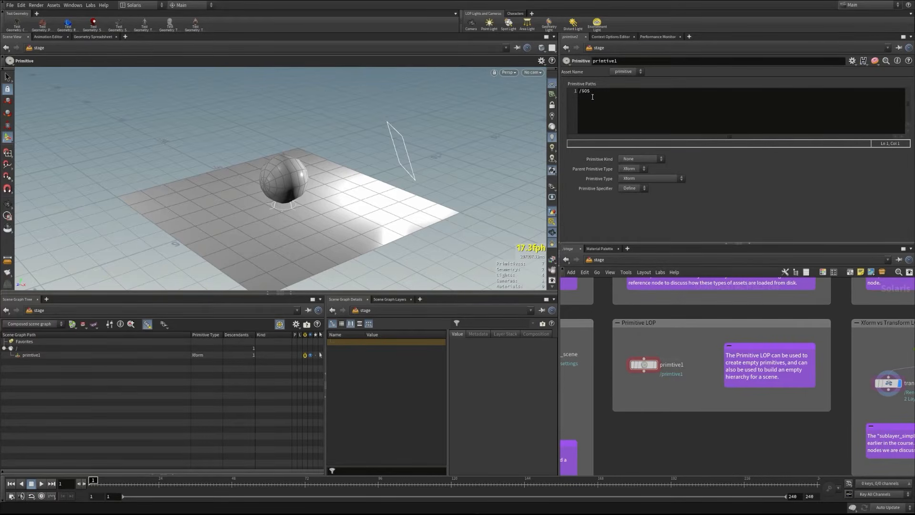
pyautogui.moveTo(598, 93); pyautogui.dragTo(570, 99)
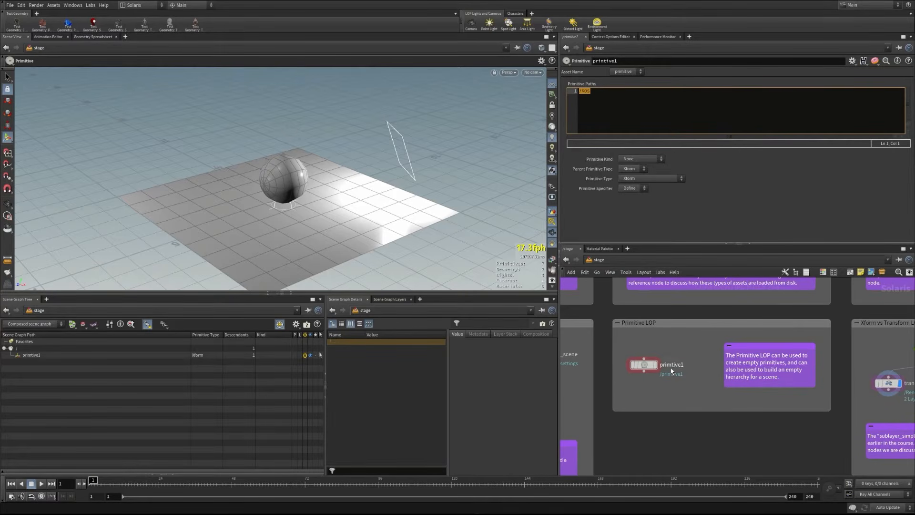
pyautogui.click(613, 97)
pyautogui.moveTo(598, 97); pyautogui.dragTo(569, 96)
pyautogui.press('BackSpace')
pyautogui.write('/parent/primtive')
pyautogui.click(679, 216)
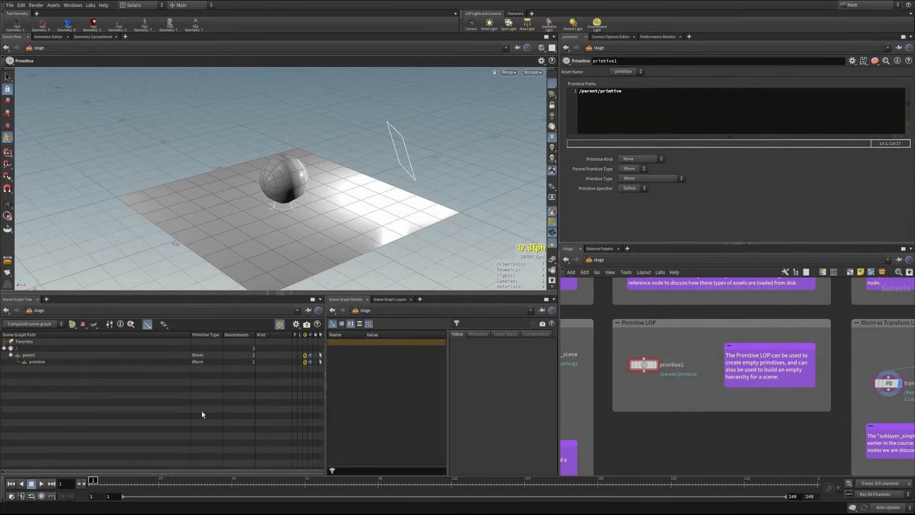
# Rename the child in the primitive path so that the path reads /parent/mesh
pyautogui.moveTo(620, 100); pyautogui.dragTo(601, 99)
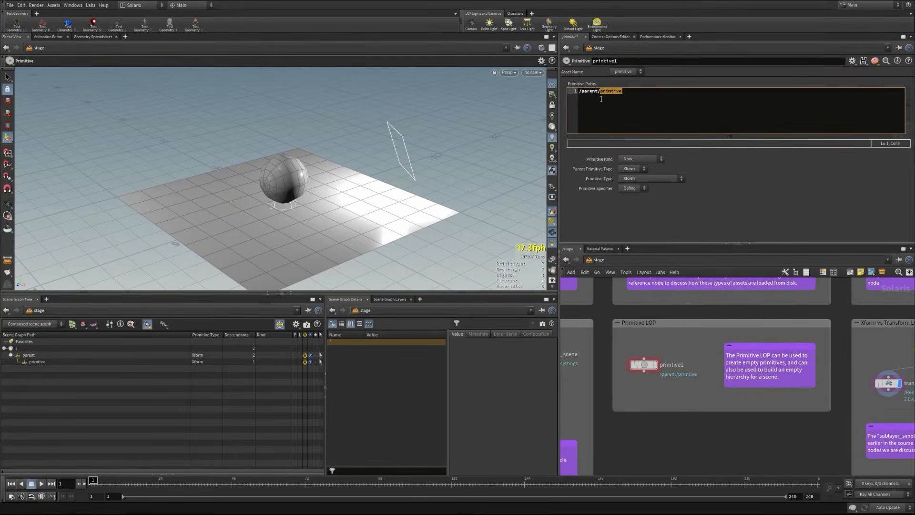
pyautogui.write('mesh')
pyautogui.click(658, 210)
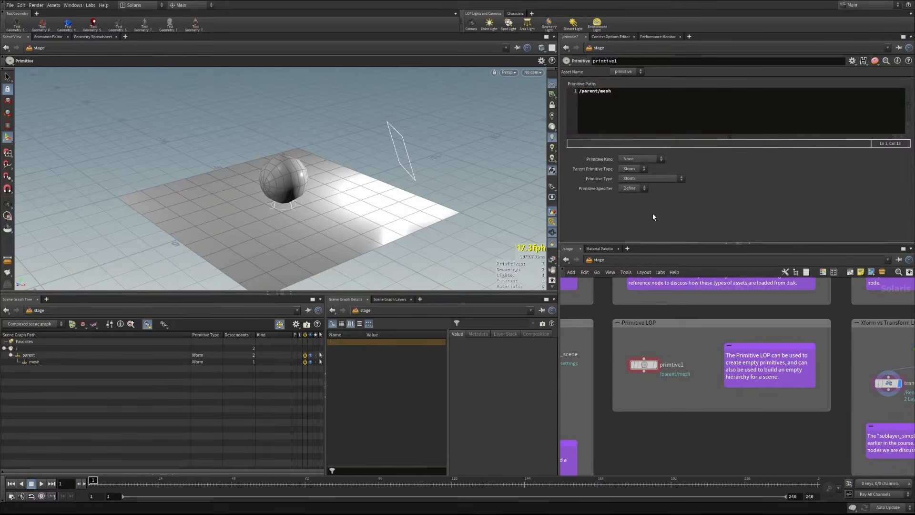
# Add /parent/light and /parent/camera as further primitive paths on separate lines
pyautogui.click(614, 94)
pyautogui.press('Return')
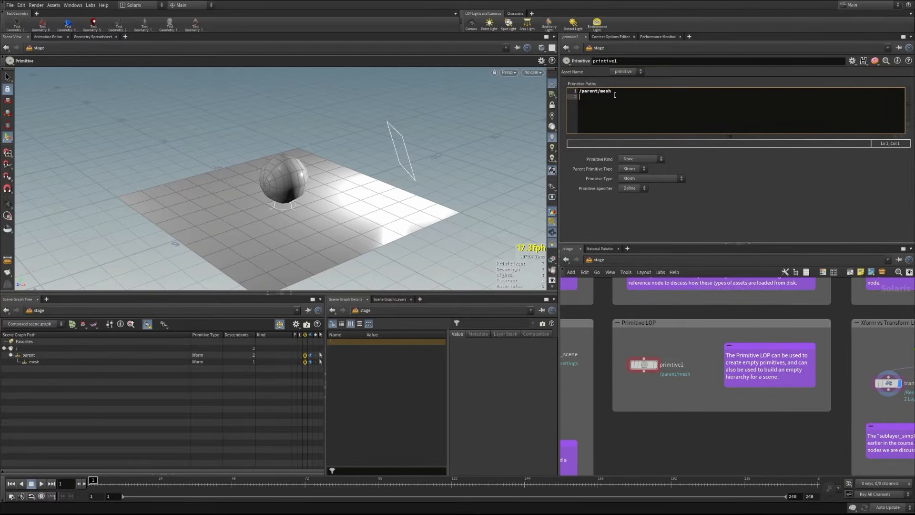
pyautogui.write('/parent/light')
pyautogui.press('Return')
pyautogui.write('/parent/camera')
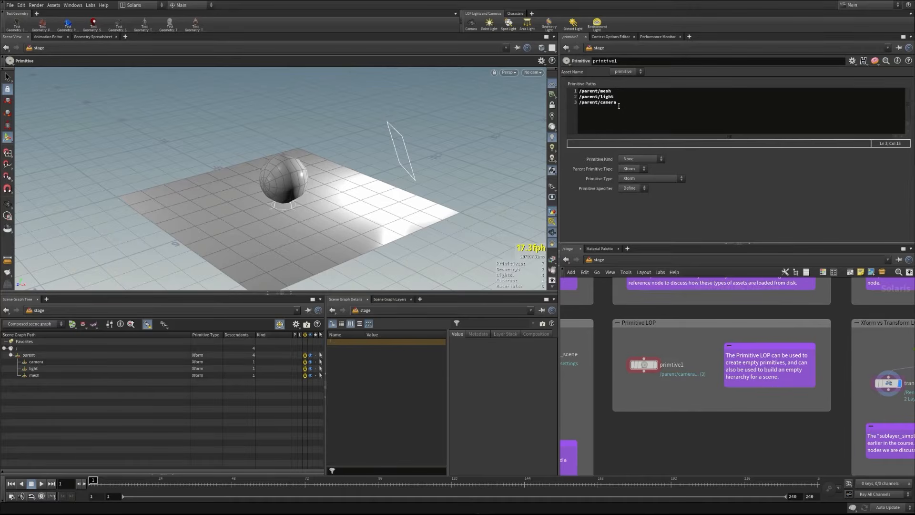
pyautogui.moveTo(619, 104); pyautogui.dragTo(578, 90)
pyautogui.click(724, 204)
pyautogui.click(628, 107)
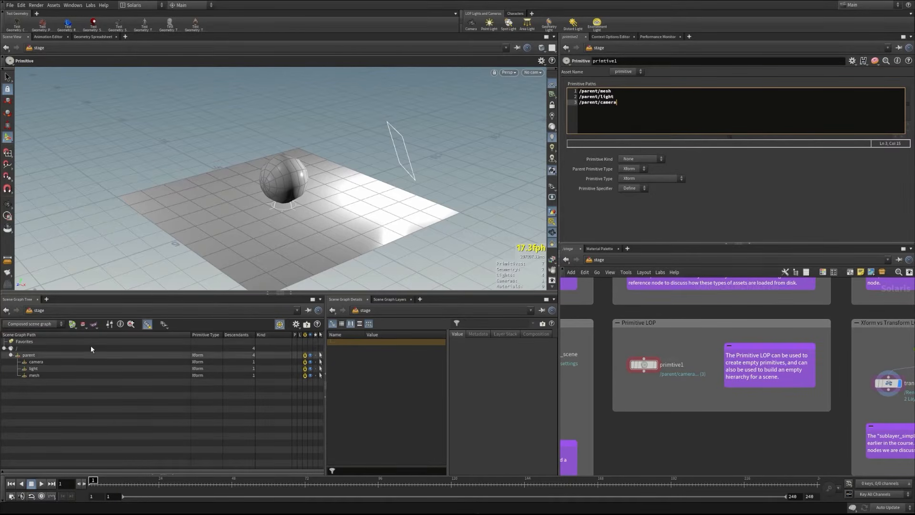
# Try the Component, Group and Assembly primitive kinds on the listed primitives, and set the kind back to None
pyautogui.click(634, 159)
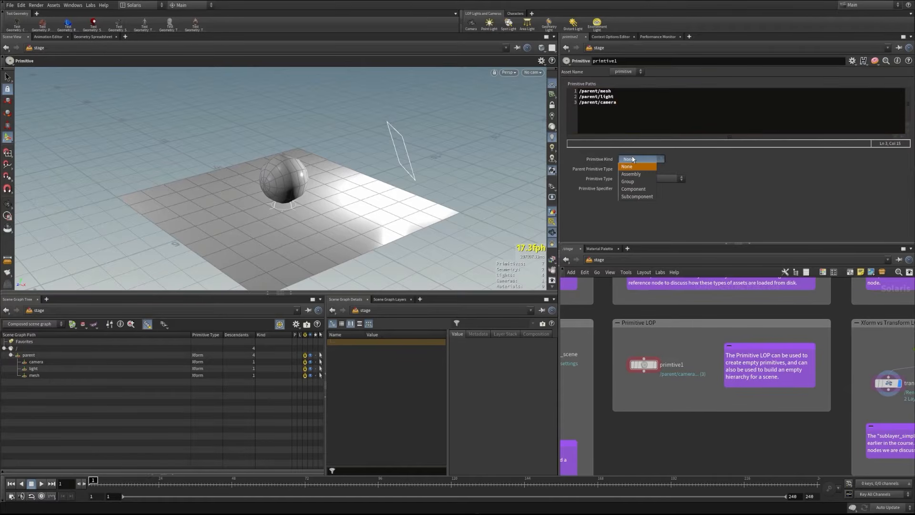
pyautogui.click(635, 188)
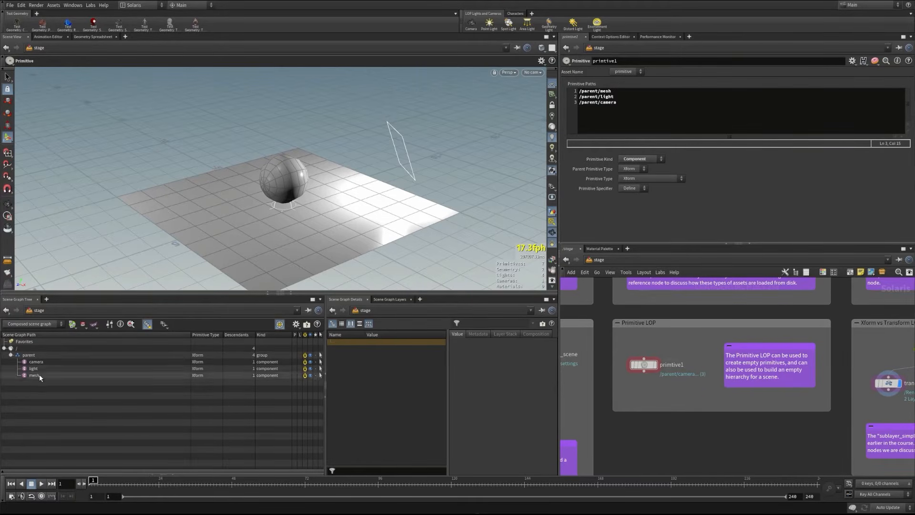
pyautogui.click(631, 159)
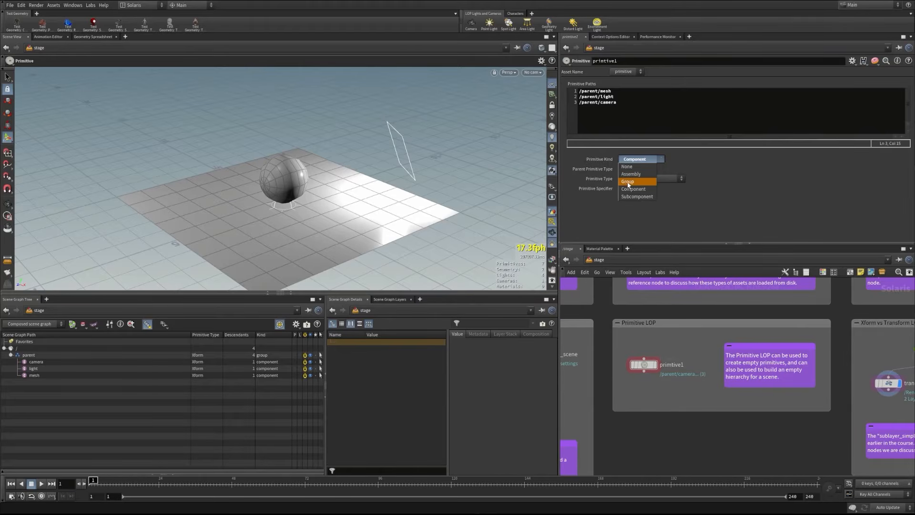
pyautogui.click(628, 181)
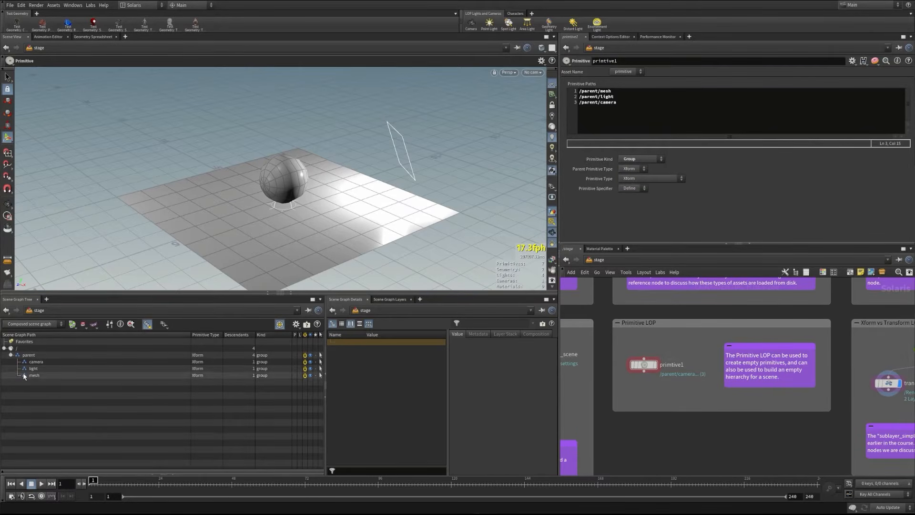
pyautogui.click(623, 159)
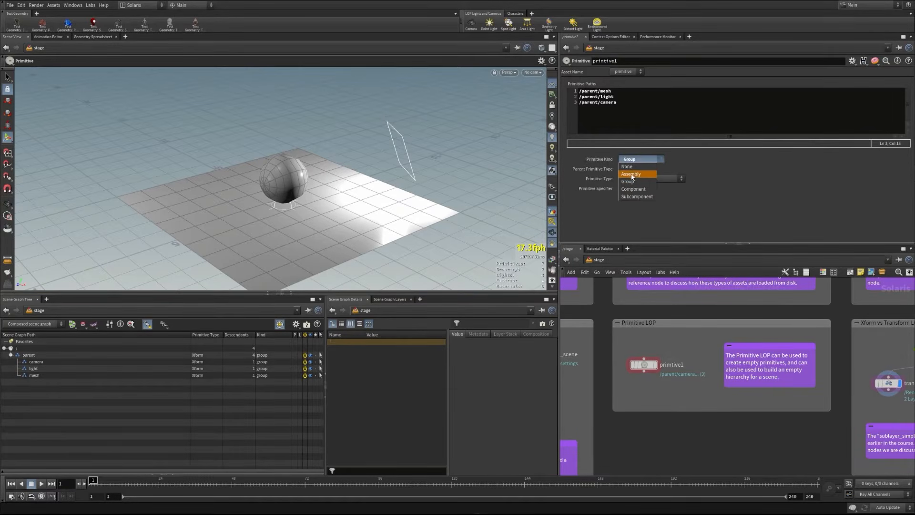
pyautogui.click(632, 173)
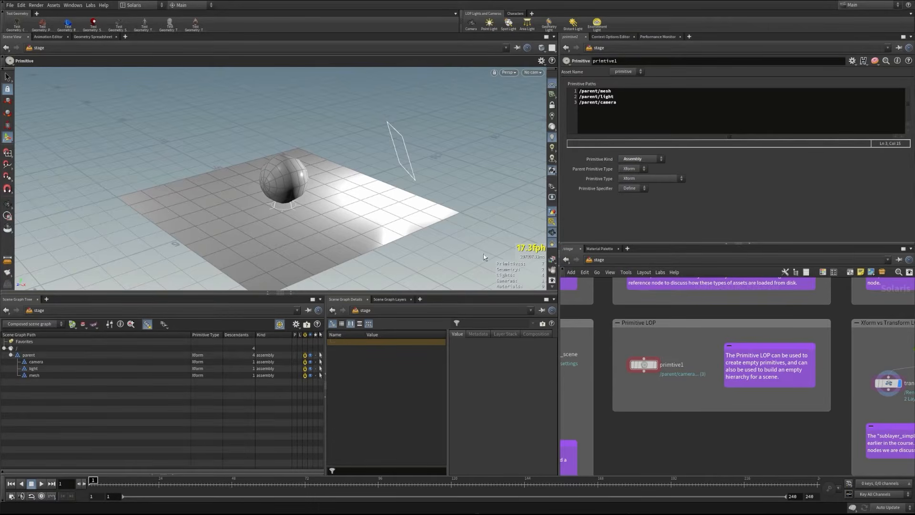
pyautogui.click(638, 159)
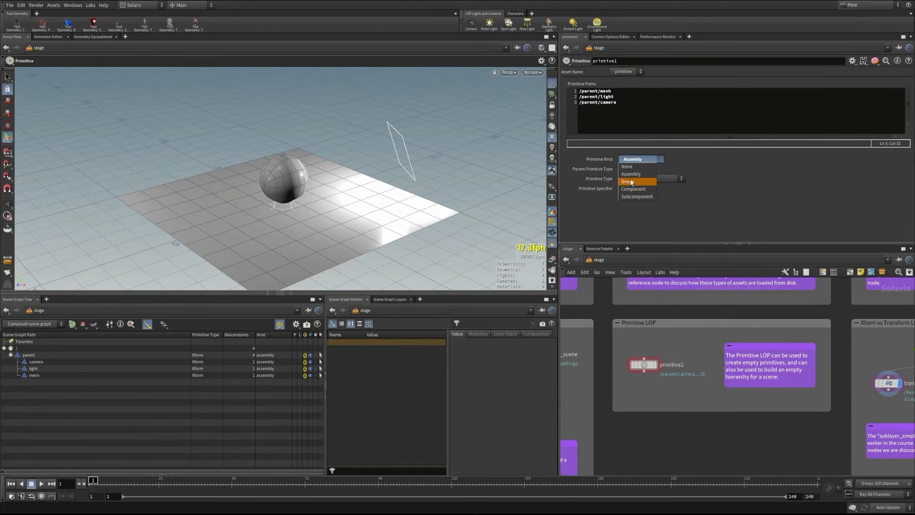
pyautogui.click(631, 166)
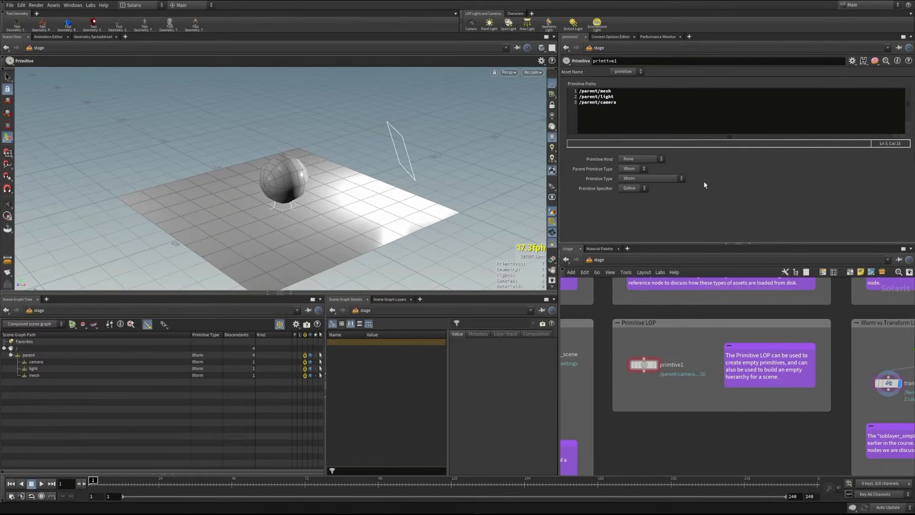
# Try the parent primitive type options for the parent primitive and leave the type at Xform
pyautogui.click(632, 168)
pyautogui.click(630, 170)
pyautogui.click(631, 168)
pyautogui.click(629, 177)
pyautogui.click(625, 171)
pyautogui.click(629, 189)
# Look through the available primitive types and set the listed primitives' type to Camera
pyautogui.click(642, 179)
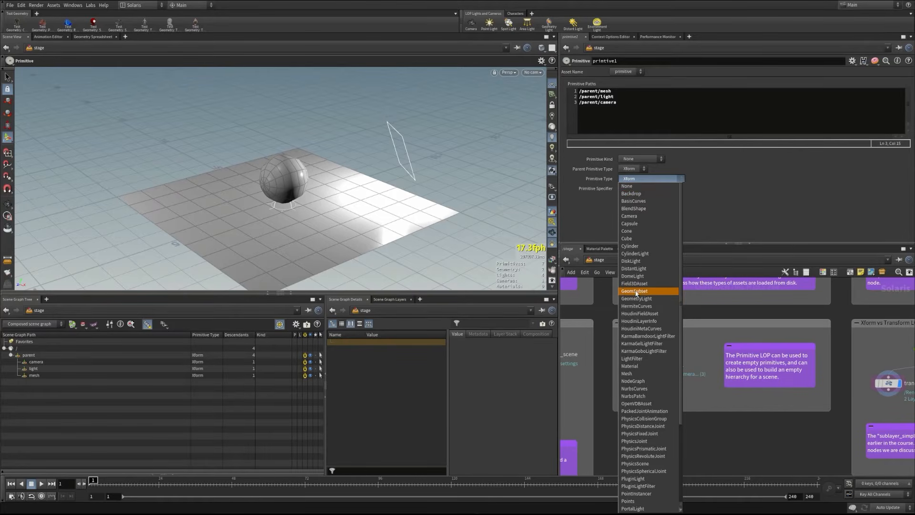
pyautogui.scroll(-5, 648, 293)
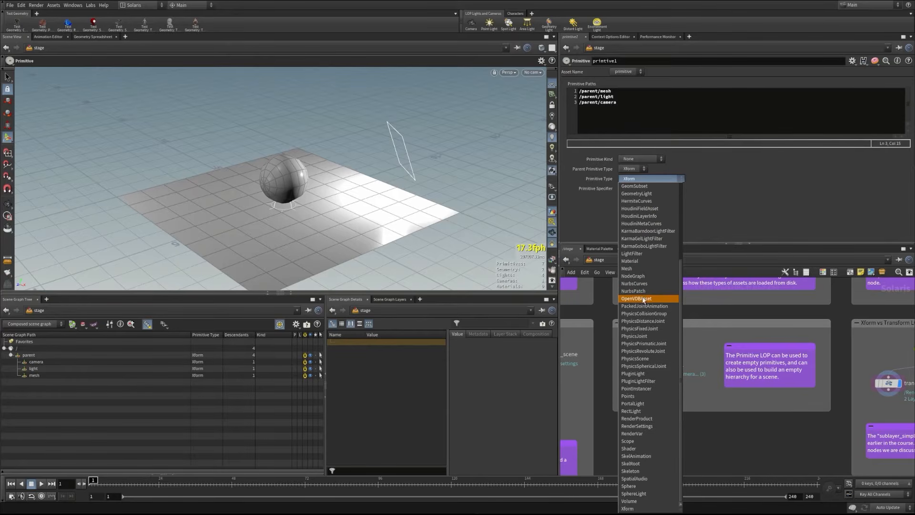
pyautogui.scroll(5, 642, 298)
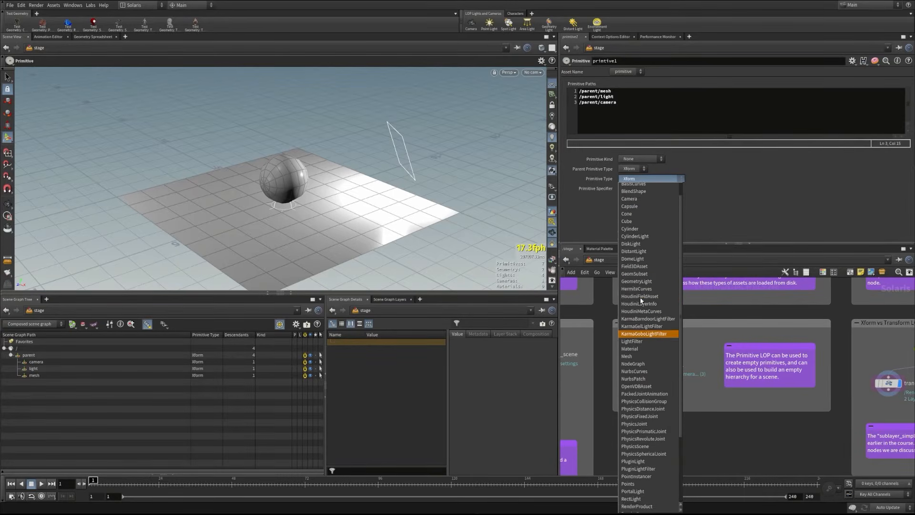
pyautogui.scroll(-4, 639, 303)
pyautogui.scroll(4, 639, 301)
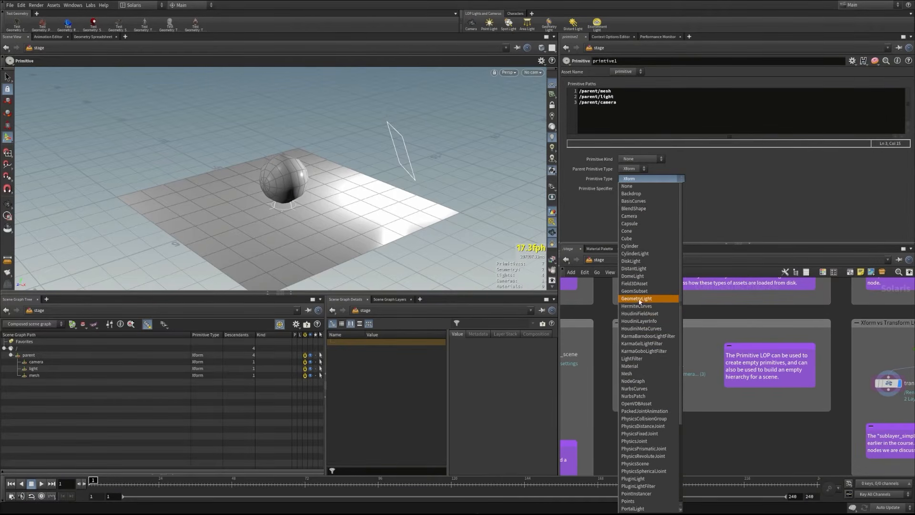
pyautogui.click(638, 217)
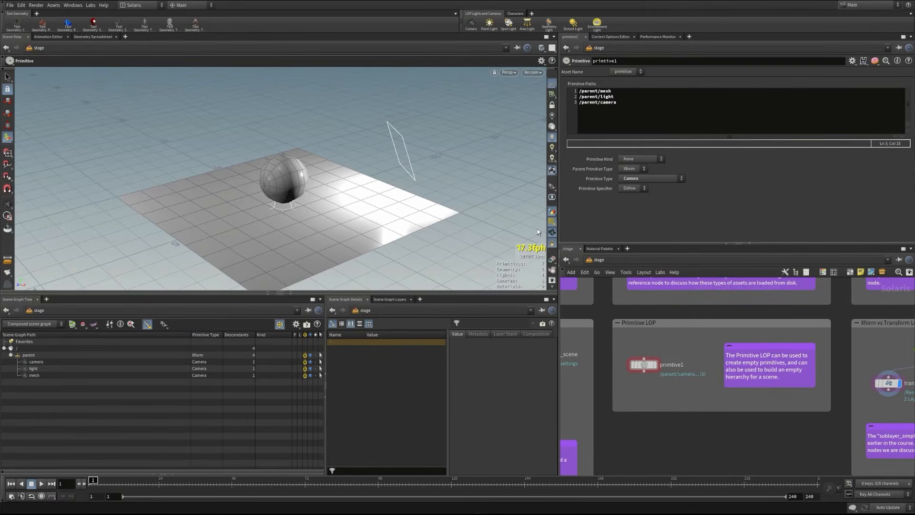
# Save the scene file and rename the child in the first primitive path from mesh to cam1
pyautogui.moveTo(611, 90); pyautogui.dragTo(600, 90)
pyautogui.hotkey('ctrl', 's')
pyautogui.write('cam1')
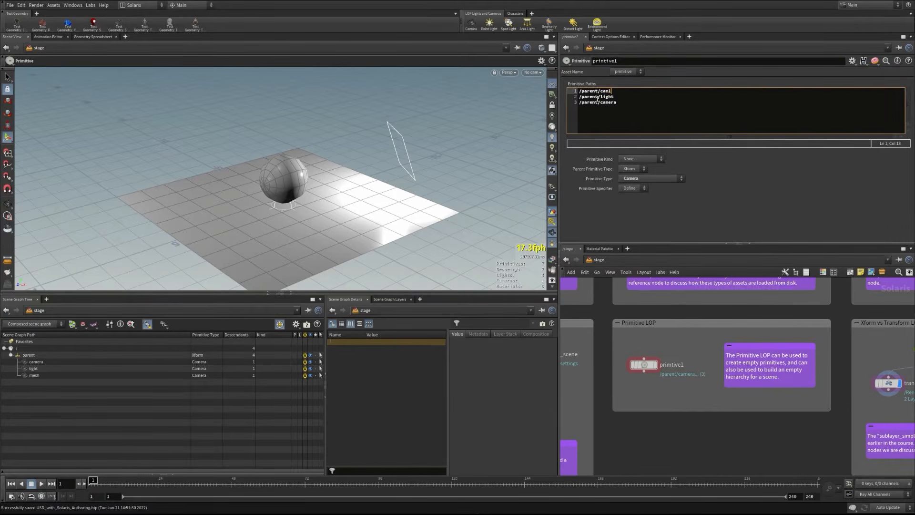
# Change the second and third paths of the Primitive node to /parent/cam2 and /parent/cam3
pyautogui.moveTo(615, 96); pyautogui.dragTo(601, 96)
pyautogui.write('cam2')
pyautogui.click(618, 103)
pyautogui.press('BackSpace')
pyautogui.press('BackSpace')
pyautogui.press('BackSpace')
pyautogui.write('3')
pyautogui.click(641, 208)
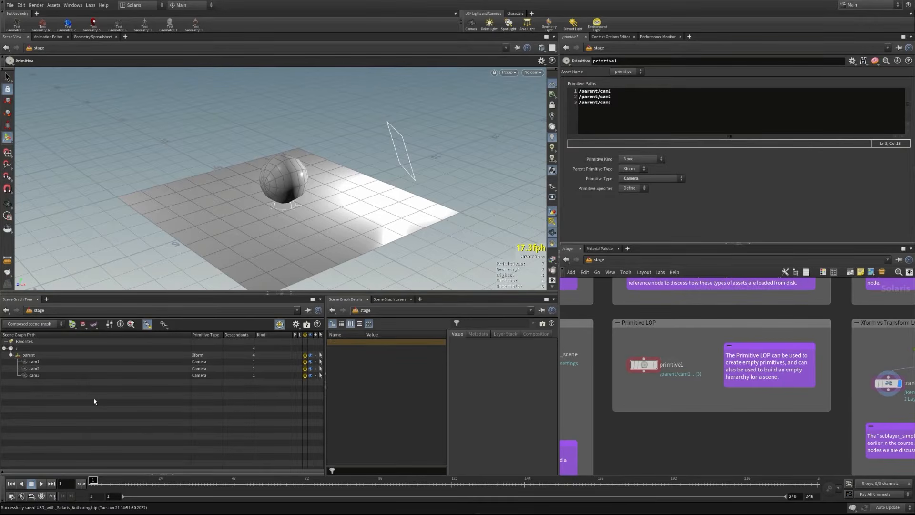
# Display the Primitive node's output so its three cameras can be viewed in the viewport
pyautogui.click(654, 365)
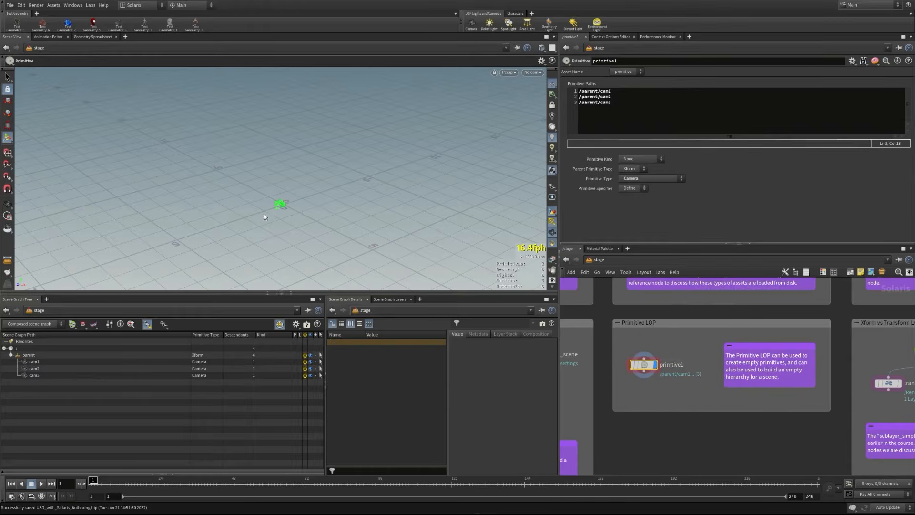
pyautogui.press('Escape')
pyautogui.moveTo(273, 207); pyautogui.dragTo(373, 177)
pyautogui.press('Return')
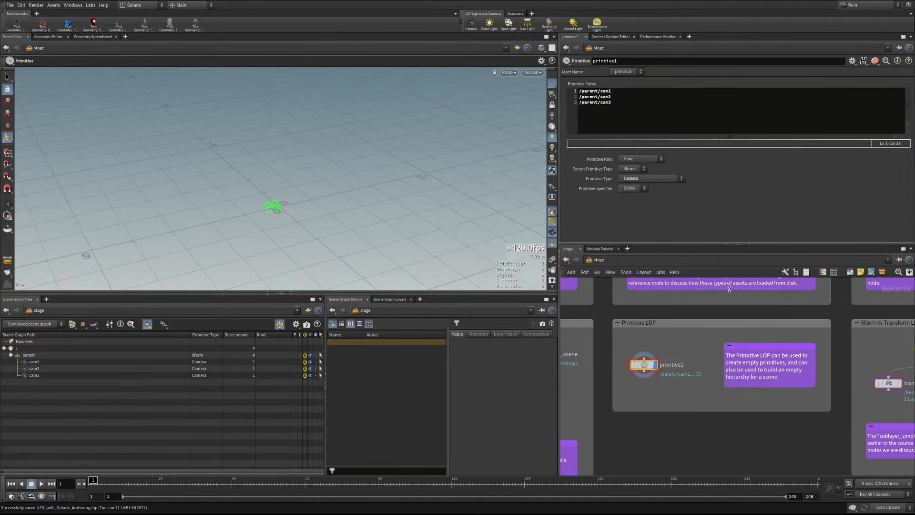
# Add a second Primitive node wired directly below the existing camera Primitive node
pyautogui.moveTo(644, 372); pyautogui.dragTo(641, 358)
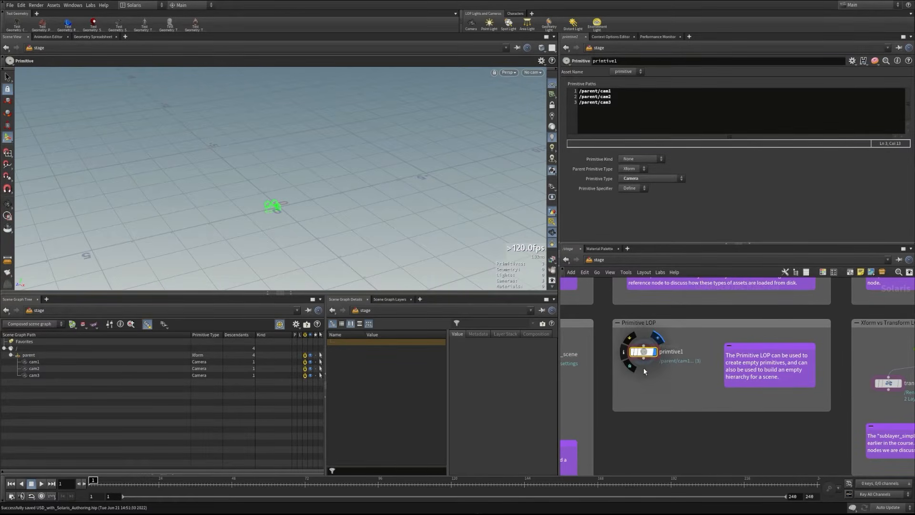
pyautogui.press('Tab')
pyautogui.write('primt')
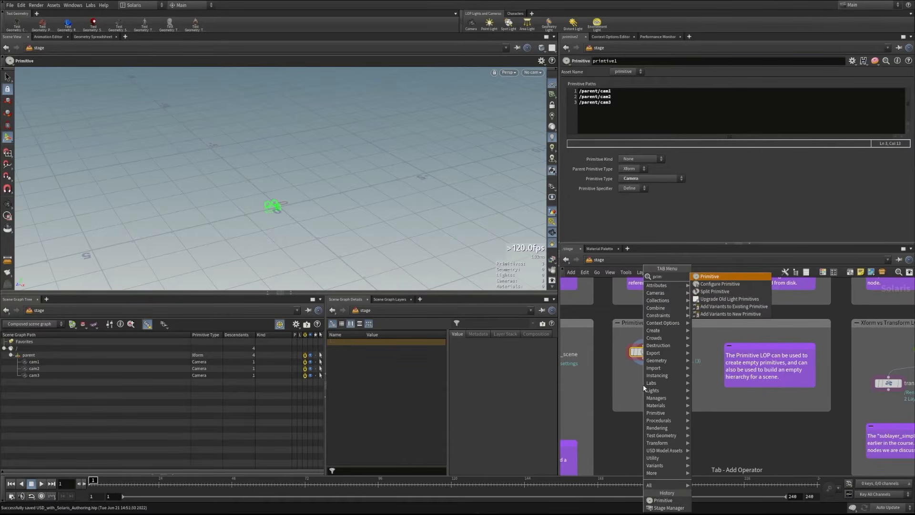
pyautogui.press('Return')
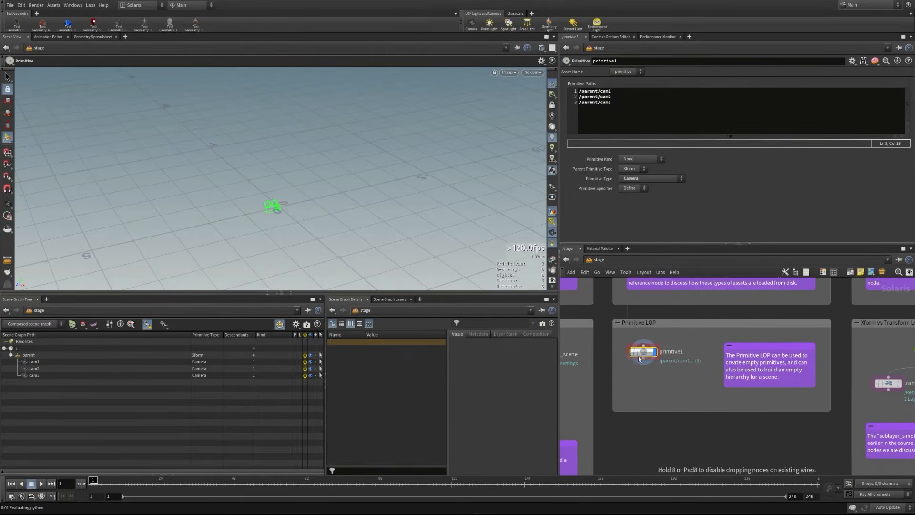
pyautogui.click(642, 384)
pyautogui.moveTo(657, 381)
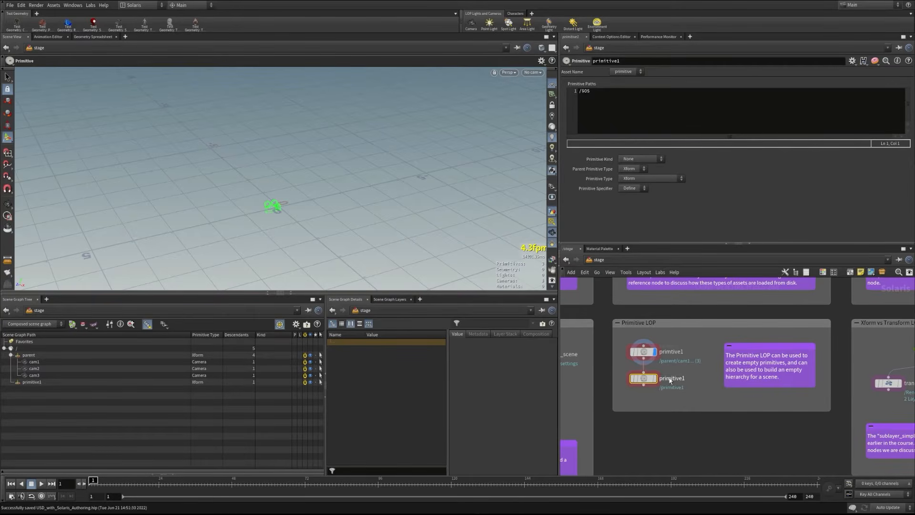
# Give the new Primitive node the paths /lights/disklight1, /lights/disklight2 and /lights/disklight3, with primitive type DiskLight
pyautogui.doubleClick(581, 91)
pyautogui.write('/lights')
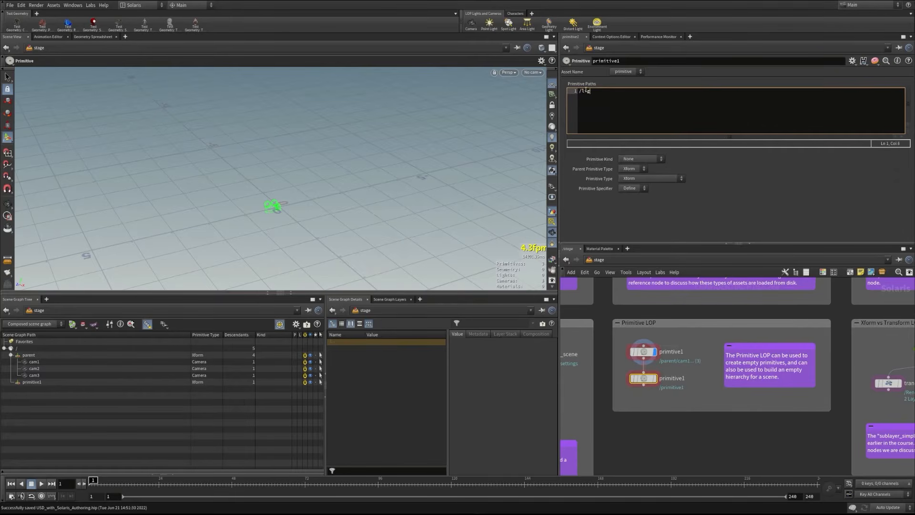
pyautogui.write('/disklight1')
pyautogui.hotkey('ctrl', 'a')
pyautogui.hotkey('ctrl', 'c')
pyautogui.click(663, 92)
pyautogui.press('Return')
pyautogui.hotkey('ctrl', 'v')
pyautogui.press('Return')
pyautogui.hotkey('ctrl', 'v')
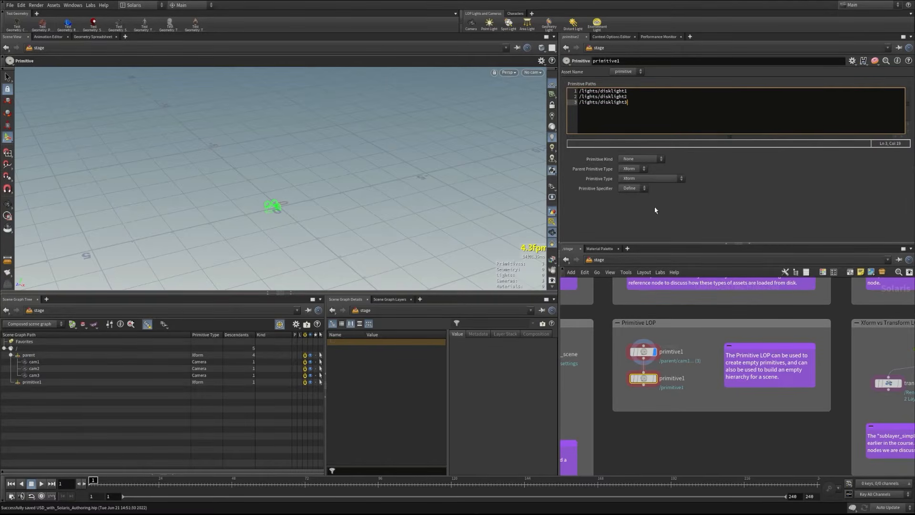
pyautogui.click(644, 179)
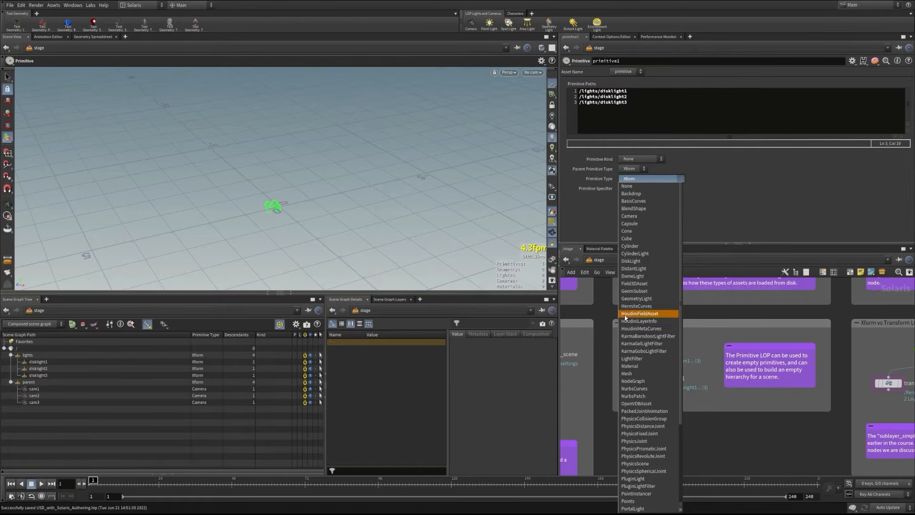
pyautogui.click(631, 261)
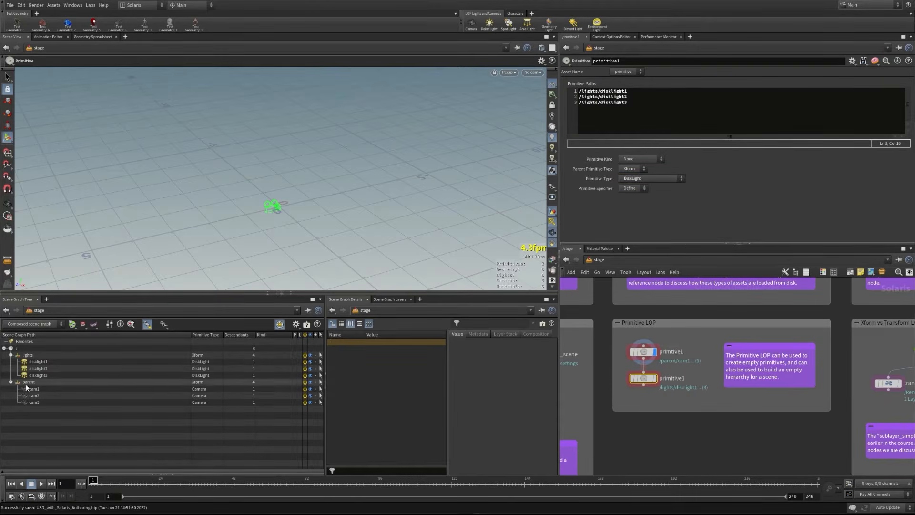
# Replace the parent name with "cameras" in all three paths of the camera Primitive node
pyautogui.click(644, 350)
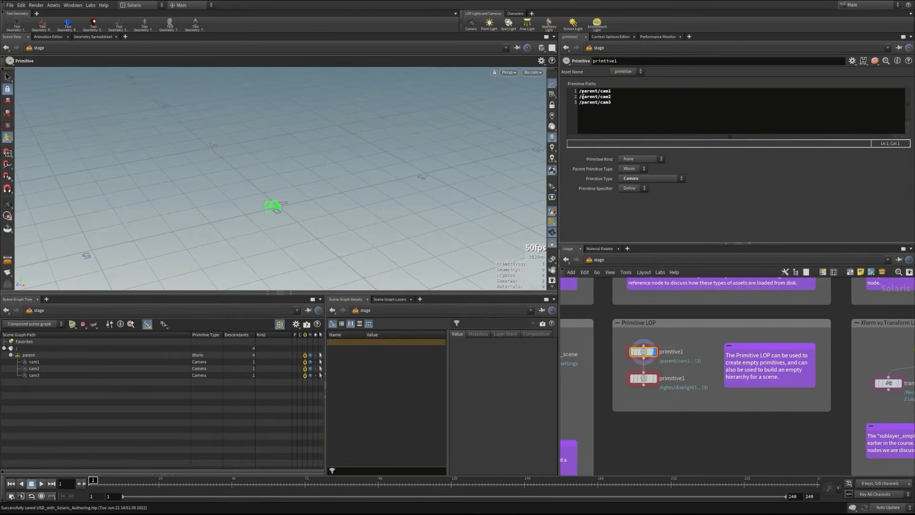
pyautogui.moveTo(598, 91)
pyautogui.mouseDown()
pyautogui.moveTo(581, 97)
pyautogui.moveTo(598, 103)
pyautogui.mouseUp()
pyautogui.write('cameras')
pyautogui.hotkey('ctrl', 'c')
pyautogui.hotkey('ctrl', 'v')
pyautogui.hotkey('ctrl', 'v')
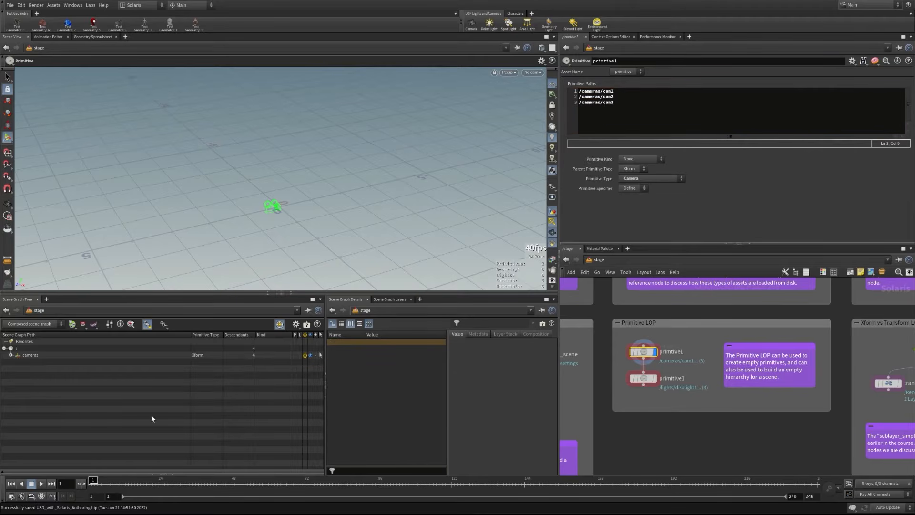
# Display the disk light Primitive node and expand the cameras branch in the scene graph
pyautogui.click(643, 378)
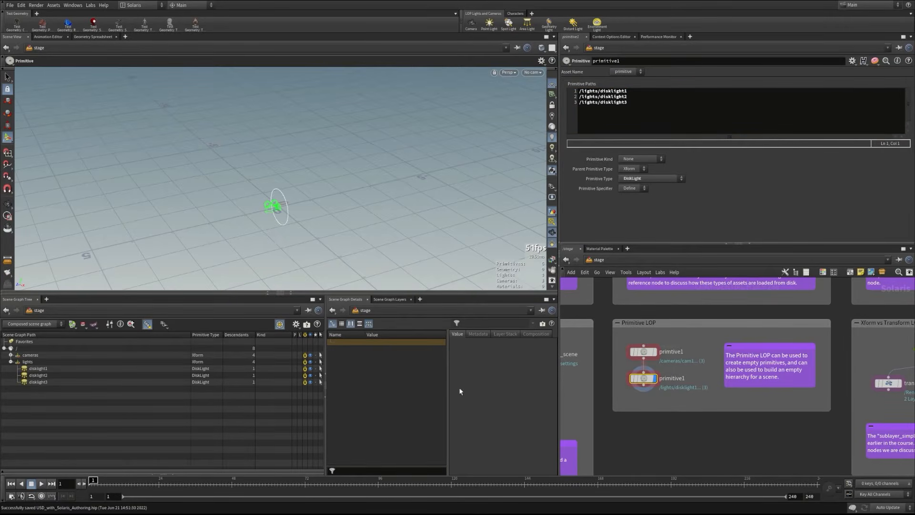
pyautogui.click(11, 355)
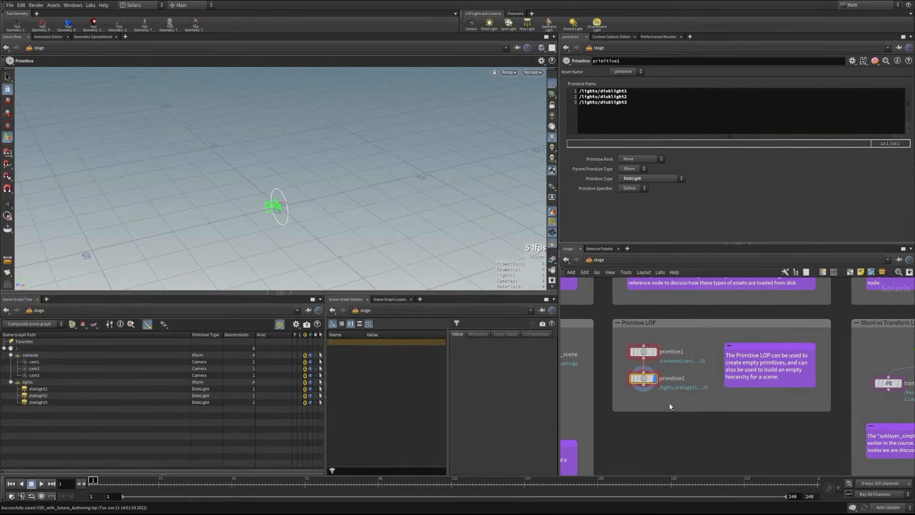
pyautogui.click(662, 425)
# Set the primitive specifier of the disk light Primitive node to Over
pyautogui.click(633, 190)
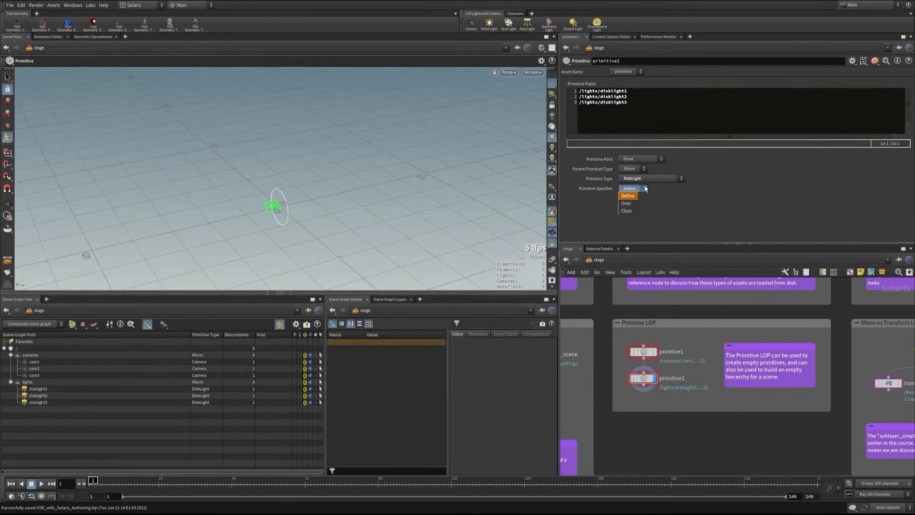
pyautogui.click(579, 207)
pyautogui.click(626, 203)
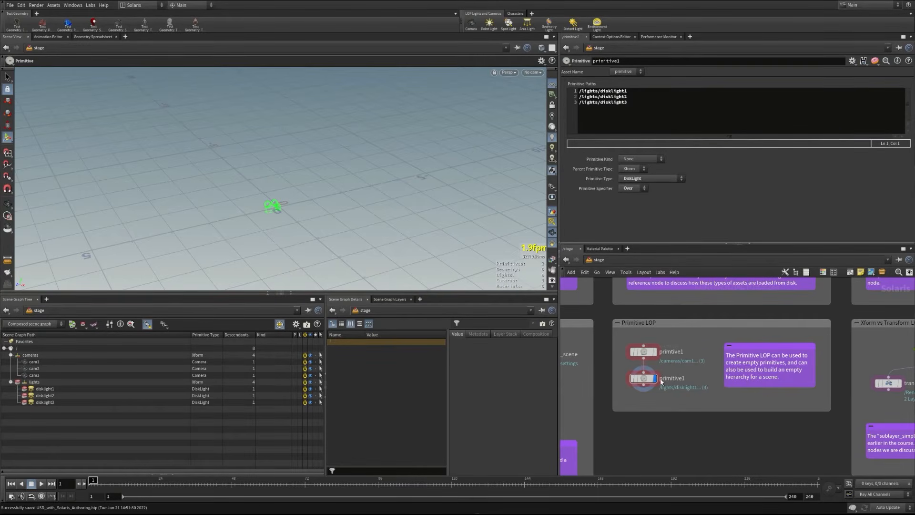
# Rename the disk light Primitive node as lights and the camera Primitive node as cameras
pyautogui.click(677, 378)
pyautogui.moveTo(688, 378); pyautogui.dragTo(660, 378)
pyautogui.press('BackSpace')
pyautogui.write('lights')
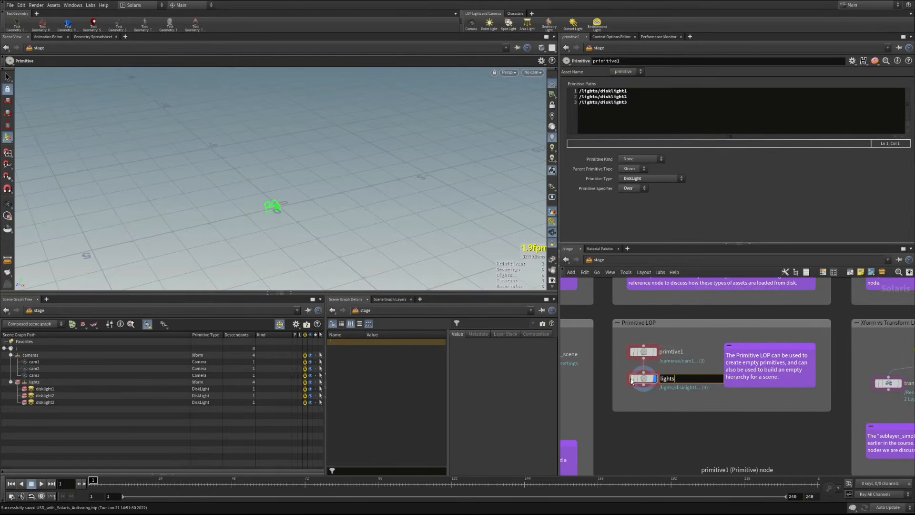
pyautogui.press('Return')
pyautogui.click(672, 351)
pyautogui.write('cameras')
pyautogui.press('Return')
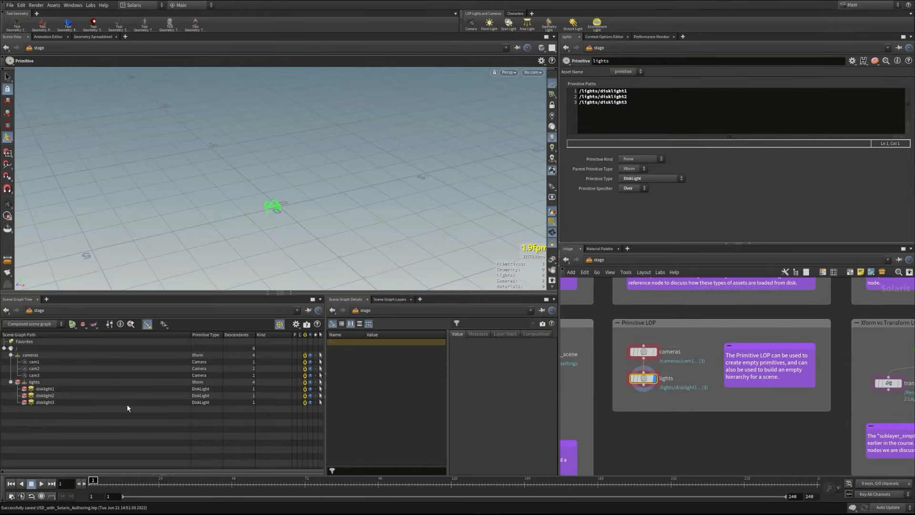
# Try the Class specifier on the lights node, and set its primitive specifier back to Define
pyautogui.click(626, 210)
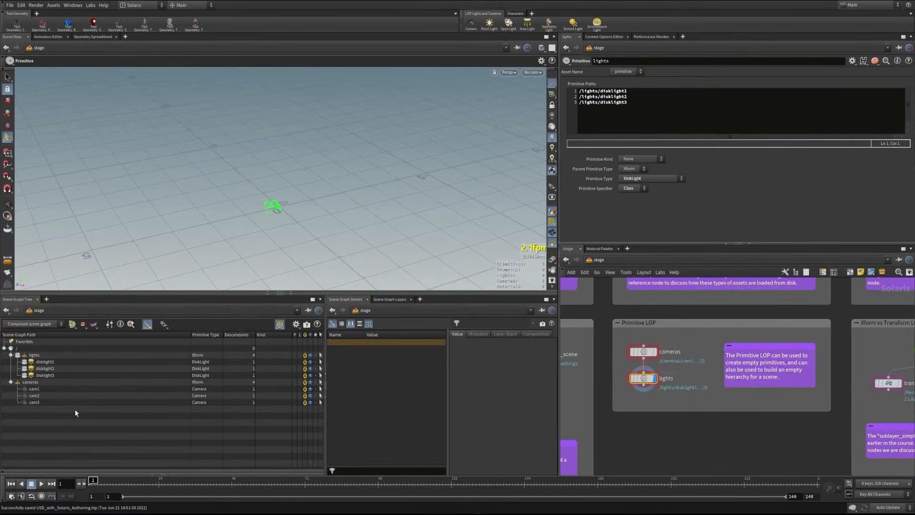
pyautogui.click(640, 190)
pyautogui.click(633, 206)
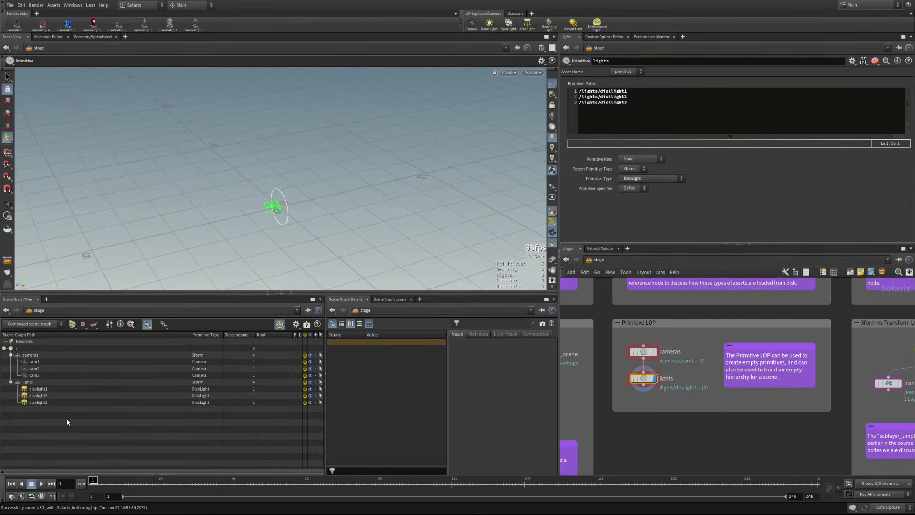
pyautogui.click(637, 443)
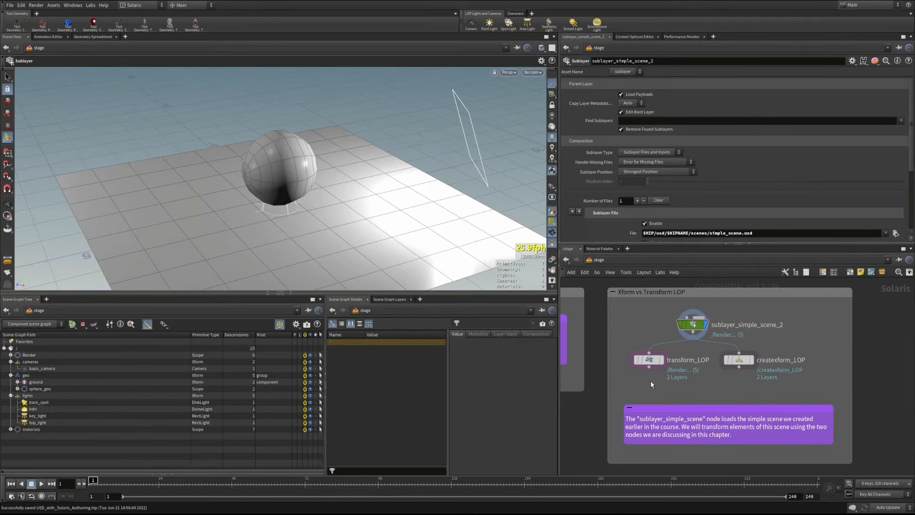
# Expand the Render and materials branches of the simple scene in the scene graph and select the geo primitive
pyautogui.moveTo(695, 294); pyautogui.dragTo(696, 297, button='middle')
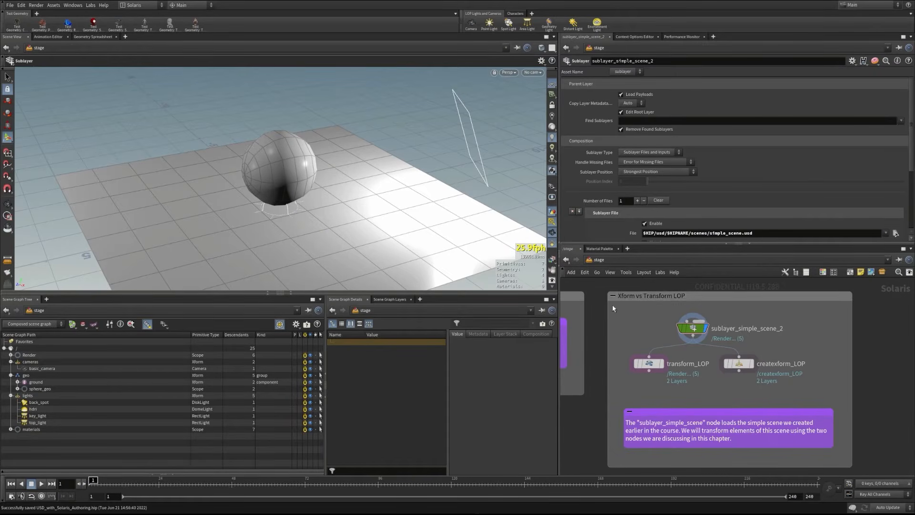
pyautogui.moveTo(634, 332); pyautogui.dragTo(632, 328, button='middle')
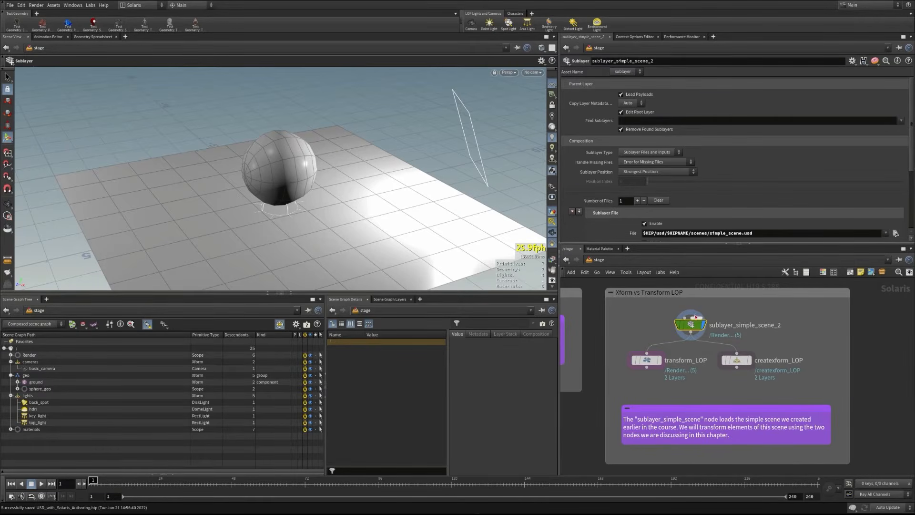
pyautogui.click(10, 356)
pyautogui.click(10, 355)
pyautogui.click(11, 442)
pyautogui.click(138, 388)
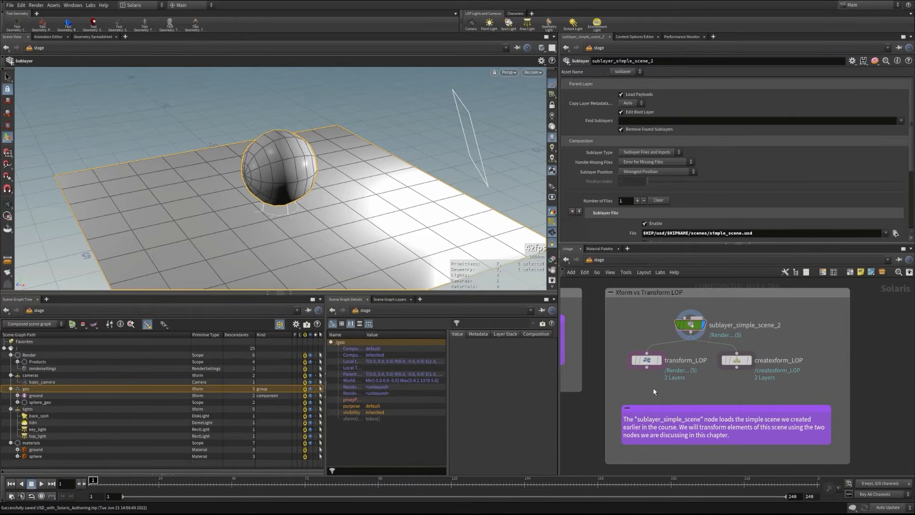
# Look up the Transform and Xform nodes among the available operators using "trans" and "xfo", without adding either
pyautogui.press('Tab')
pyautogui.write('trans')
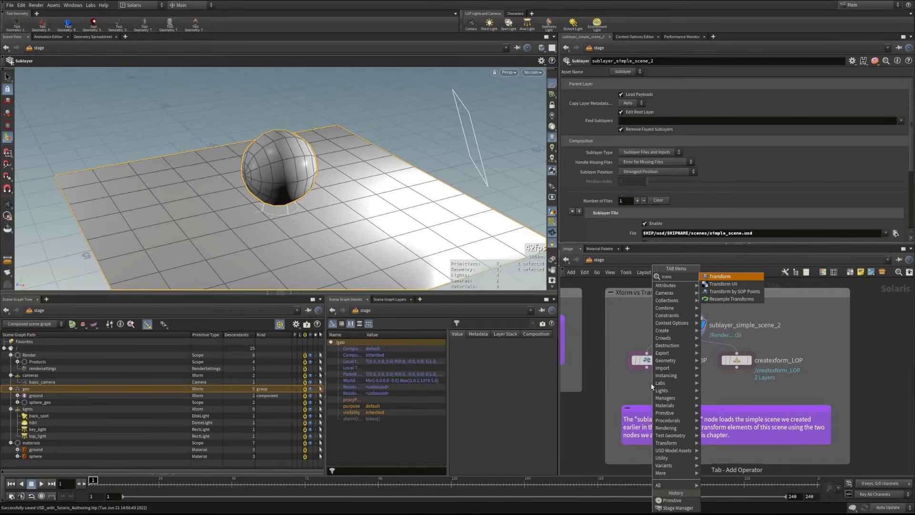
pyautogui.press('BackSpace')
pyautogui.press('BackSpace')
pyautogui.press('BackSpace')
pyautogui.press('BackSpace')
pyautogui.press('BackSpace')
pyautogui.write('xfo')
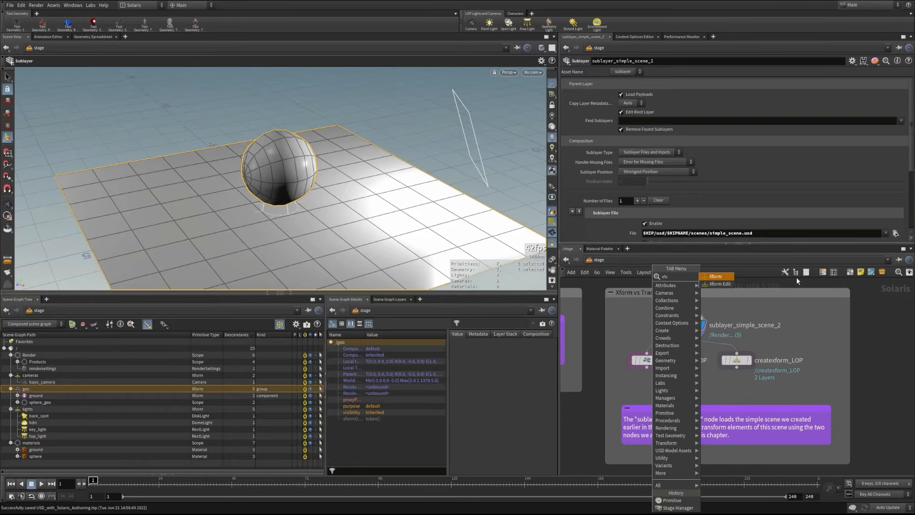
pyautogui.click(817, 327)
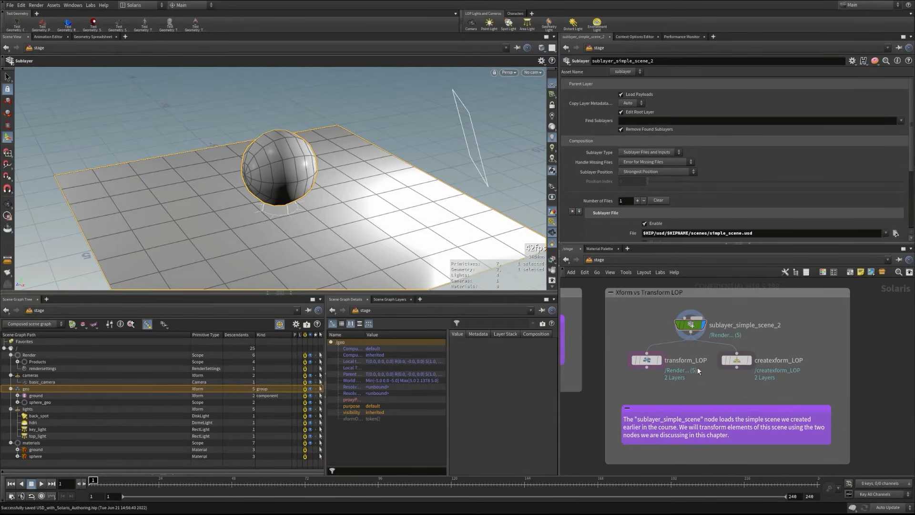
# Compare the parameters of the transform_LOP and createxform_LOP nodes
pyautogui.click(646, 361)
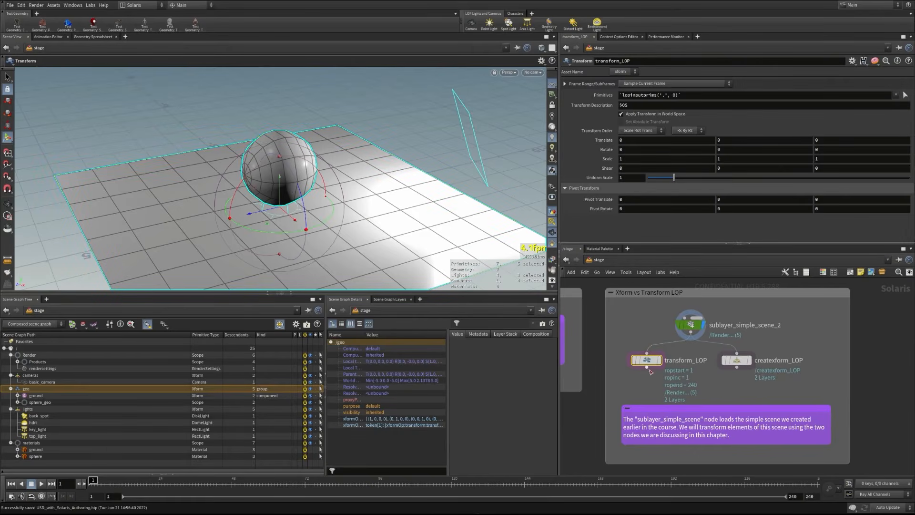
pyautogui.click(737, 362)
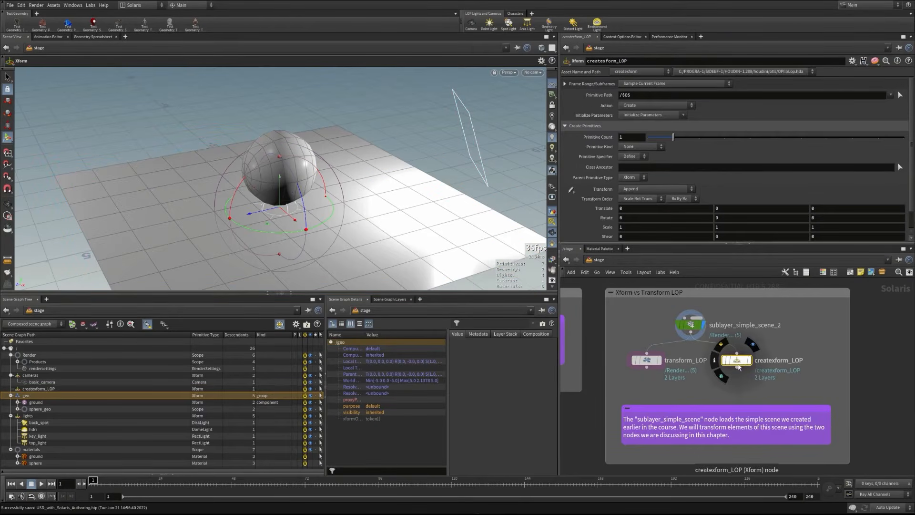
# Display the transform_LOP node and pick /geo from the scene hierarchy as its target primitive
pyautogui.click(658, 361)
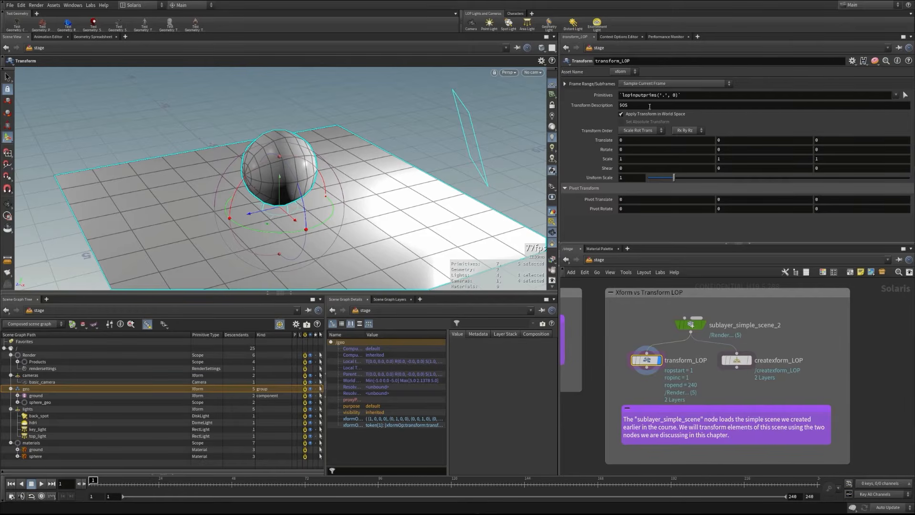
pyautogui.click(904, 95)
pyautogui.moveTo(863, 16); pyautogui.dragTo(602, 91)
pyautogui.click(529, 119)
pyautogui.click(519, 119)
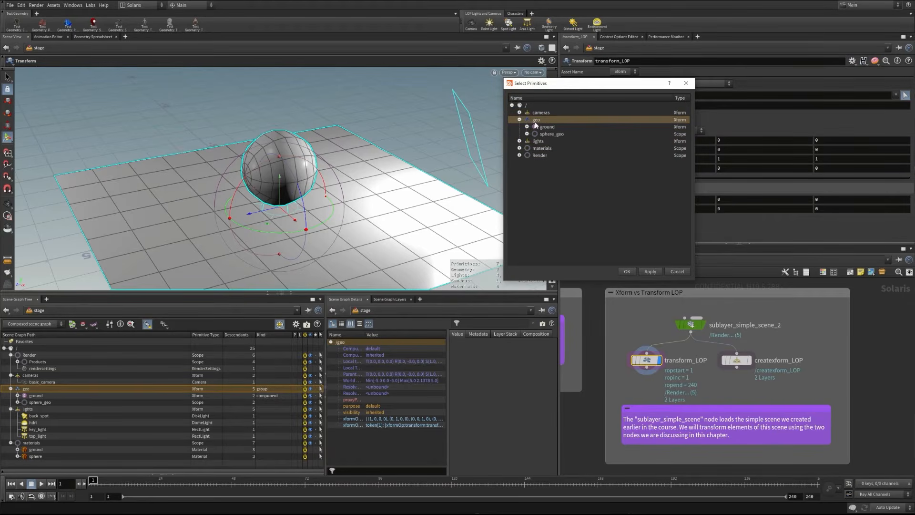
pyautogui.click(625, 272)
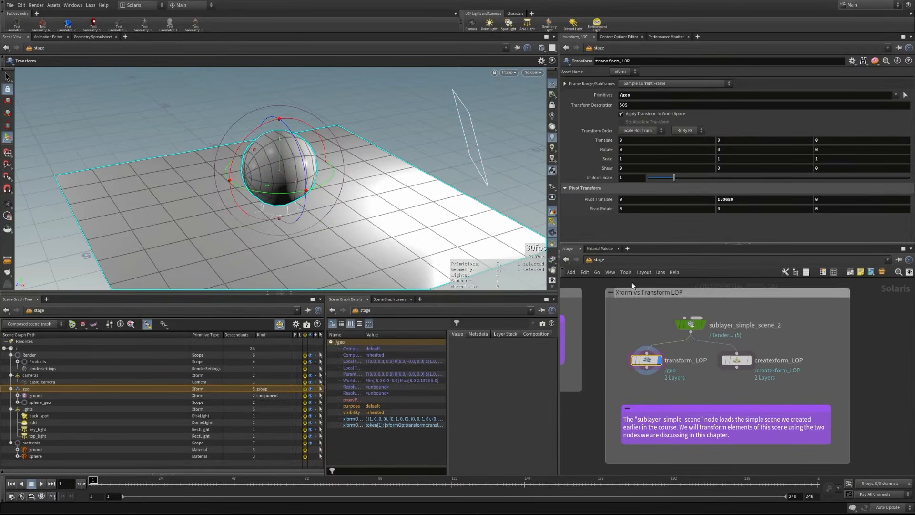
# Try moving the geo primitive with the transform handle in the viewport, and undo the move
pyautogui.moveTo(279, 139); pyautogui.dragTo(264, 97)
pyautogui.hotkey('ctrl', 'z')
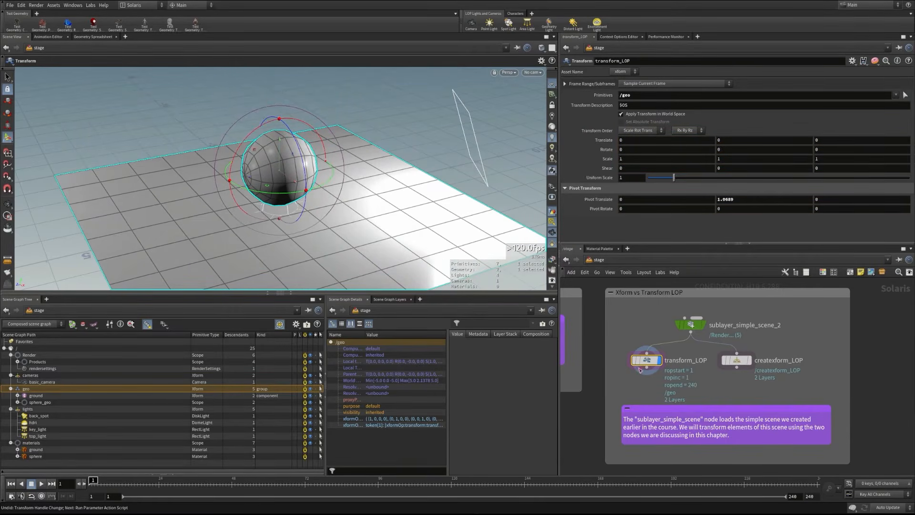
# Select and display the createxform_LOP node
pyautogui.click(744, 363)
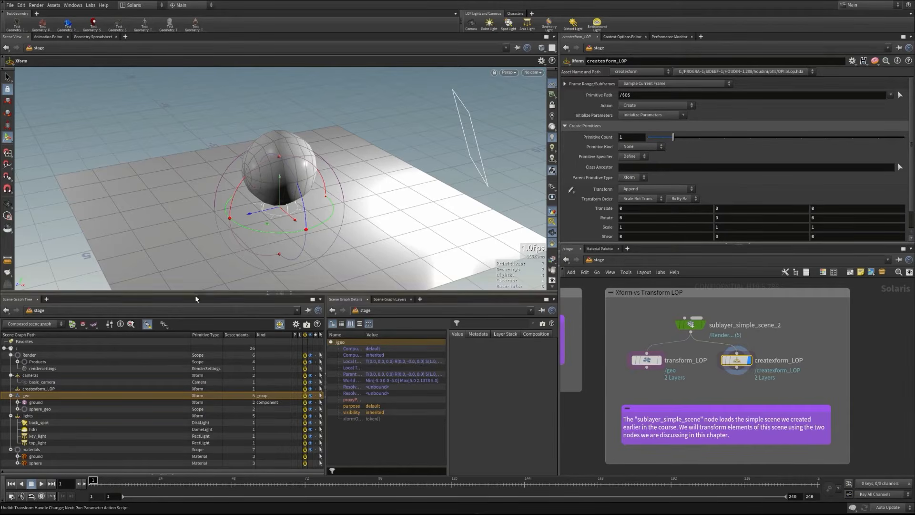
# Collapse the expanded branches of the scene hierarchy and select the createxform_LOP primitive to view its details
pyautogui.click(10, 355)
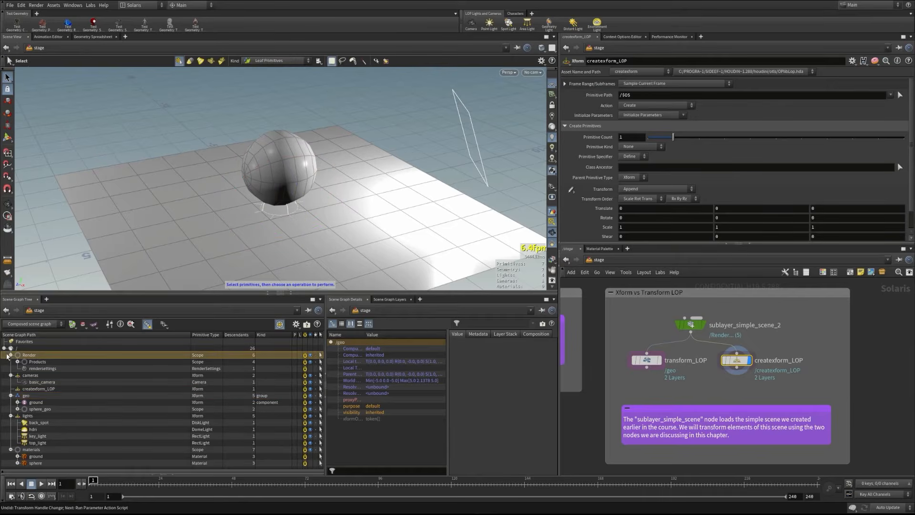
pyautogui.click(10, 361)
pyautogui.click(10, 375)
pyautogui.click(10, 382)
pyautogui.click(10, 388)
pyautogui.click(36, 369)
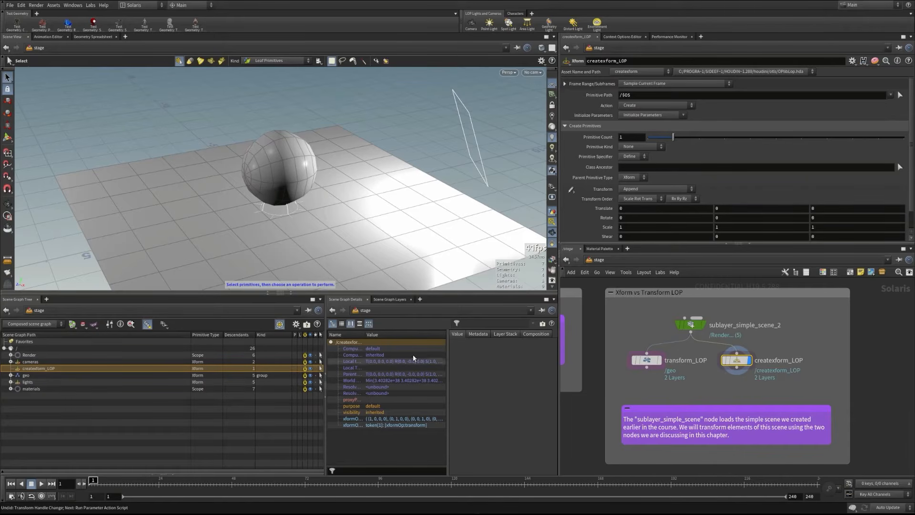
# Rename the createxform_LOP node as new_primitive
pyautogui.doubleClick(775, 360)
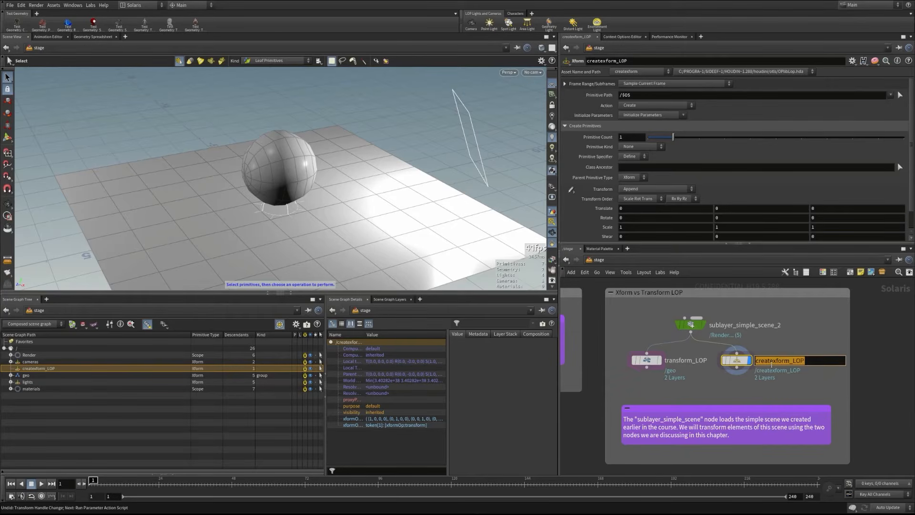
pyautogui.write('new_primitiver')
pyautogui.press('BackSpace')
pyautogui.press('Return')
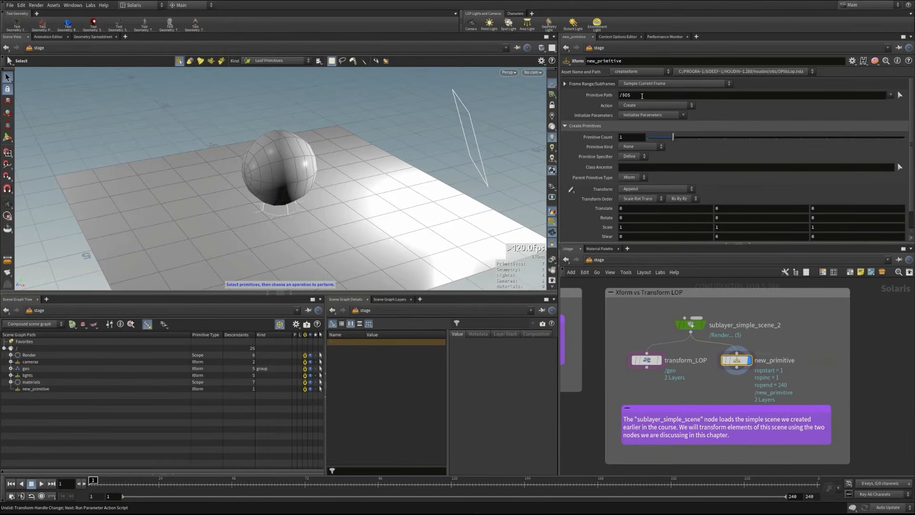
# Set the new_primitive node's primitive path to /parent/$OS
pyautogui.click(619, 94)
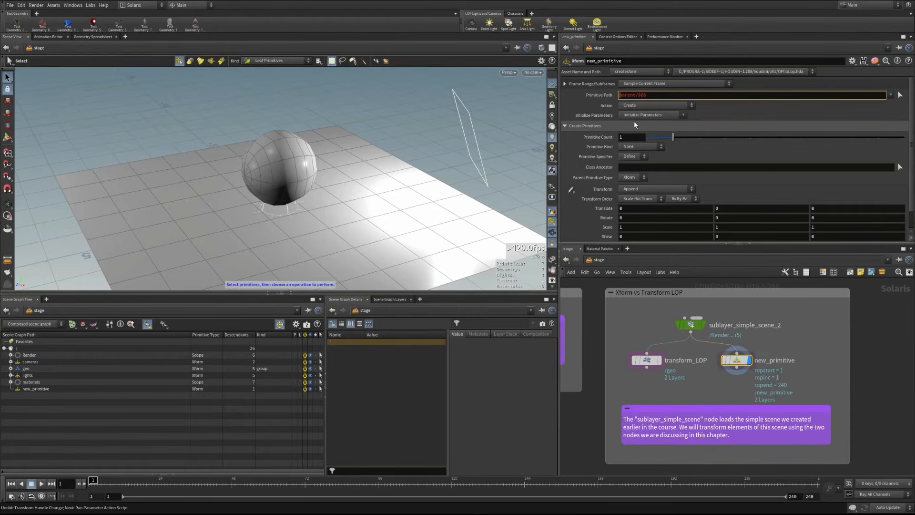
pyautogui.press('Return')
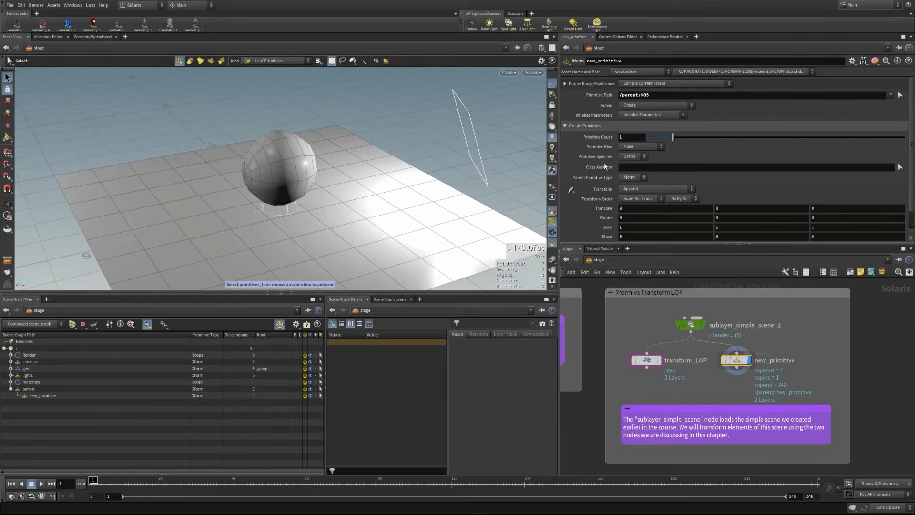
# Examine the new_primitive node's options for primitive kind, specifier, class ancestor and parent primitive type
pyautogui.click(638, 147)
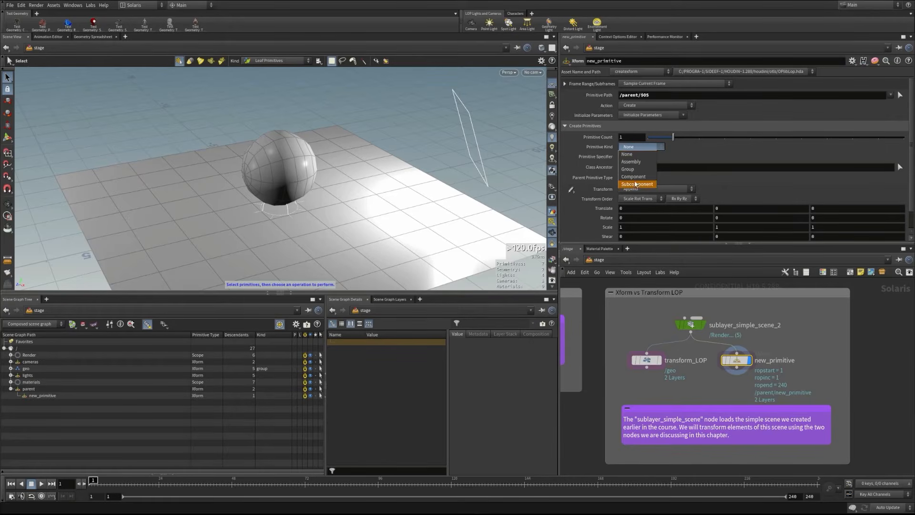
pyautogui.click(683, 162)
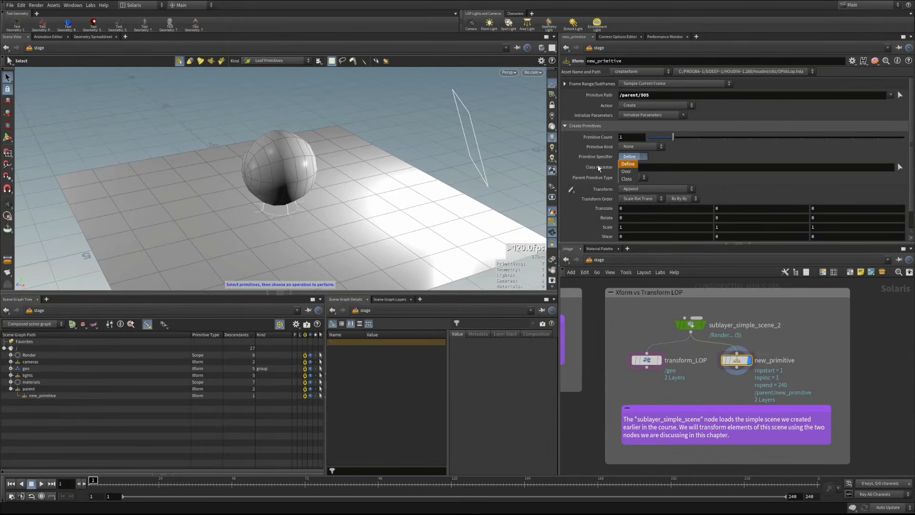
pyautogui.click(622, 178)
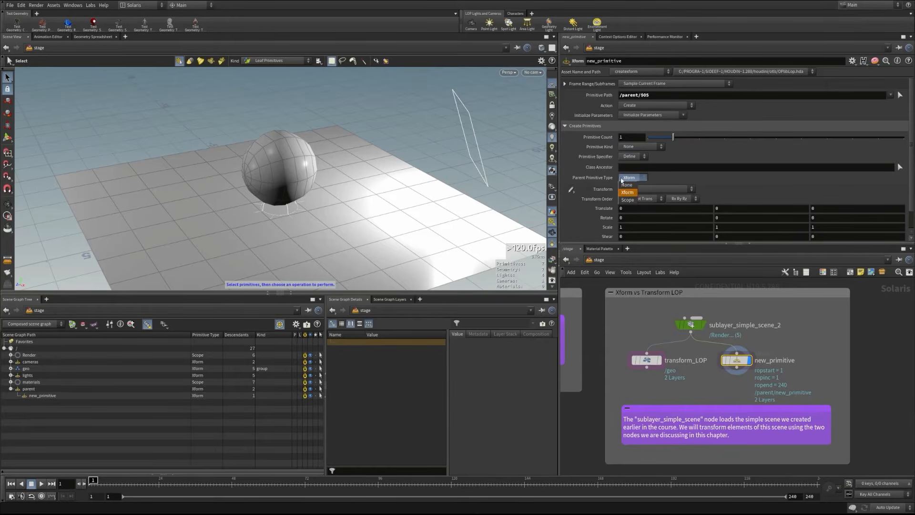
pyautogui.click(685, 176)
pyautogui.moveTo(600, 168); pyautogui.dragTo(622, 169)
pyautogui.click(719, 185)
# Remove the parent level from the primitive path so that it reads /$OS
pyautogui.moveTo(622, 95); pyautogui.dragTo(637, 95)
pyautogui.press('Delete')
pyautogui.press('Return')
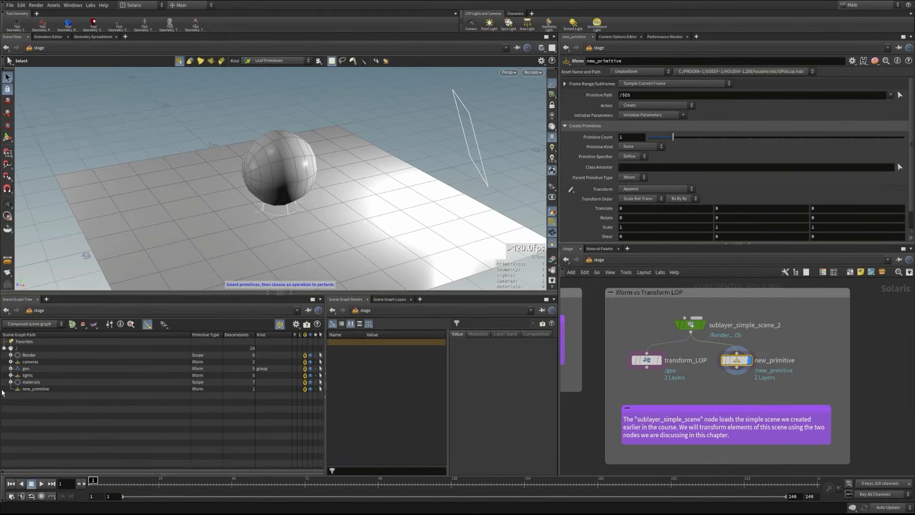
# Switch the new_primitive node's action to Edit and set its target primitives to /geo
pyautogui.click(633, 105)
pyautogui.click(626, 112)
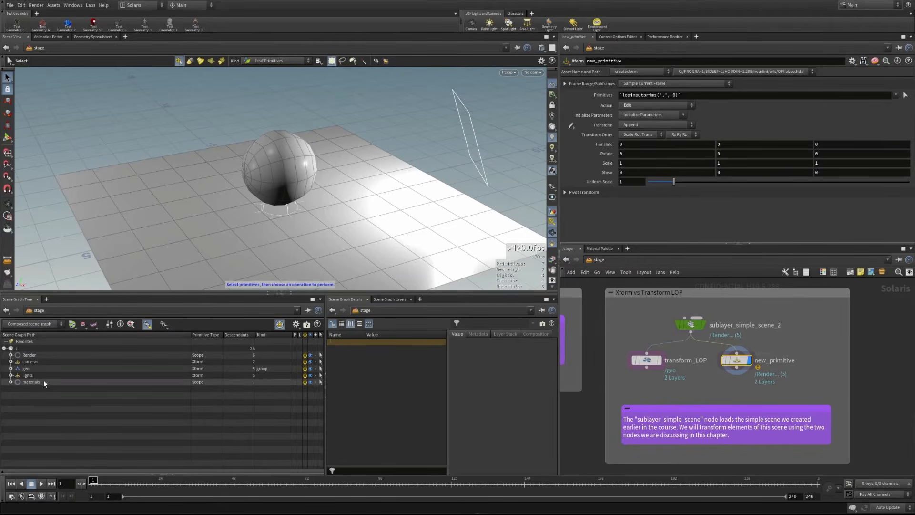
pyautogui.click(25, 368)
pyautogui.click(636, 90)
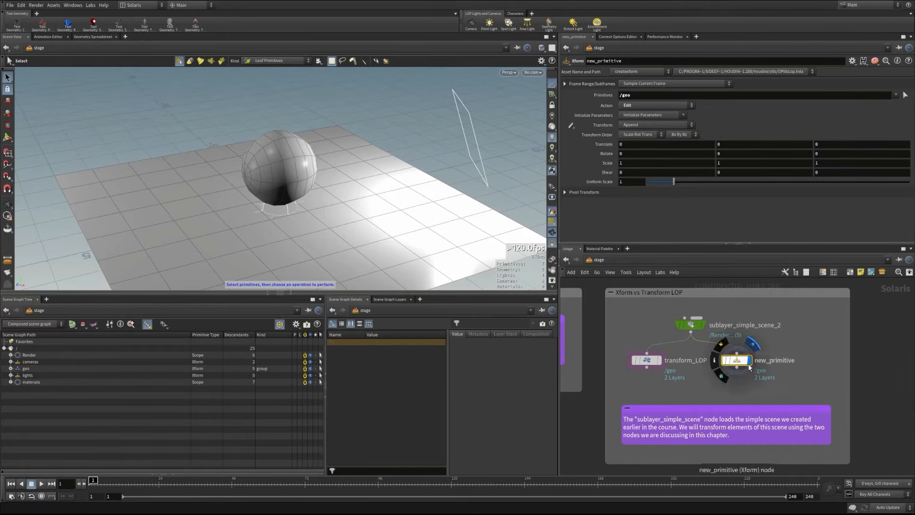
# Activate the new_primitive node's transform handle in the viewport and move the geo primitive upward
pyautogui.press('Return')
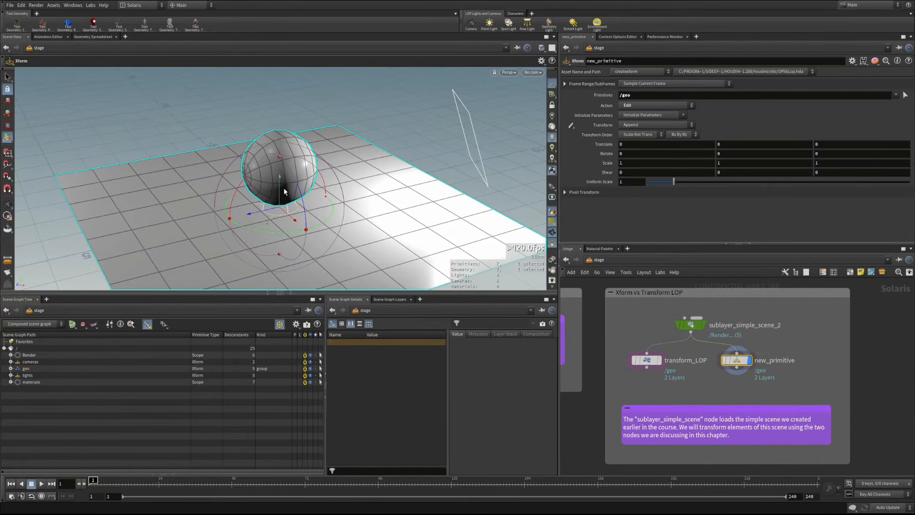
pyautogui.moveTo(280, 182); pyautogui.dragTo(279, 123)
pyautogui.moveTo(637, 155); pyautogui.dragTo(480, 115, button='middle')
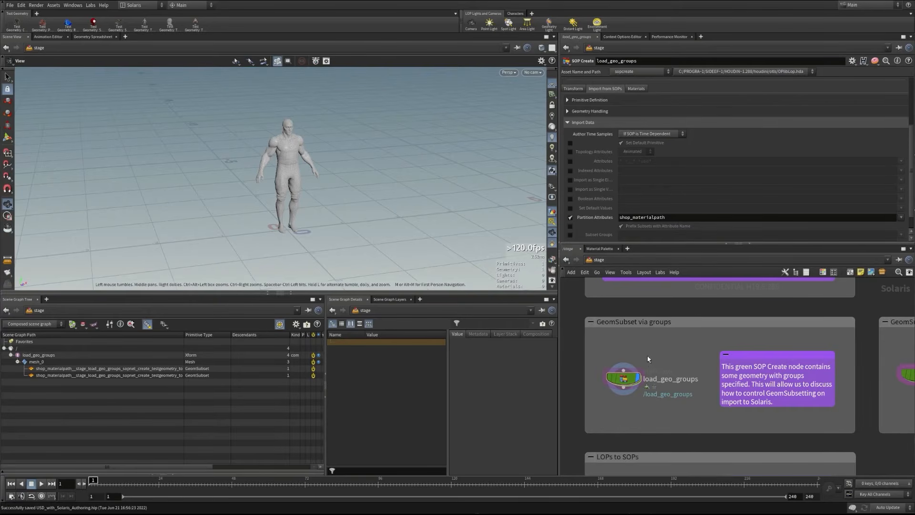
# Inspect the testgeometry_tommy1 node inside load_geo_groups, and return to the stage level
pyautogui.moveTo(649, 383)
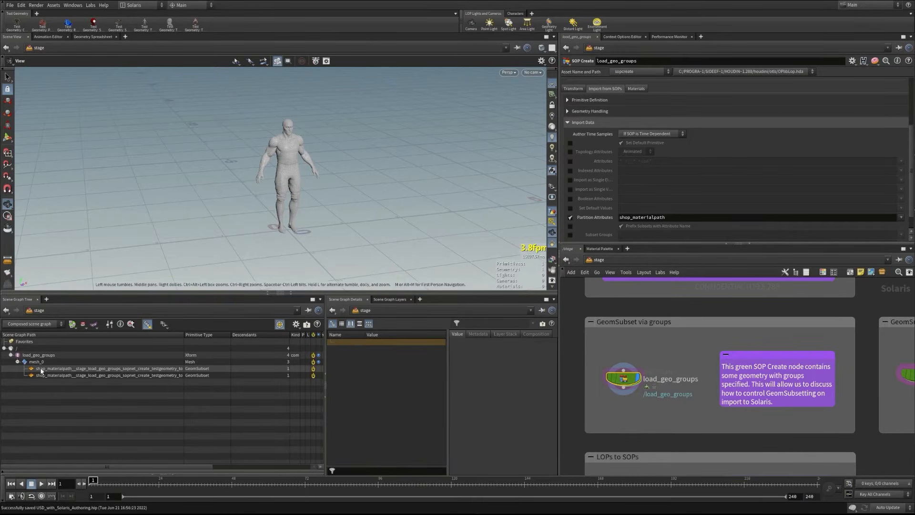
pyautogui.doubleClick(624, 377)
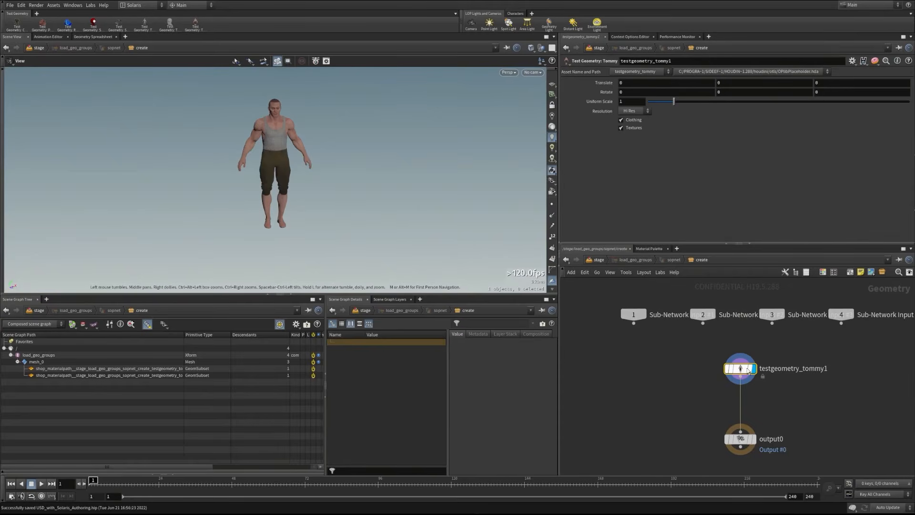
pyautogui.middleClick(739, 371)
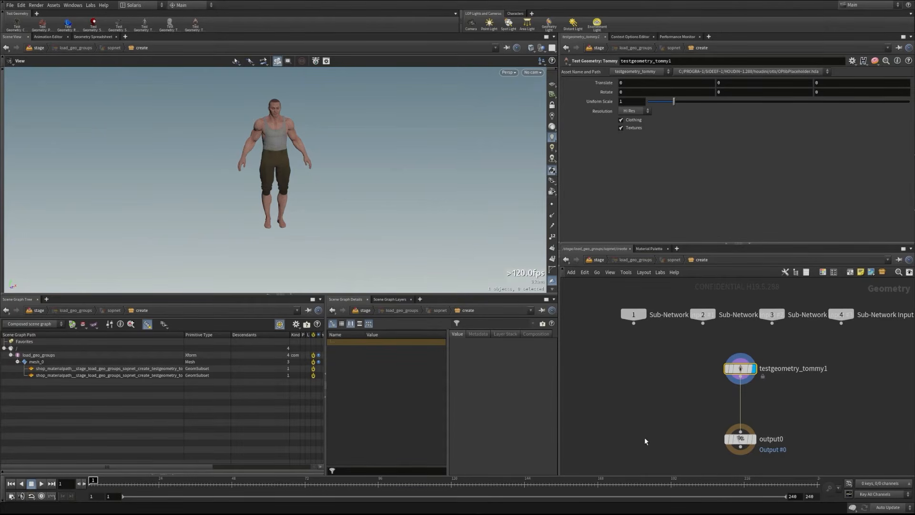
pyautogui.press('u')
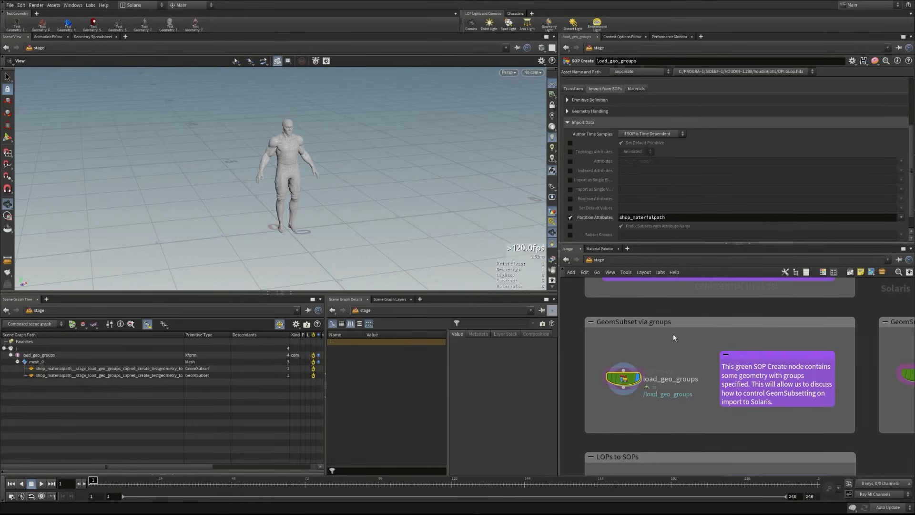
# Disable Partition Attributes and enable Subset Groups in the import data settings of load_geo_groups
pyautogui.scroll(3, 591, 158)
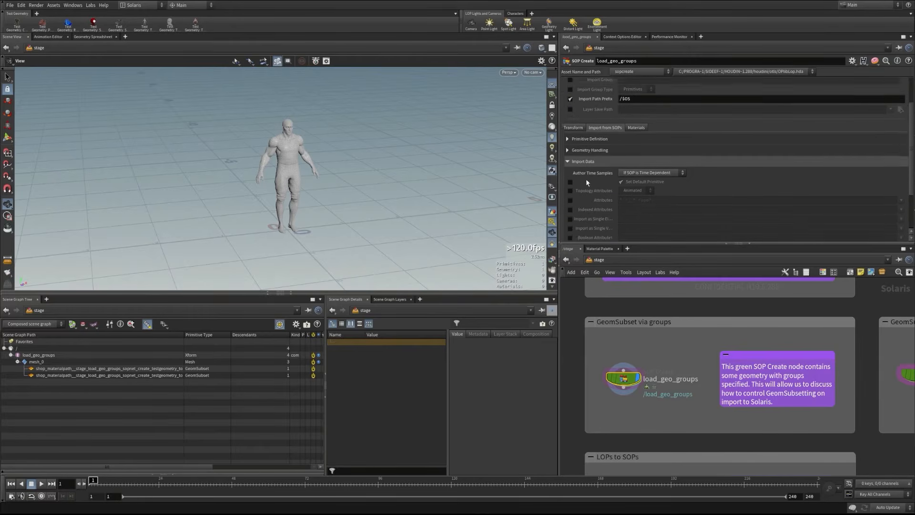
pyautogui.scroll(-4, 593, 202)
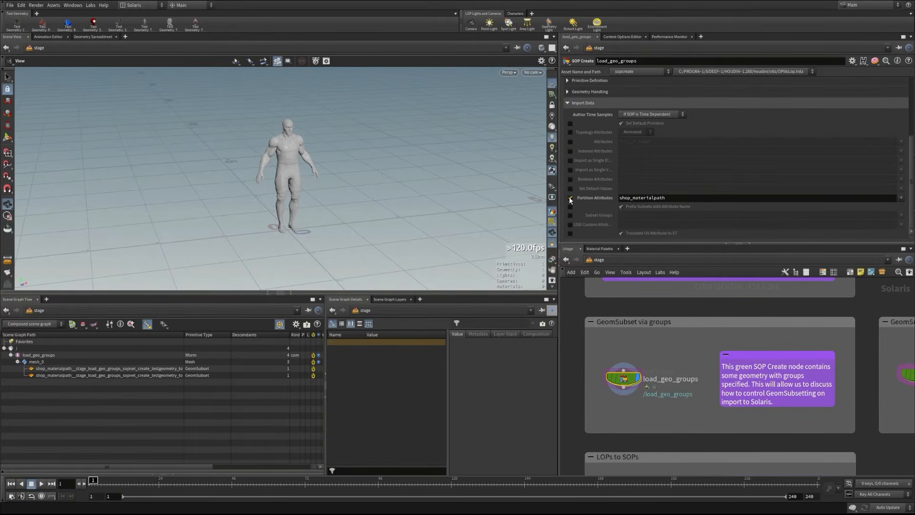
pyautogui.click(570, 198)
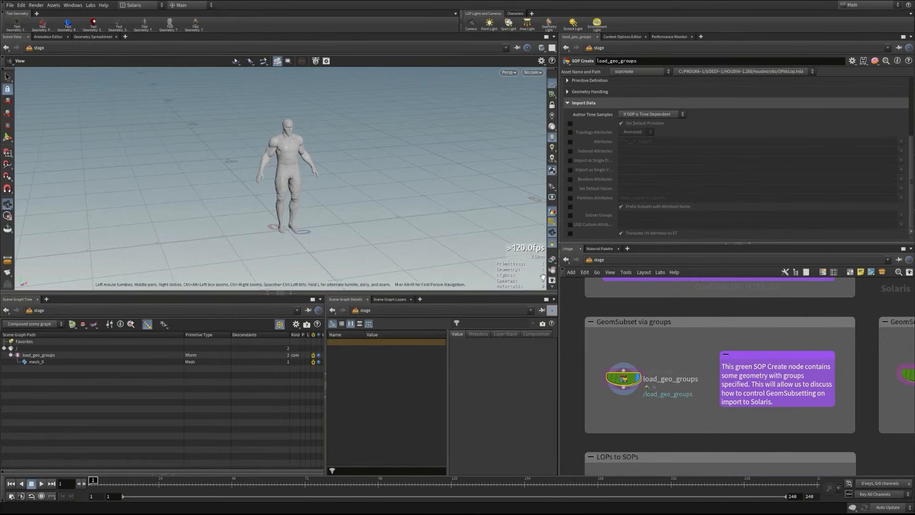
pyautogui.click(570, 215)
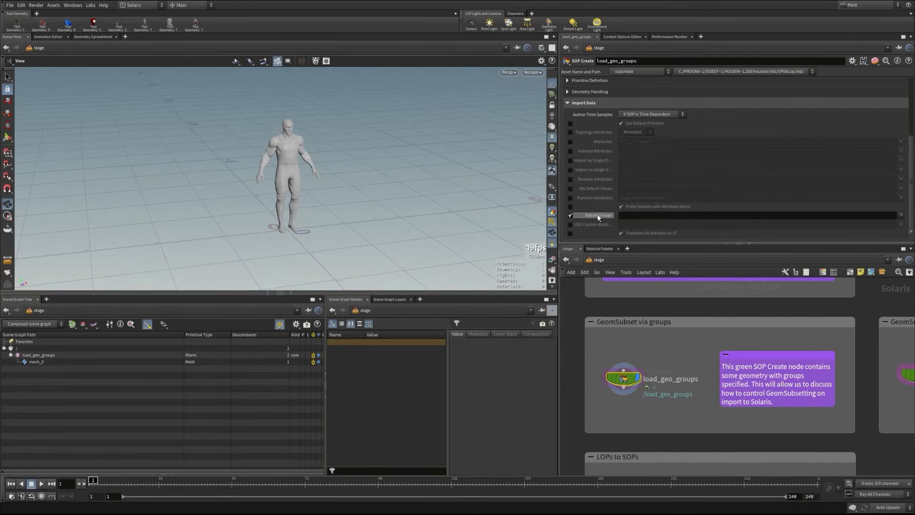
# Add the body, eyes and pants groups to the subset groups of load_geo_groups
pyautogui.click(900, 215)
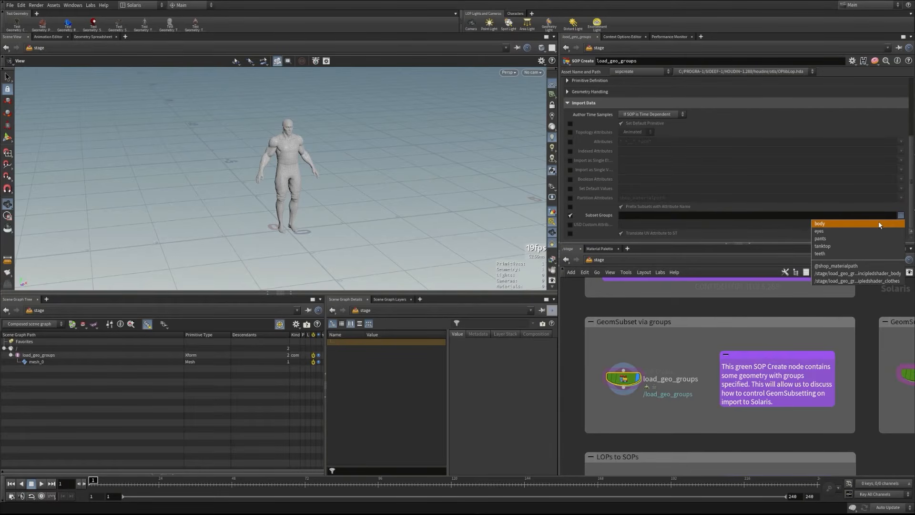
pyautogui.click(877, 223)
pyautogui.click(901, 215)
pyautogui.click(890, 231)
pyautogui.click(900, 215)
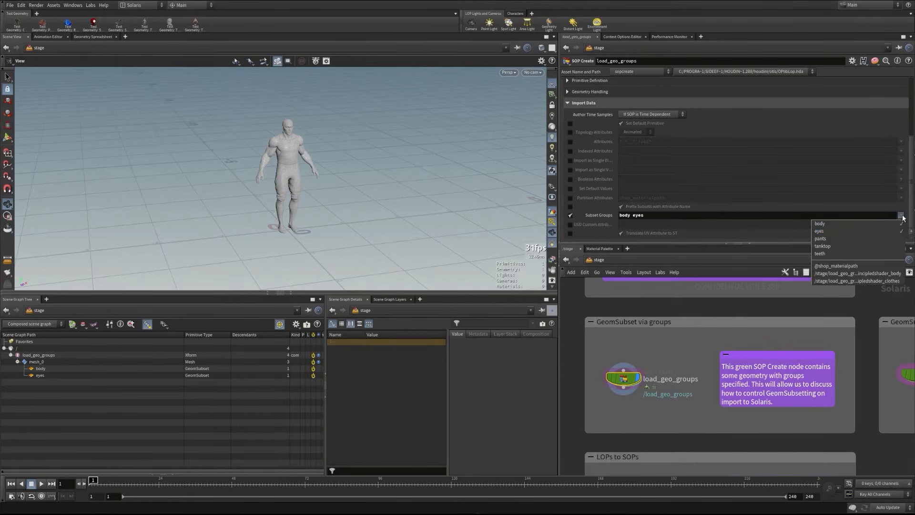
pyautogui.click(883, 239)
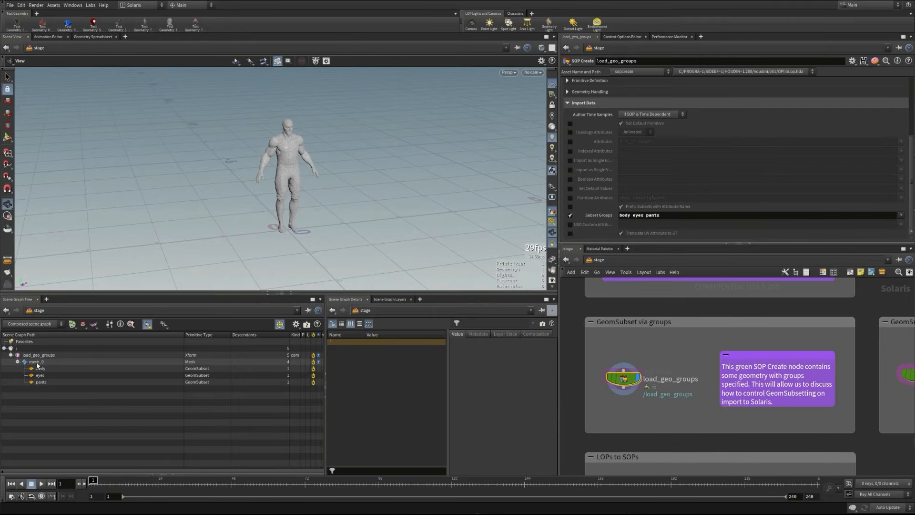
# Replace the subset groups entry of load_geo_groups with the wildcard * to import every group
pyautogui.click(676, 213)
pyautogui.hotkey('ctrl', 'a')
pyautogui.press('BackSpace')
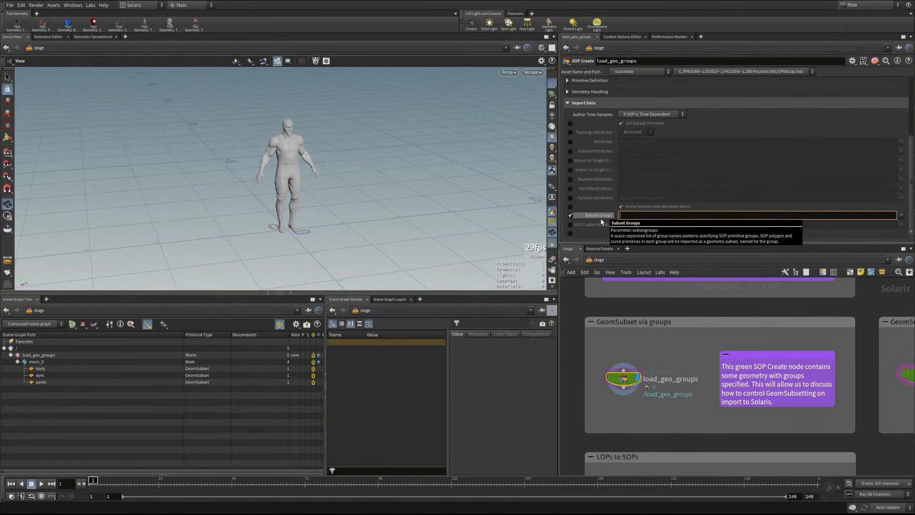
pyautogui.press('Return')
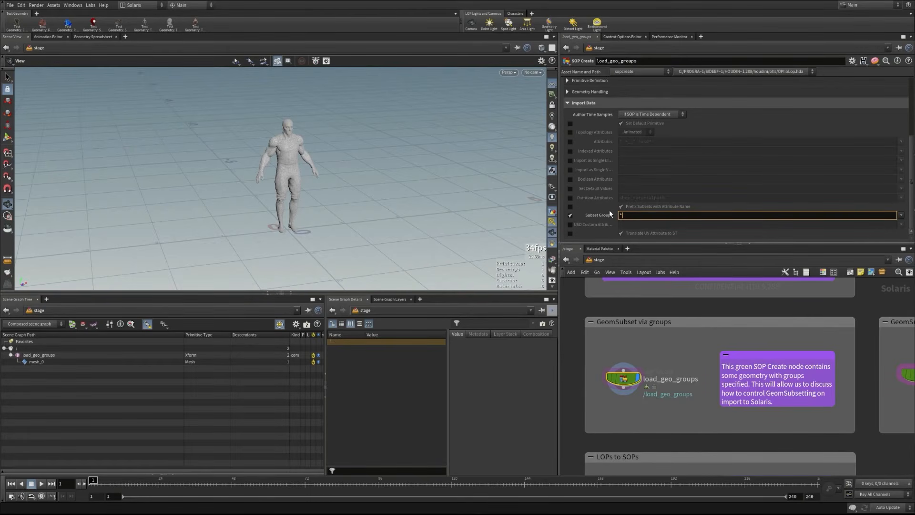
pyautogui.write('*')
pyautogui.press('Return')
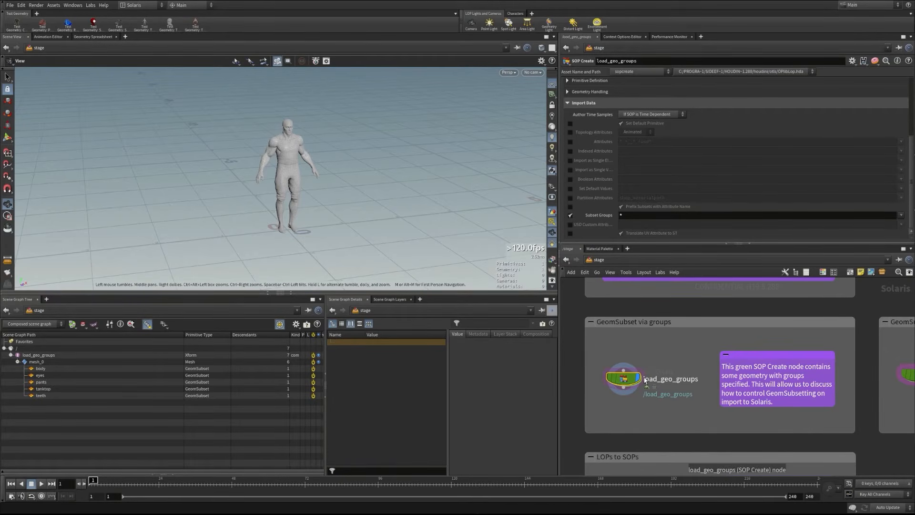
# Add a Transform node connected beneath load_geo_groups
pyautogui.moveTo(642, 376)
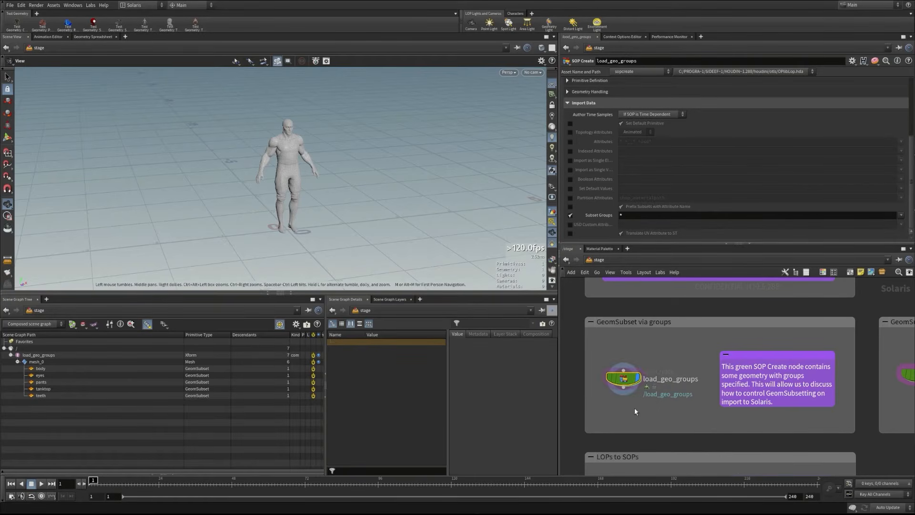
pyautogui.moveTo(634, 406); pyautogui.dragTo(638, 403, button='middle')
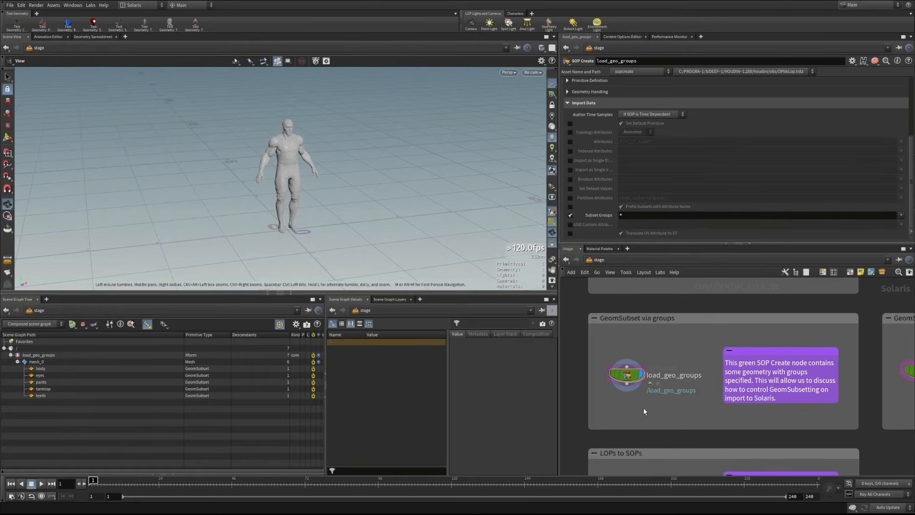
pyautogui.press('Tab')
pyautogui.write('tra')
pyautogui.press('Down')
pyautogui.press('Return')
pyautogui.click(628, 391)
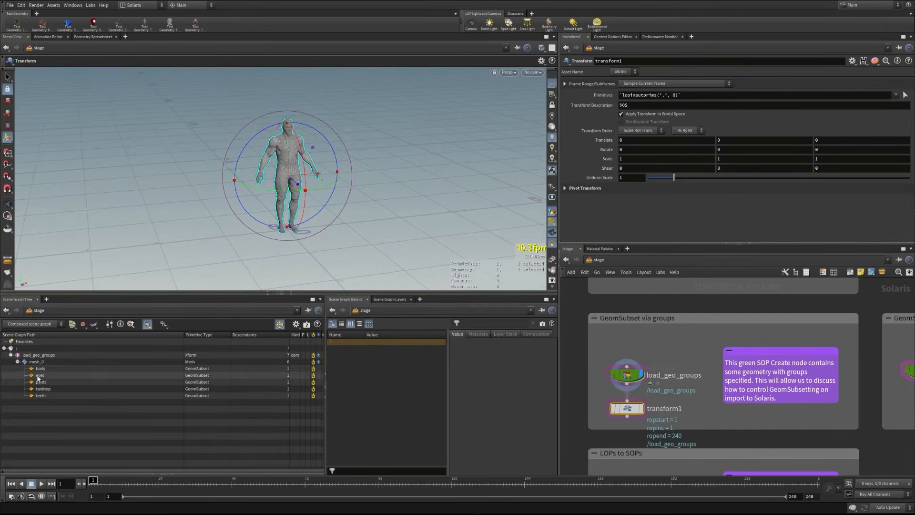
# Try to translate the tanktop subset under mesh_0 with the Transform node, and delete that node
pyautogui.moveTo(42, 388); pyautogui.dragTo(657, 97)
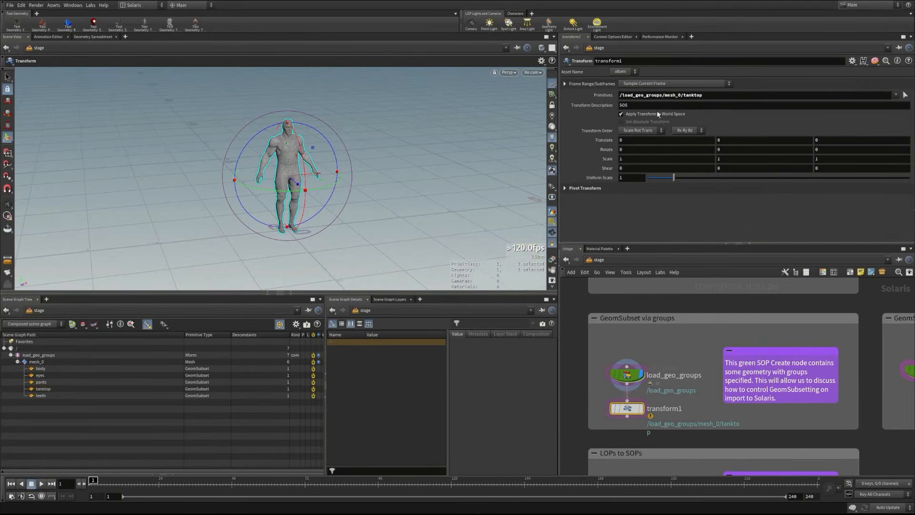
pyautogui.moveTo(723, 141); pyautogui.dragTo(695, 152, button='middle')
pyautogui.press('Delete')
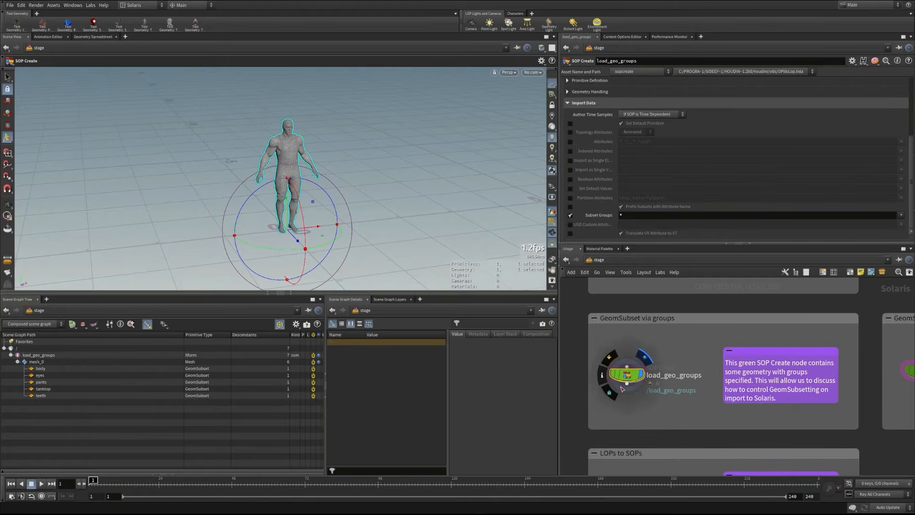
# Expand the Primitive Definition settings of load_geo_groups and review the import options
pyautogui.scroll(5, 599, 180)
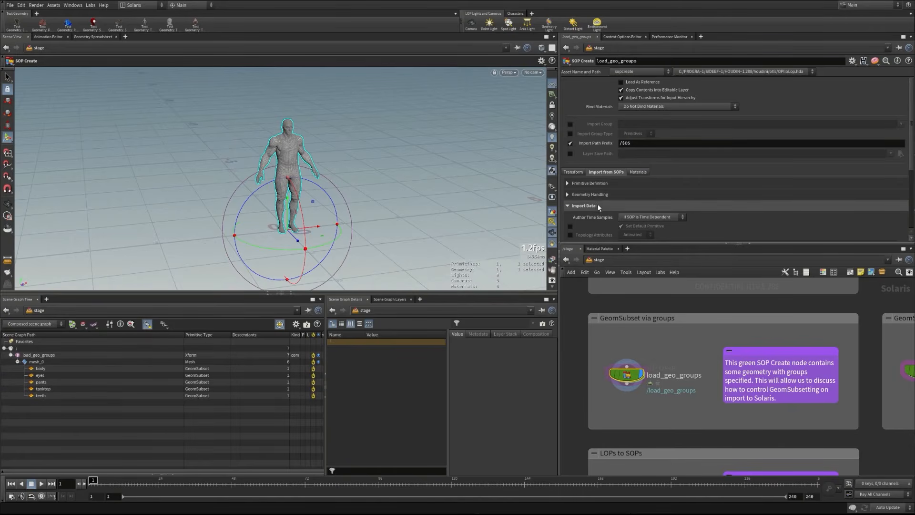
pyautogui.click(571, 184)
pyautogui.scroll(-3, 573, 185)
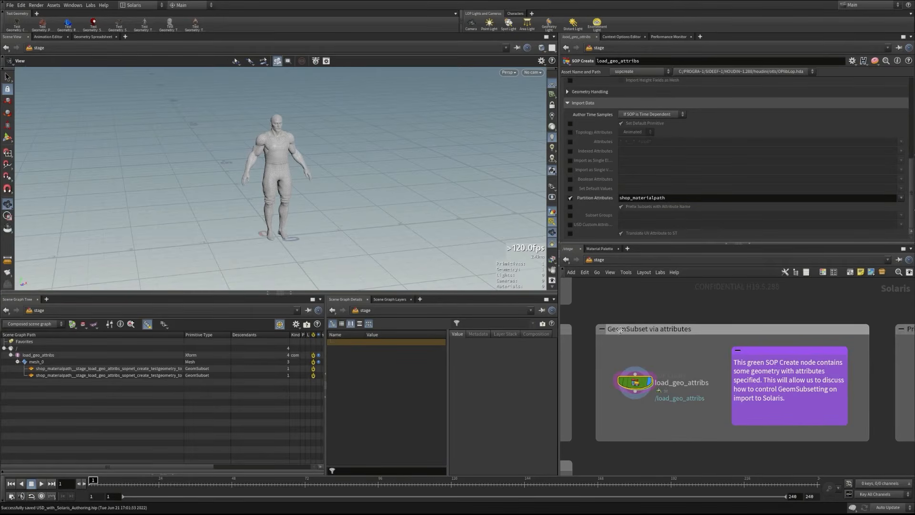
# Inspect the testgeometry_tommy1, make_shaderName_attrib and name_from_groups nodes inside load_geo_attribs, and return to the stage
pyautogui.doubleClick(639, 385)
pyautogui.click(738, 328)
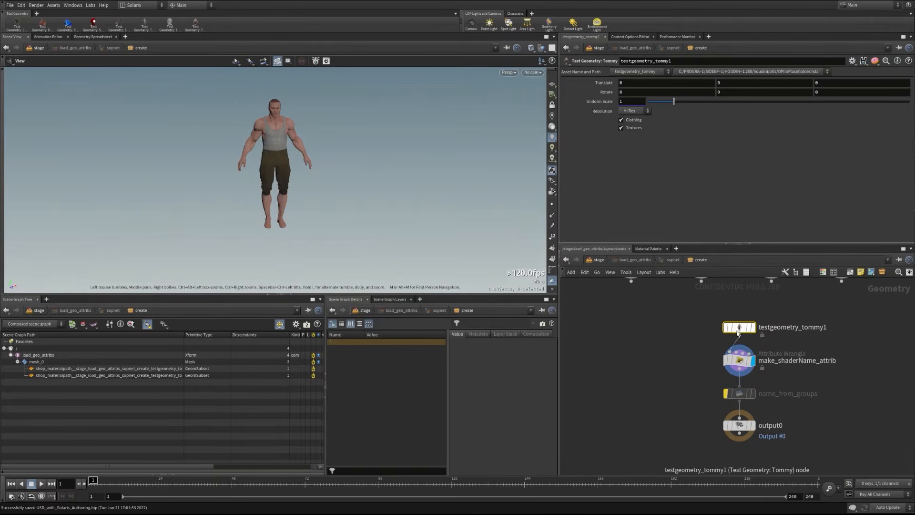
pyautogui.moveTo(740, 330)
pyautogui.click(739, 336)
pyautogui.click(731, 364)
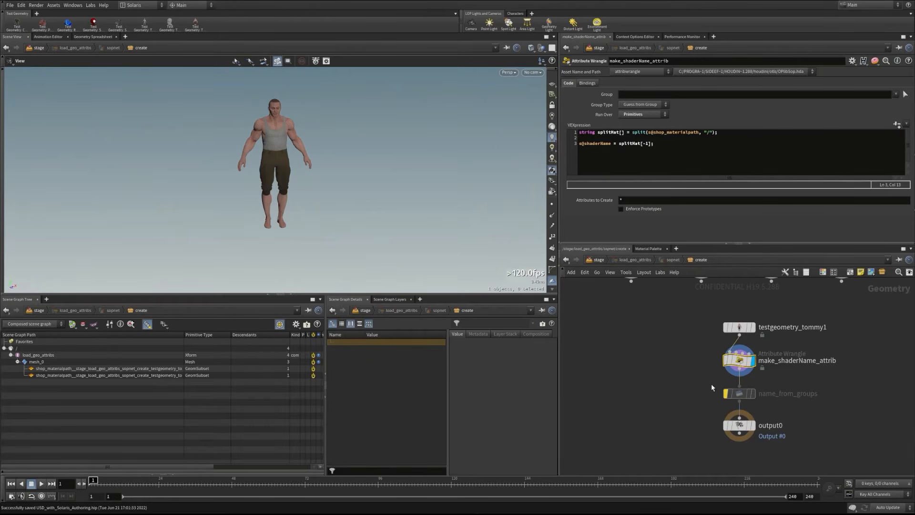
pyautogui.click(734, 393)
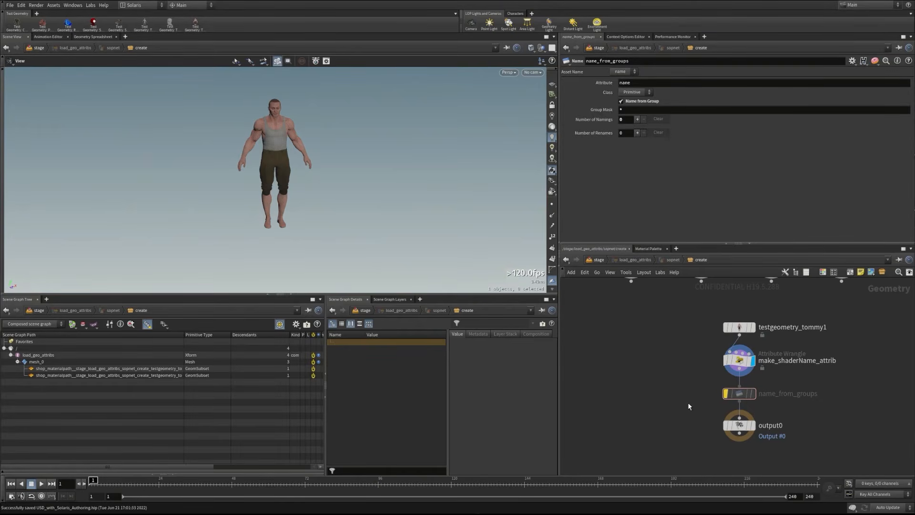
pyautogui.press('u')
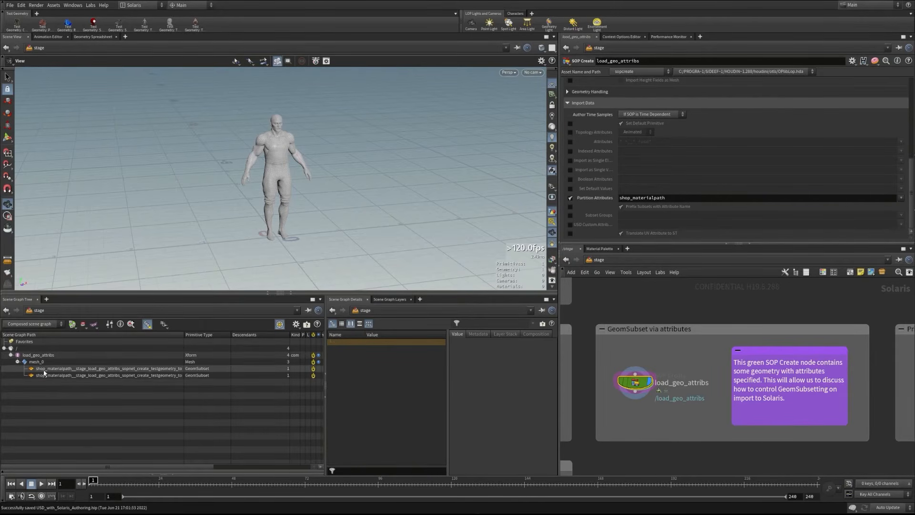
# Set the partition attributes of load_geo_attribs to shaderName and stop prefixing subsets with the attribute name
pyautogui.click(594, 198)
pyautogui.press('BackSpace')
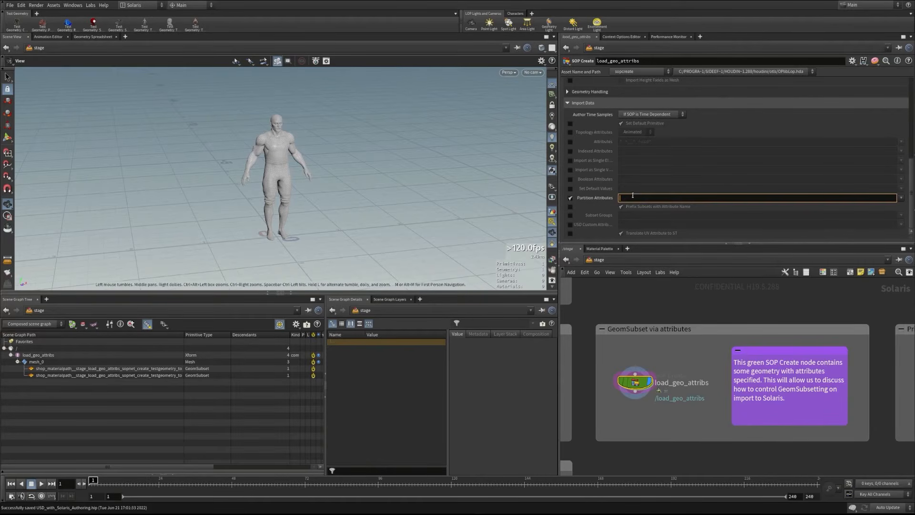
pyautogui.click(900, 198)
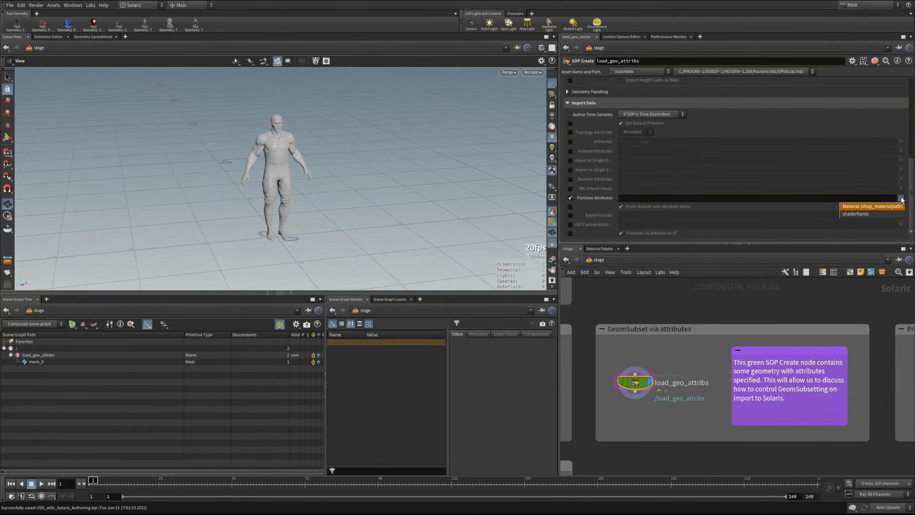
pyautogui.click(851, 215)
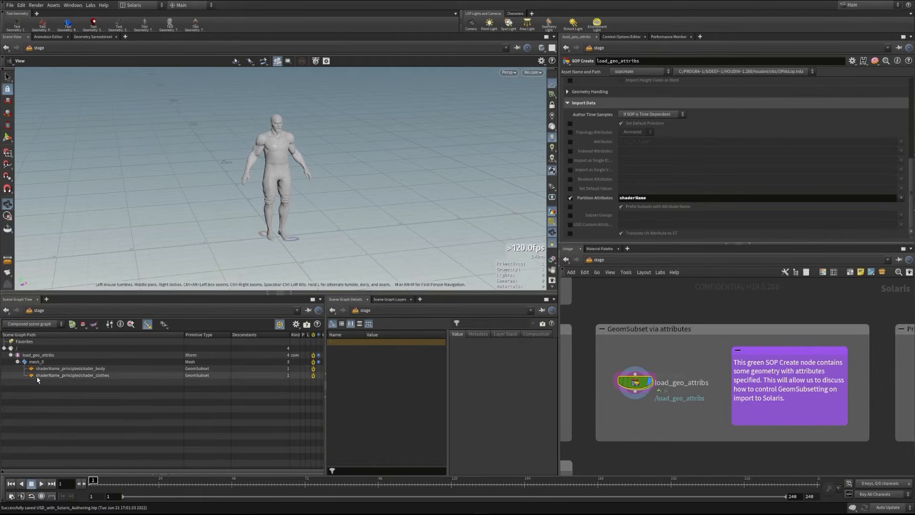
pyautogui.click(570, 206)
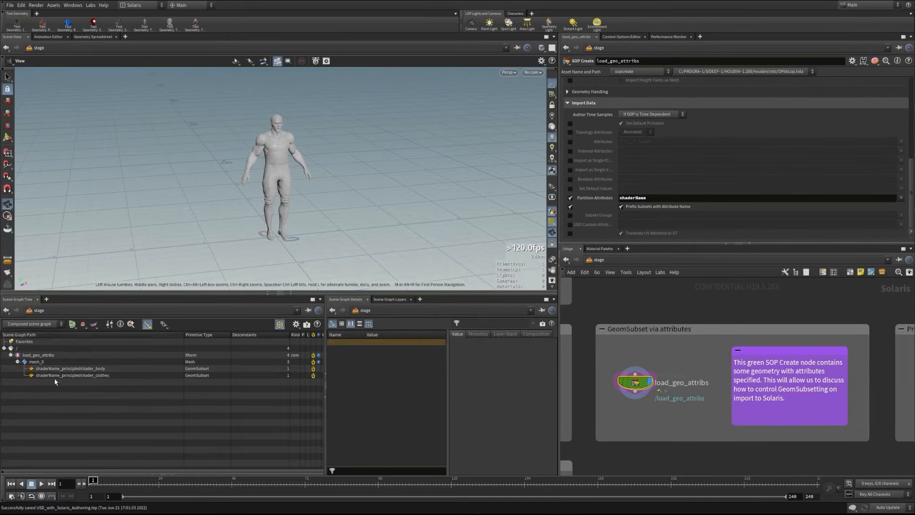
pyautogui.click(621, 208)
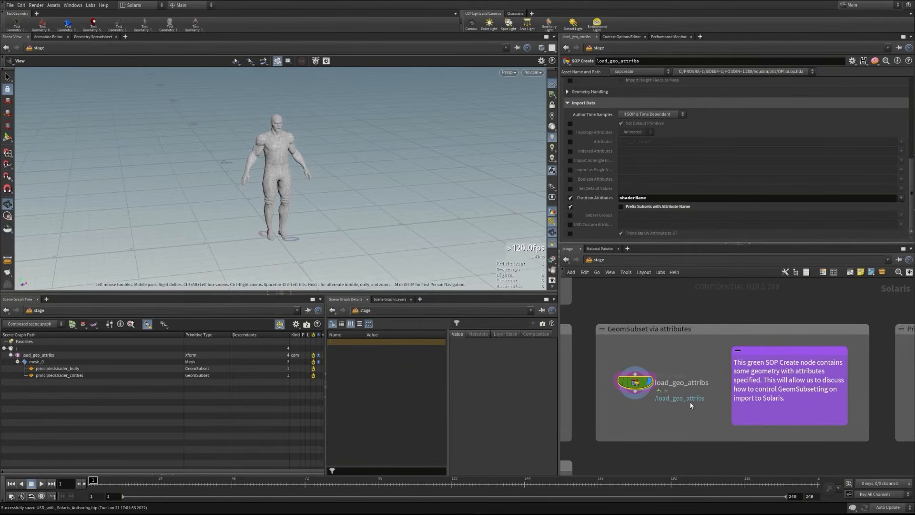
# Enable the bypassed name_from_groups node inside load_geo_attribs and return to the stage
pyautogui.doubleClick(633, 381)
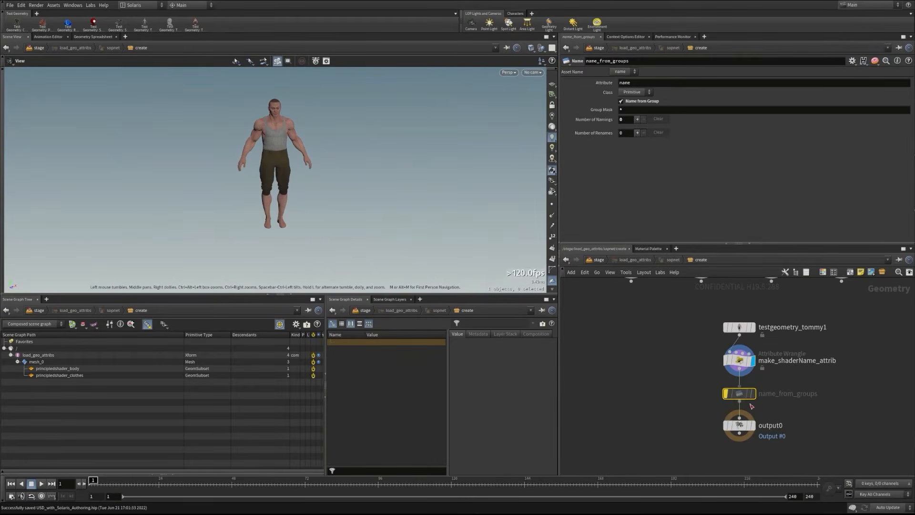
pyautogui.click(726, 394)
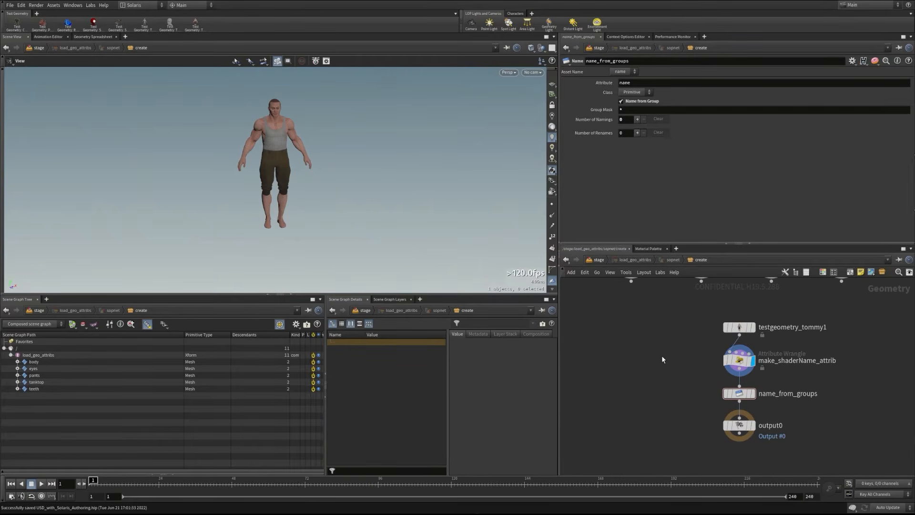
pyautogui.press('u')
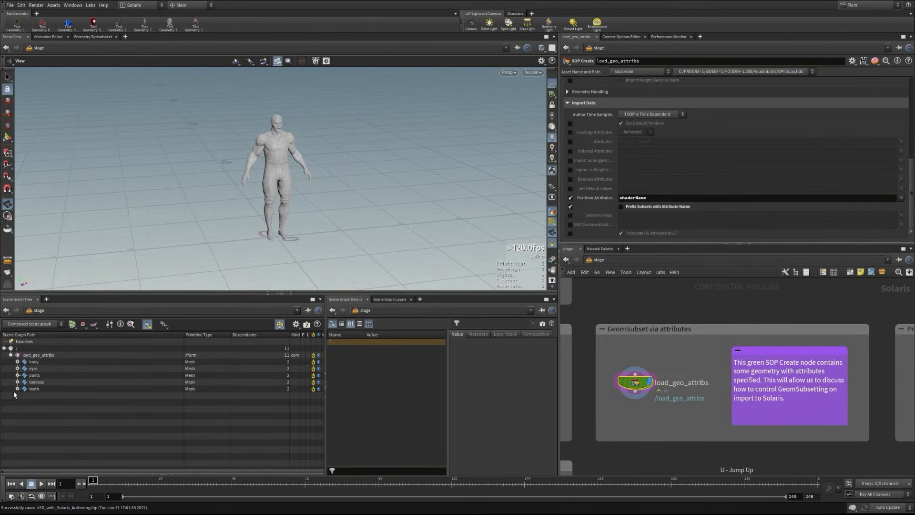
# Expand the body, eyes, pants, tanktop and teeth meshes in the scene graph to examine their GeomSubsets
pyautogui.click(17, 362)
pyautogui.click(17, 375)
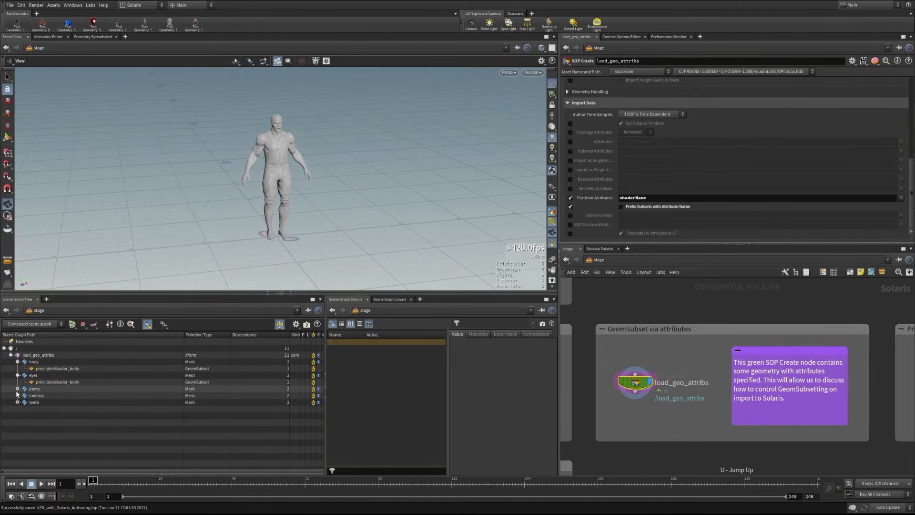
pyautogui.click(17, 389)
pyautogui.click(17, 401)
pyautogui.click(17, 415)
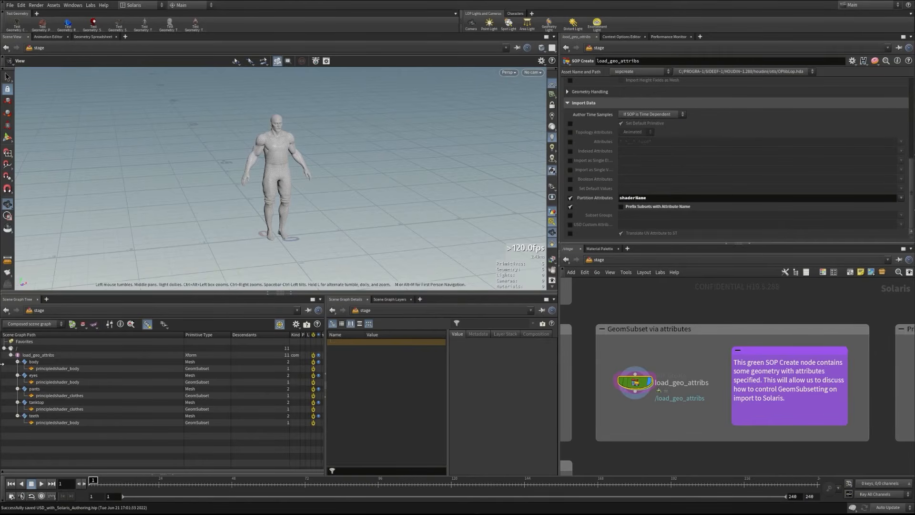
# Enable the path attributes override on load_geo_attribs, set it to path shaderName, and save the scene
pyautogui.scroll(3, 657, 210)
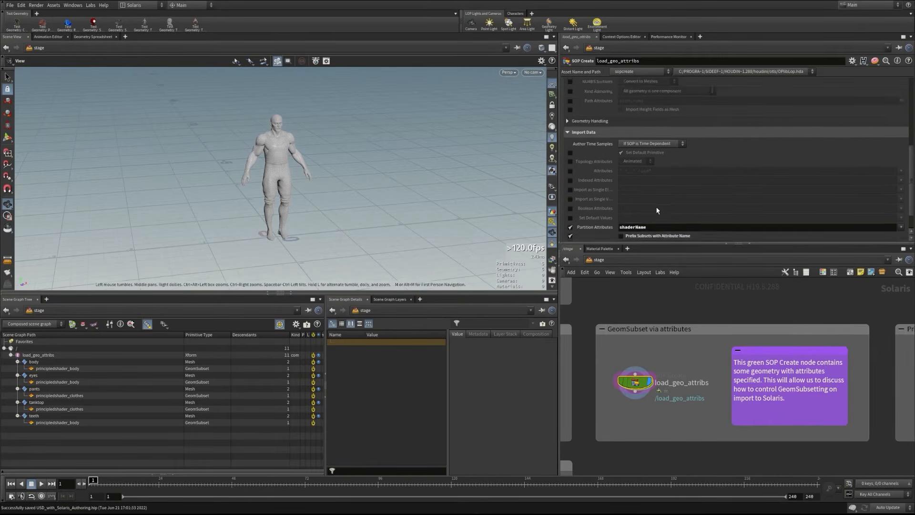
pyautogui.scroll(2, 657, 210)
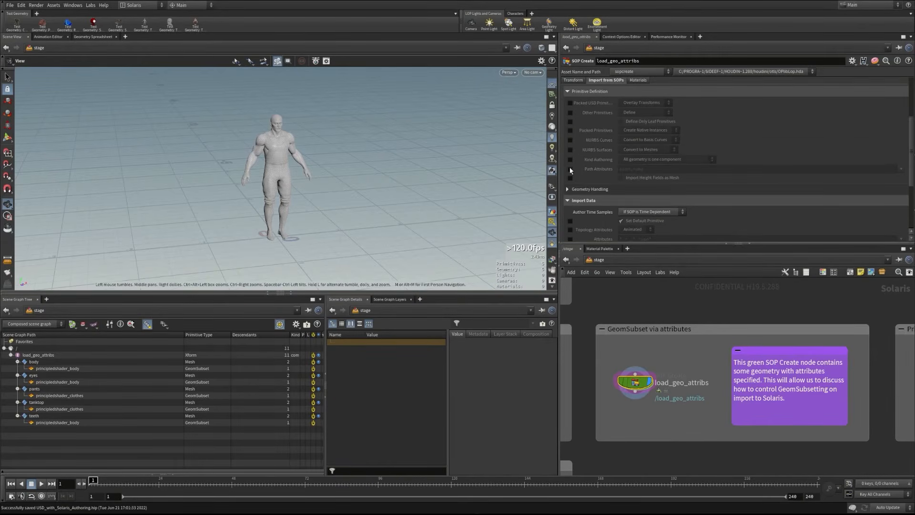
pyautogui.click(570, 168)
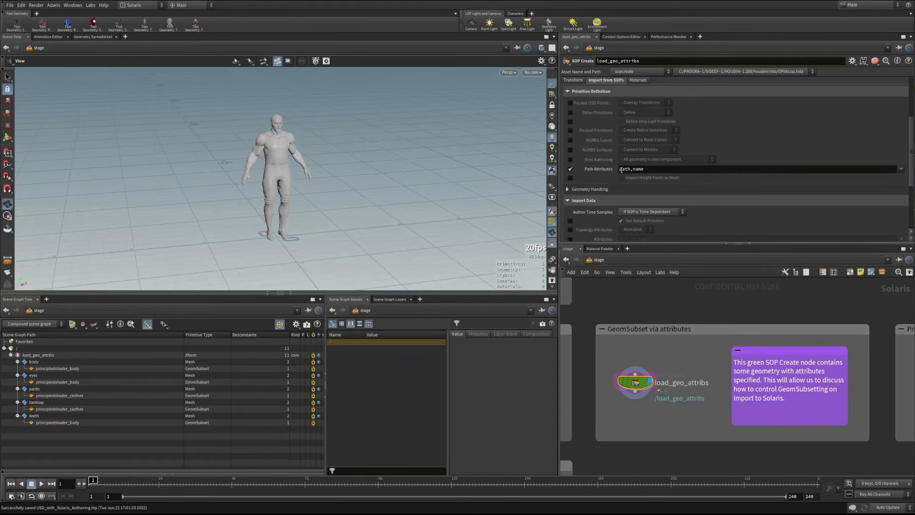
pyautogui.hotkey('ctrl', 's')
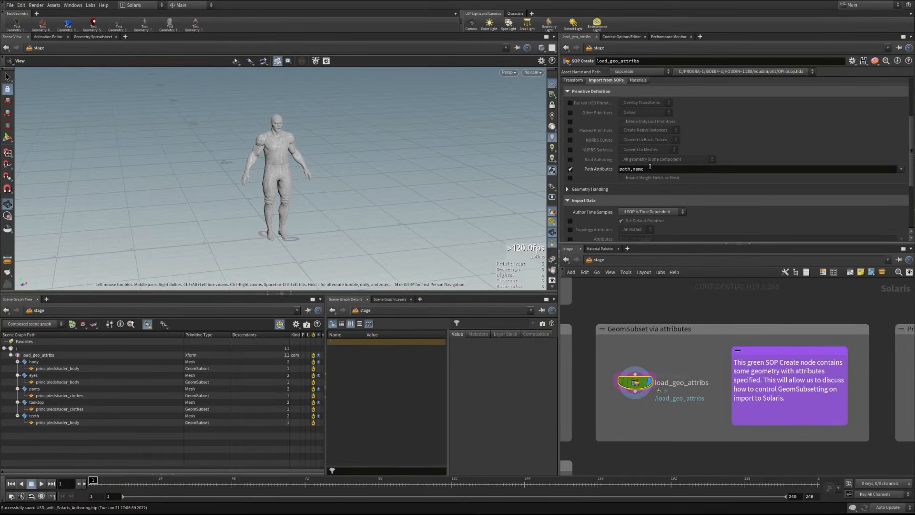
pyautogui.moveTo(639, 169); pyautogui.dragTo(630, 169)
pyautogui.press('BackSpace')
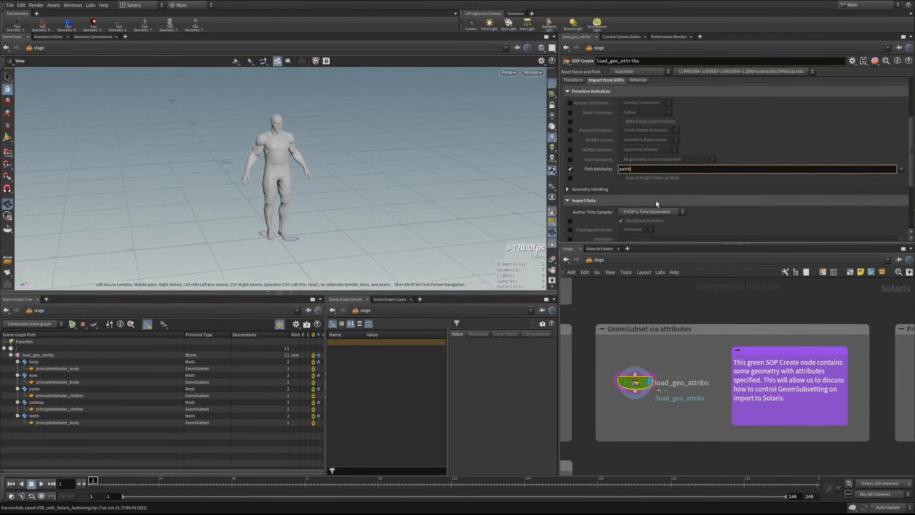
pyautogui.press('Return')
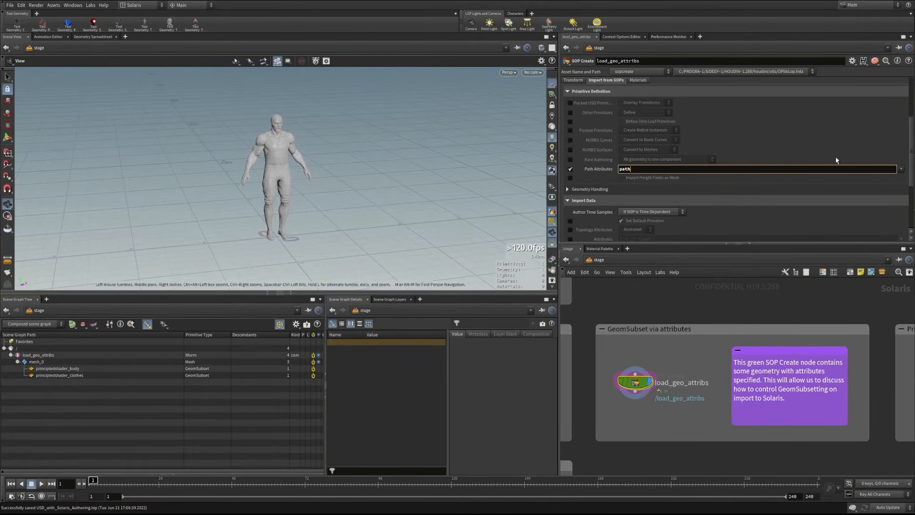
pyautogui.click(900, 170)
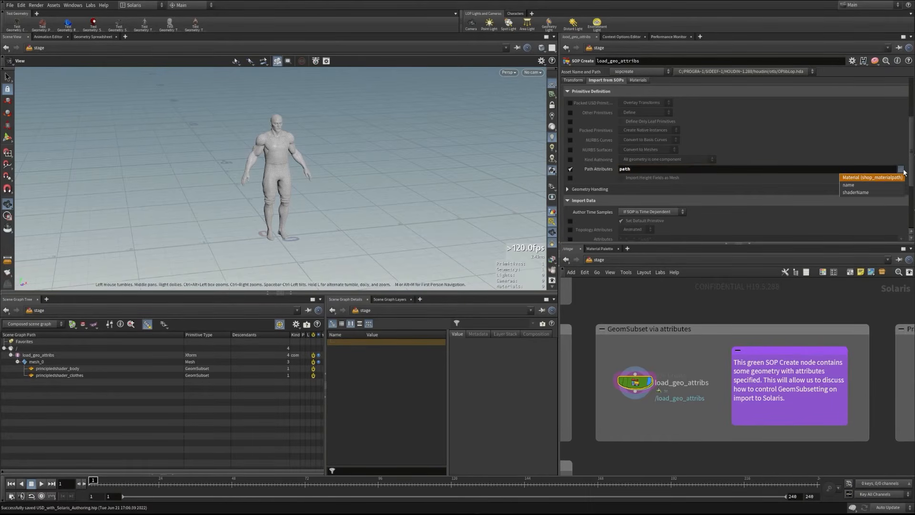
pyautogui.click(855, 192)
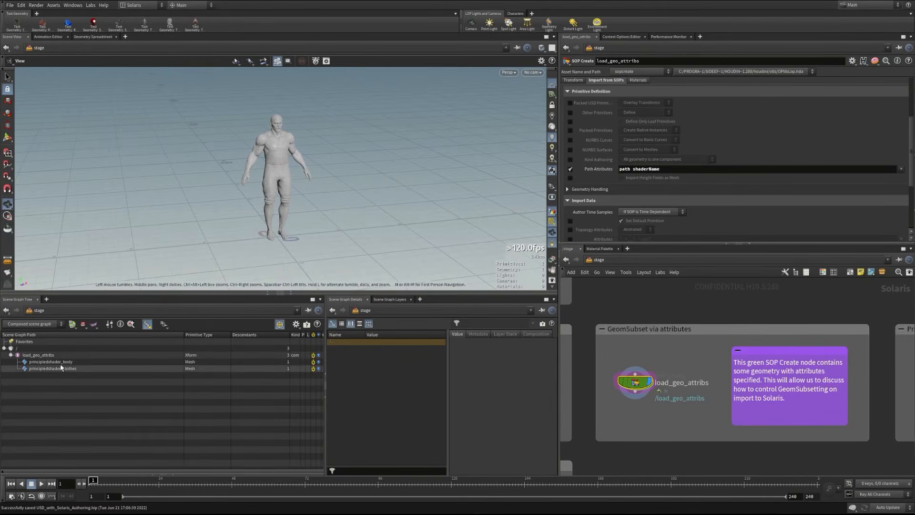
# Replace the partition attributes entry of load_geo_attribs with name
pyautogui.scroll(-5, 789, 214)
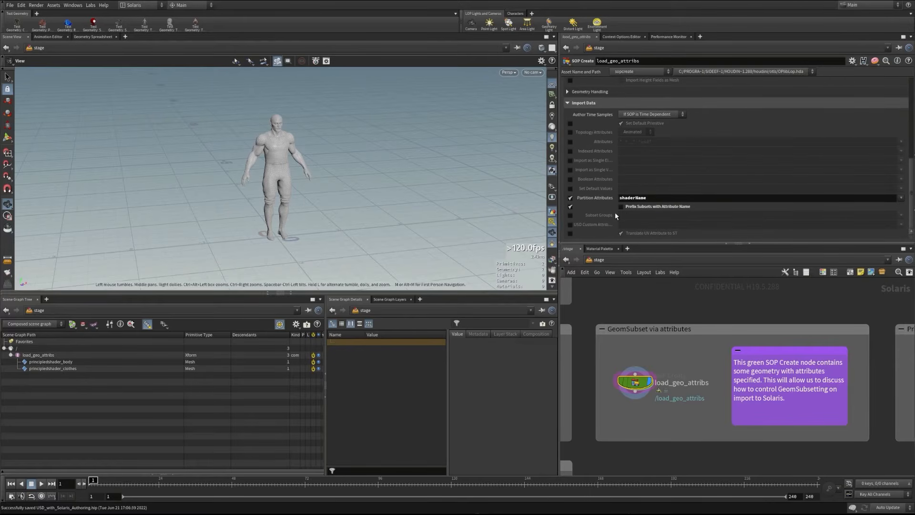
pyautogui.click(901, 198)
pyautogui.click(857, 212)
pyautogui.doubleClick(634, 198)
pyautogui.press('BackSpace')
pyautogui.press('Return')
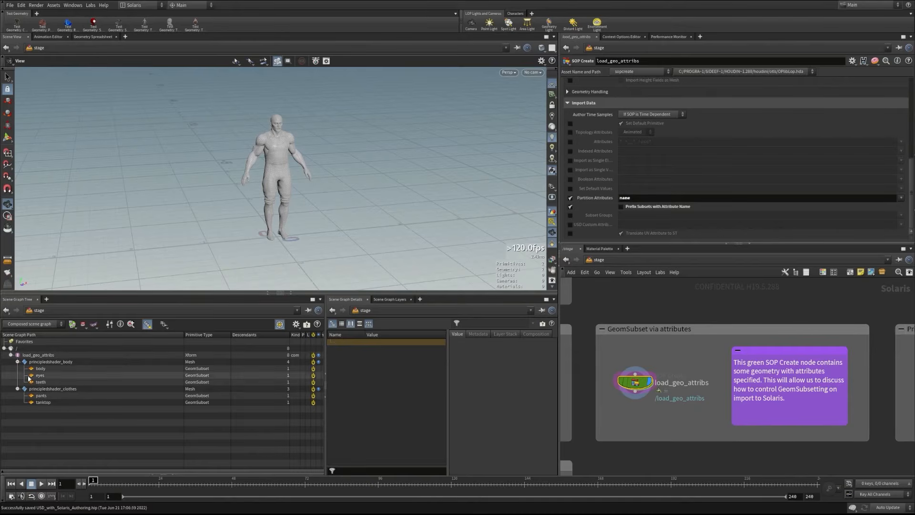
# Select the principledshader_body and principledshader_clothes meshes in turn to check which geometry each contains
pyautogui.click(51, 361)
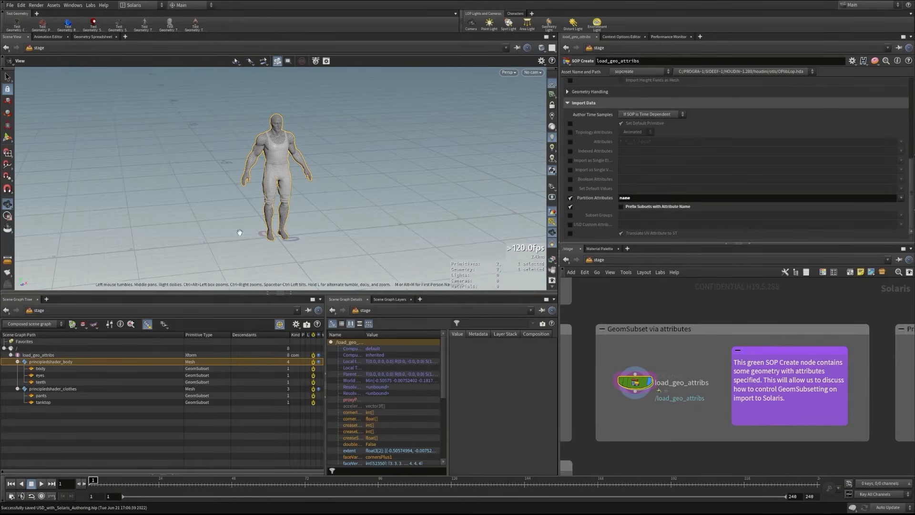
pyautogui.click(67, 389)
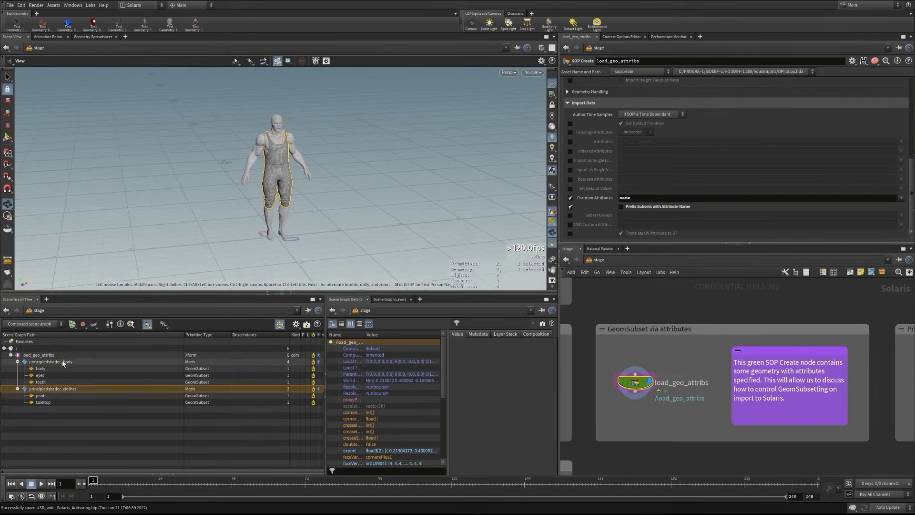
pyautogui.click(258, 146)
pyautogui.click(78, 388)
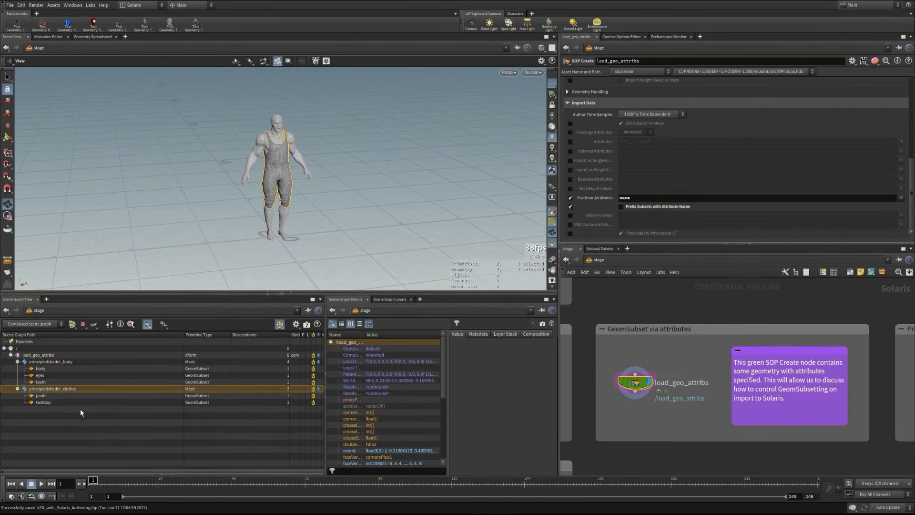
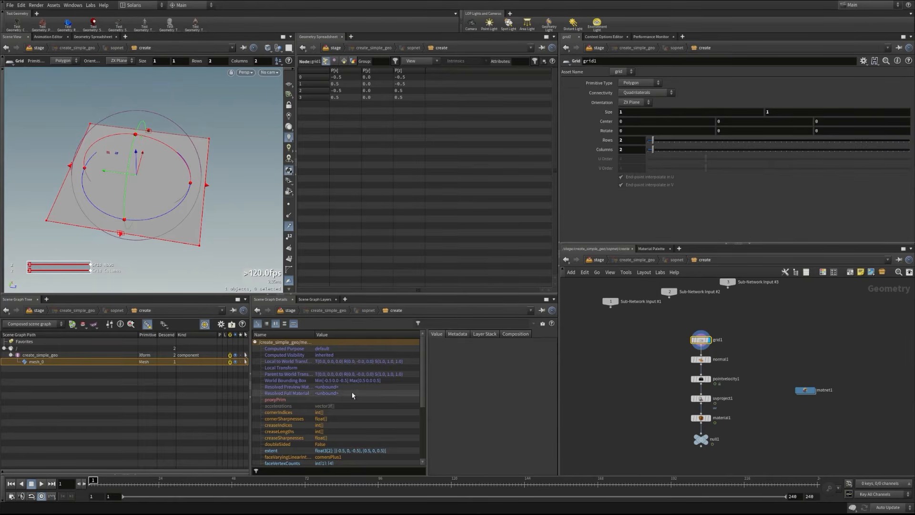
# Inspect mesh_0's points values for grid1, and compare its normals with the vertex attributes of the displayed normal1 node
pyautogui.scroll(-5, 350, 397)
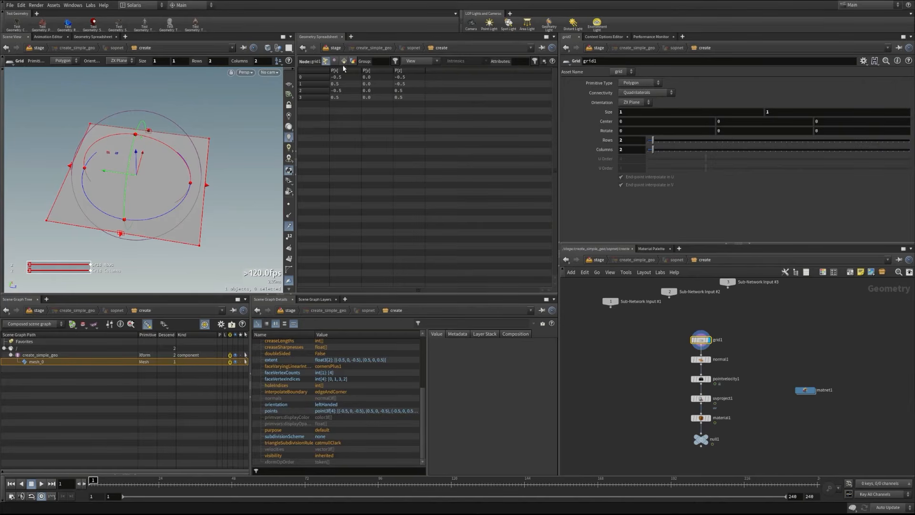
pyautogui.click(332, 411)
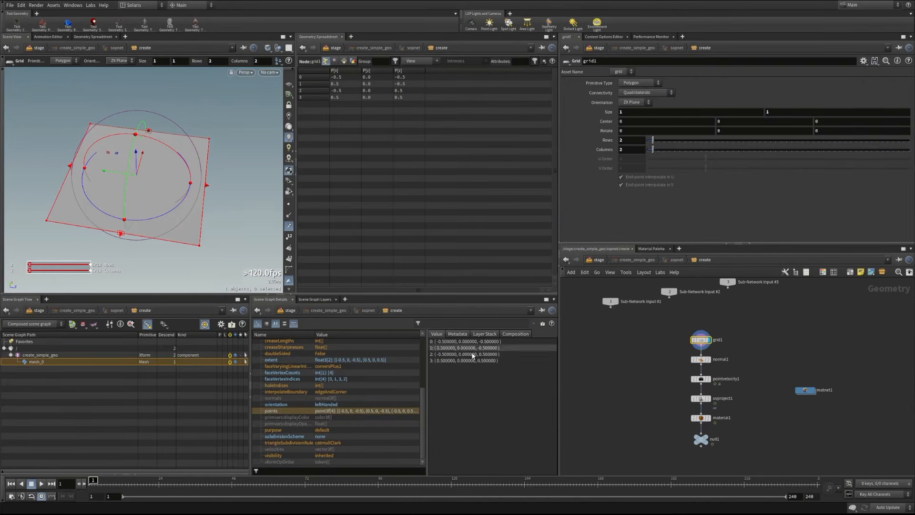
pyautogui.click(708, 360)
pyautogui.click(704, 362)
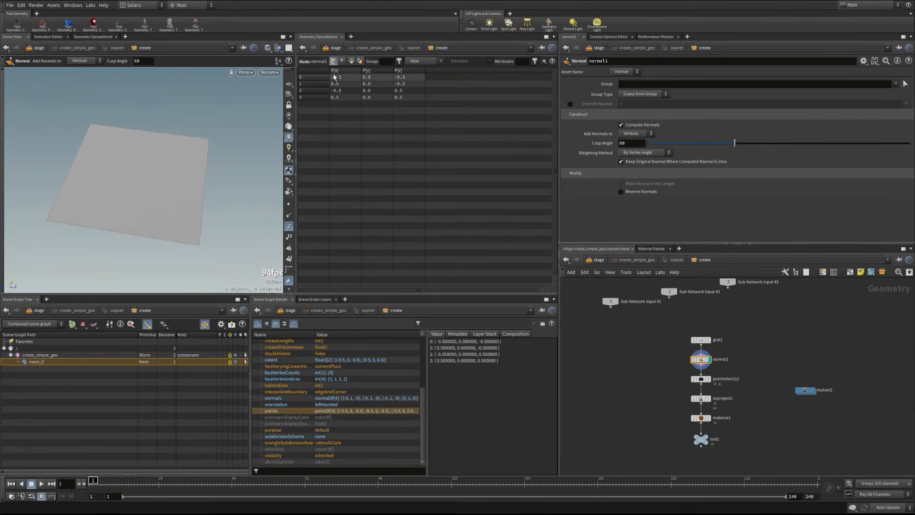
pyautogui.click(342, 62)
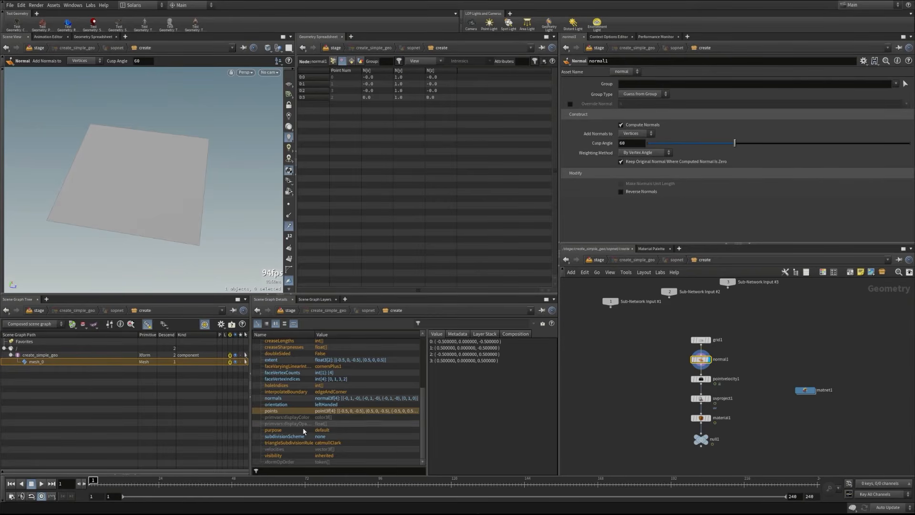
pyautogui.click(275, 399)
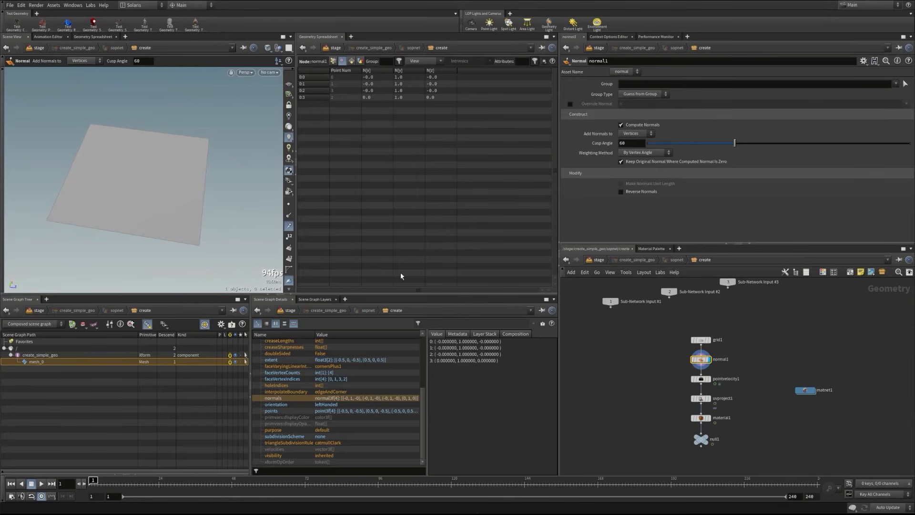
# Display the pointvelocity1 node, save the scene, and examine its point attributes in the geometry spreadsheet
pyautogui.click(708, 380)
pyautogui.hotkey('ctrl', 's')
pyautogui.click(702, 380)
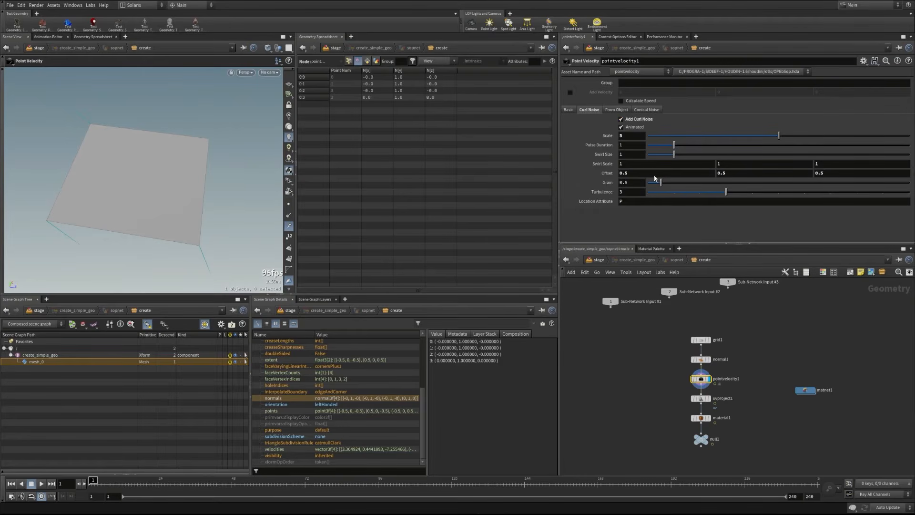
pyautogui.click(349, 62)
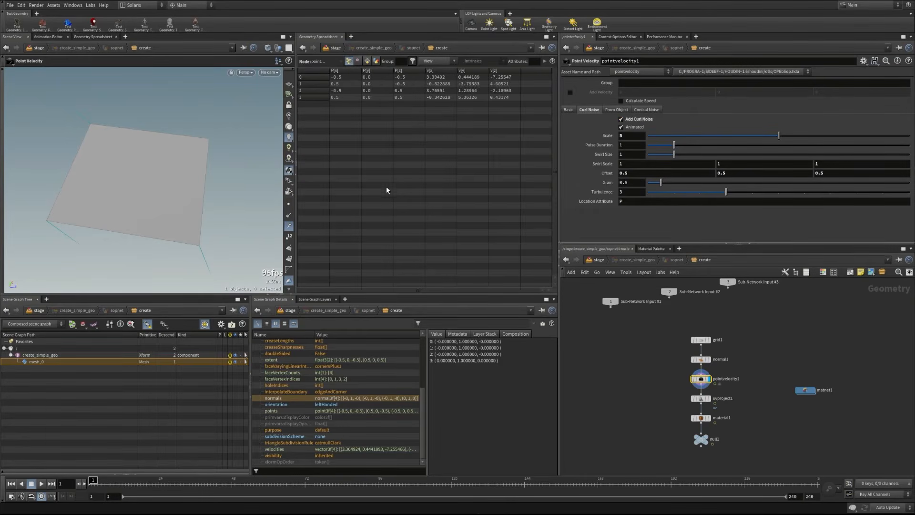
# Inspect mesh_0's velocities values, and display the uvproject1 node to check its UV attribute at point and vertex level
pyautogui.click(270, 450)
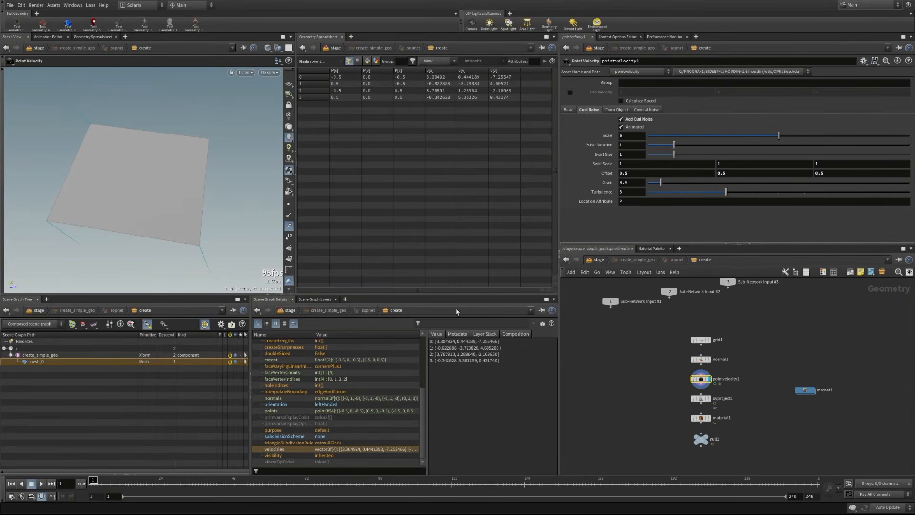
pyautogui.click(704, 399)
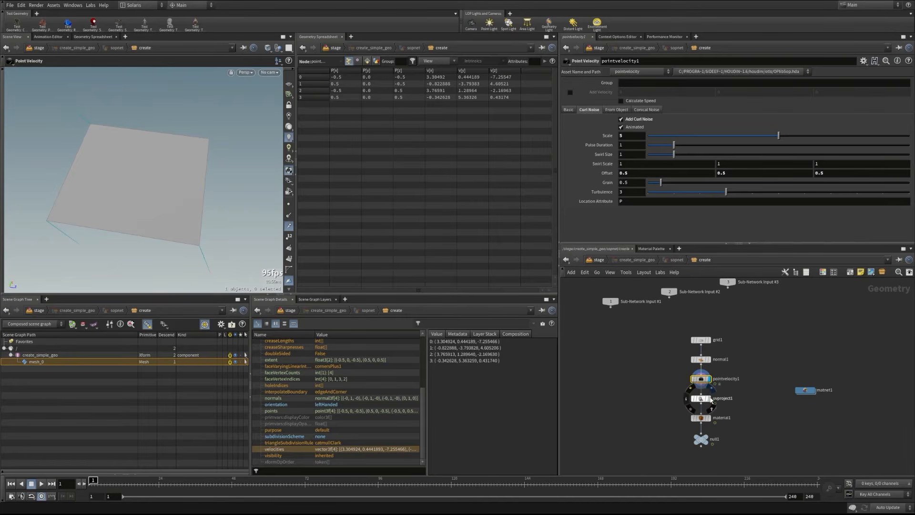
pyautogui.click(702, 398)
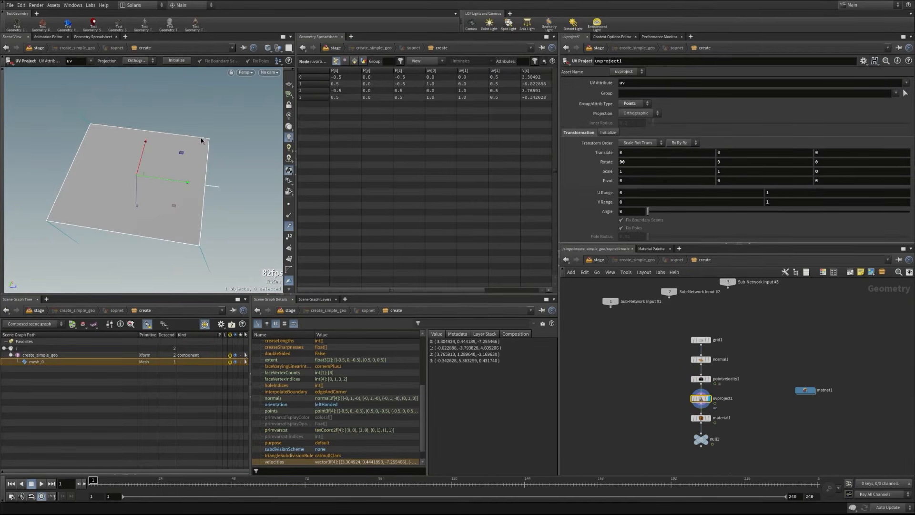
pyautogui.click(346, 61)
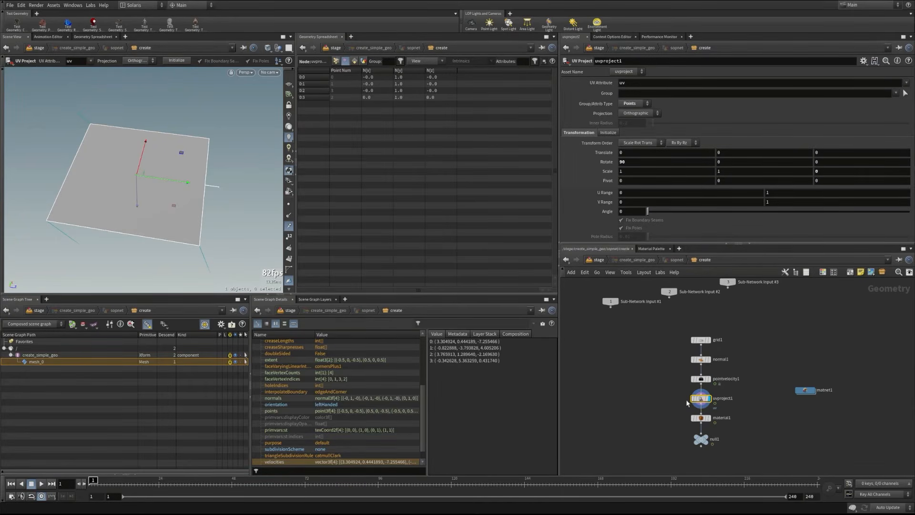
# Set uvproject1's Group/Attribute Type to Vertices and inspect mesh_0's primvars:st values
pyautogui.click(336, 61)
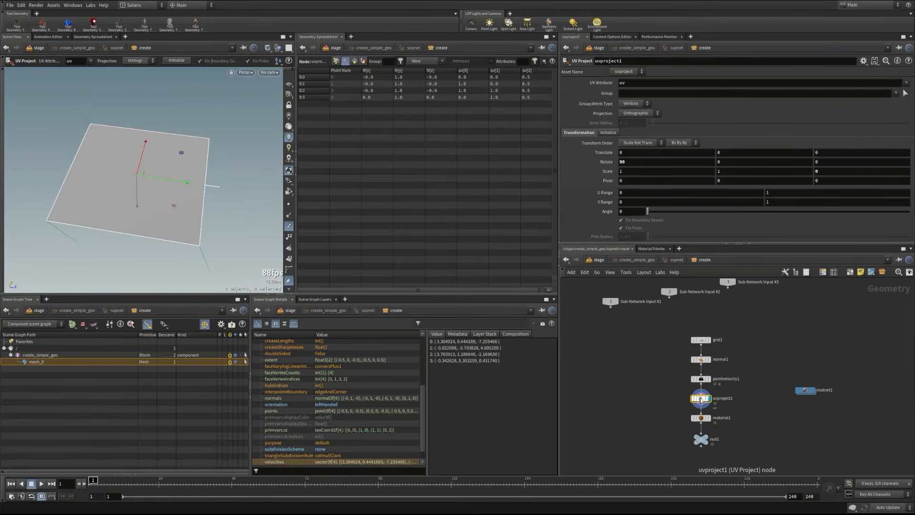
pyautogui.moveTo(700, 400)
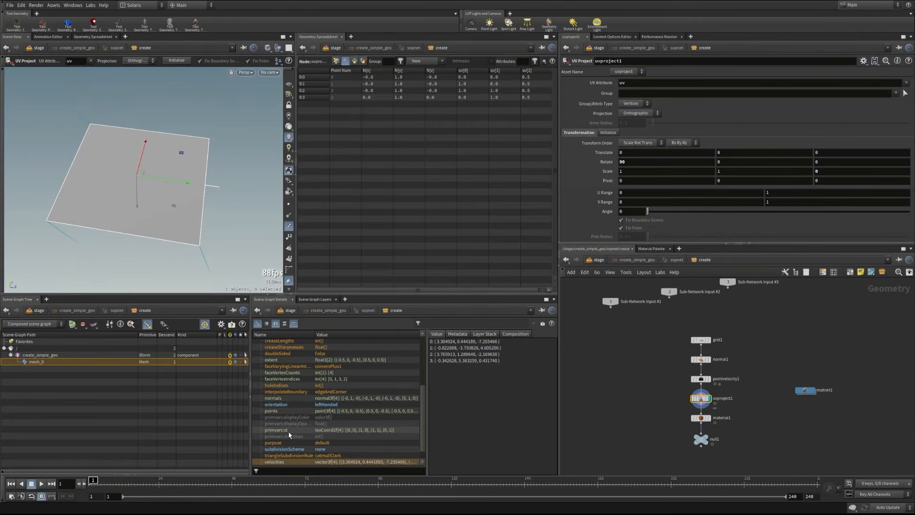
pyautogui.click(332, 431)
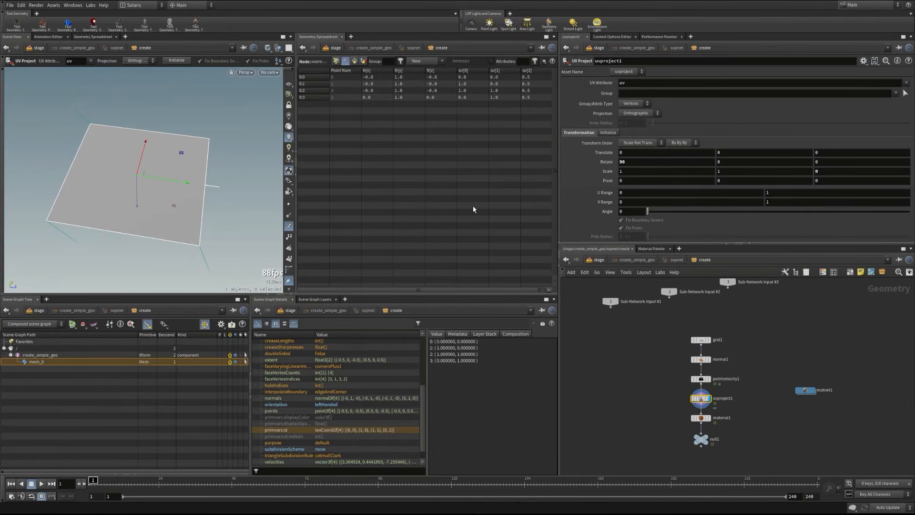
# Display the material1 node, look at basic_shader inside matnet1, and examine the full shop_materialpath primitive attribute
pyautogui.click(701, 419)
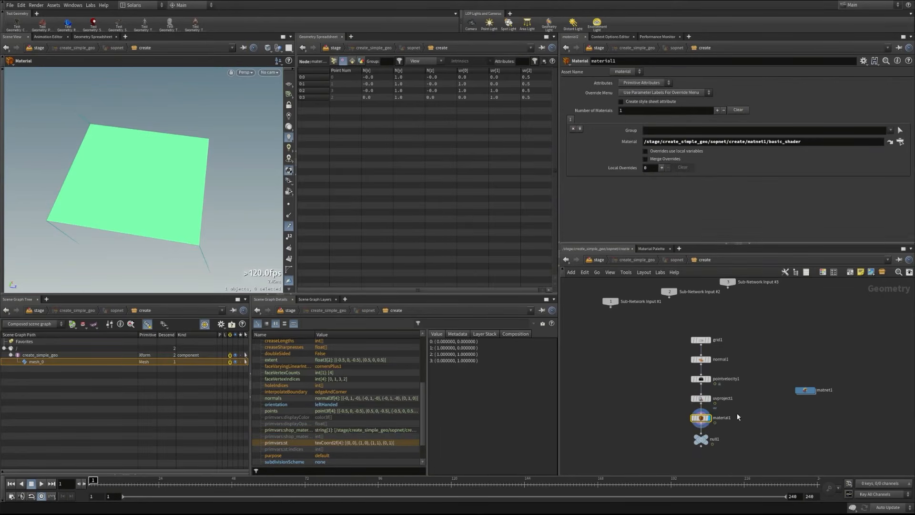
pyautogui.doubleClick(805, 391)
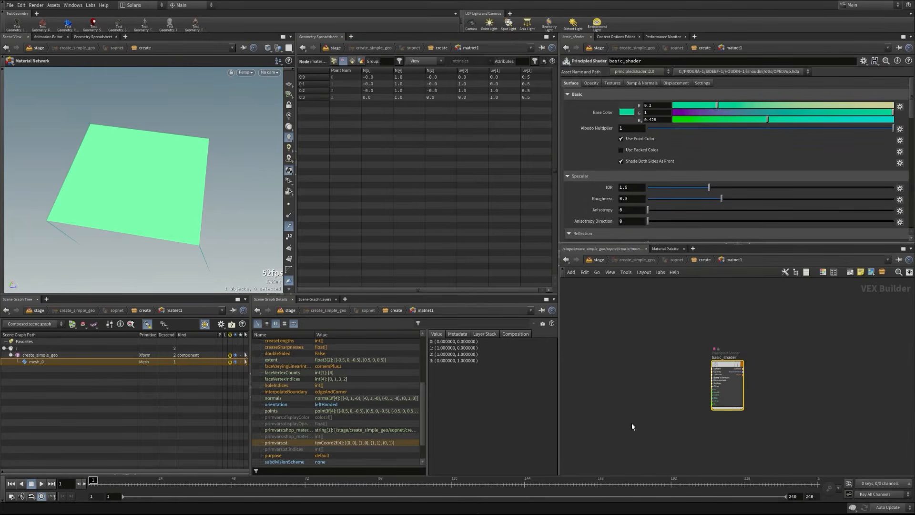
pyautogui.press('u')
pyautogui.click(706, 421)
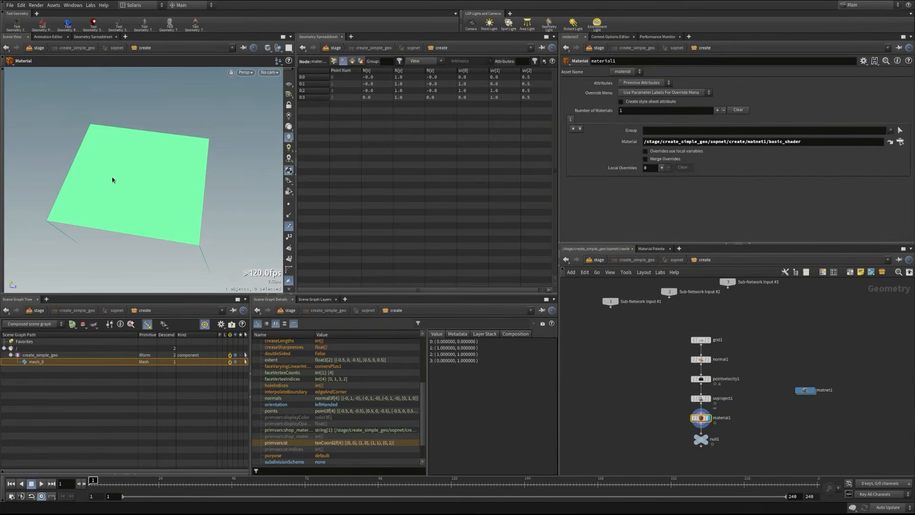
pyautogui.click(352, 61)
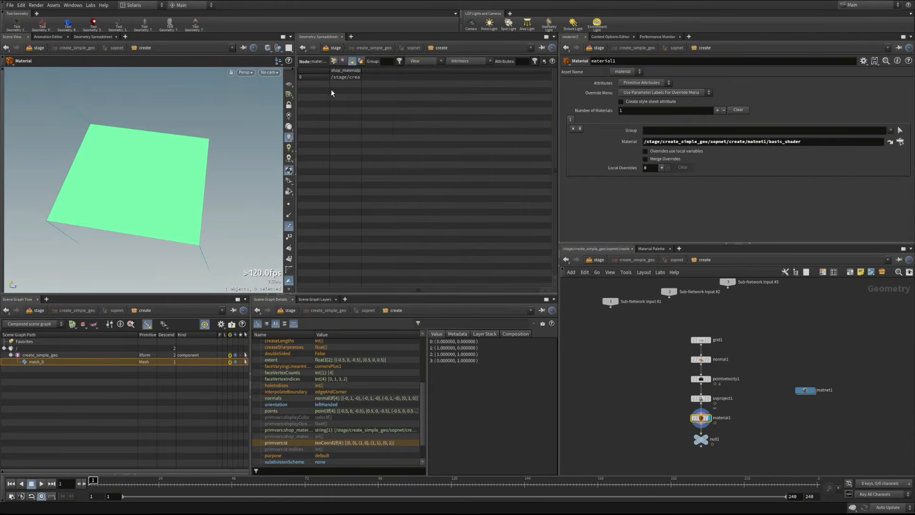
pyautogui.moveTo(362, 68); pyautogui.dragTo(465, 70)
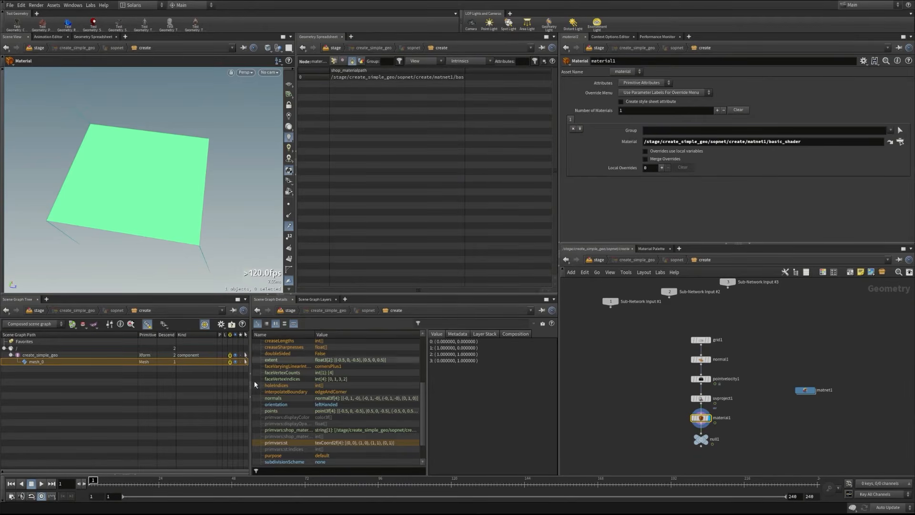
# Display the null1 node and inspect the material path primvar in mesh_0's scene graph details
pyautogui.click(700, 438)
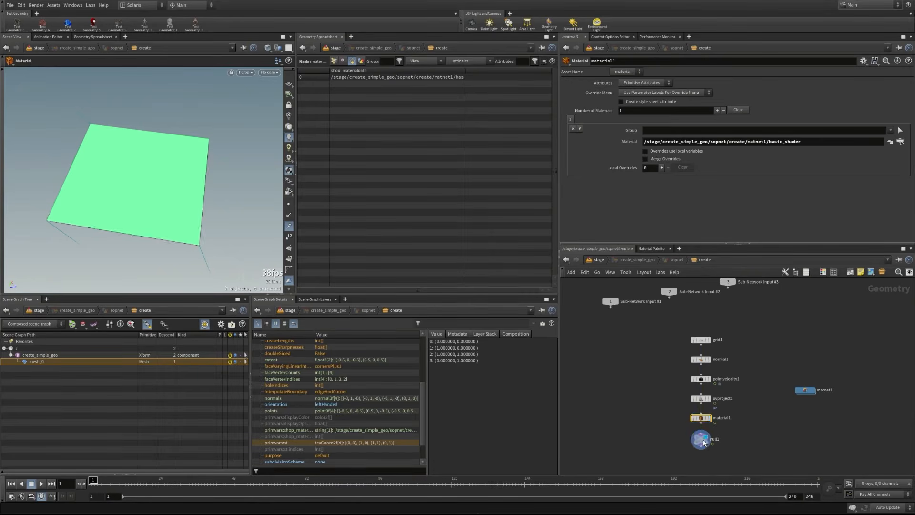
pyautogui.scroll(-1, 316, 424)
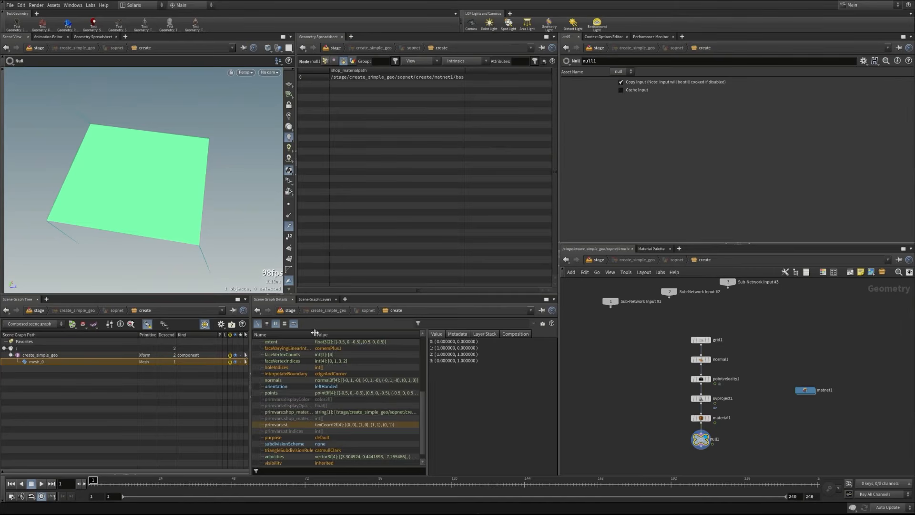
pyautogui.click(305, 411)
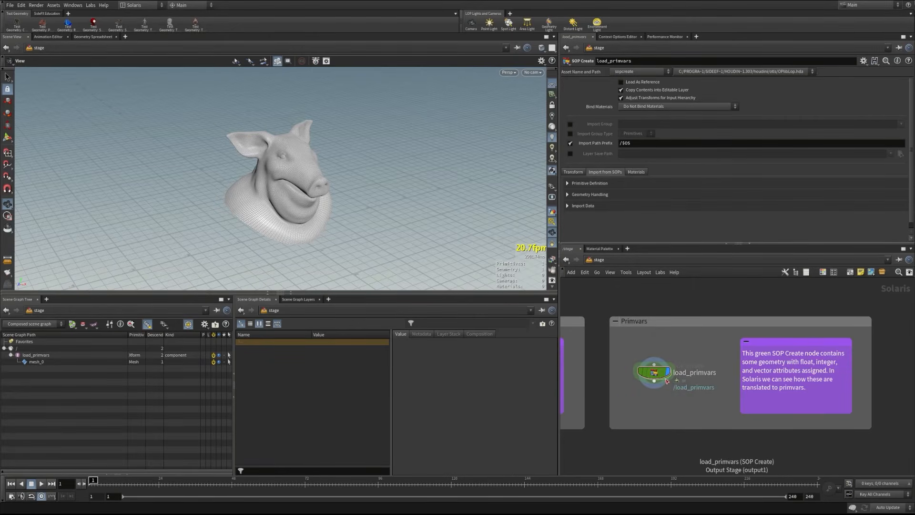
# Enter the load_primvars geometry network and display testgeometry_pighead1 and normal1 in turn to review the base geometry
pyautogui.moveTo(662, 375)
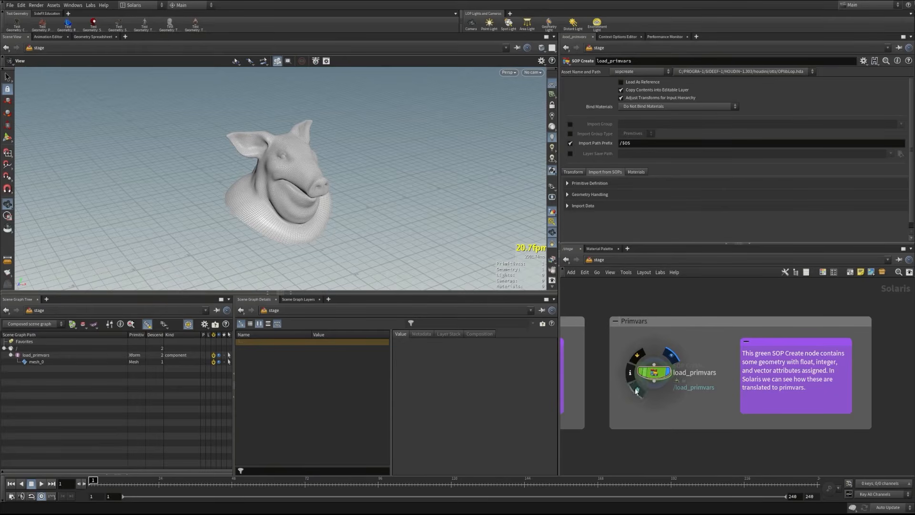
pyautogui.doubleClick(655, 373)
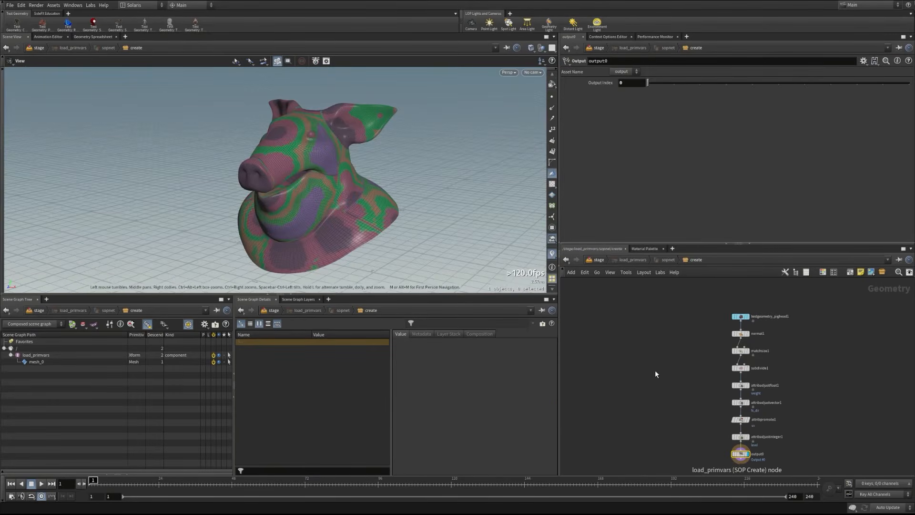
pyautogui.click(746, 316)
pyautogui.click(738, 316)
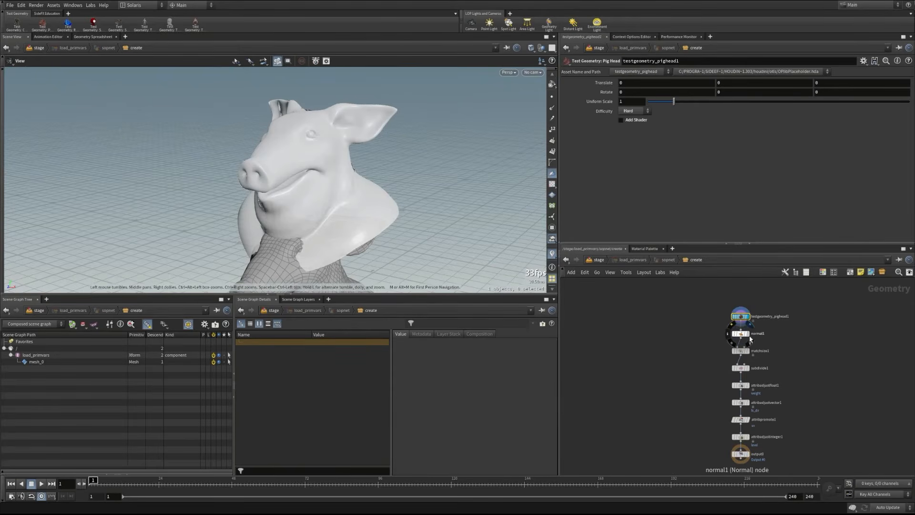
pyautogui.click(742, 333)
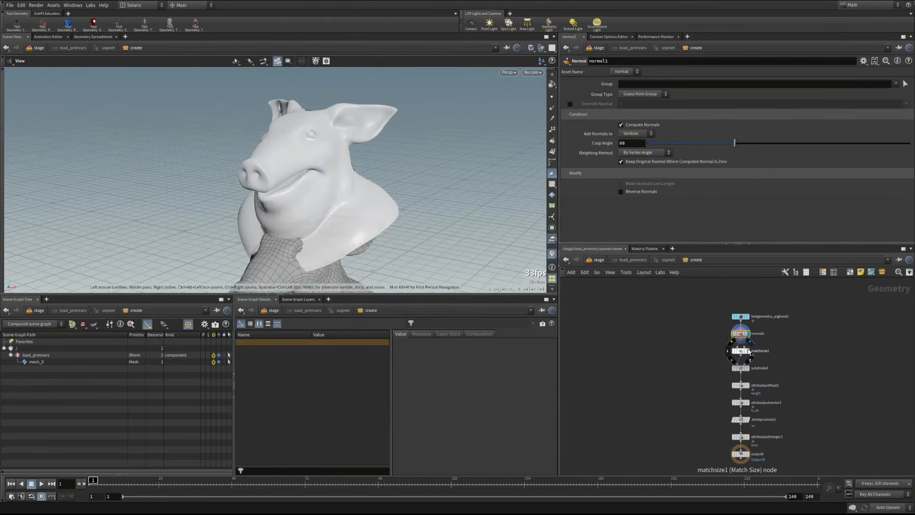
# Review the pig head at the matchsize1 and subdivide1 nodes, leaving subdivide1 displayed, and save the scene
pyautogui.click(749, 351)
pyautogui.click(740, 351)
pyautogui.moveTo(337, 231); pyautogui.dragTo(311, 221, button='right')
pyautogui.moveTo(310, 221); pyautogui.dragTo(296, 223, button='middle')
pyautogui.click(748, 368)
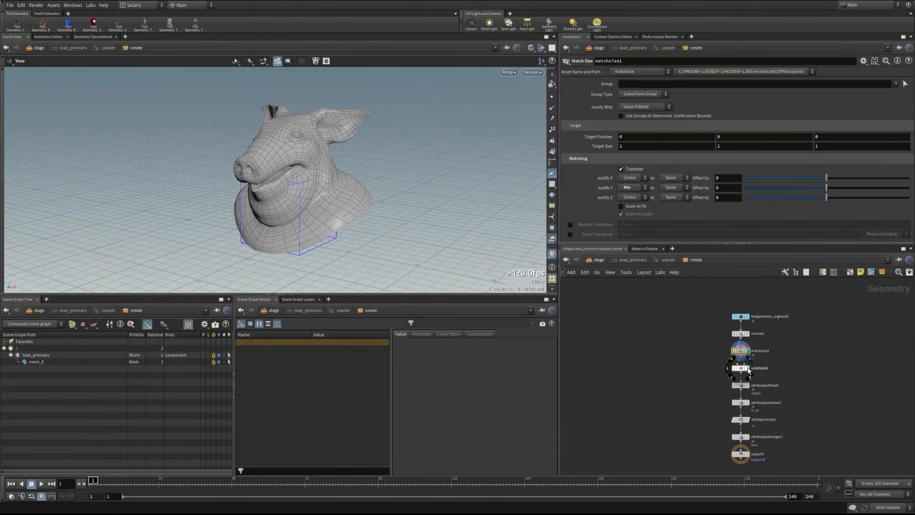
pyautogui.click(740, 368)
pyautogui.moveTo(310, 196); pyautogui.dragTo(263, 188)
pyautogui.hotkey('ctrl', 's')
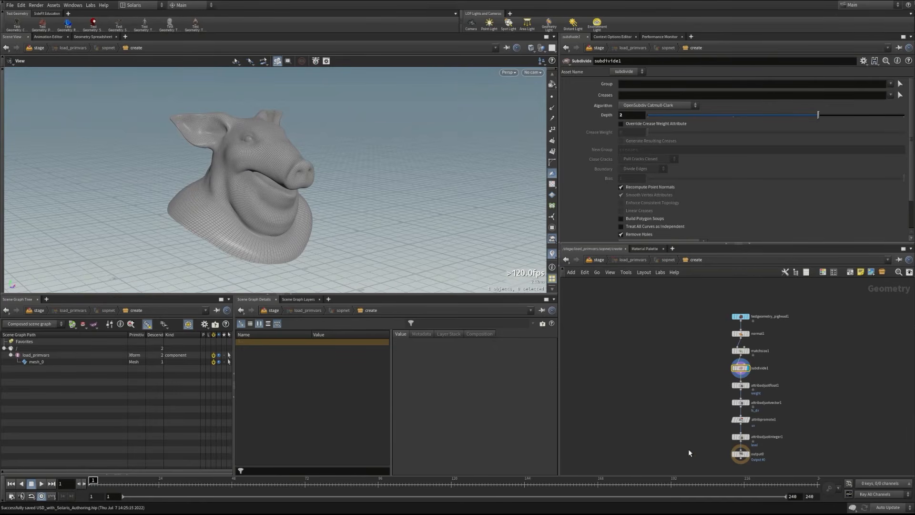
# Display attribadjustfloat1 and visualize its weight attribute on the pig head instead of level
pyautogui.click(748, 386)
pyautogui.click(742, 386)
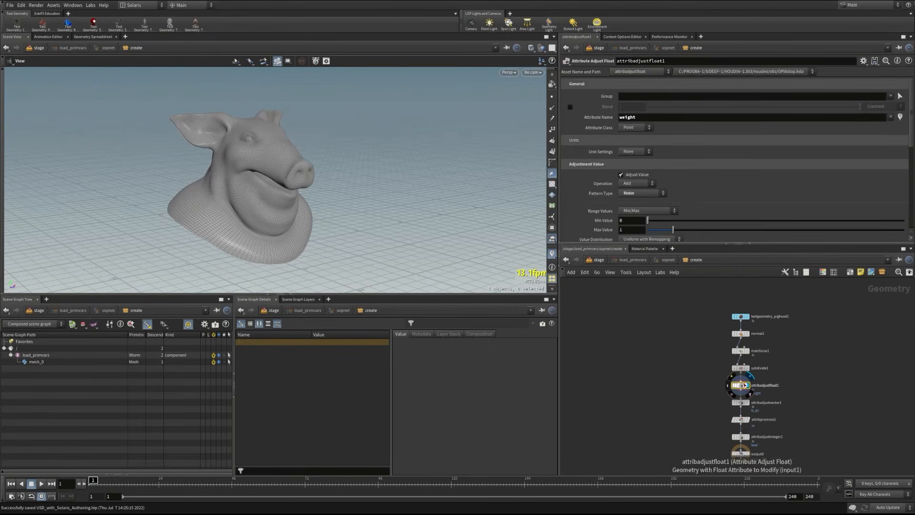
pyautogui.click(552, 254)
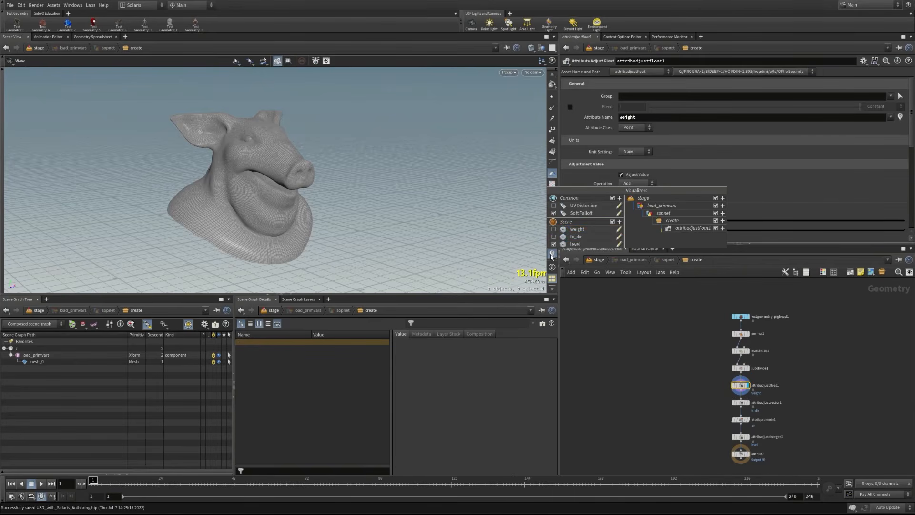
pyautogui.click(553, 229)
pyautogui.click(553, 244)
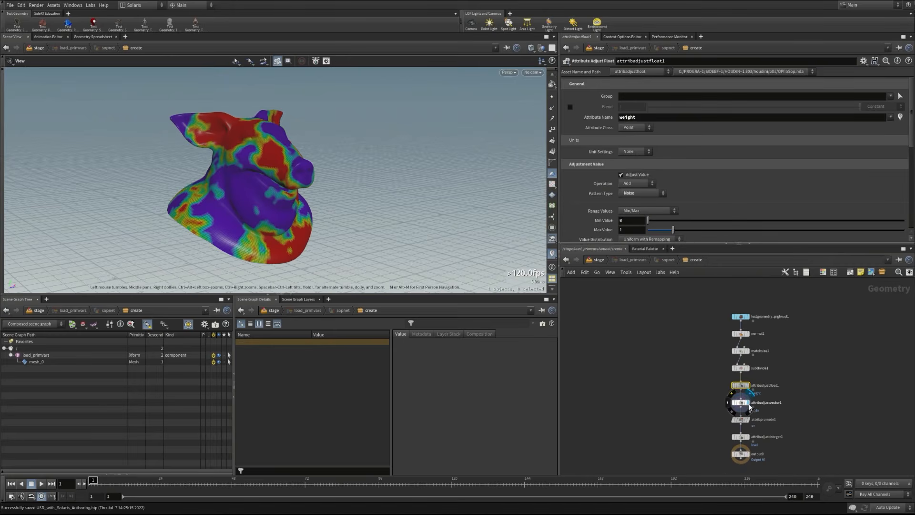
# Display attribadjustvector1 and switch the visualizer from weight to fx_dir to view its direction vectors
pyautogui.click(741, 405)
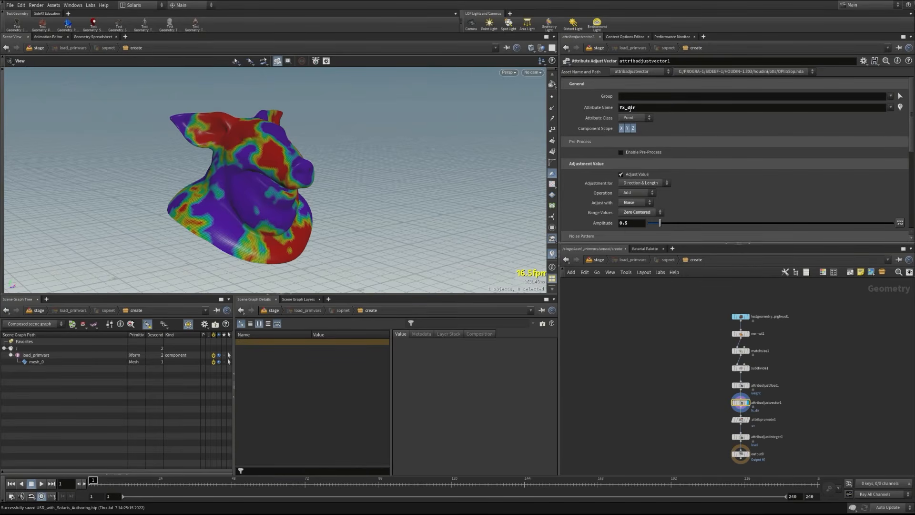
pyautogui.click(552, 253)
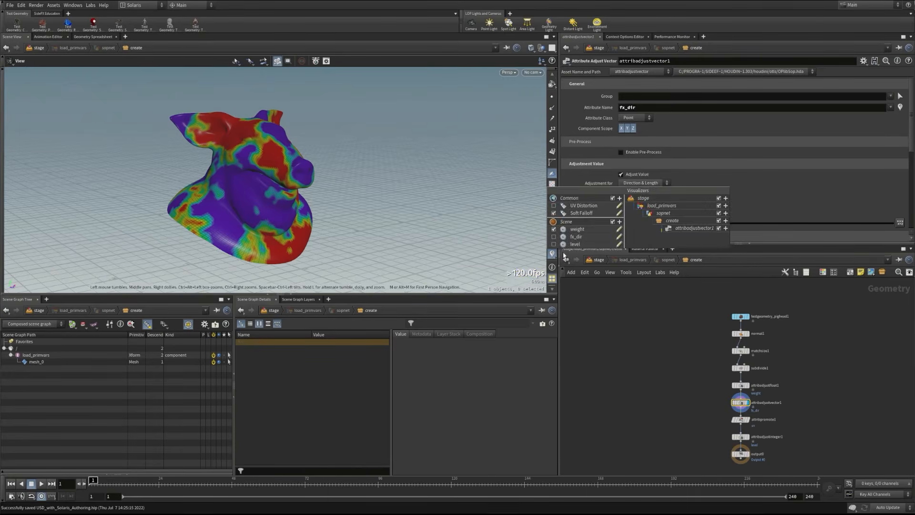
pyautogui.click(553, 230)
pyautogui.moveTo(262, 170); pyautogui.dragTo(309, 166)
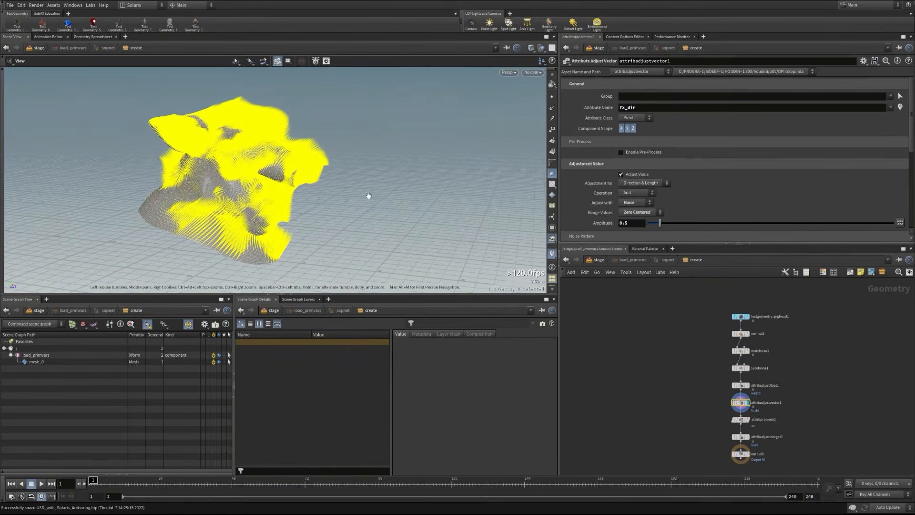
# Display attribadjustinteger1, switch the visualizer from fx_dir to level, and review its noise settings
pyautogui.click(741, 420)
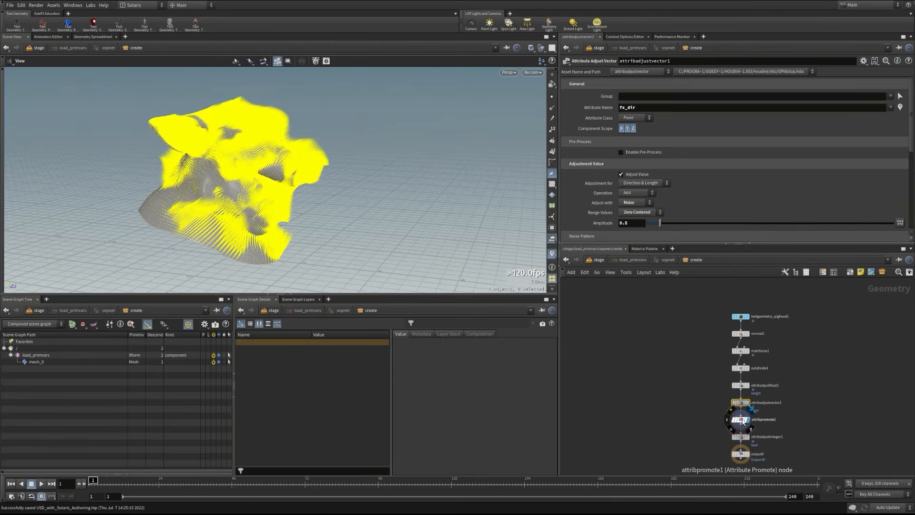
pyautogui.click(749, 439)
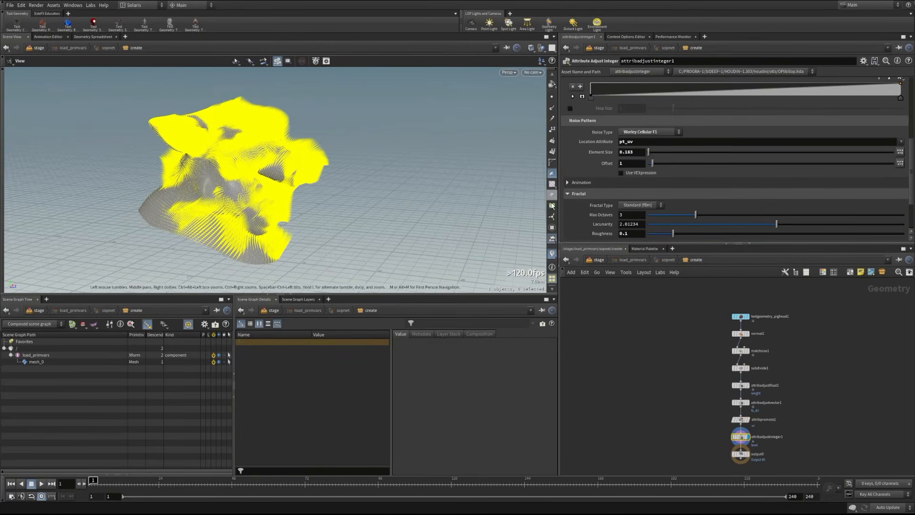
pyautogui.click(552, 253)
pyautogui.click(554, 244)
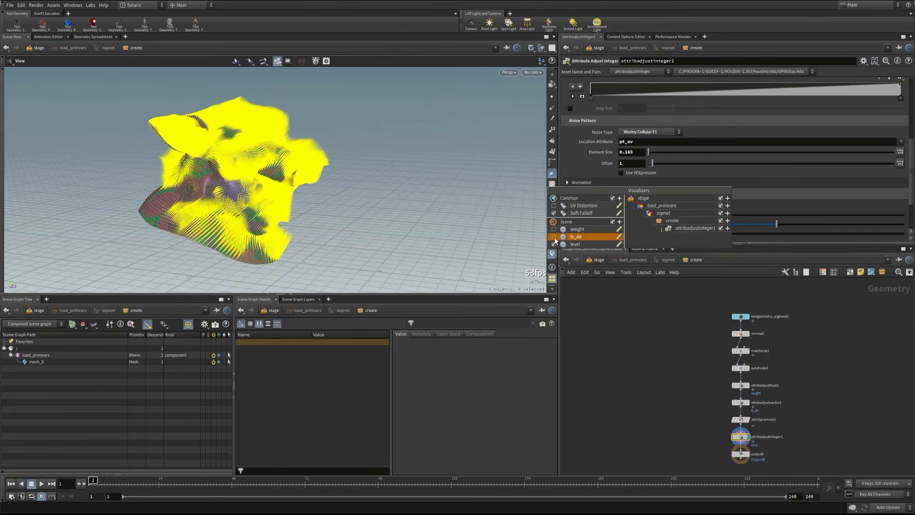
pyautogui.click(553, 237)
pyautogui.moveTo(267, 190); pyautogui.dragTo(153, 184)
pyautogui.moveTo(391, 176); pyautogui.dragTo(308, 148)
pyautogui.scroll(3, 616, 128)
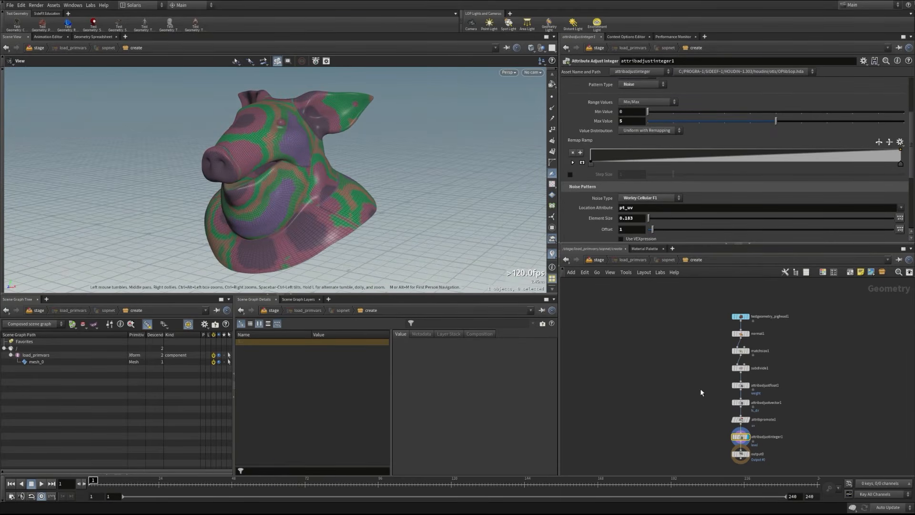
# Display the output0 node and examine how attribpromote1 promotes the vertex uv attribute to the point attribute pt_uv
pyautogui.click(745, 453)
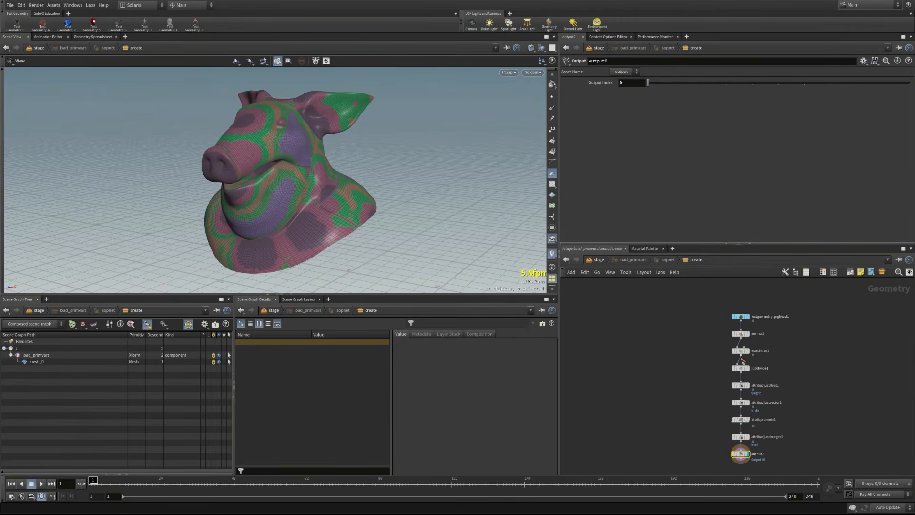
pyautogui.scroll(4, 771, 408)
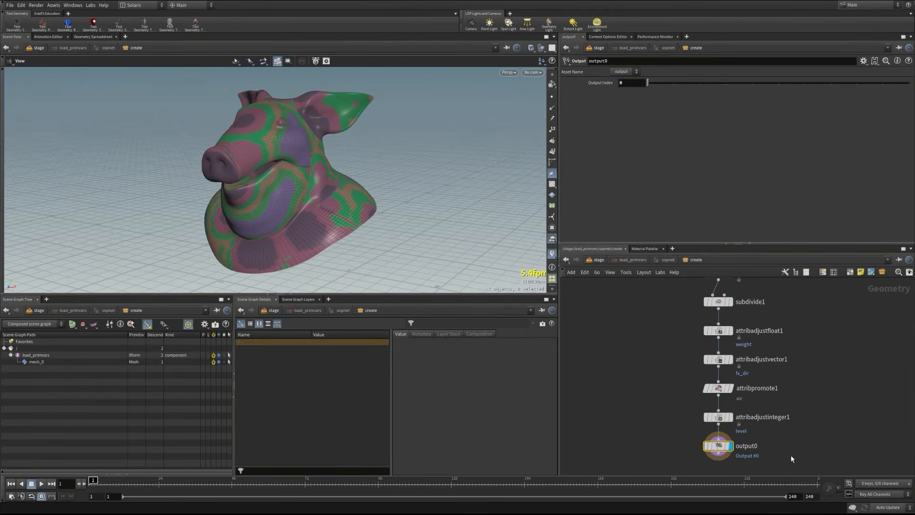
pyautogui.click(719, 389)
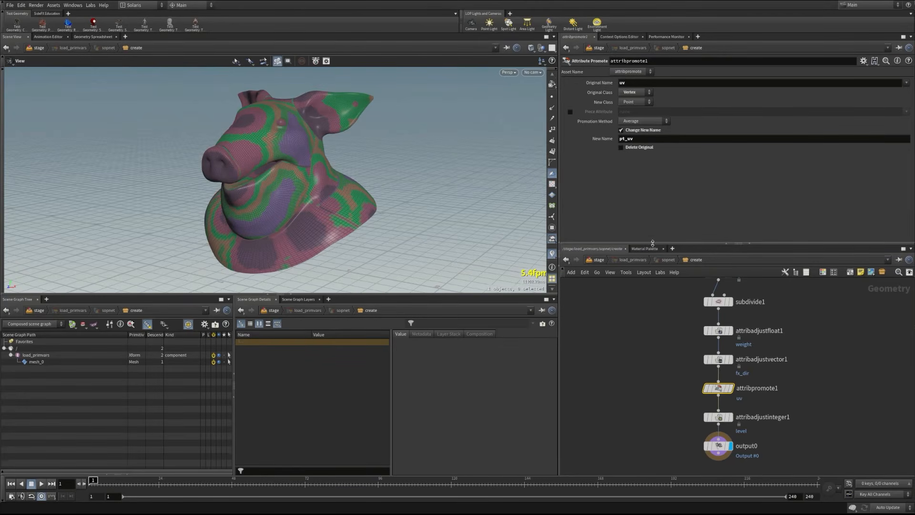
pyautogui.moveTo(718, 424)
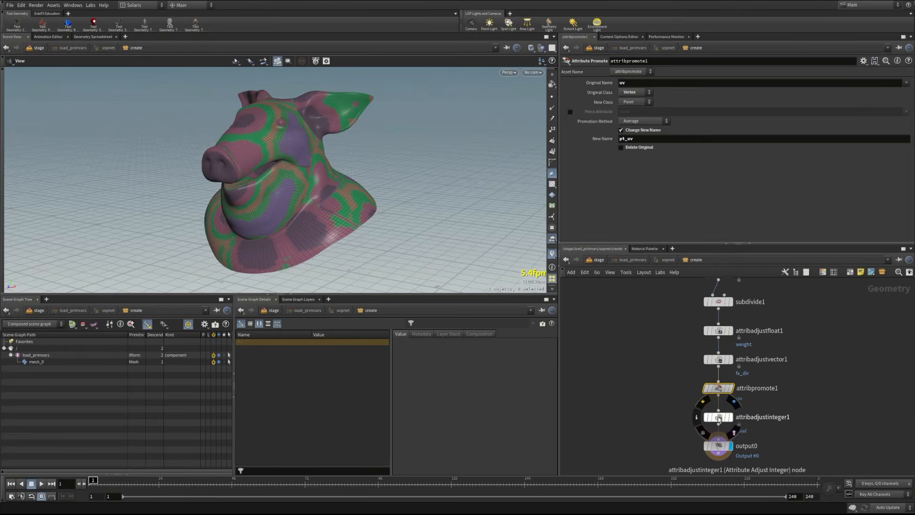
# Return to the stage level, select the mesh_0 prim and look through its USD properties, including normals, points and primvars
pyautogui.press('u')
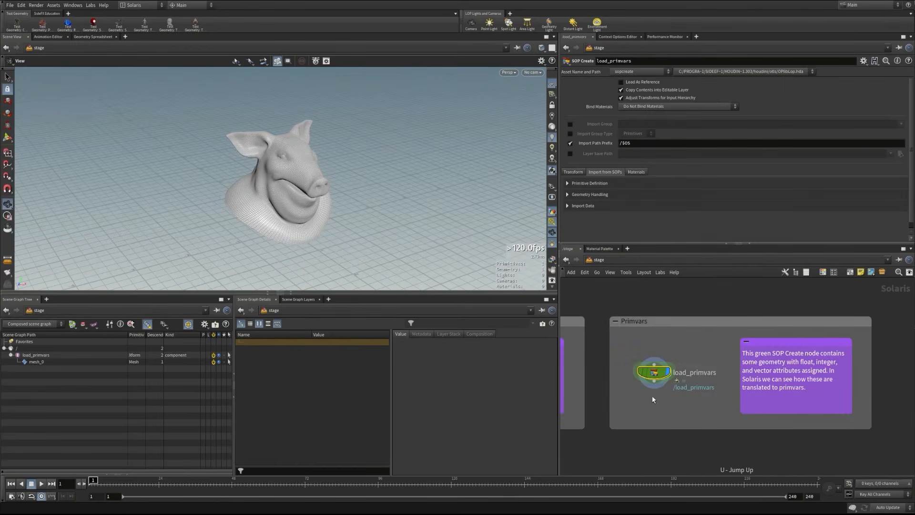
pyautogui.click(34, 362)
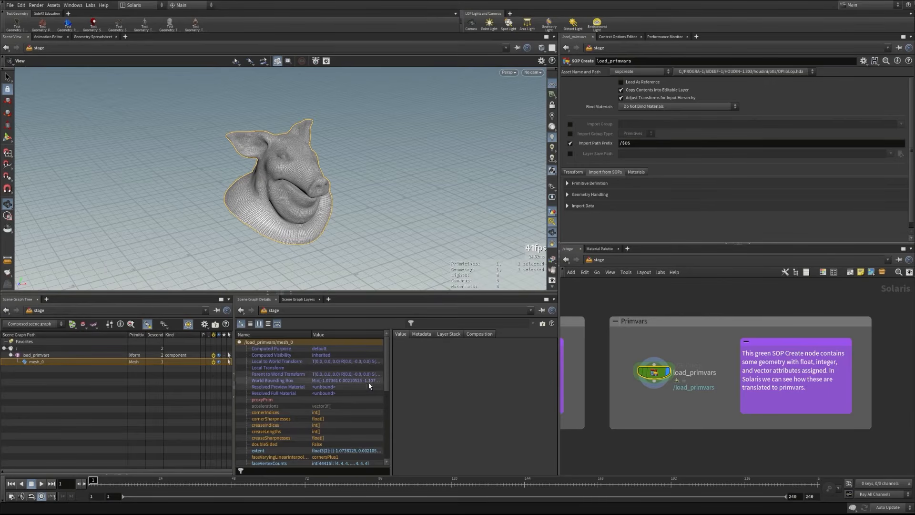
pyautogui.moveTo(392, 368); pyautogui.dragTo(403, 368)
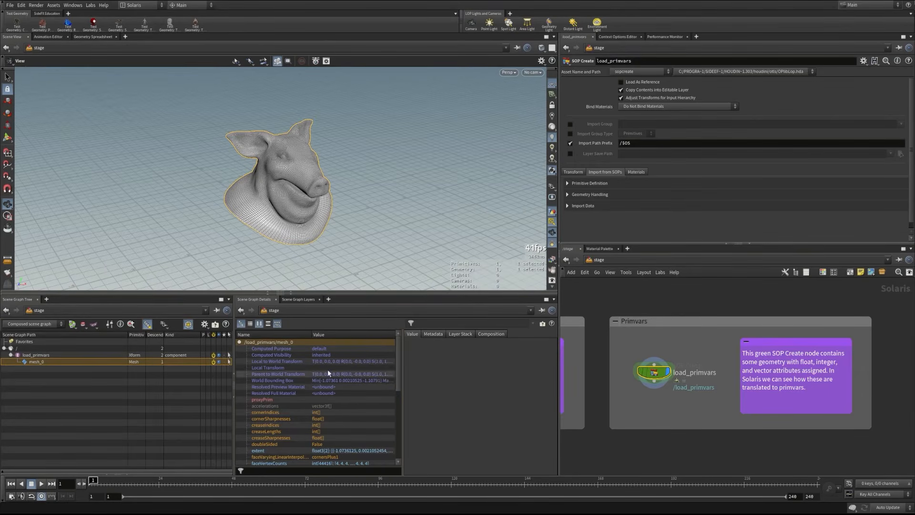
pyautogui.scroll(-3, 320, 404)
pyautogui.scroll(3, 319, 404)
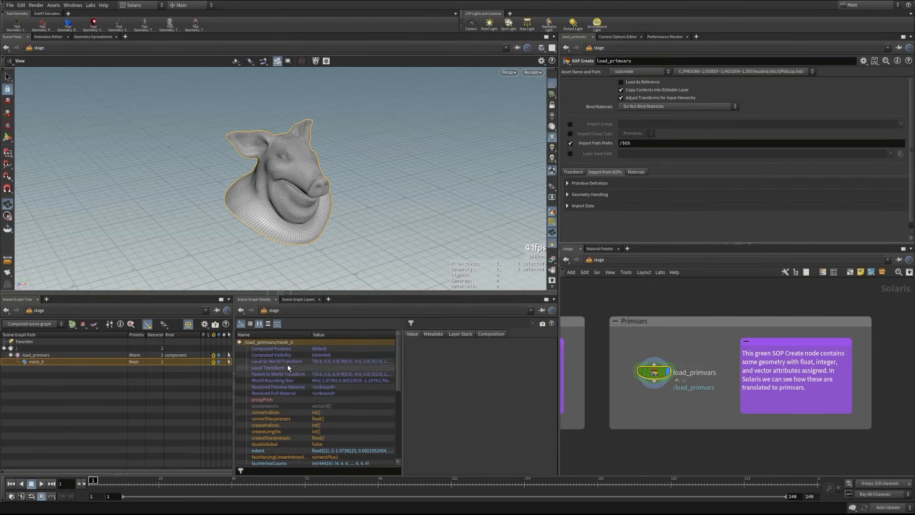
pyautogui.scroll(-1, 289, 377)
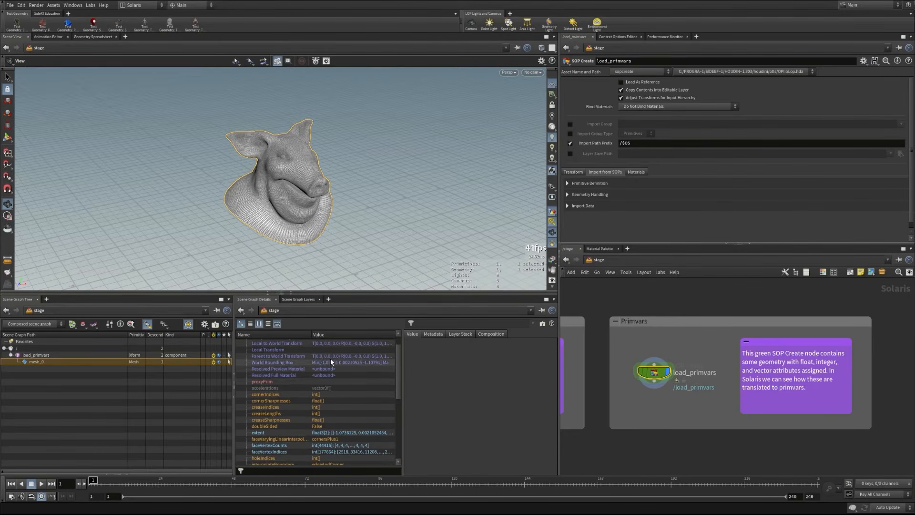
pyautogui.moveTo(398, 358); pyautogui.dragTo(401, 372)
pyautogui.scroll(-1, 305, 419)
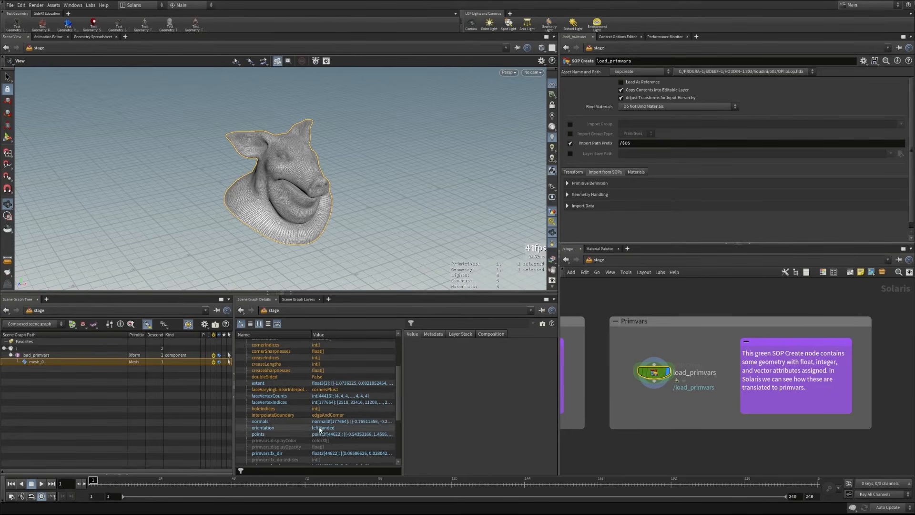
pyautogui.scroll(-1, 308, 427)
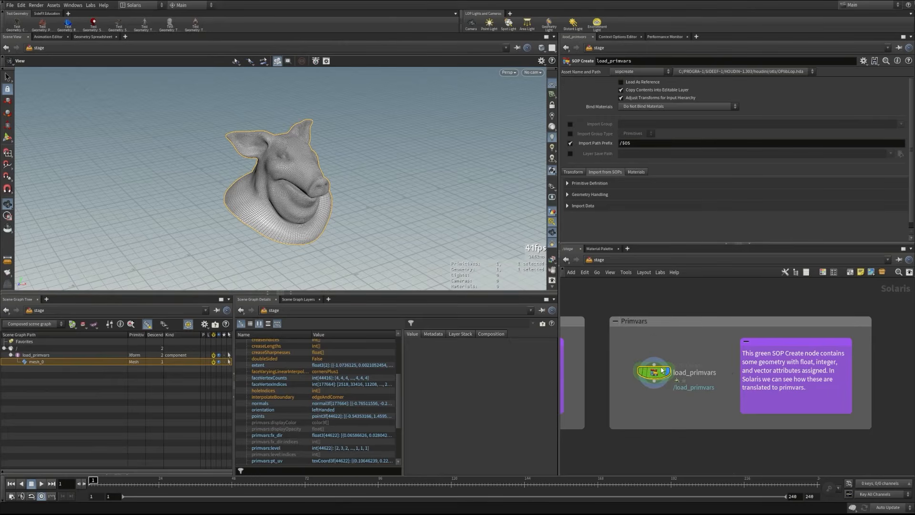
pyautogui.moveTo(661, 369)
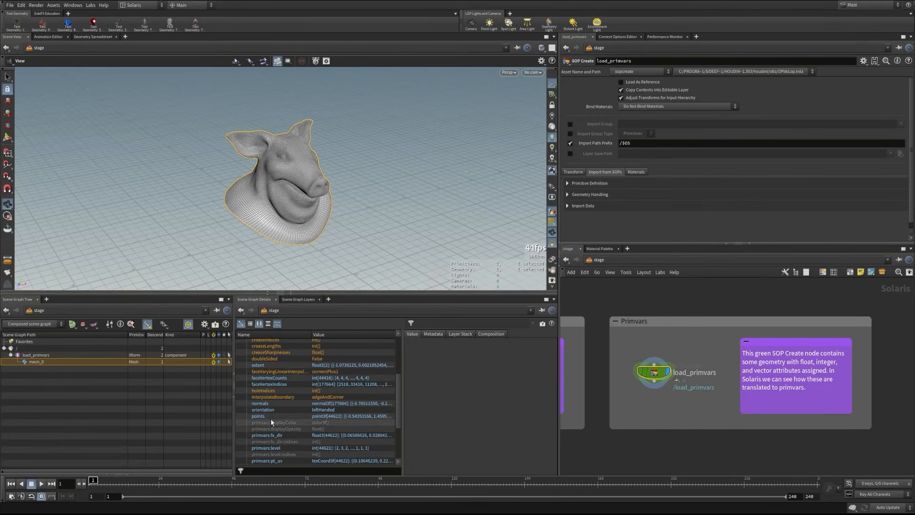
pyautogui.scroll(-4, 289, 418)
pyautogui.scroll(1, 288, 415)
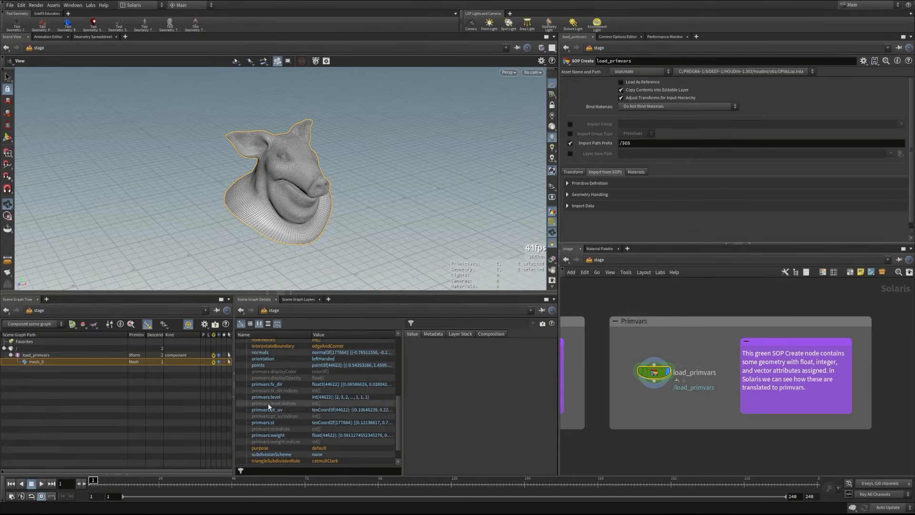
# Inspect the values of mesh_0's weight primvar, and compare its st and pt_uv texture coordinate primvars
pyautogui.click(264, 435)
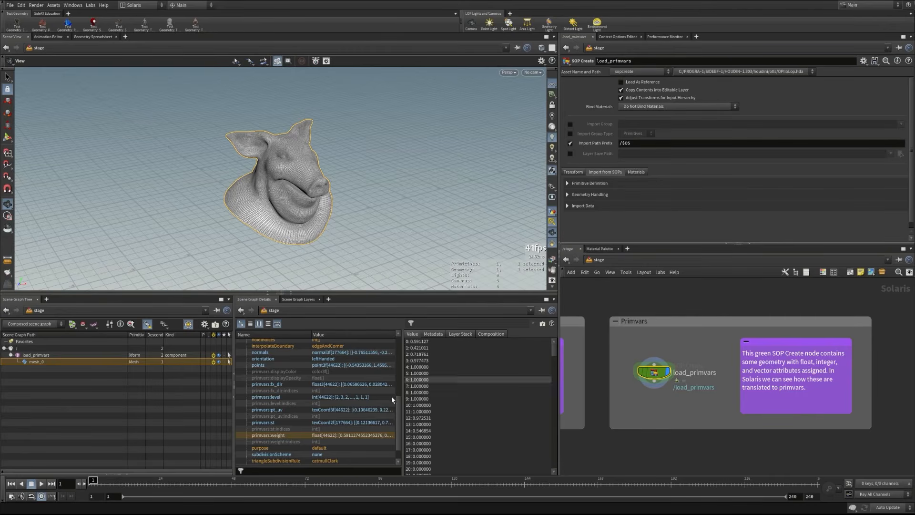
pyautogui.click(272, 423)
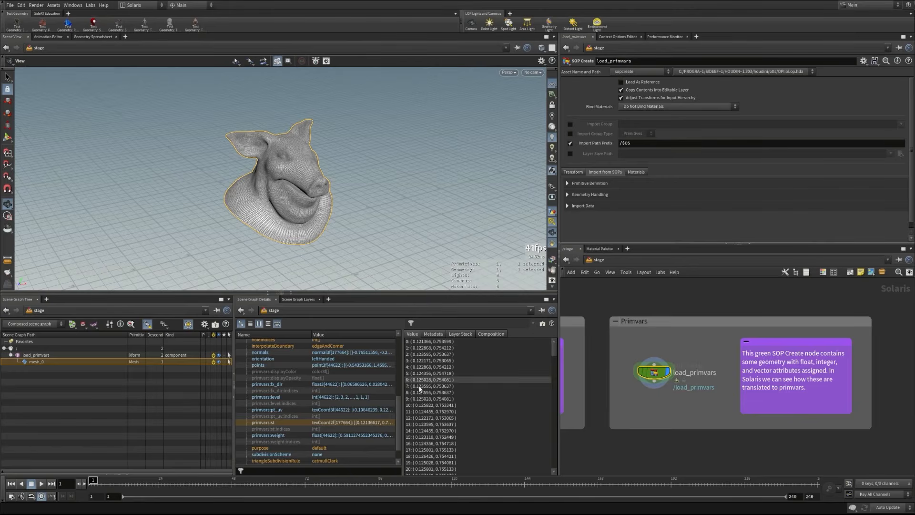
pyautogui.click(275, 410)
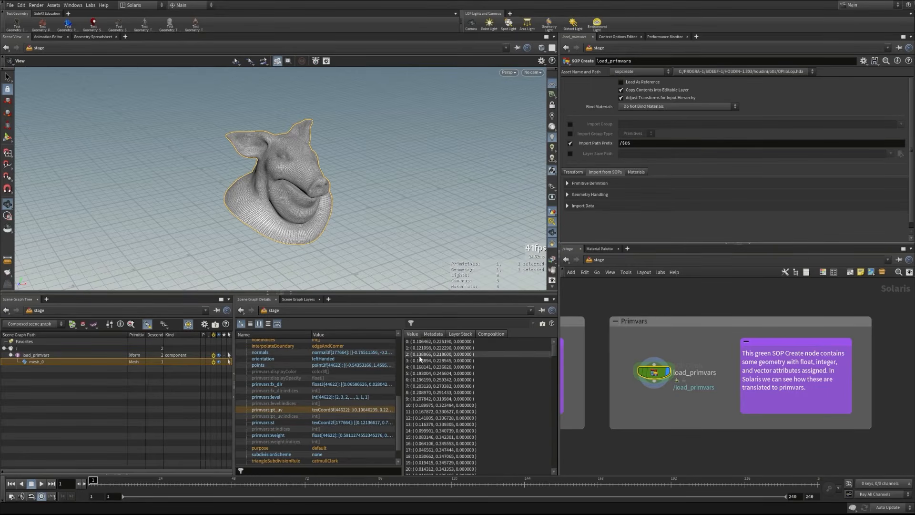
pyautogui.click(322, 422)
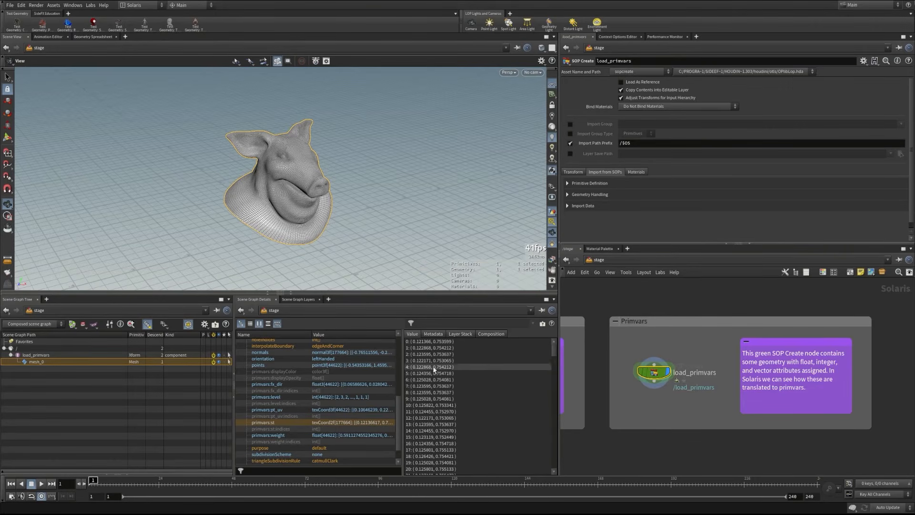
pyautogui.click(318, 410)
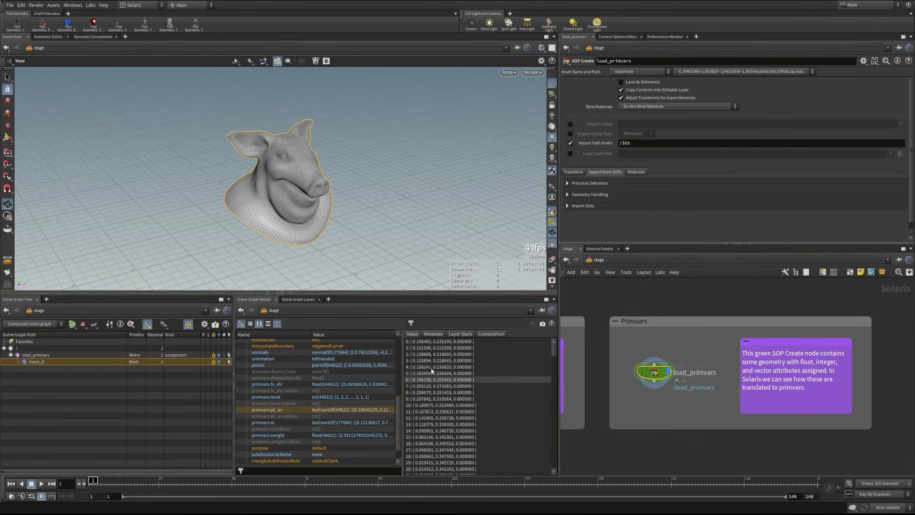
# Inspect the values of mesh_0's integer level primvar and its fx_dir vector primvar
pyautogui.click(266, 396)
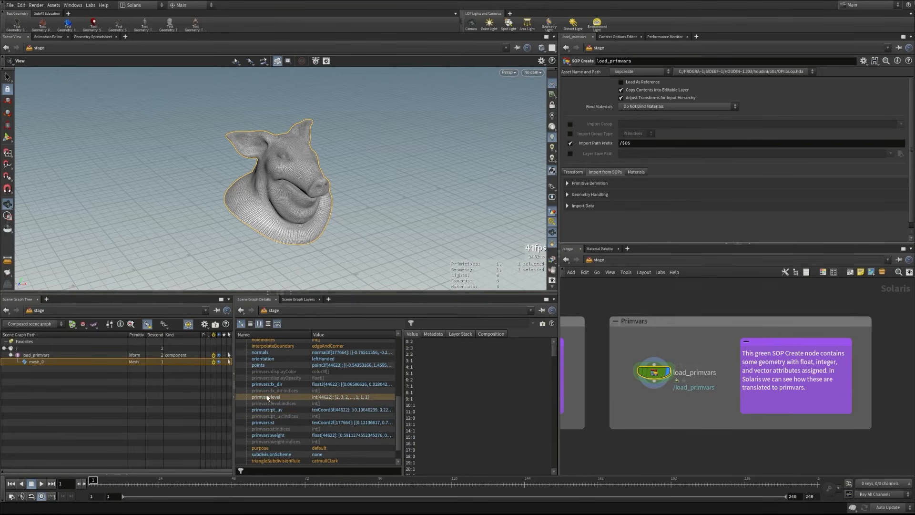
pyautogui.scroll(-5, 428, 384)
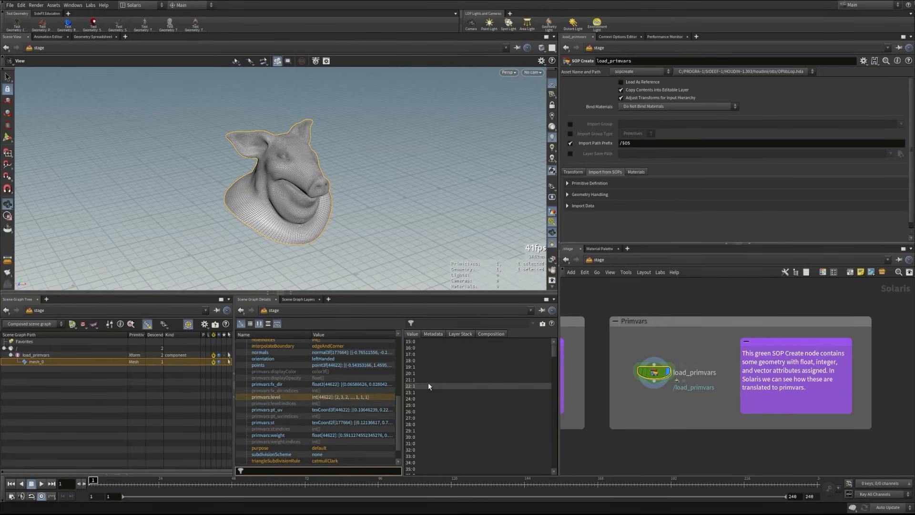
pyautogui.scroll(-9, 432, 414)
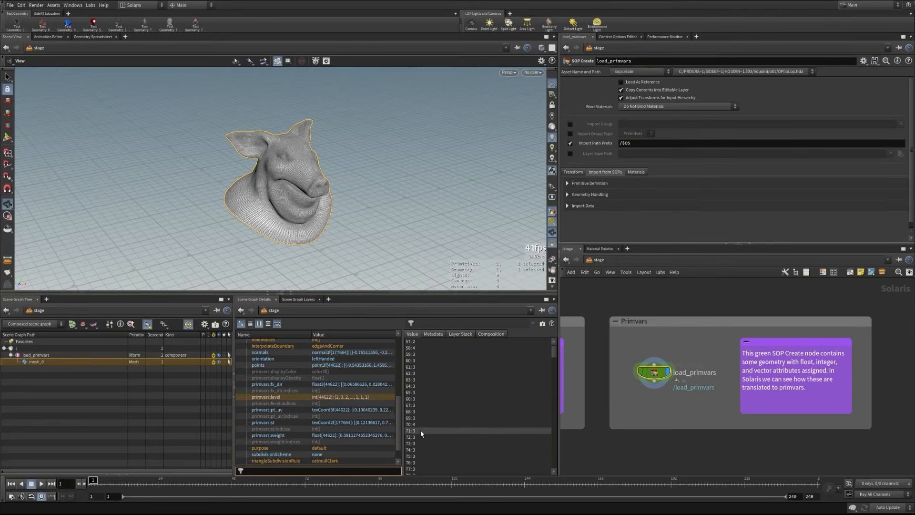
pyautogui.click(245, 384)
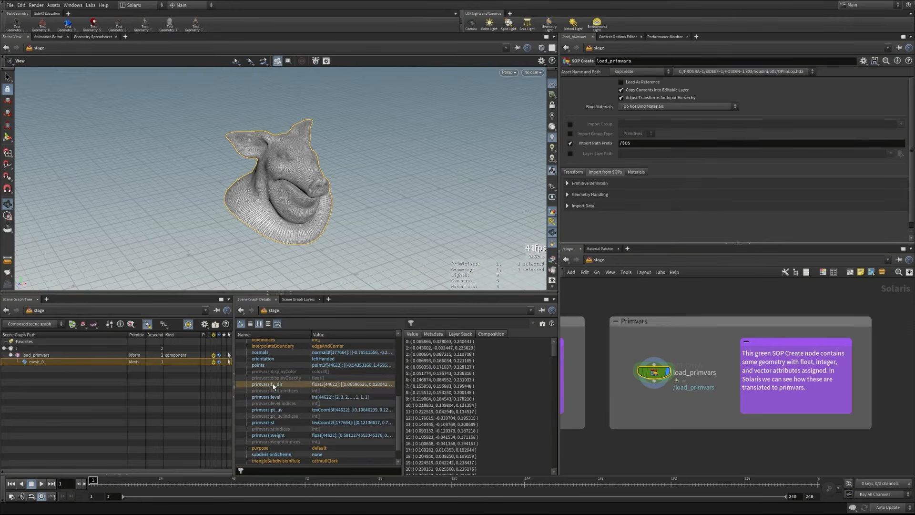
pyautogui.click(552, 376)
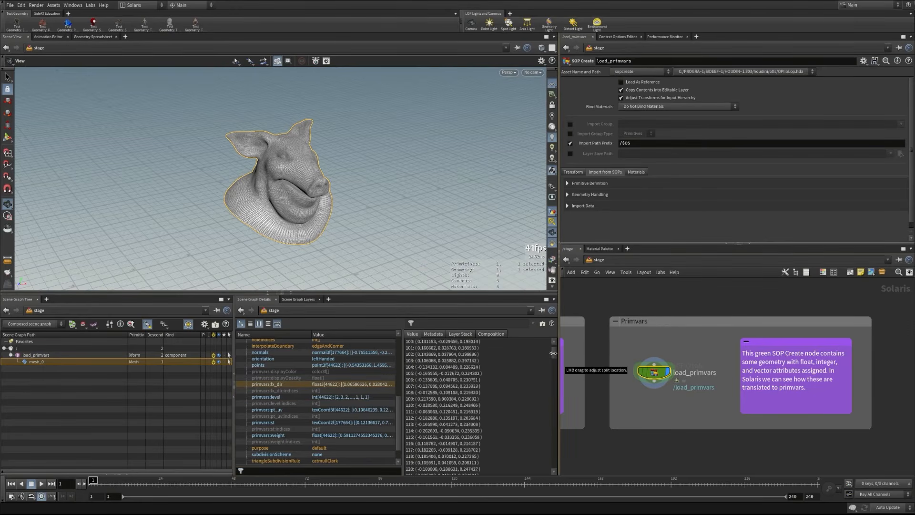
pyautogui.moveTo(549, 376); pyautogui.dragTo(572, 417)
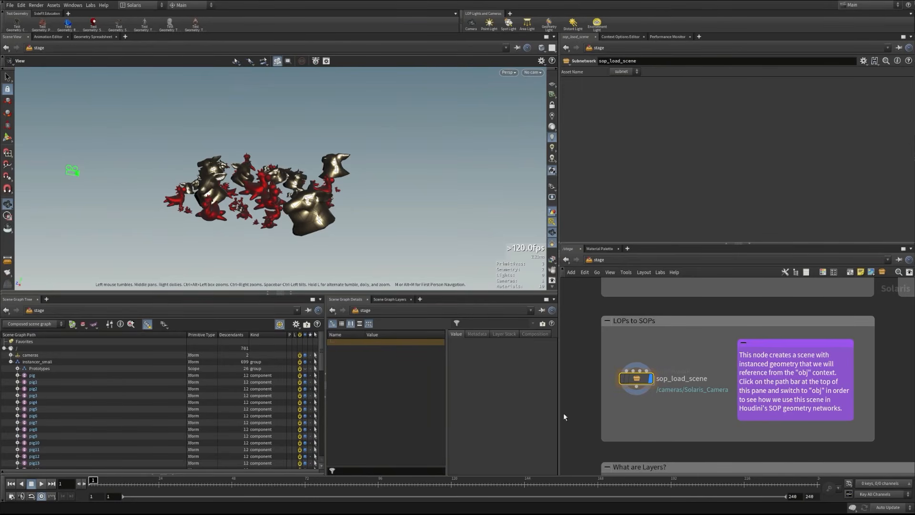
# Enter the sop_load_scene subnetwork and display the pig_asset and toy_asset reference nodes one after the other
pyautogui.doubleClick(637, 380)
pyautogui.moveTo(692, 411); pyautogui.dragTo(676, 401, button='middle')
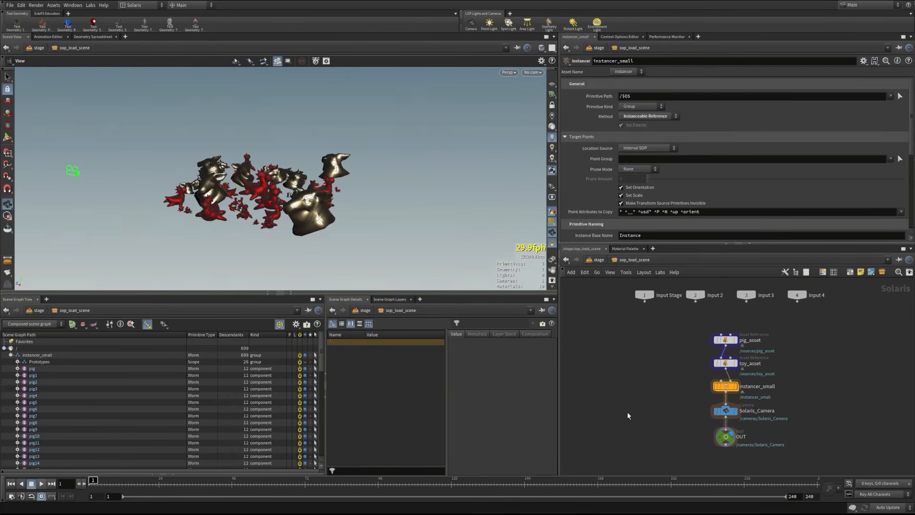
pyautogui.click(727, 340)
pyautogui.click(736, 328)
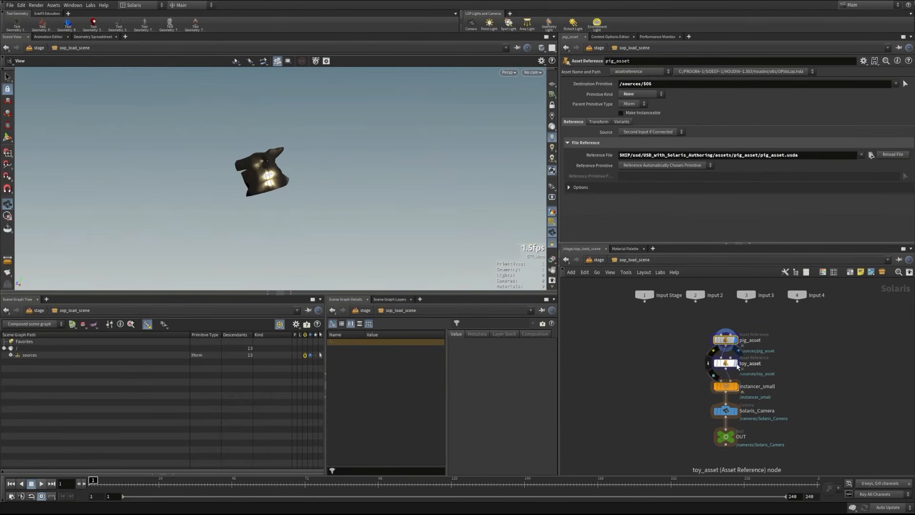
pyautogui.click(737, 363)
pyautogui.click(727, 365)
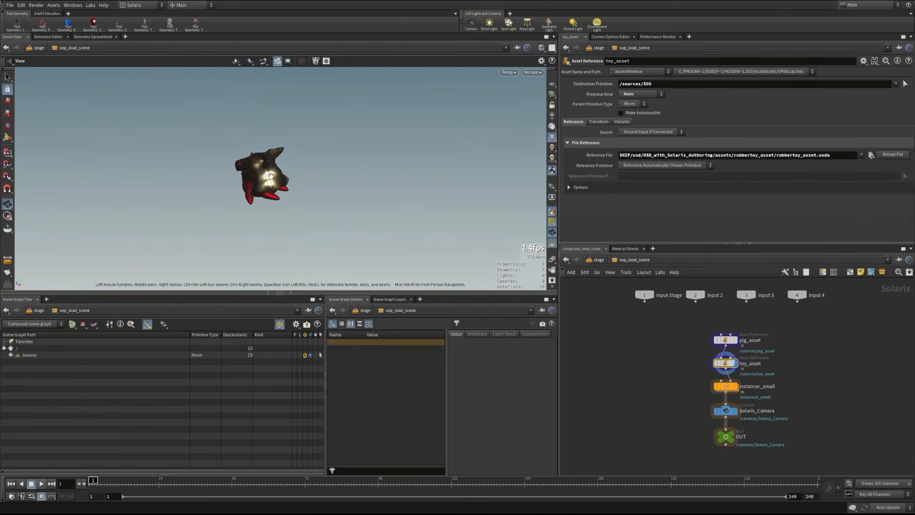
pyautogui.keyDown('alt'); pyautogui.moveTo(270, 174); pyautogui.dragTo(347, 184); pyautogui.keyUp('alt')
# Display instancer_small, Solaris_Camera and finally the OUT null to view the instanced scene with its camera
pyautogui.click(734, 386)
pyautogui.click(725, 386)
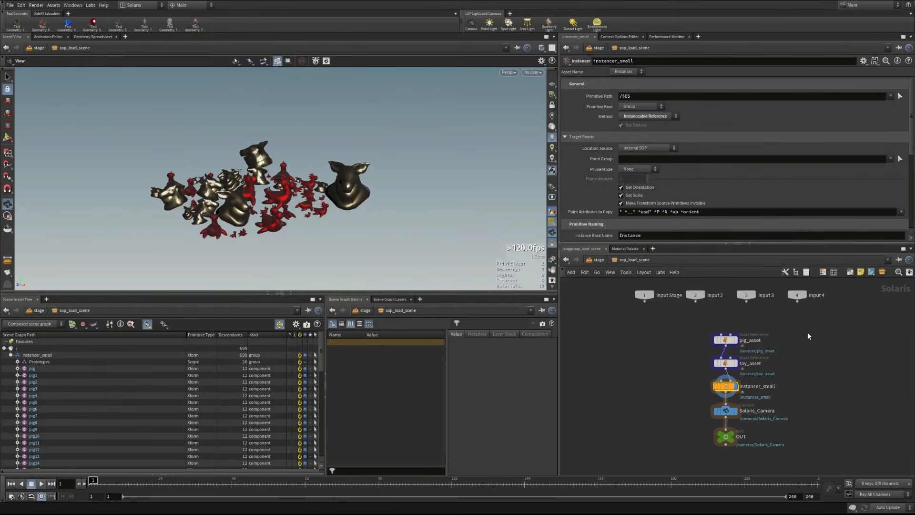
pyautogui.click(736, 414)
pyautogui.click(726, 410)
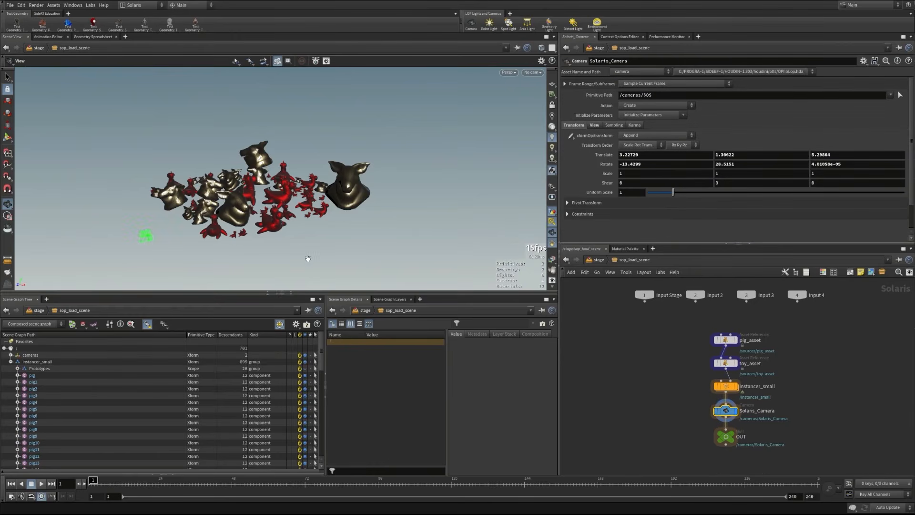
pyautogui.moveTo(315, 197); pyautogui.dragTo(263, 179)
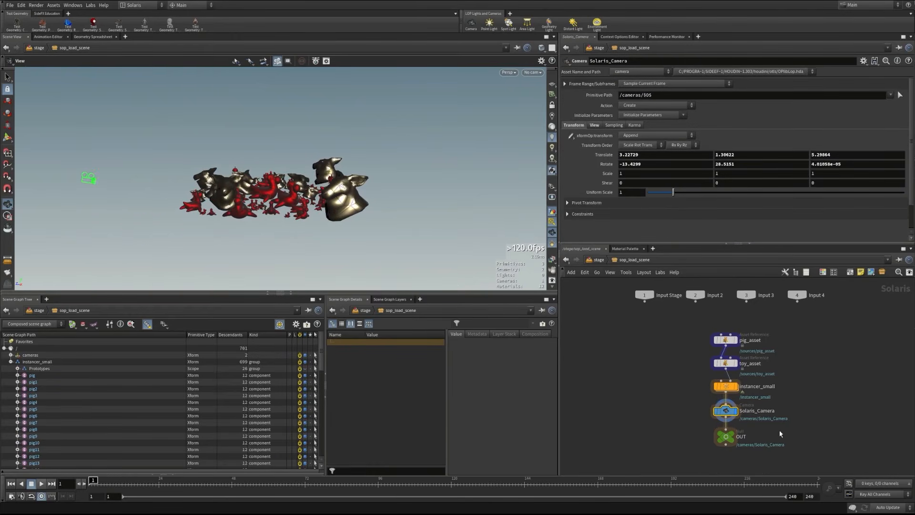
pyautogui.click(738, 423)
pyautogui.click(727, 437)
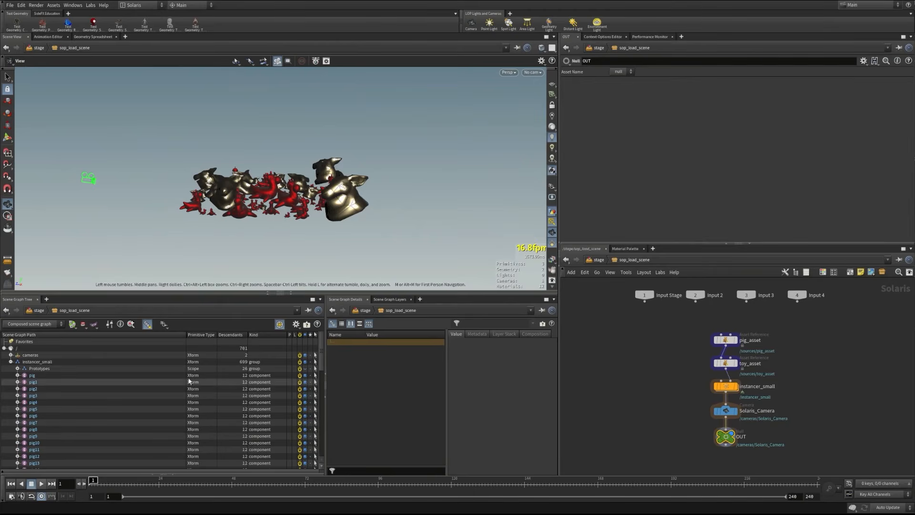
# Review the pig and toy instances in the scene graph and expand the cameras prim
pyautogui.moveTo(321, 354)
pyautogui.mouseDown()
pyautogui.moveTo(322, 444)
pyautogui.moveTo(321, 355)
pyautogui.mouseUp()
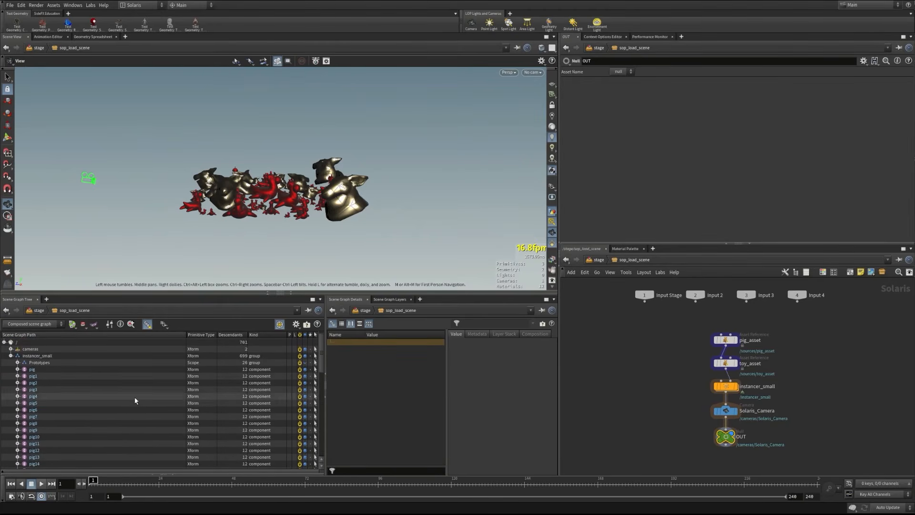
pyautogui.scroll(-2, 133, 419)
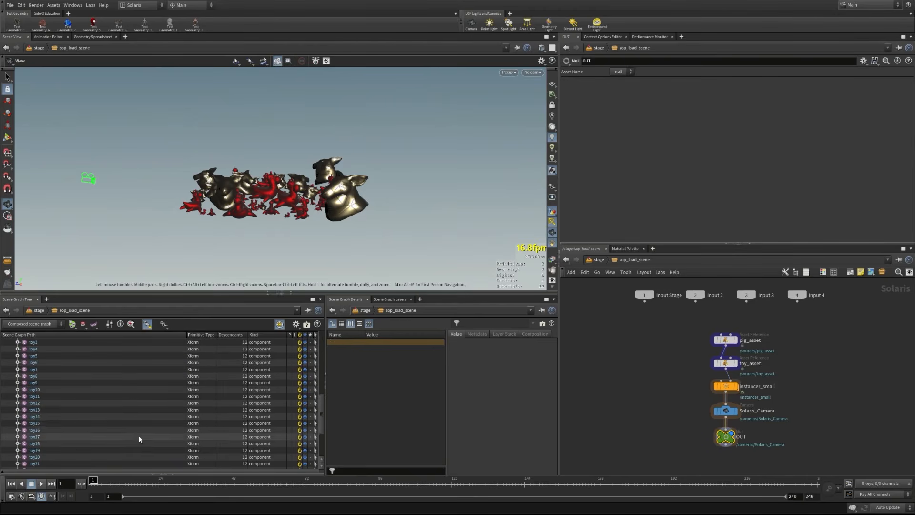
pyautogui.scroll(3, 128, 403)
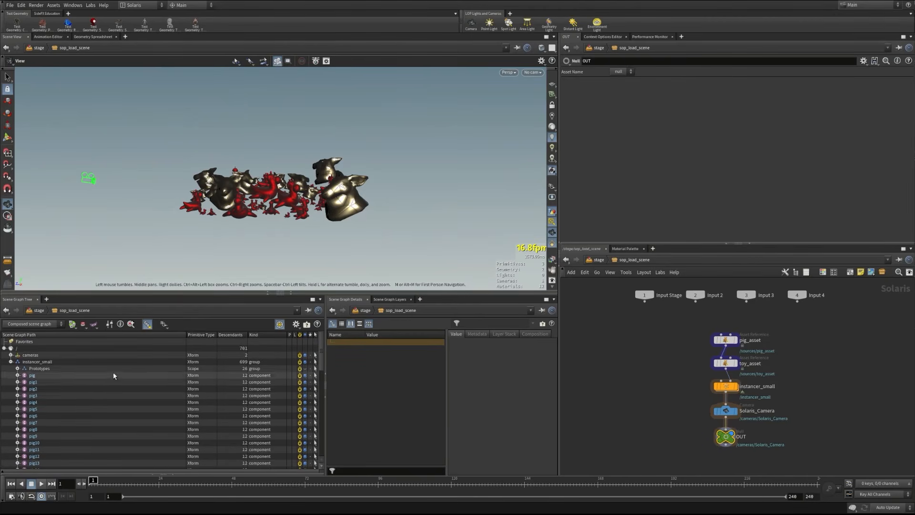
pyautogui.click(10, 355)
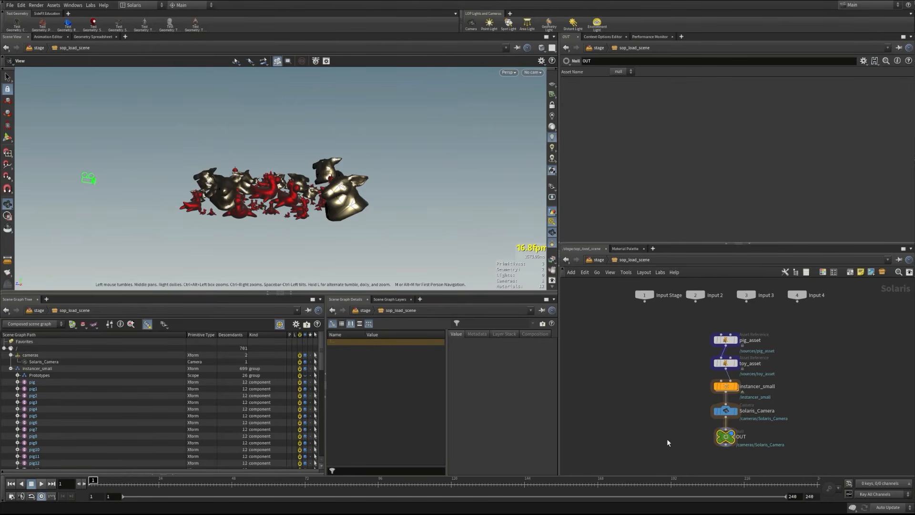
# Leave the sop_load_scene subnetwork and switch from the stage to the obj context
pyautogui.press('u')
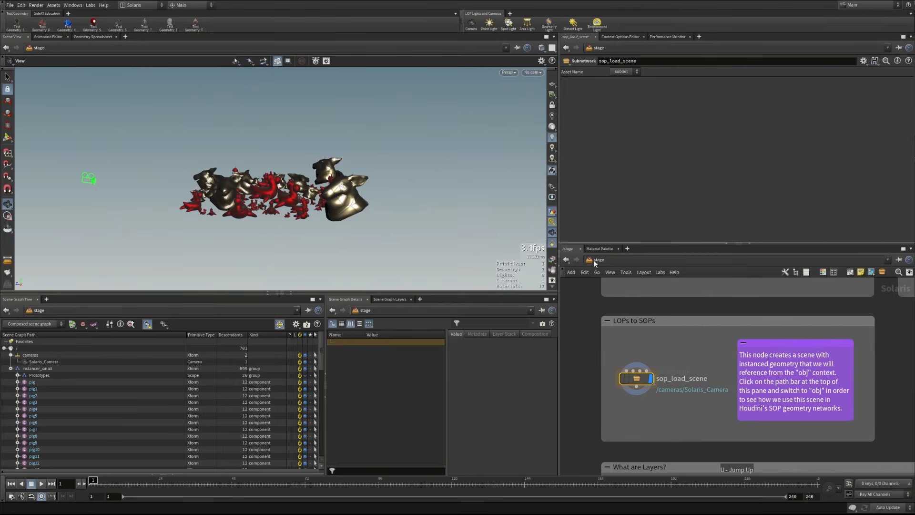
pyautogui.click(594, 260)
pyautogui.click(606, 295)
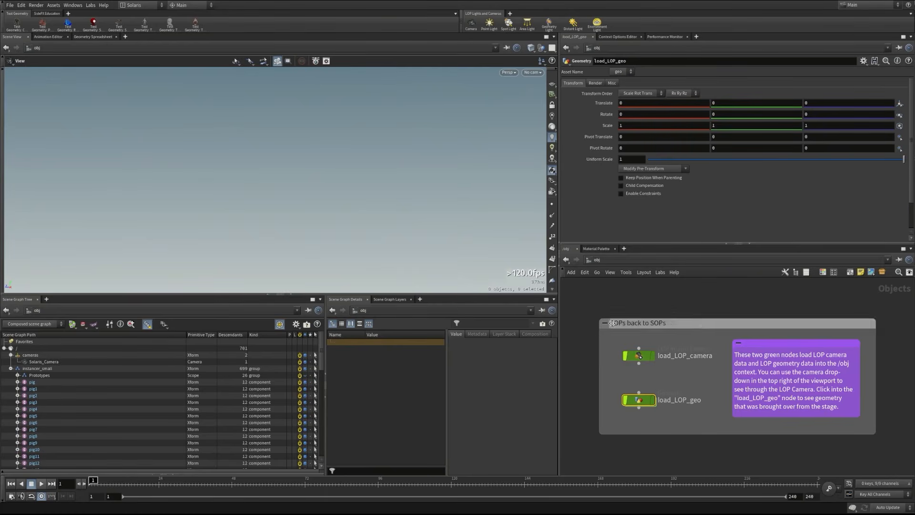
# Display the load_LOP_camera node, save the scene file and locate the imported camera in the viewport
pyautogui.click(644, 358)
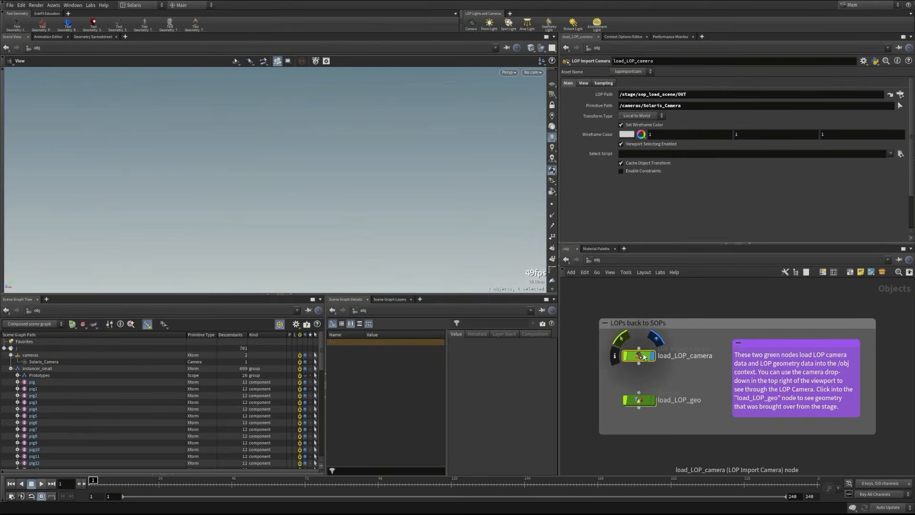
pyautogui.hotkey('ctrl', 's')
pyautogui.moveTo(311, 178); pyautogui.dragTo(153, 159)
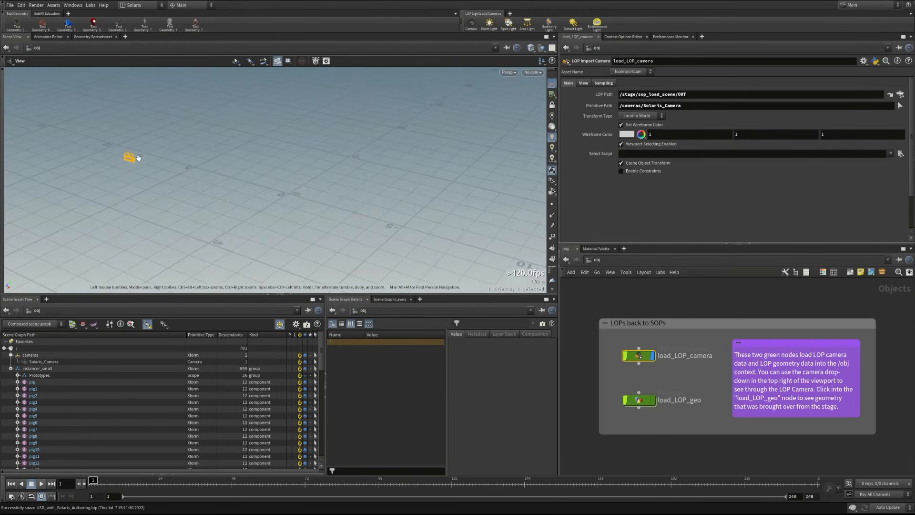
# Pick /stage/sop_load_scene/OUT as load_LOP_camera's LOP path and confirm /cameras/Solaris_Camera as its primitive path
pyautogui.moveTo(203, 181); pyautogui.dragTo(251, 168)
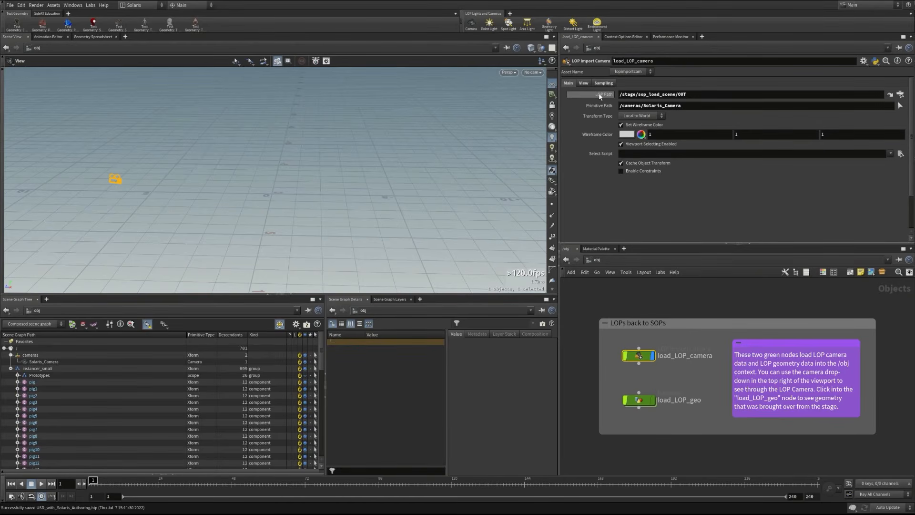
pyautogui.click(889, 94)
pyautogui.scroll(-2, 887, 134)
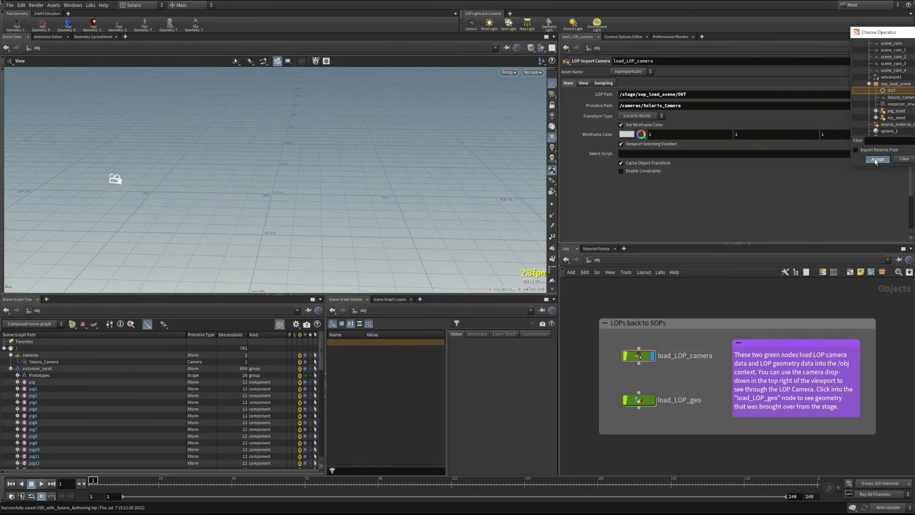
pyautogui.click(876, 159)
pyautogui.click(899, 105)
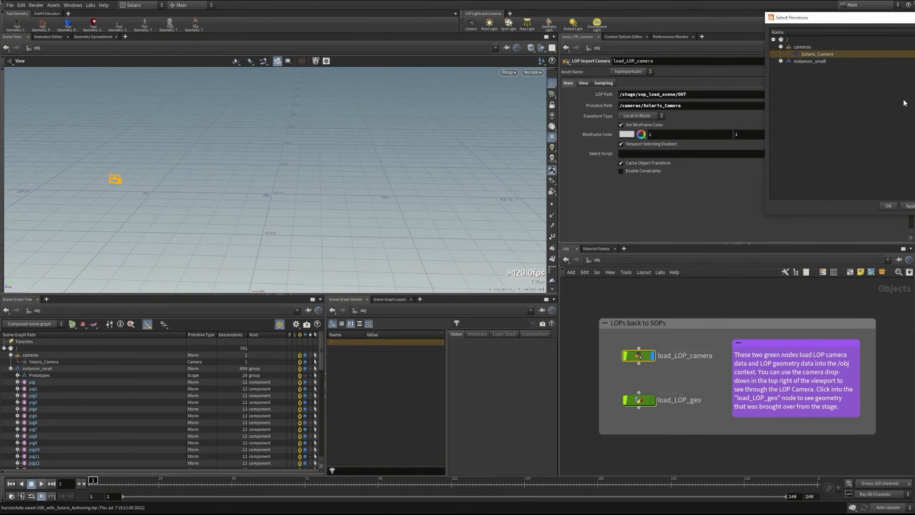
pyautogui.moveTo(863, 17); pyautogui.dragTo(633, 41)
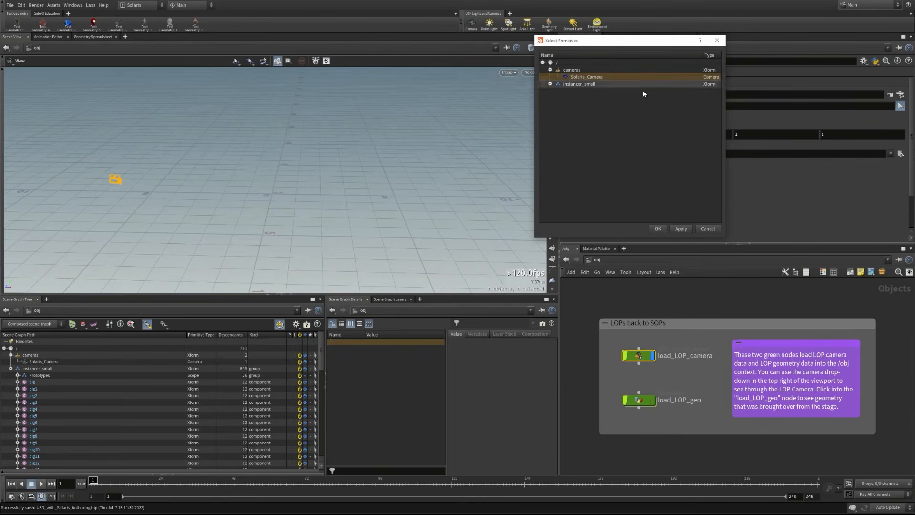
pyautogui.click(657, 229)
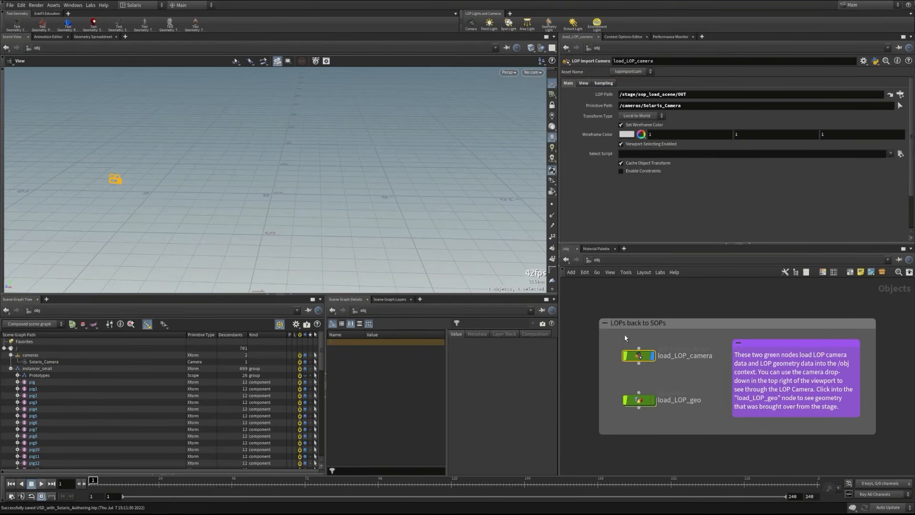
# Review the view and sampling parameters of load_LOP_camera, including resolution, focal length, aperture and shutter time
pyautogui.click(582, 83)
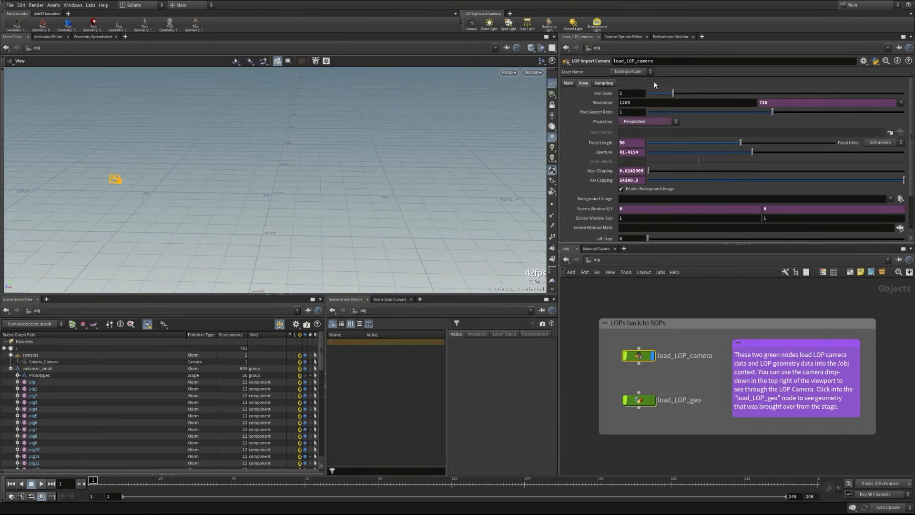
pyautogui.click(602, 83)
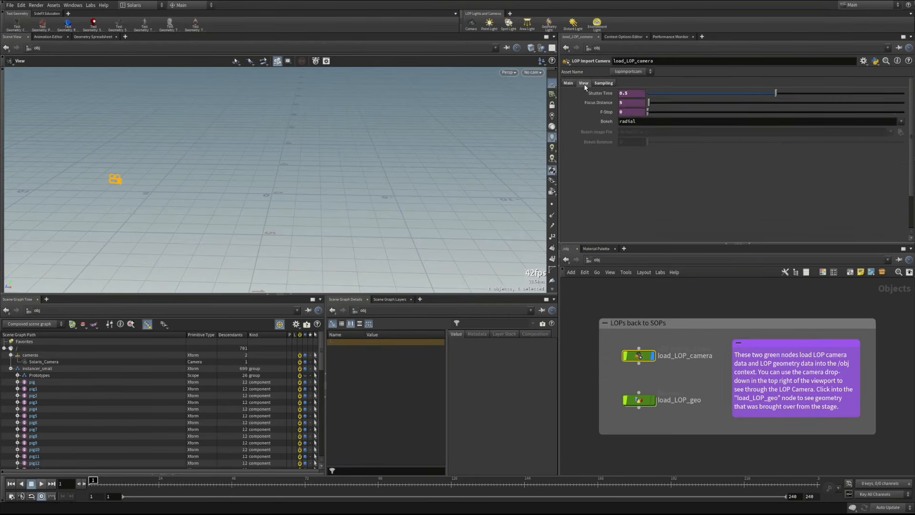
pyautogui.click(569, 83)
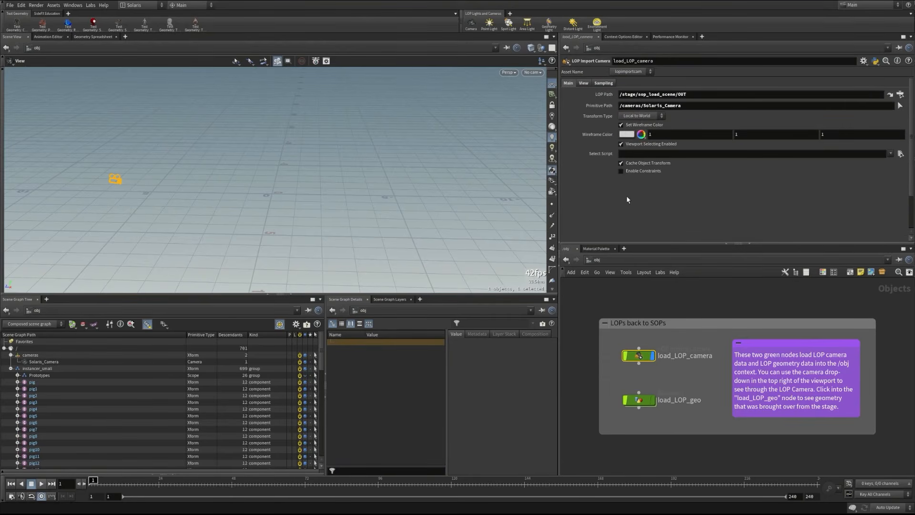
pyautogui.click(582, 83)
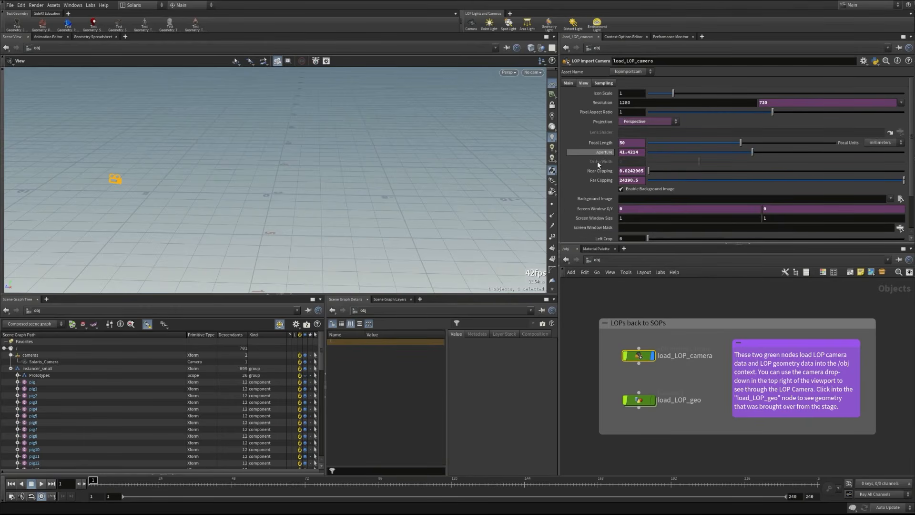
pyautogui.click(603, 82)
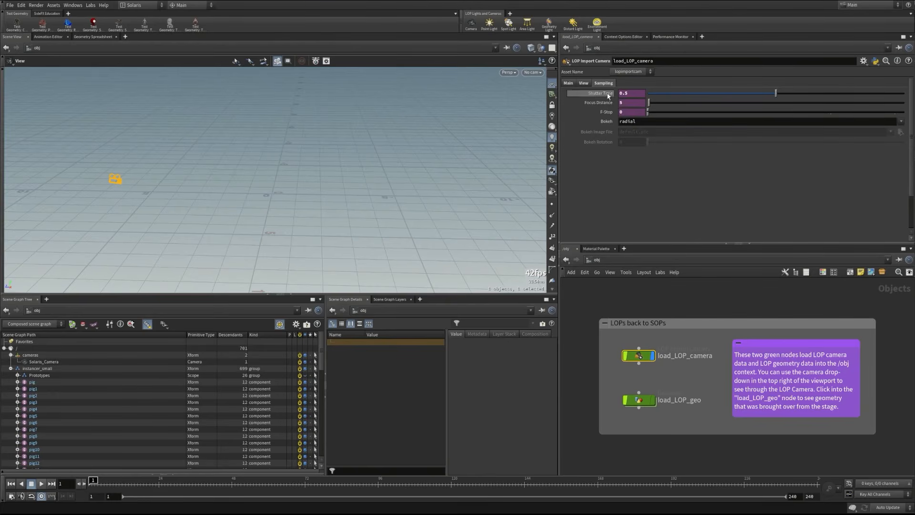
pyautogui.click(567, 83)
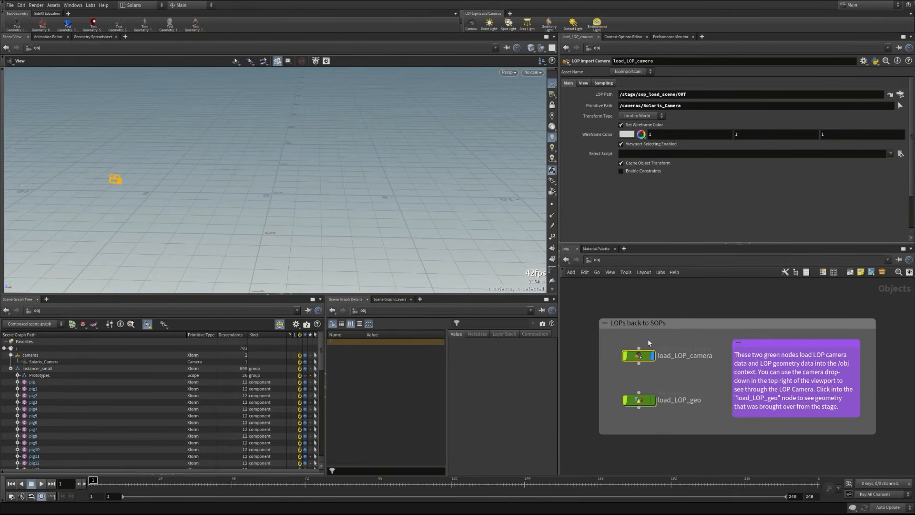
# Display the load_LOP_geo node and enter it to view the geometry imported from the stage
pyautogui.click(651, 402)
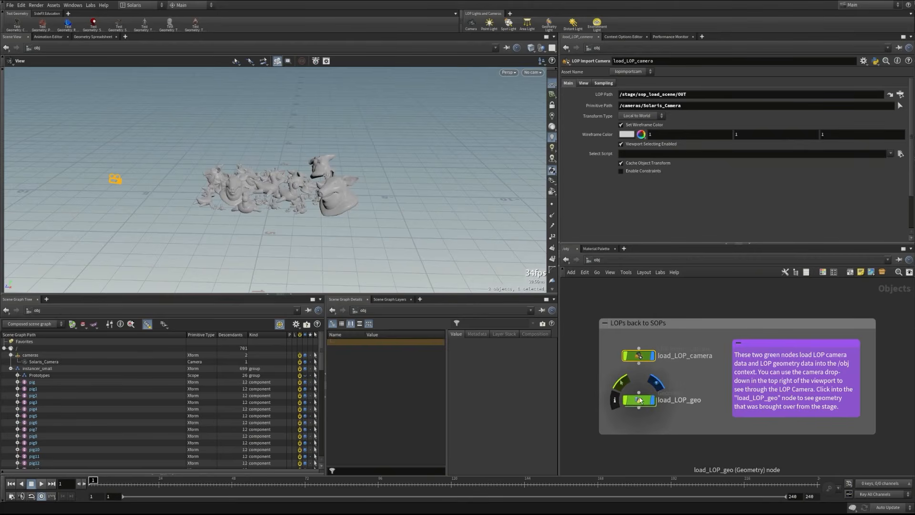
pyautogui.click(644, 403)
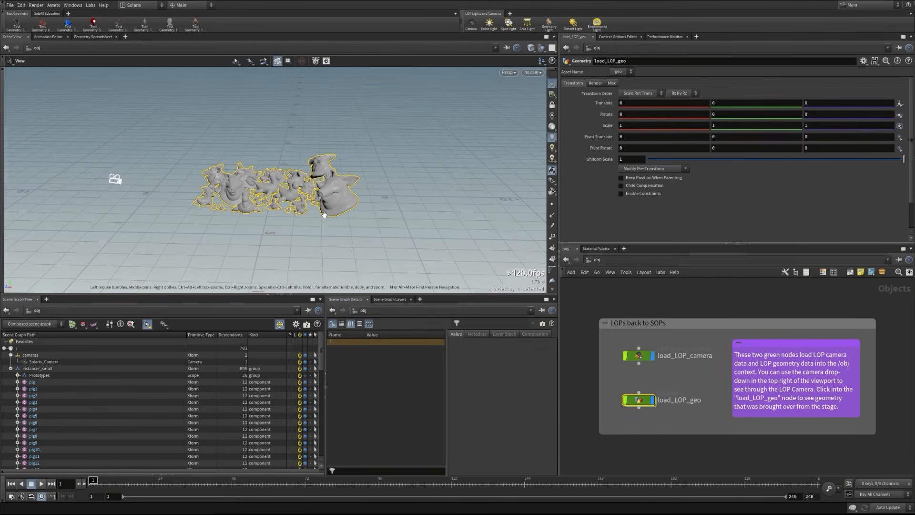
pyautogui.moveTo(305, 191); pyautogui.dragTo(239, 196)
pyautogui.doubleClick(639, 400)
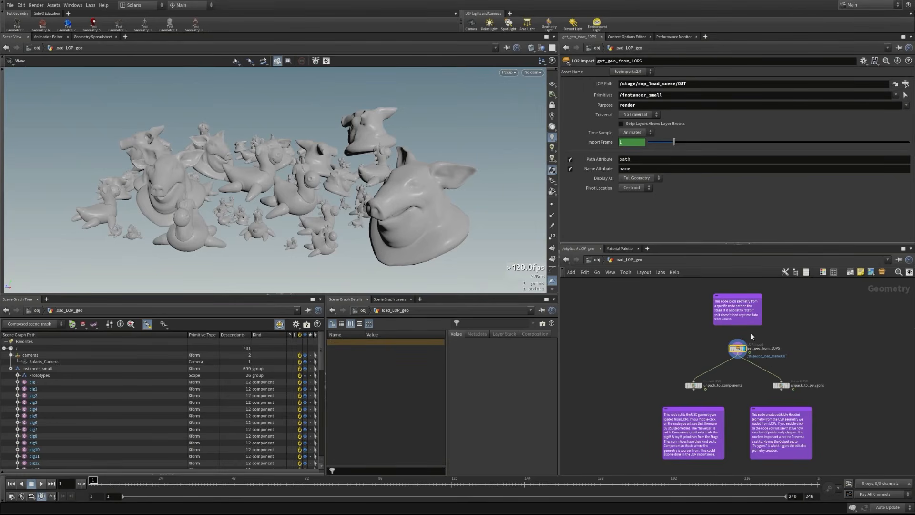
pyautogui.moveTo(276, 139); pyautogui.dragTo(294, 133)
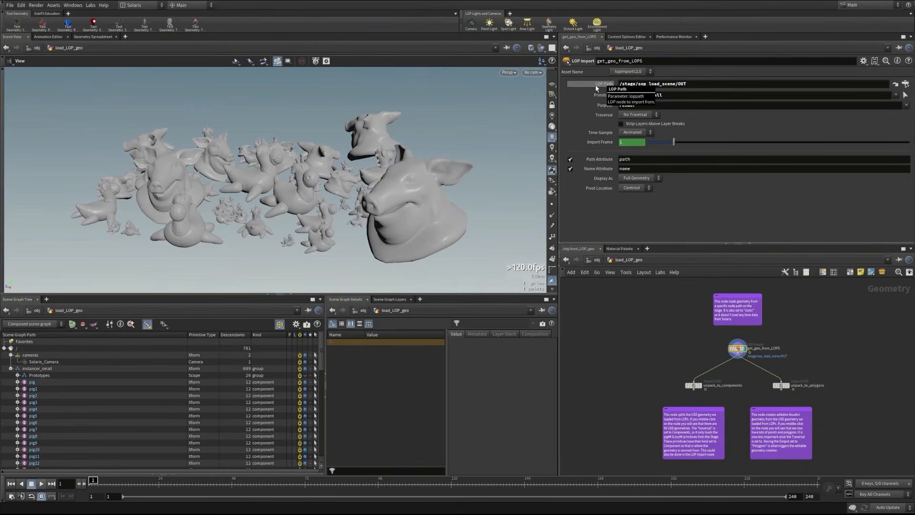
# Check the LOP path of get_geo_from_LOPS and confirm /instancer_small as the primitive to import
pyautogui.click(690, 85)
pyautogui.doubleClick(690, 85)
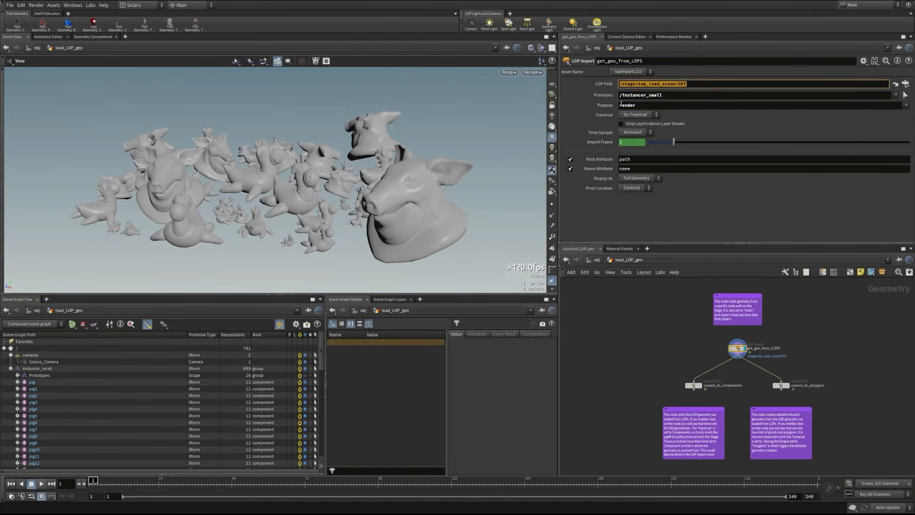
pyautogui.doubleClick(621, 95)
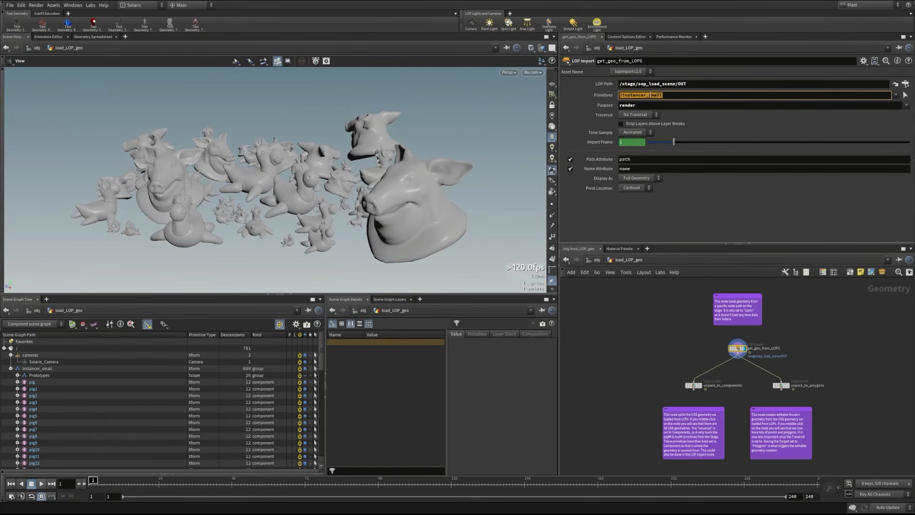
pyautogui.click(905, 94)
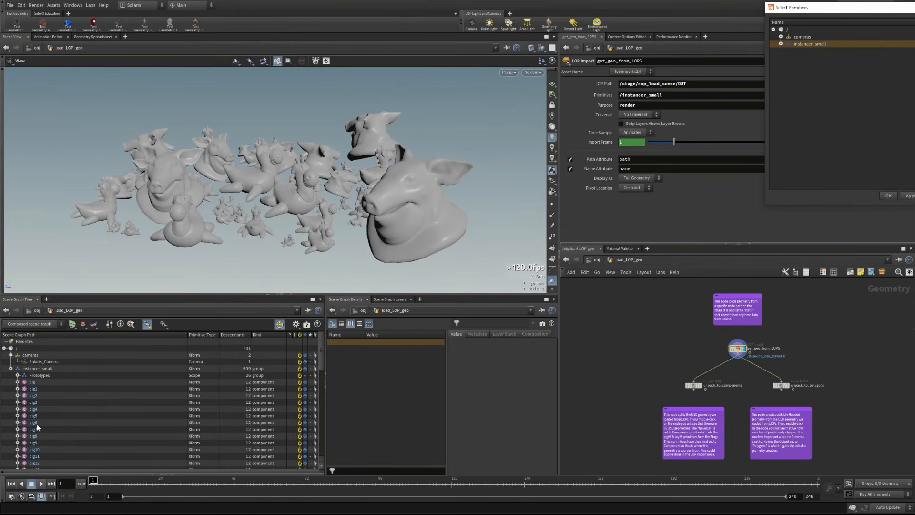
pyautogui.click(888, 196)
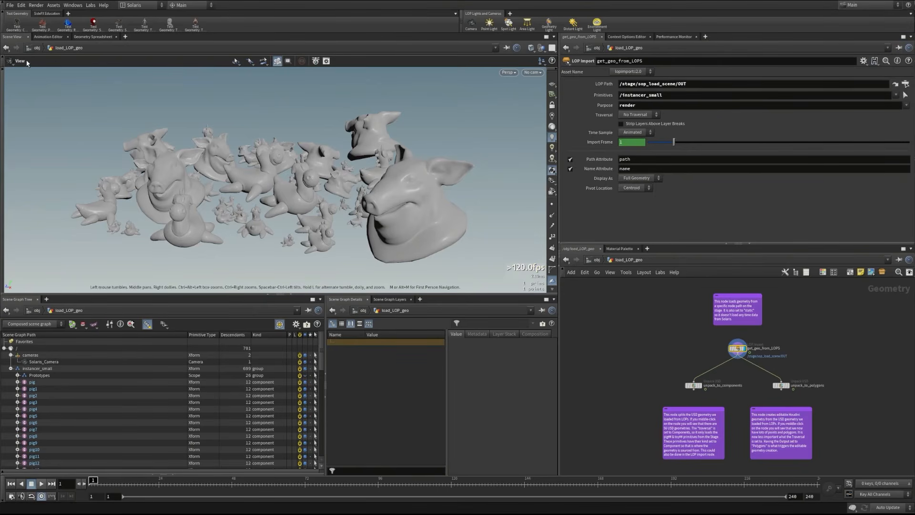
# Split the viewport pane so the scene view sits side by side with the geometry spreadsheet
pyautogui.click(104, 37)
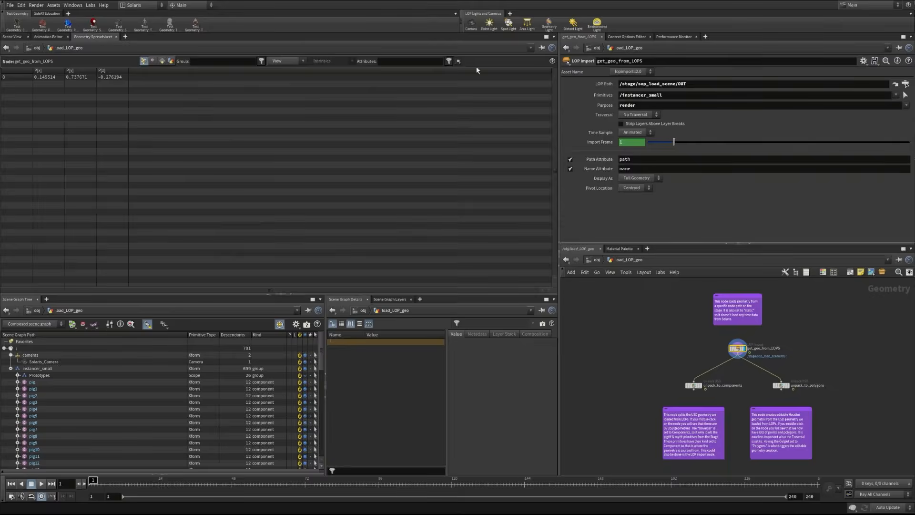
pyautogui.click(554, 37)
pyautogui.click(574, 134)
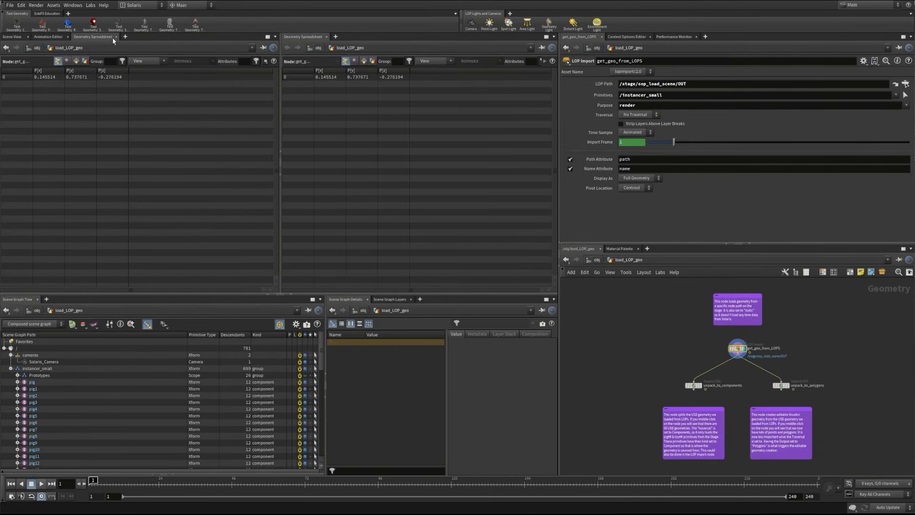
pyautogui.click(11, 37)
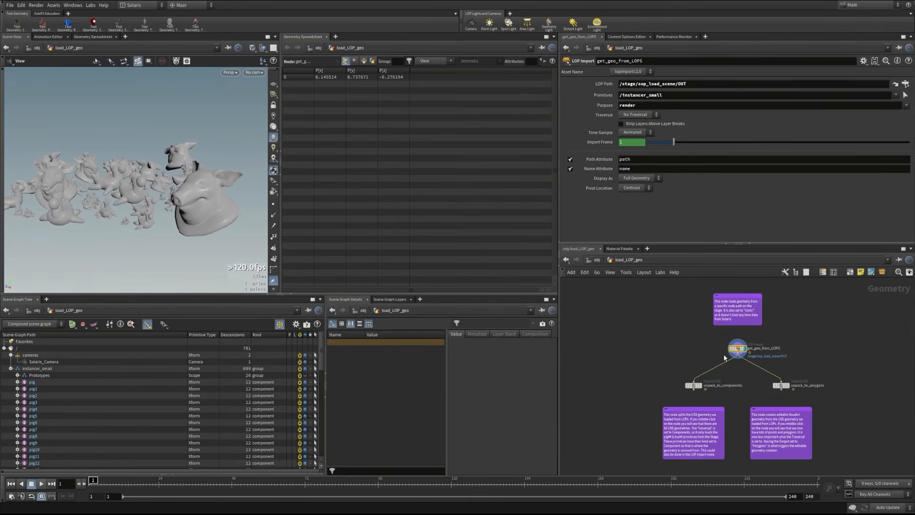
# Examine the point, primitive and detail attributes of get_geo_from_LOPS and inspect its packed geometry in the viewport
pyautogui.scroll(3, 719, 346)
pyautogui.scroll(2, 714, 348)
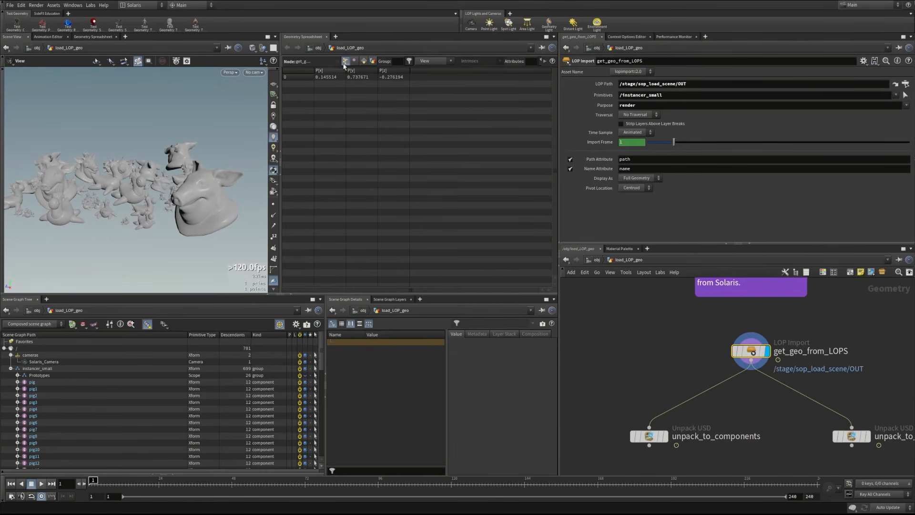
pyautogui.click(363, 61)
pyautogui.moveTo(346, 71); pyautogui.dragTo(361, 71)
pyautogui.click(372, 61)
pyautogui.click(345, 61)
pyautogui.moveTo(118, 180); pyautogui.dragTo(138, 172)
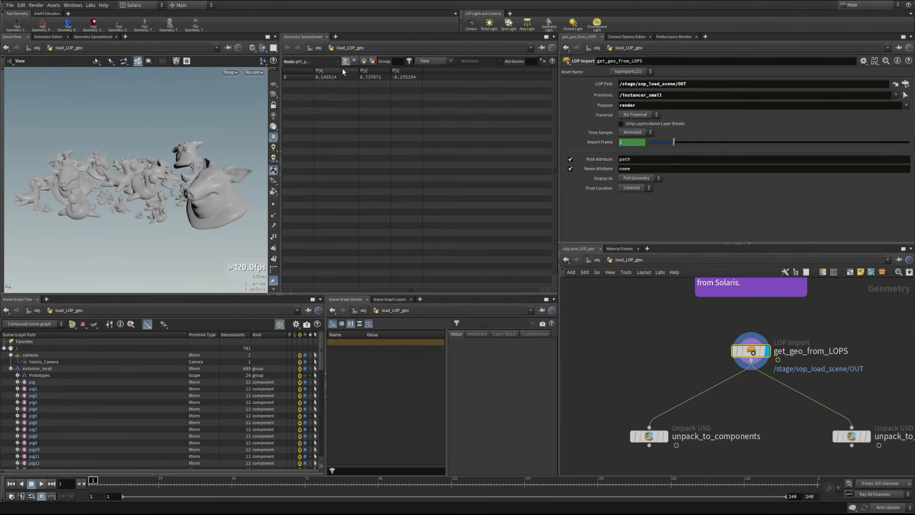
pyautogui.middleClick(751, 351)
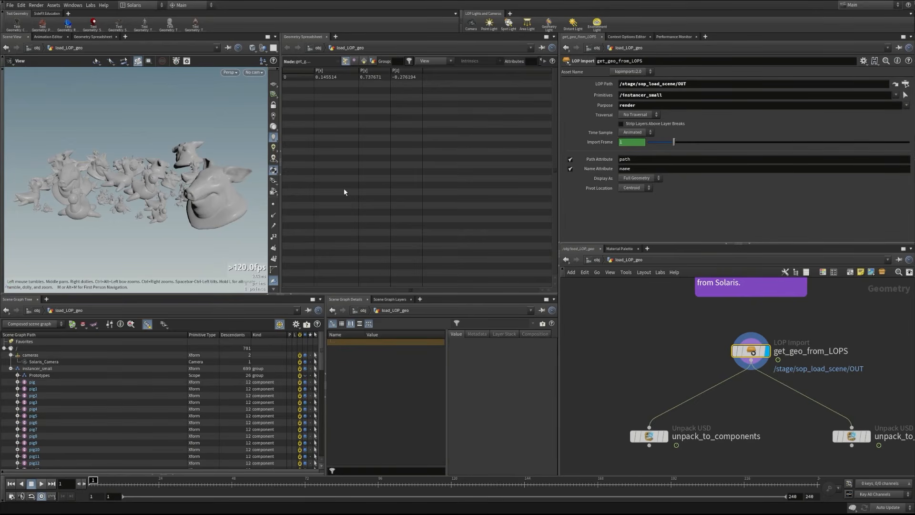
pyautogui.moveTo(114, 207); pyautogui.dragTo(187, 157)
pyautogui.moveTo(148, 204); pyautogui.dragTo(171, 189)
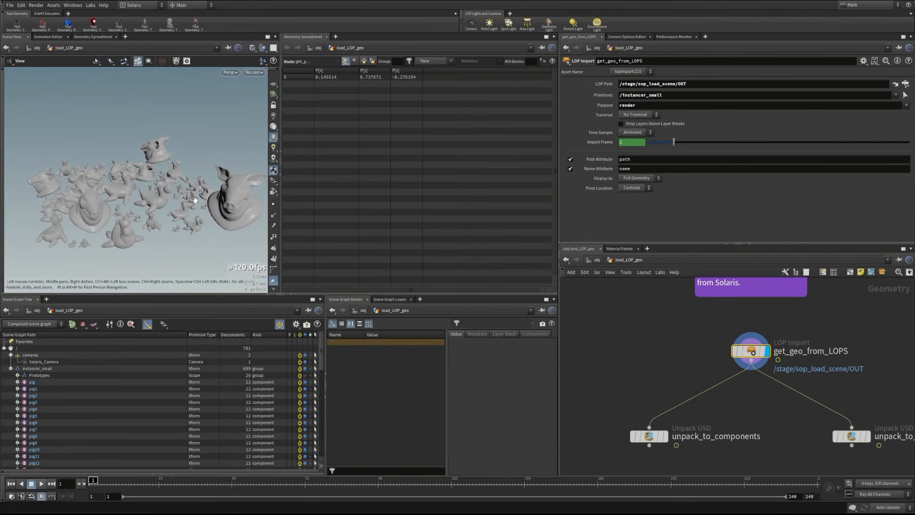
# Set the time sample of get_geo_from_LOPS to Static and scrub the timeline to check the import
pyautogui.moveTo(755, 433); pyautogui.dragTo(749, 422, button='middle')
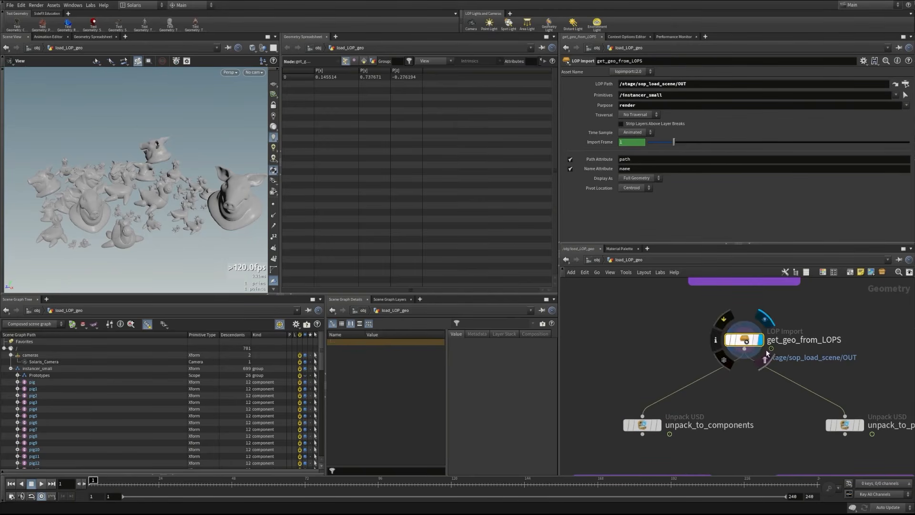
pyautogui.click(636, 132)
pyautogui.click(629, 142)
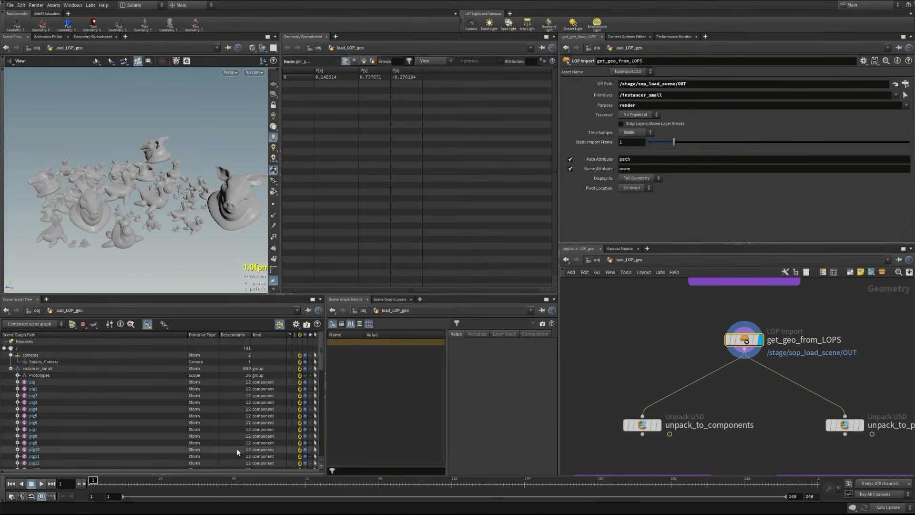
pyautogui.moveTo(94, 480)
pyautogui.mouseDown()
pyautogui.moveTo(254, 484)
pyautogui.moveTo(113, 485)
pyautogui.moveTo(71, 503)
pyautogui.mouseUp()
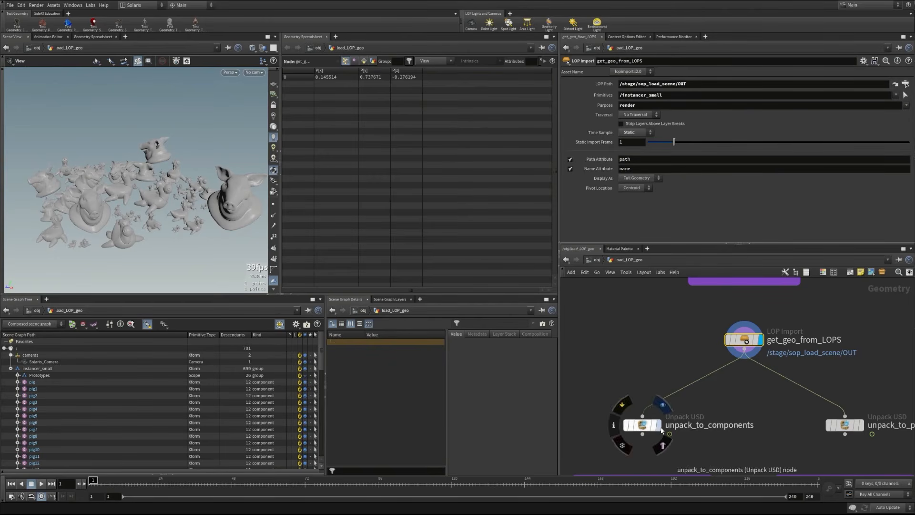
# Display and select the unpack_to_components node, and save the scene file
pyautogui.moveTo(659, 427)
pyautogui.click(647, 425)
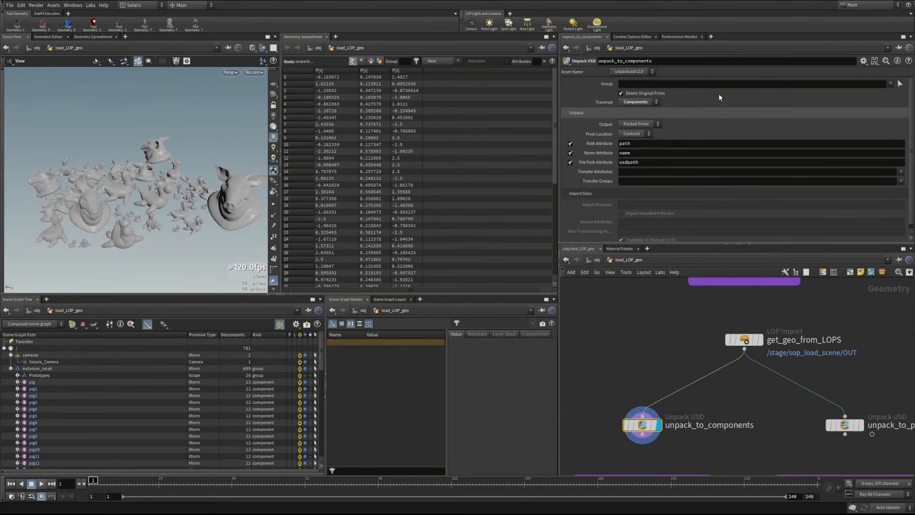
pyautogui.hotkey('ctrl', 's')
pyautogui.moveTo(161, 191); pyautogui.dragTo(134, 180)
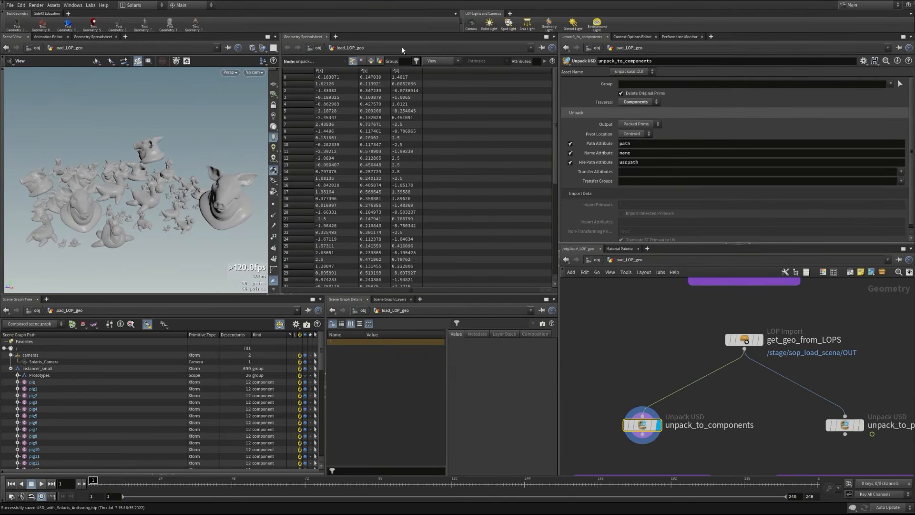
# Compare the unpacked primitives' names and paths with the pig prim's hierarchy in the scene graph, and return to the point attributes
pyautogui.click(370, 60)
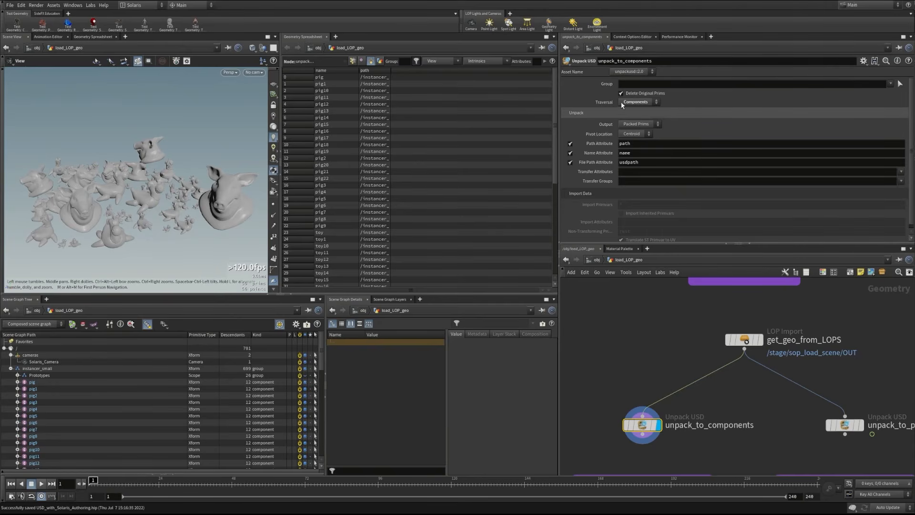
pyautogui.click(18, 382)
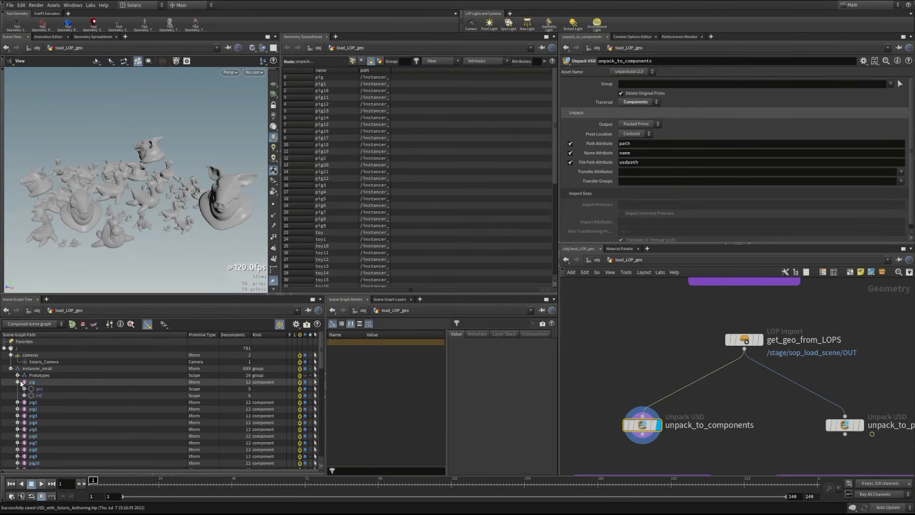
pyautogui.click(18, 382)
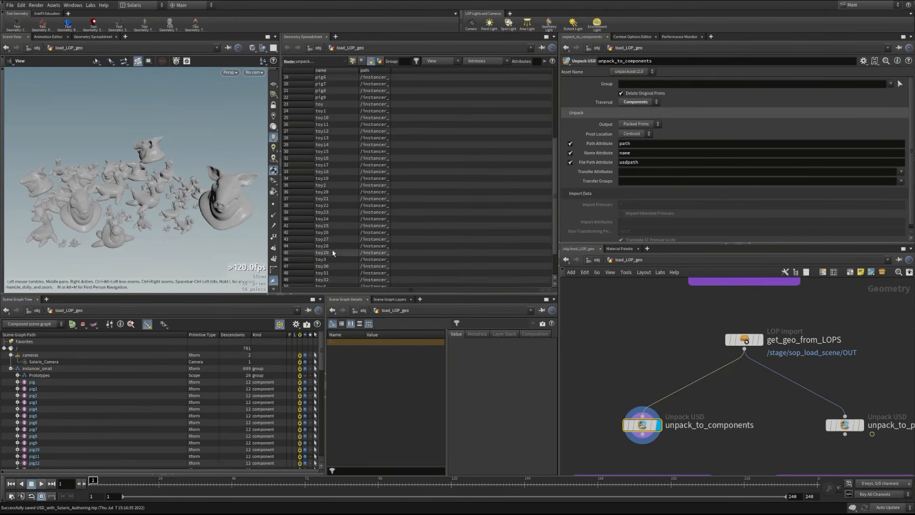
pyautogui.click(352, 61)
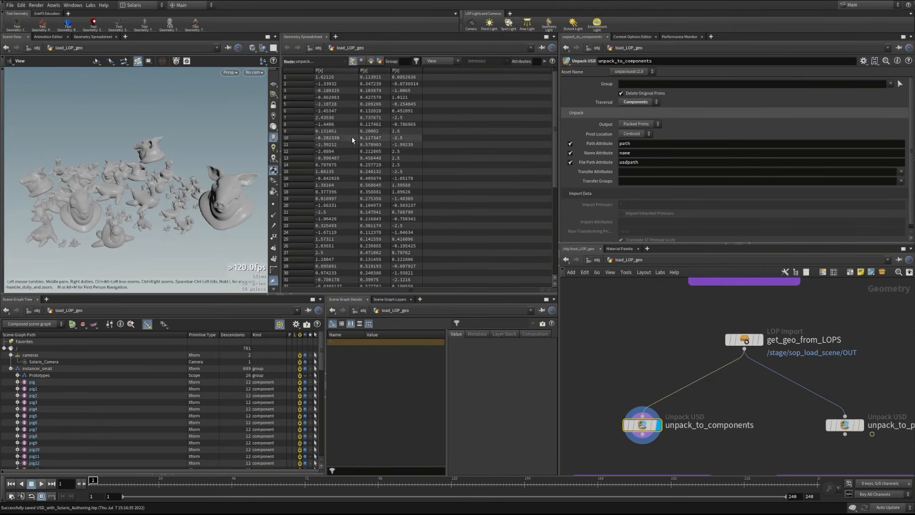
# Show the primitive attributes of unpack_to_components and inspect the node's info, attributes and packed USD primitives
pyautogui.click(371, 61)
pyautogui.moveTo(641, 422); pyautogui.dragTo(684, 405, button='middle')
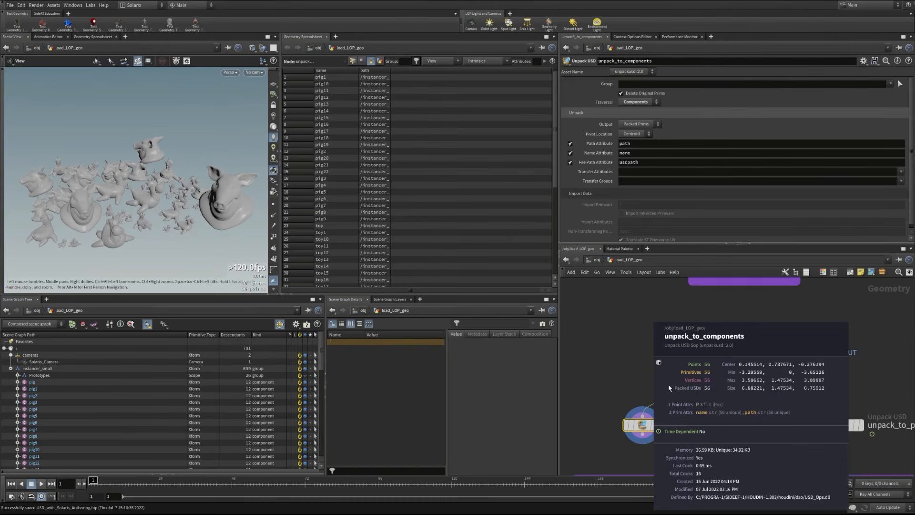
pyautogui.moveTo(679, 379); pyautogui.dragTo(682, 382, button='middle')
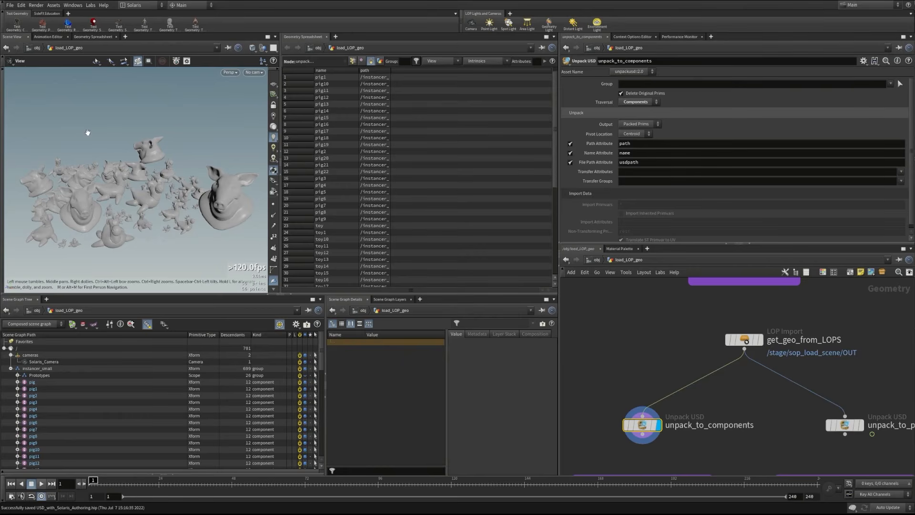
pyautogui.press('s')
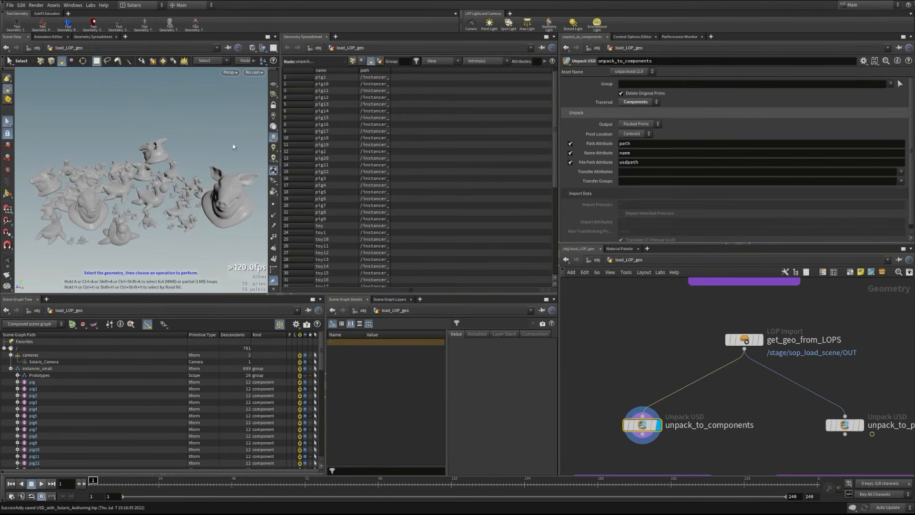
# Set the Traversal of unpack_to_components to Gprims and compare the primitives with the pig prim's geo/render/shape hierarchy in the scene graph
pyautogui.click(638, 102)
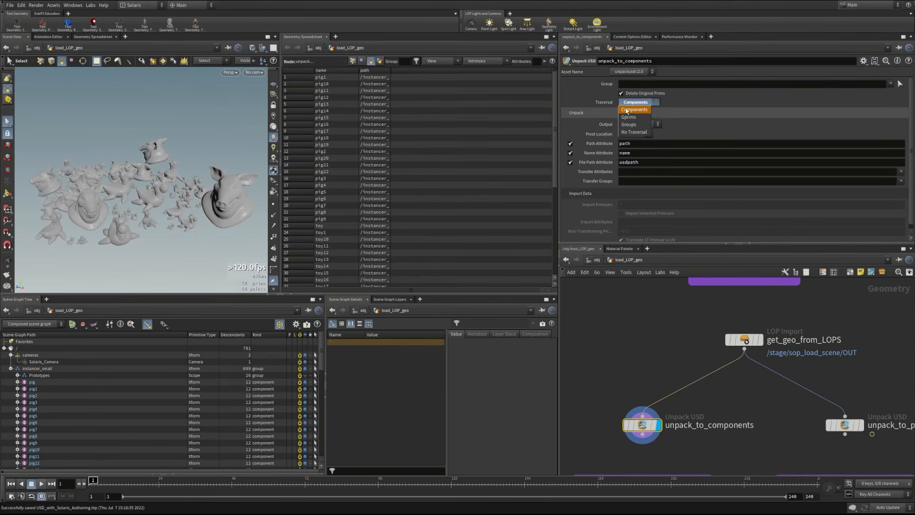
pyautogui.click(629, 117)
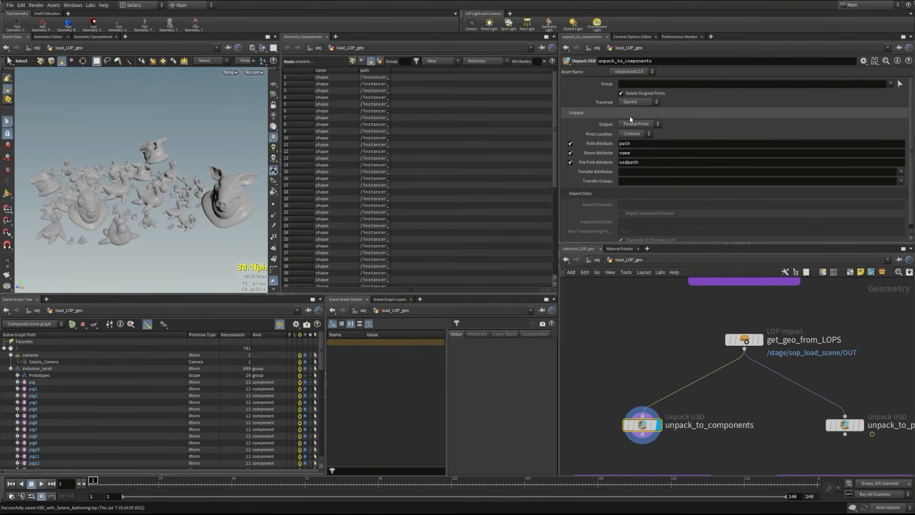
pyautogui.click(17, 381)
pyautogui.click(24, 388)
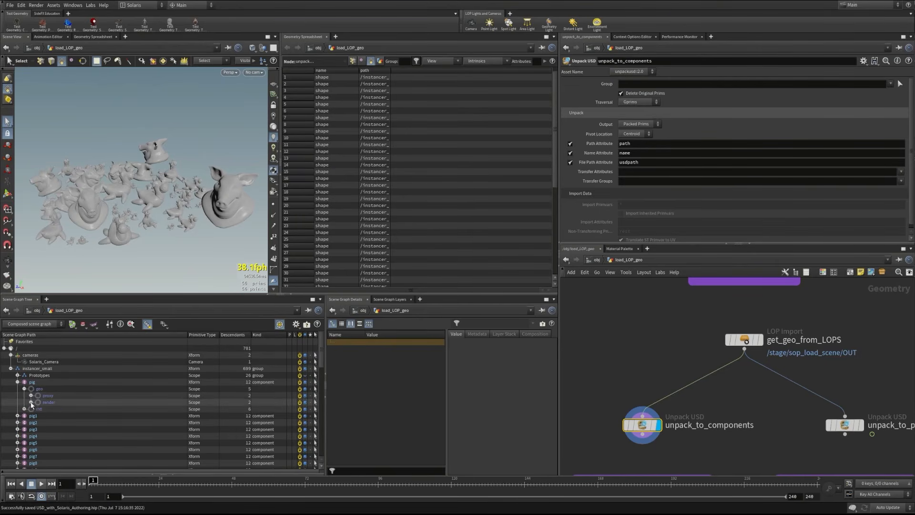
pyautogui.click(31, 401)
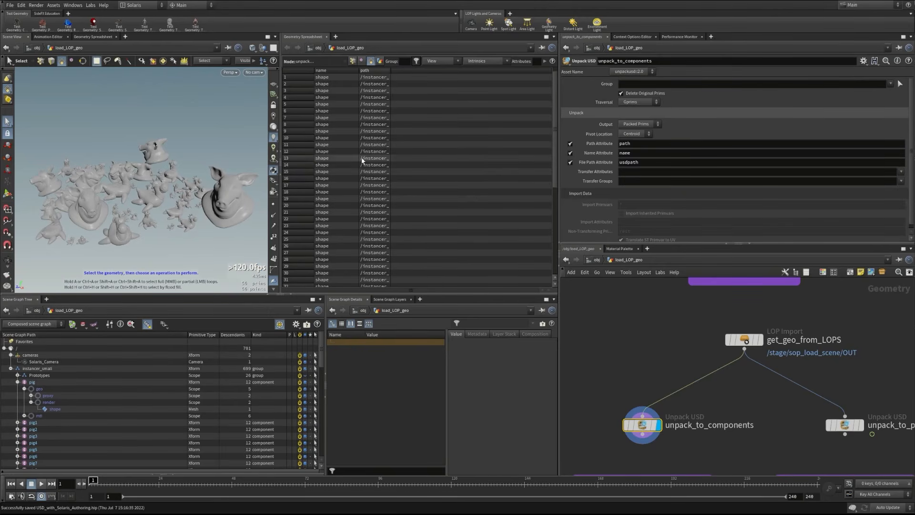
pyautogui.moveTo(557, 87)
pyautogui.mouseDown()
pyautogui.moveTo(542, 159)
pyautogui.moveTo(547, 229)
pyautogui.moveTo(561, 75)
pyautogui.mouseUp()
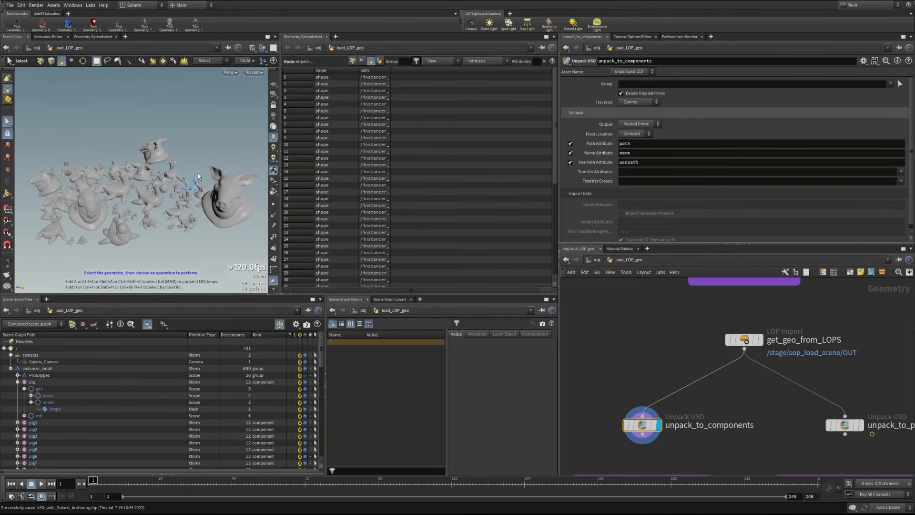
pyautogui.middleClick(642, 431)
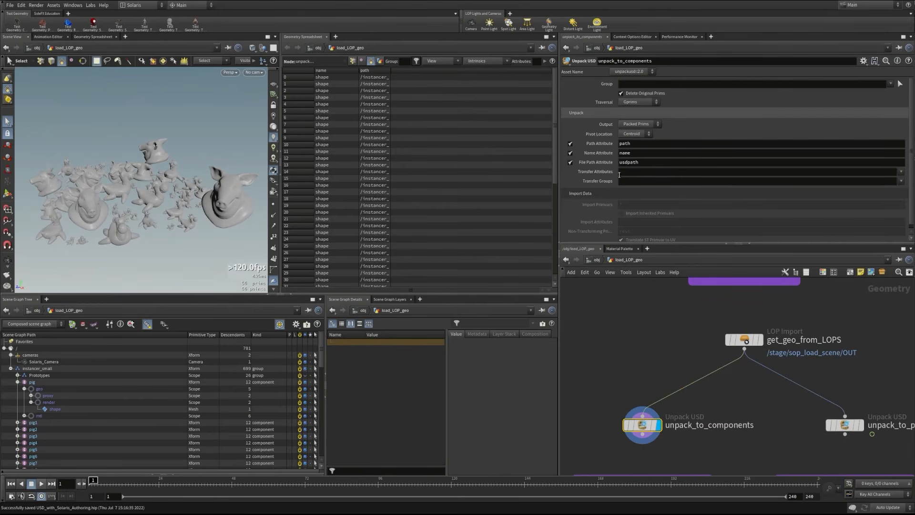
# Set the Traversal of unpack_to_components to Groups and examine the contents of the Prototypes group in the scene graph
pyautogui.click(637, 102)
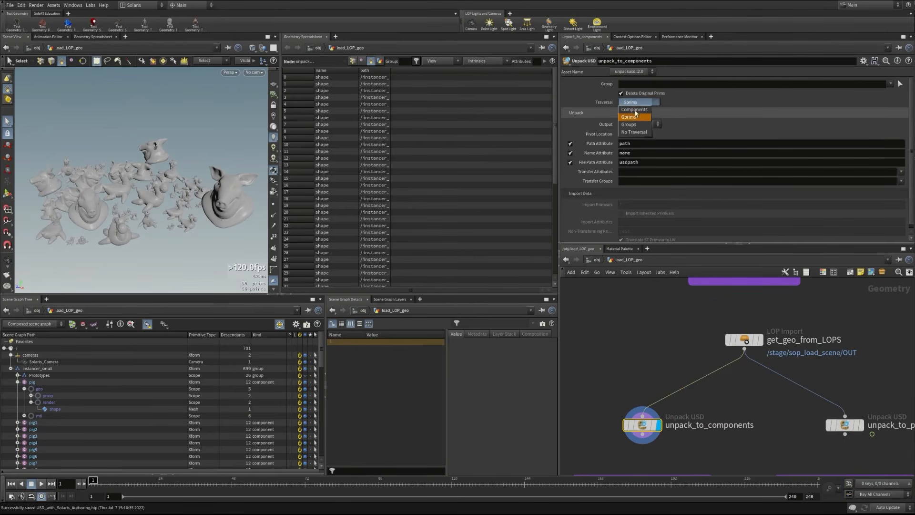
pyautogui.click(629, 125)
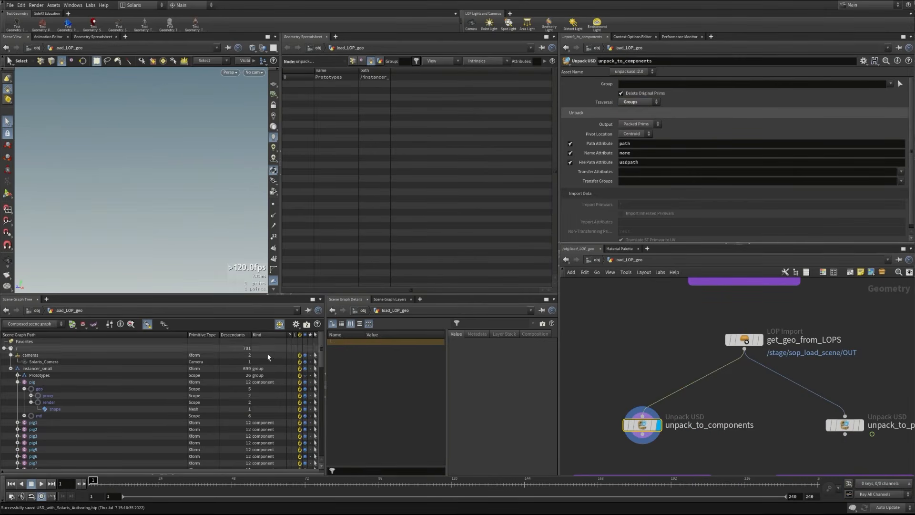
pyautogui.click(17, 381)
pyautogui.click(18, 375)
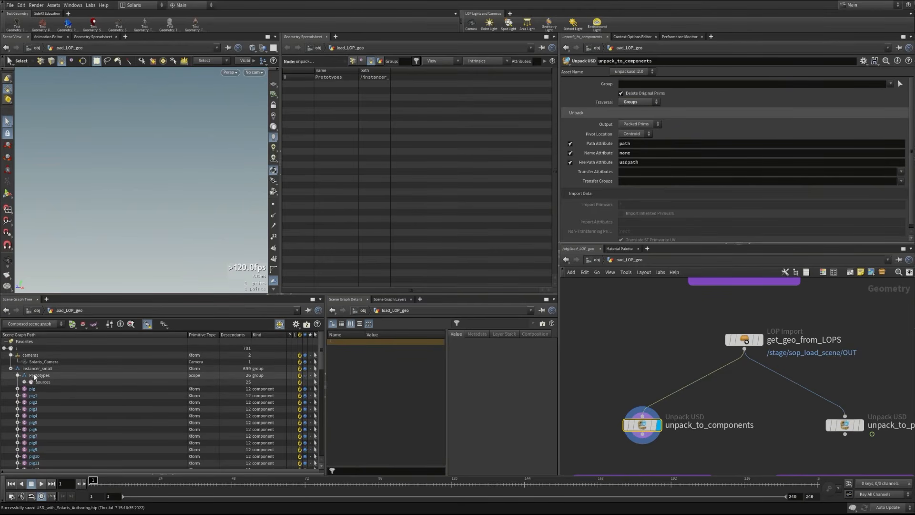
pyautogui.click(25, 381)
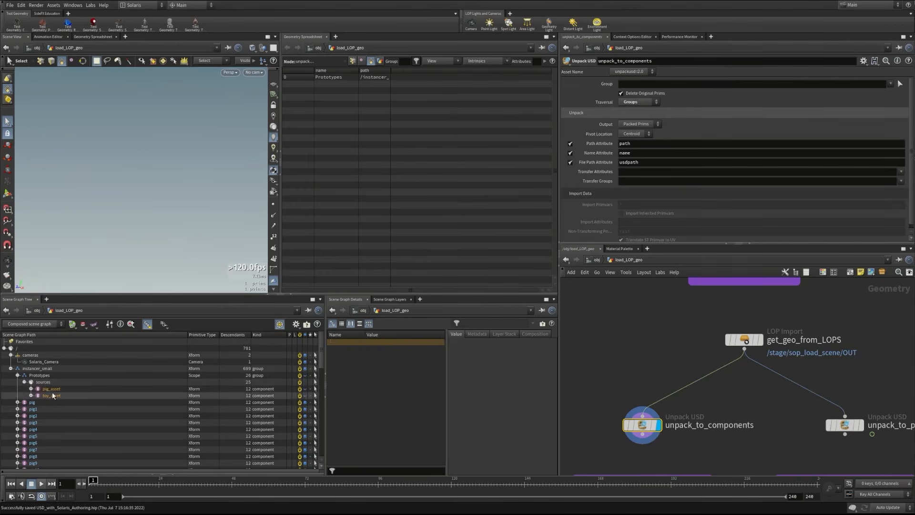
pyautogui.click(17, 375)
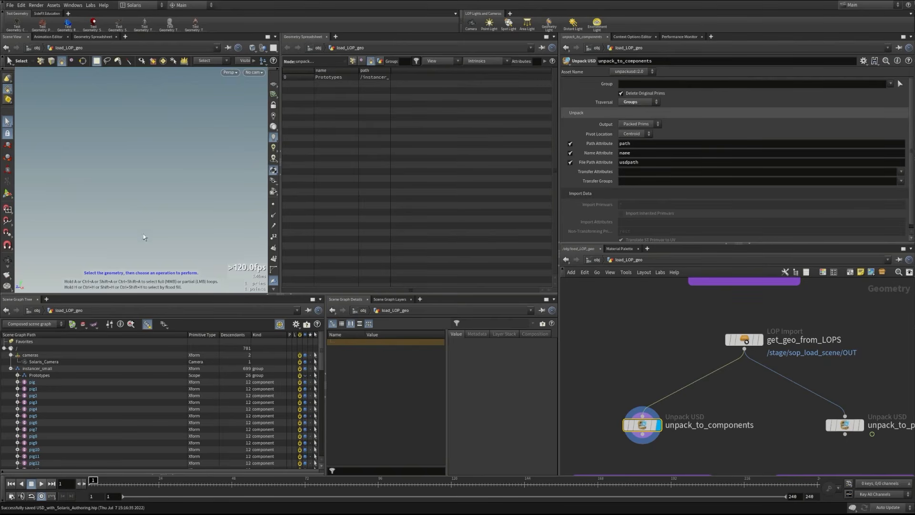
# Try No Traversal on unpack_to_components, return the Traversal to Components, and check the node's info
pyautogui.click(638, 102)
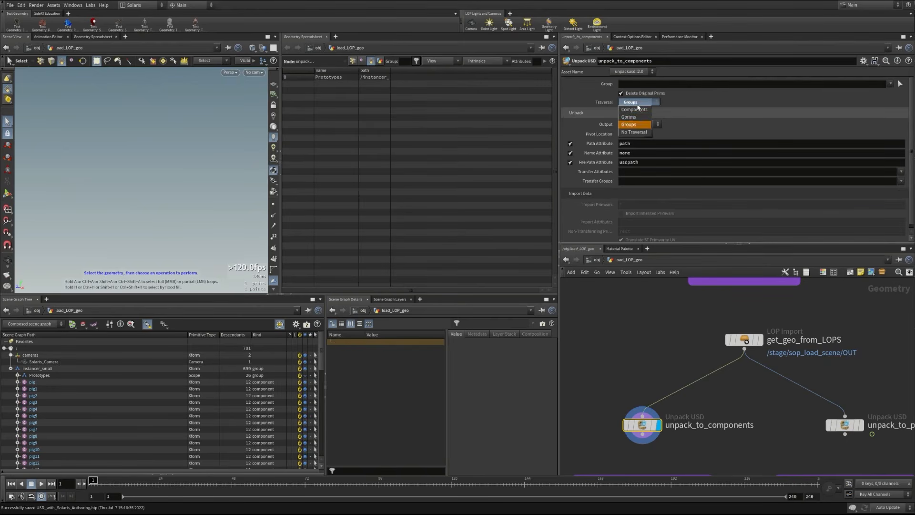
pyautogui.click(639, 132)
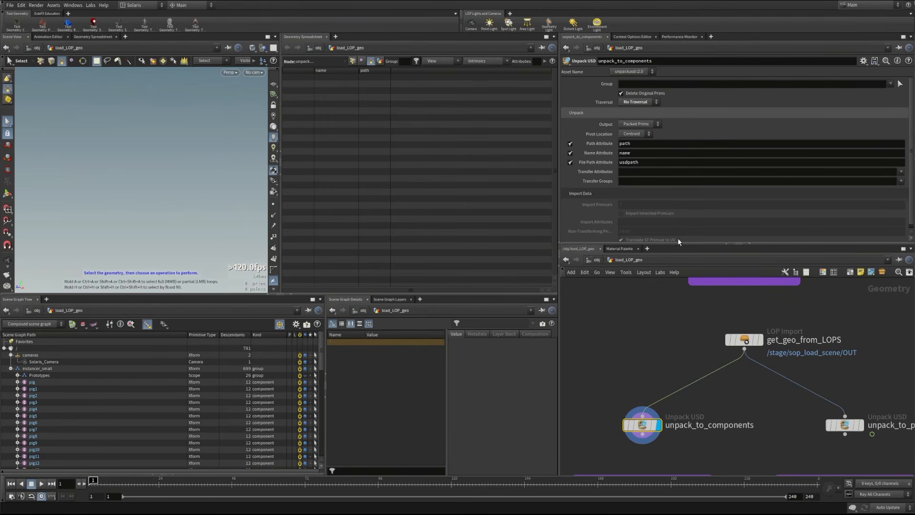
pyautogui.click(638, 102)
pyautogui.click(635, 109)
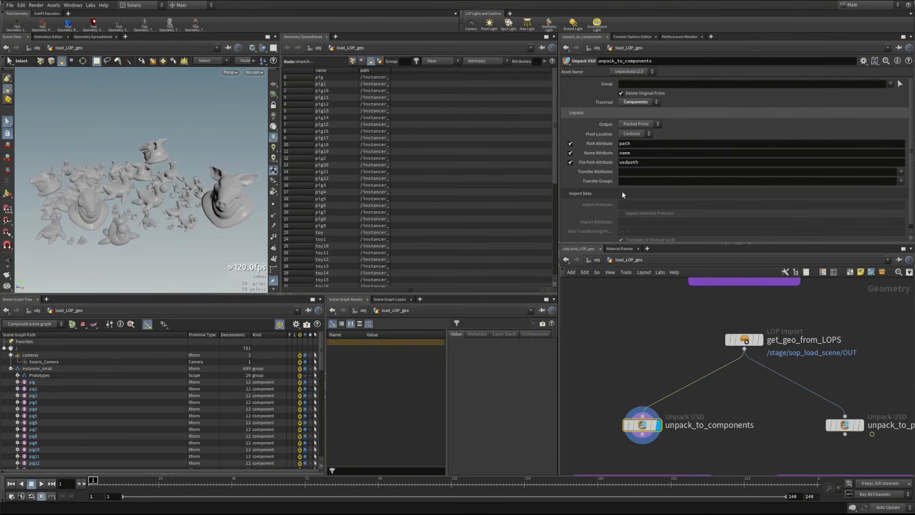
pyautogui.middleClick(646, 420)
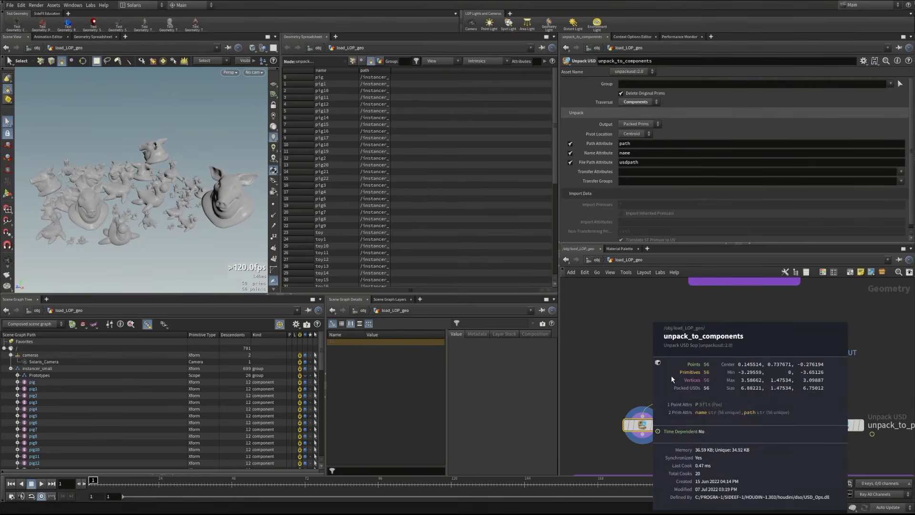
# Display and select the unpack_to_polygons node, and choose Polygons as its unpack output
pyautogui.moveTo(809, 447); pyautogui.dragTo(734, 423, button='middle')
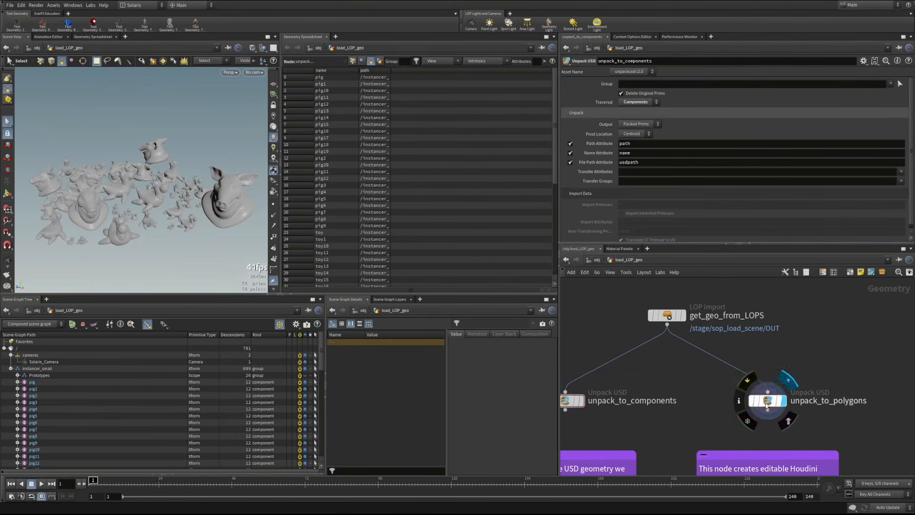
pyautogui.click(766, 405)
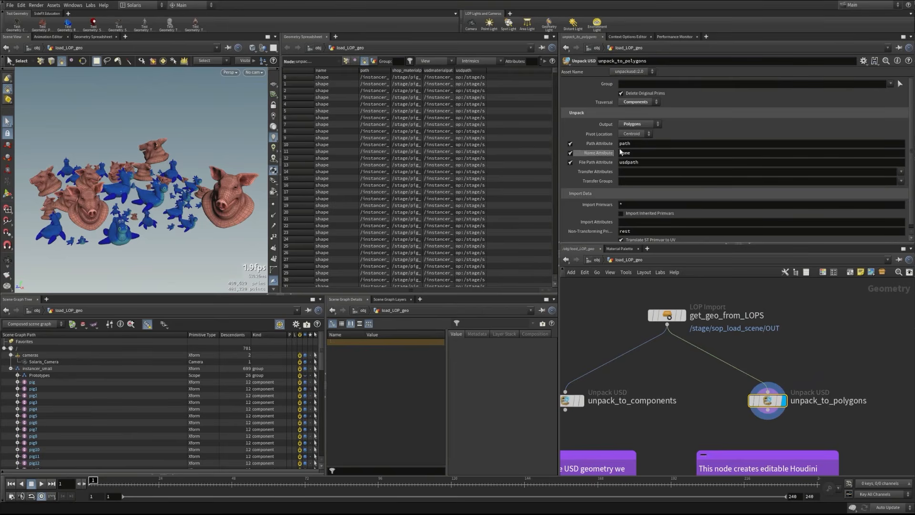
pyautogui.click(636, 124)
pyautogui.click(631, 138)
pyautogui.scroll(-1, 339, 162)
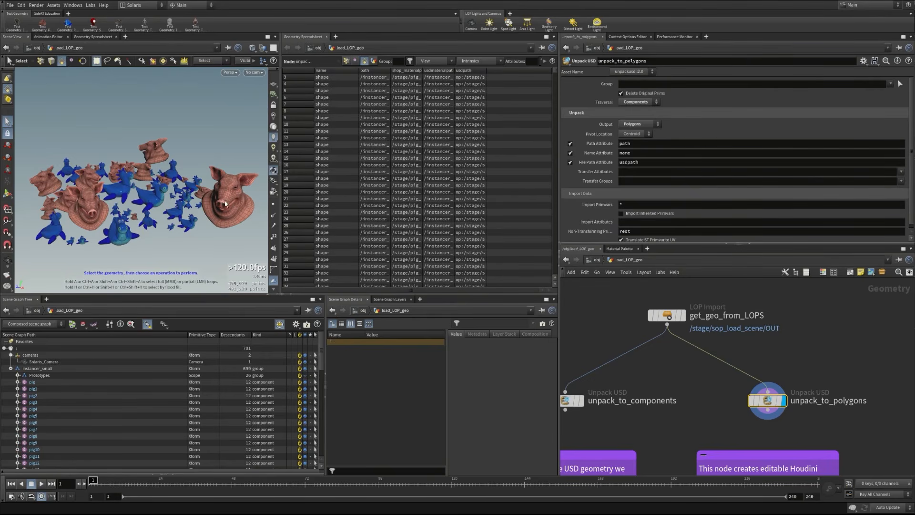
# Inspect the unpacked polygons of the large pig head and the toys up close in the viewport
pyautogui.scroll(4, 223, 200)
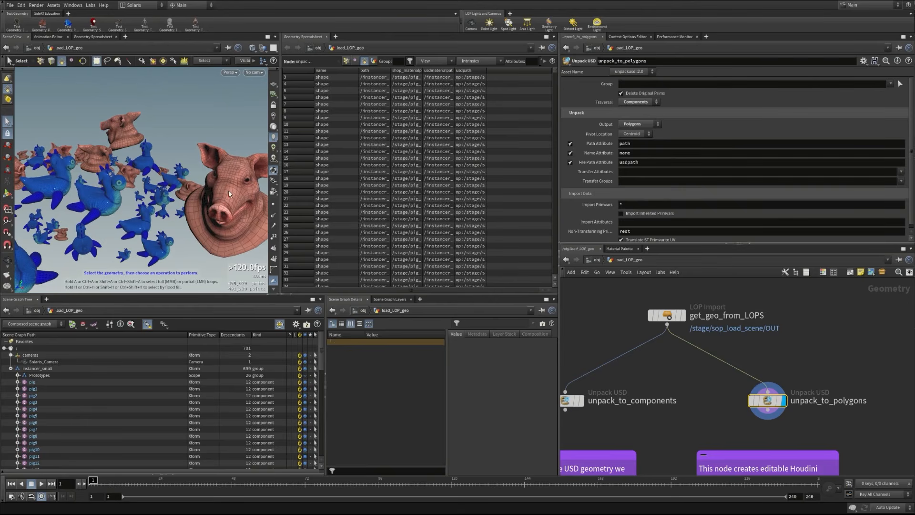
pyautogui.moveTo(217, 189); pyautogui.dragTo(239, 215)
pyautogui.moveTo(89, 187); pyautogui.dragTo(117, 218)
pyautogui.keyDown('alt'); pyautogui.scroll(-4, 119, 210); pyautogui.keyUp('alt')
pyautogui.moveTo(119, 209)
pyautogui.keyDown('alt'); pyautogui.mouseDown(button='middle')
pyautogui.moveTo(139, 193)
pyautogui.moveTo(128, 206)
pyautogui.mouseUp(button='middle'); pyautogui.keyUp('alt')
pyautogui.press('s')
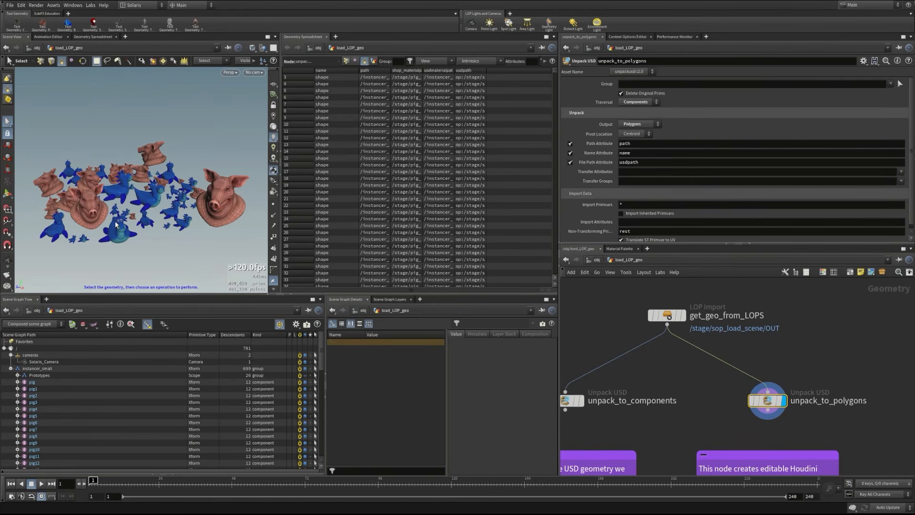
# Review the shop_materialpath values and point attributes of unpack_to_polygons, and save the scene file
pyautogui.moveTo(423, 70); pyautogui.dragTo(483, 71)
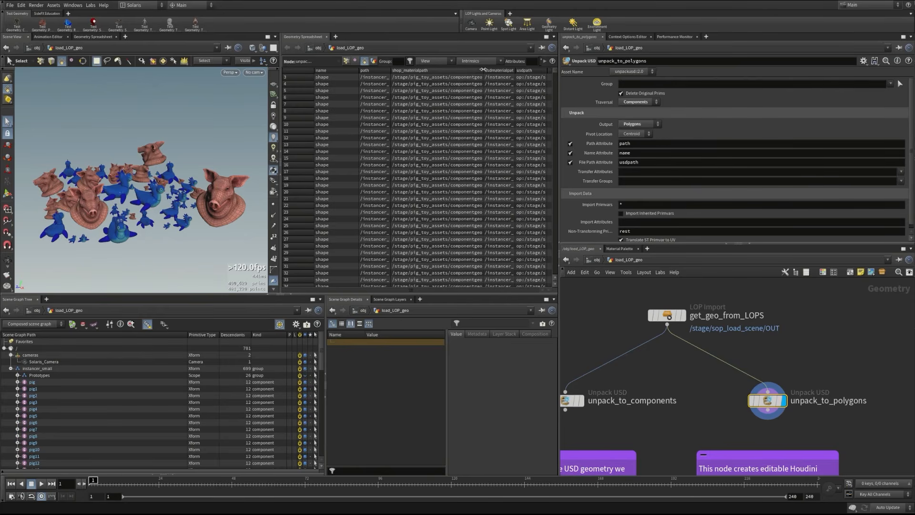
pyautogui.moveTo(483, 70); pyautogui.dragTo(423, 70)
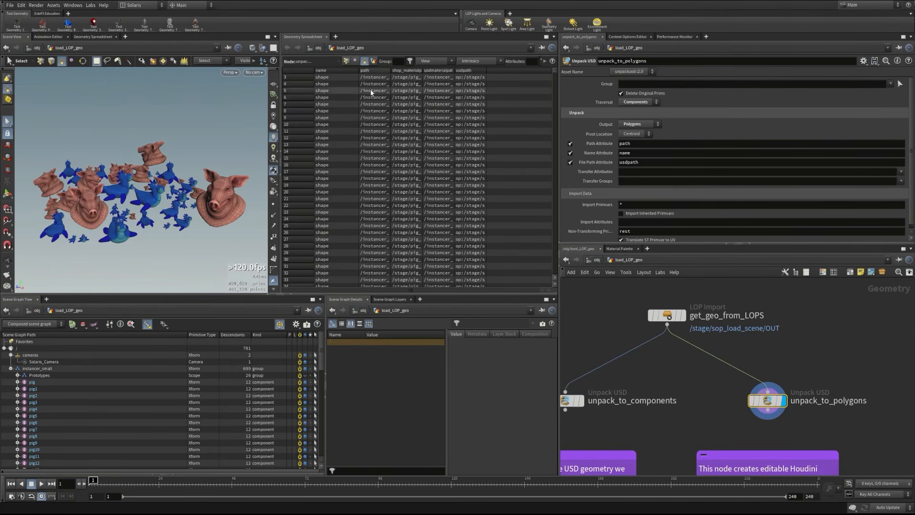
pyautogui.click(348, 62)
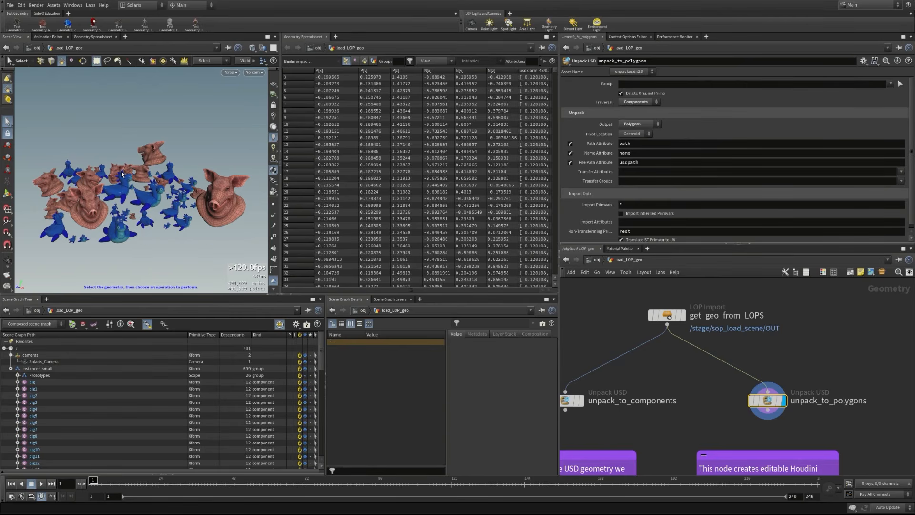
pyautogui.hotkey('ctrl', 's')
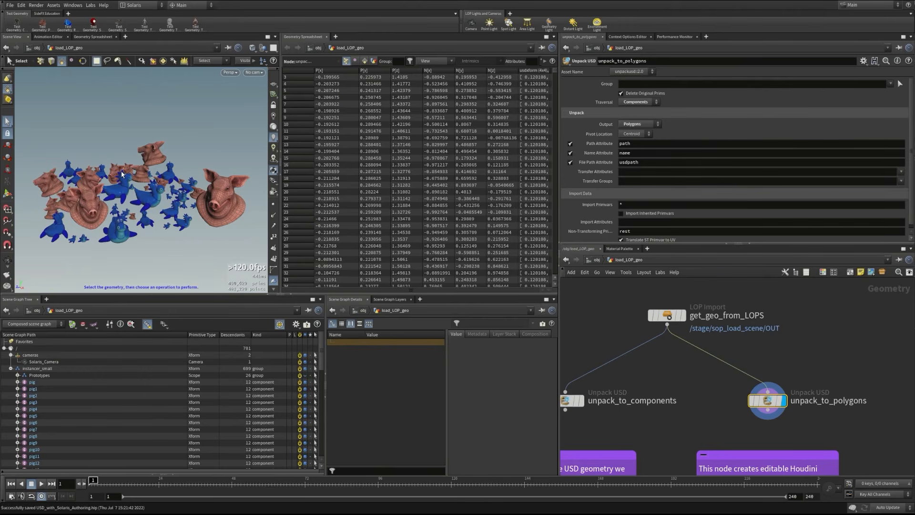